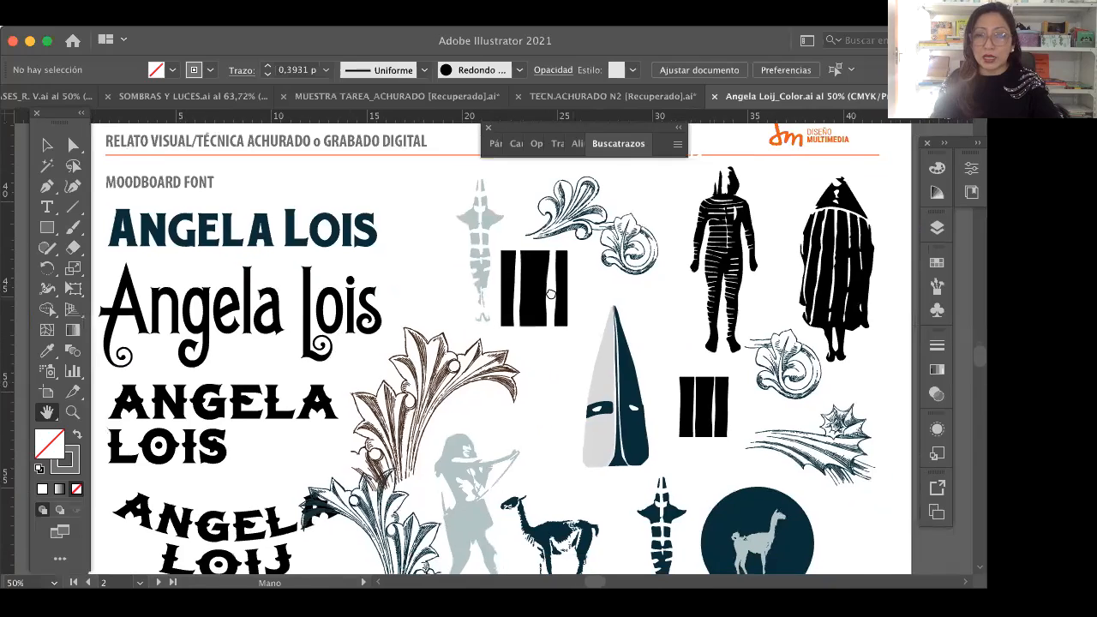
# Step: Examine the font moodboard's lettering and engraved illustrations, switching the outline preview on and off
pyautogui.moveTo(560, 332); pyautogui.dragTo(539, 325)
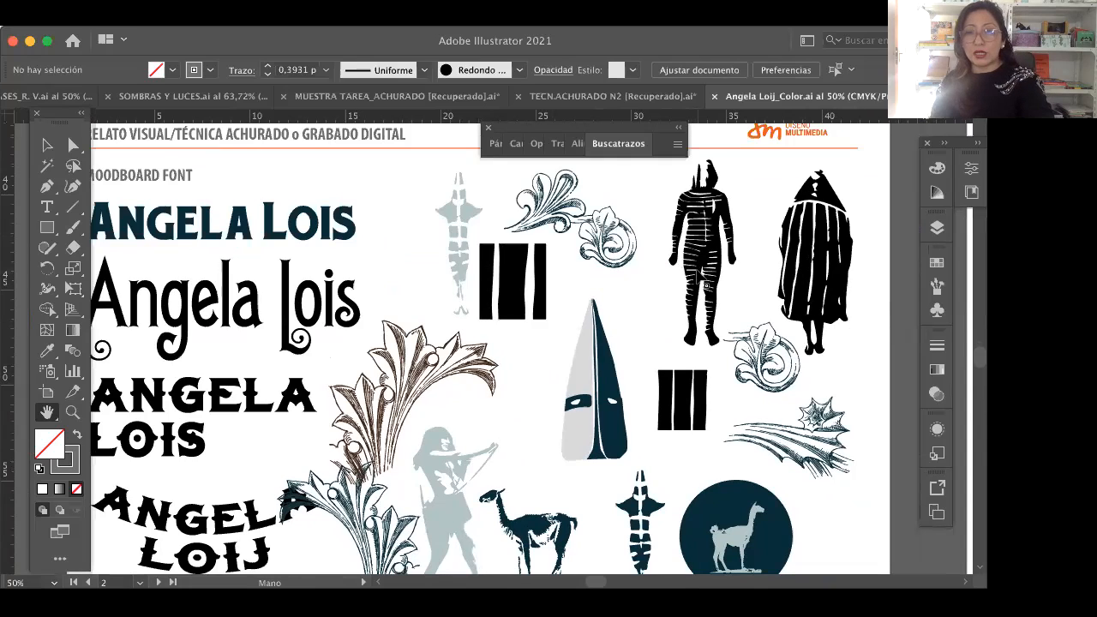
pyautogui.press('super+y')
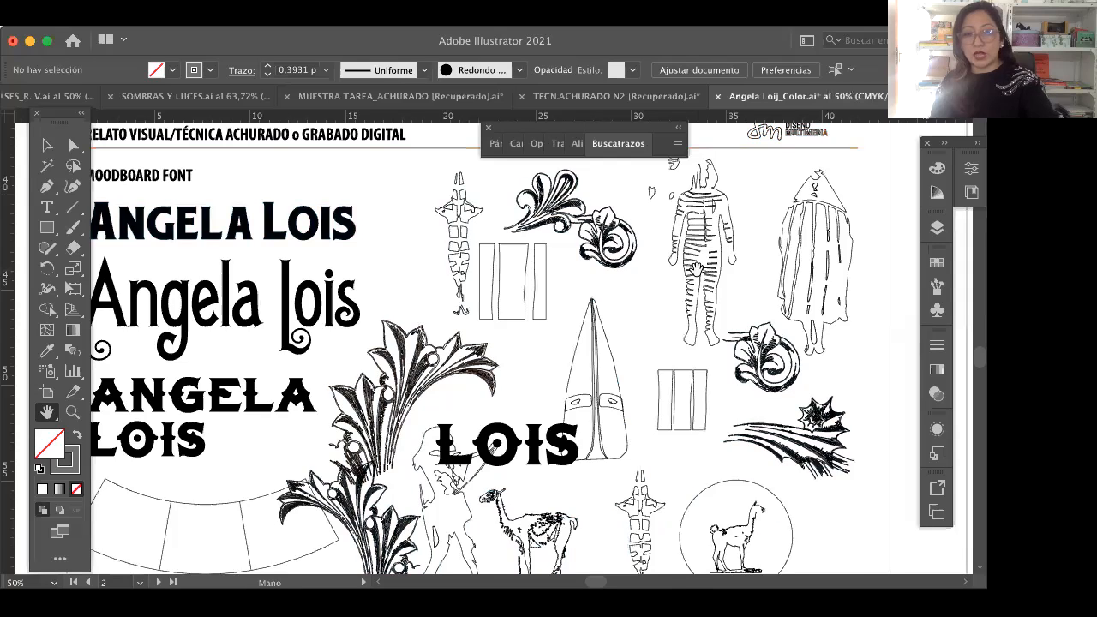
pyautogui.press('super+y')
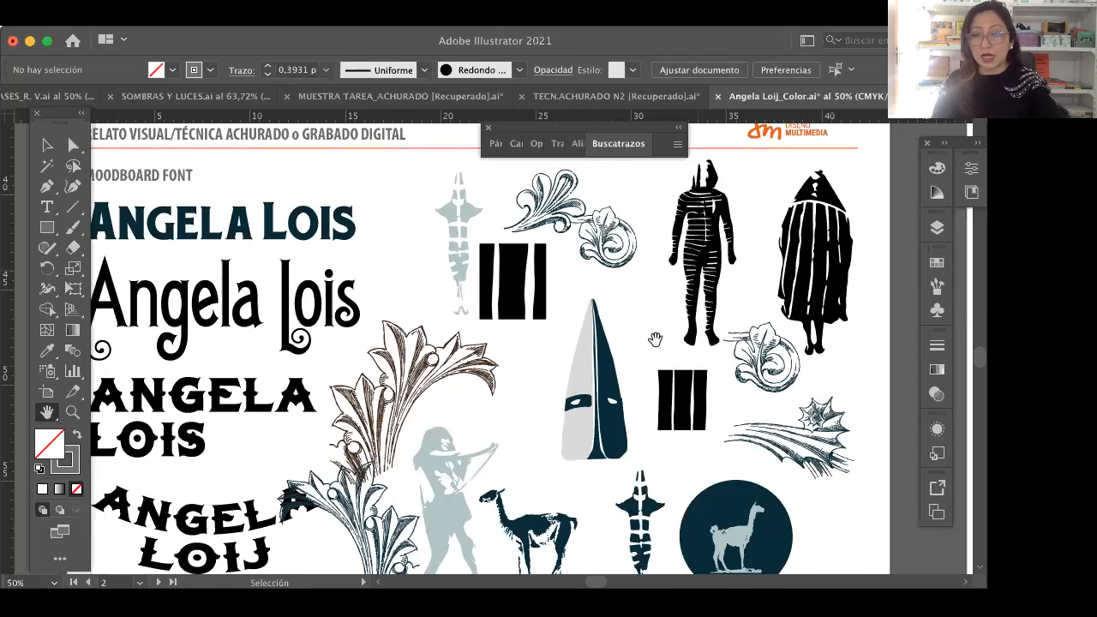
pyautogui.scroll(-1, 501, 526)
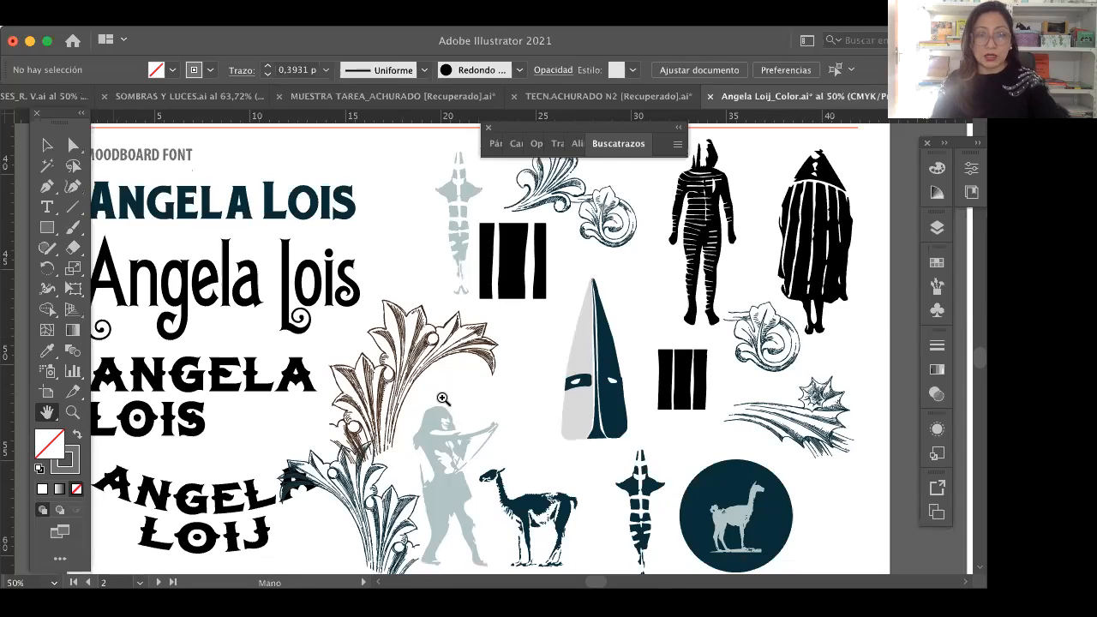
pyautogui.press('z')
pyautogui.keyDown('alt'); pyautogui.click(597, 415); pyautogui.keyUp('alt')
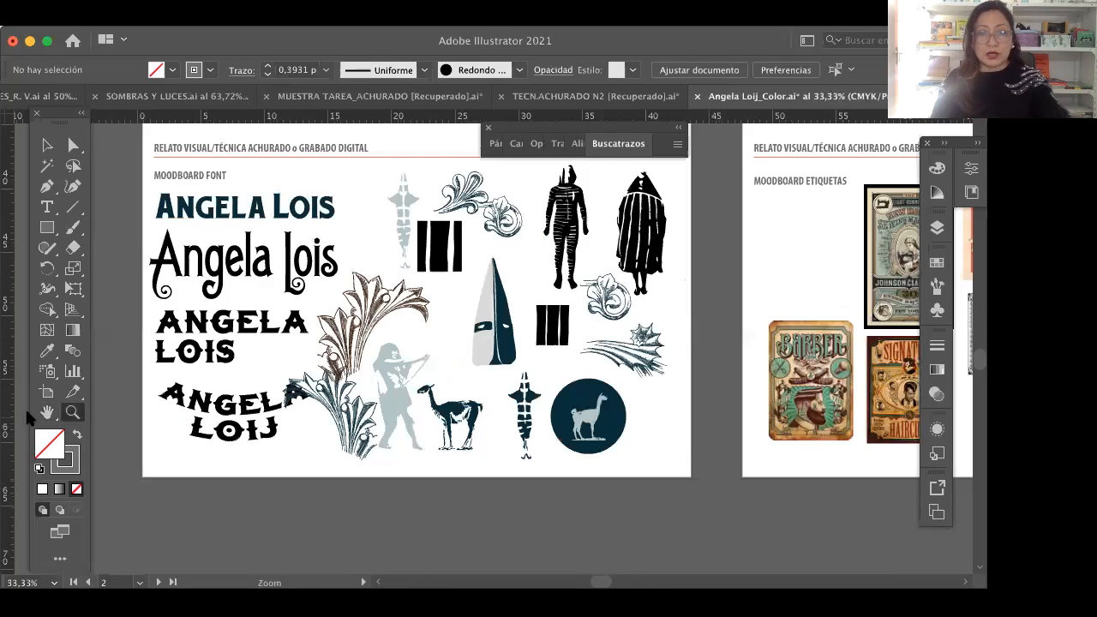
# Step: Look over the vintage label references on the Moodboard Etiquetas artboard, from the barber labels to the large photographer label
pyautogui.press('h')
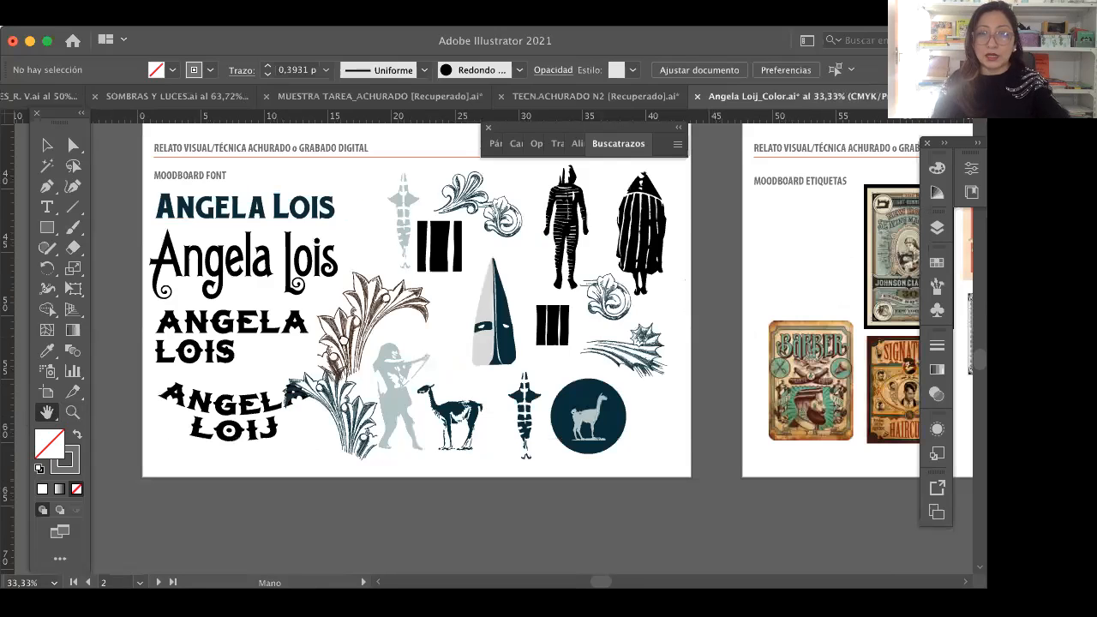
pyautogui.moveTo(799, 295); pyautogui.dragTo(525, 323)
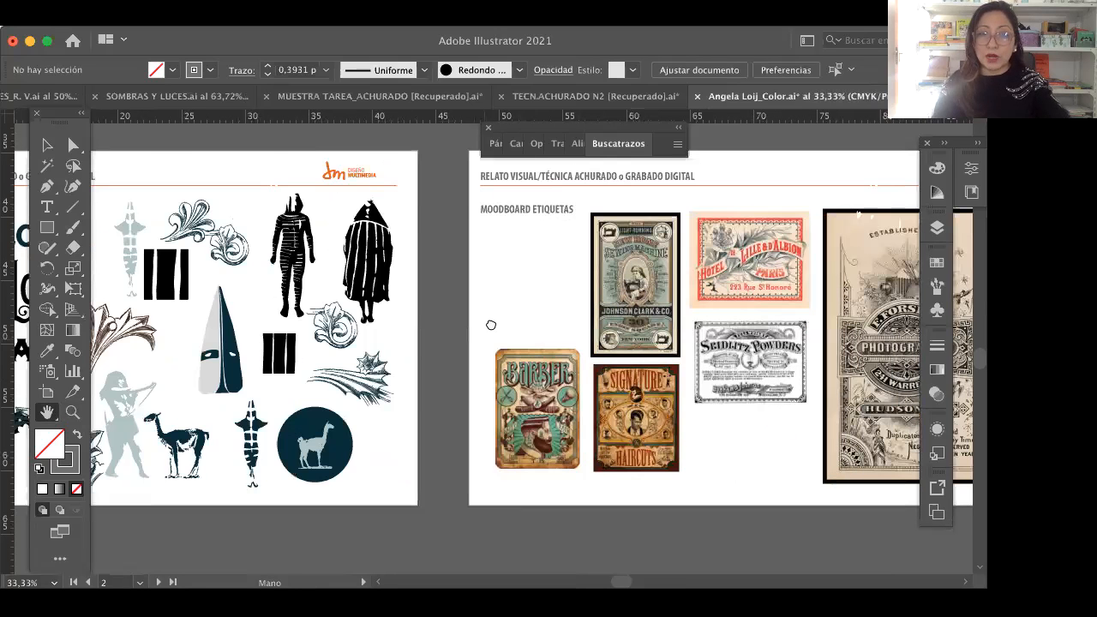
pyautogui.moveTo(760, 388); pyautogui.dragTo(561, 383)
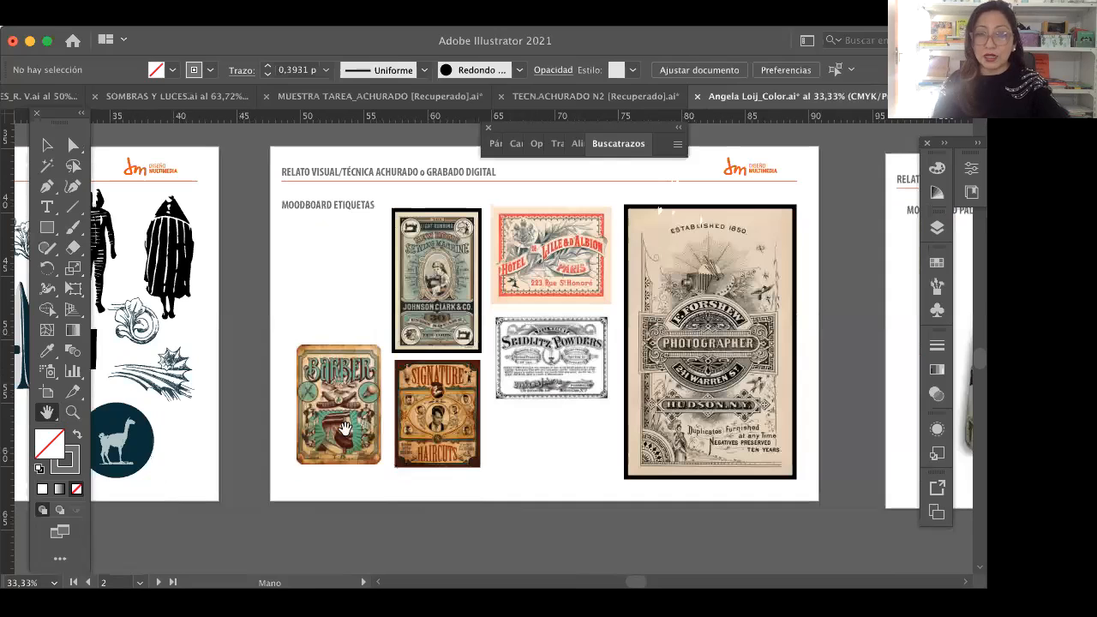
pyautogui.moveTo(452, 396); pyautogui.dragTo(409, 400)
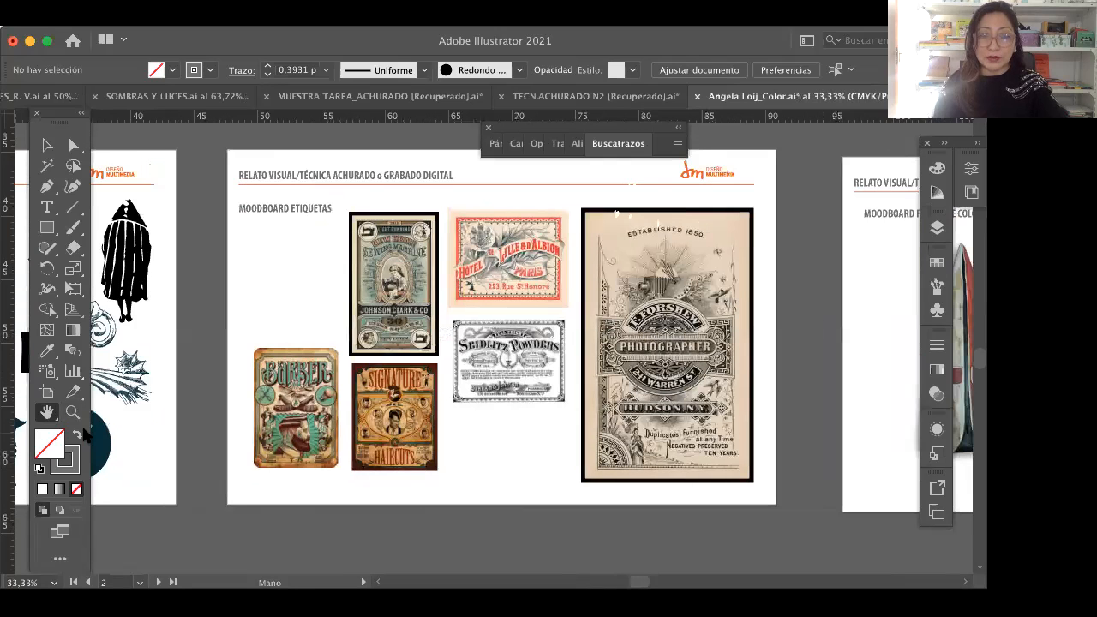
pyautogui.press('z')
pyautogui.click(411, 375)
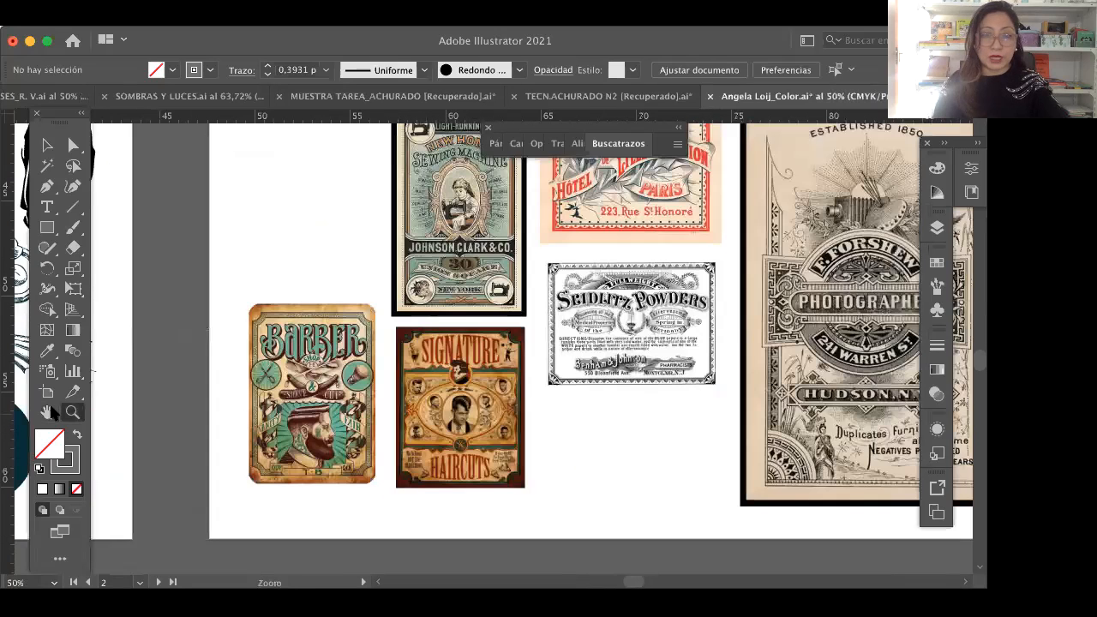
pyautogui.press('h')
pyautogui.moveTo(329, 400); pyautogui.dragTo(313, 406)
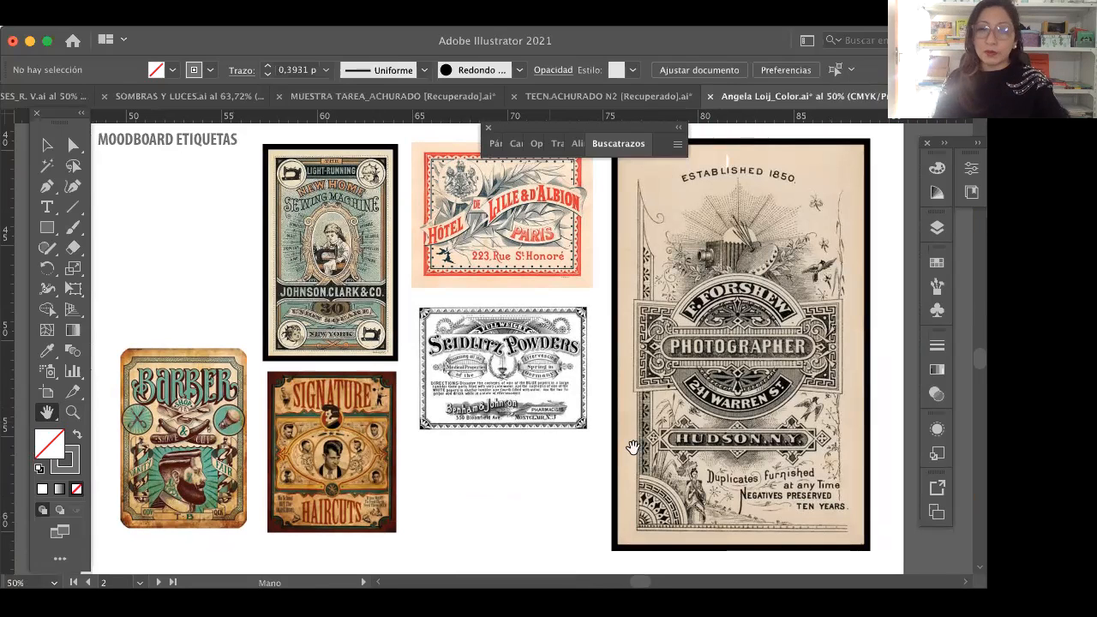
pyautogui.moveTo(609, 426); pyautogui.dragTo(552, 423)
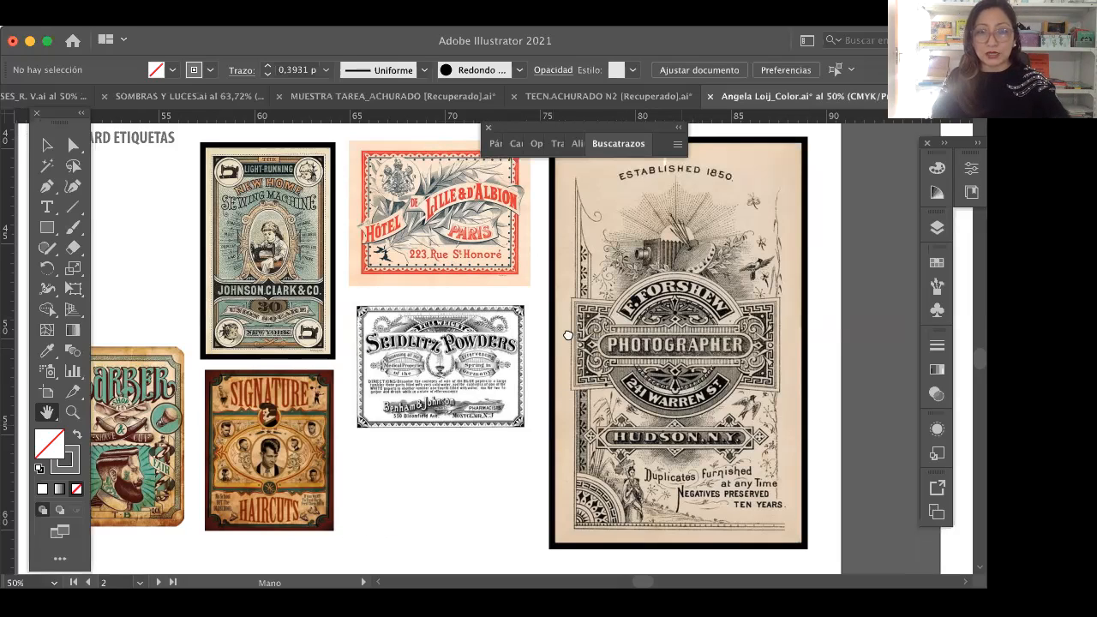
pyautogui.moveTo(334, 351); pyautogui.dragTo(559, 357)
pyautogui.hscroll(-5, 578, 365)
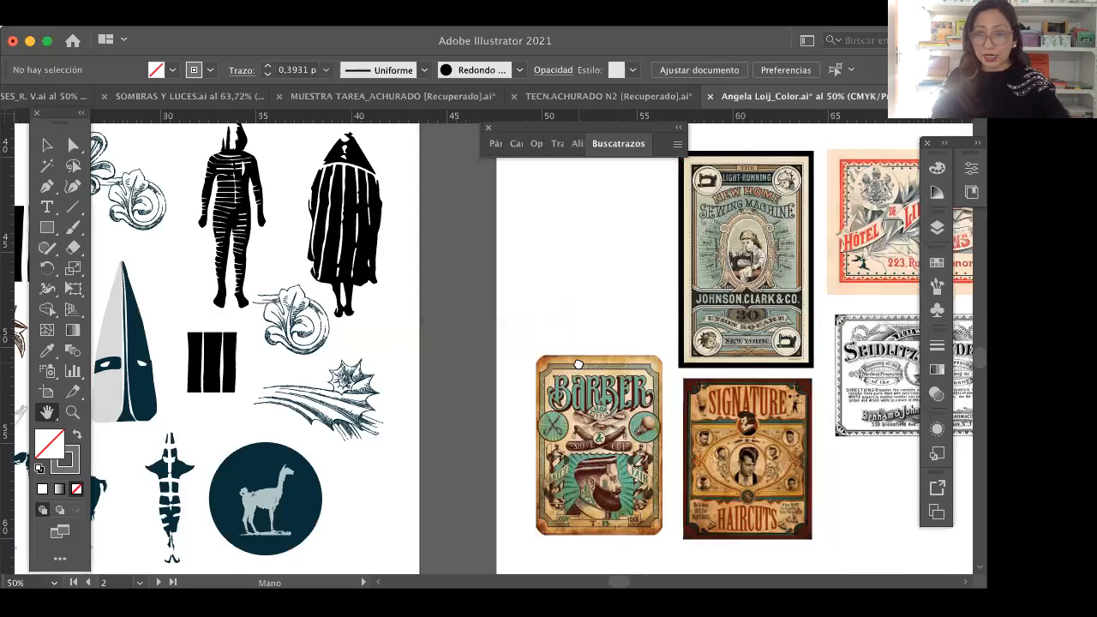
pyautogui.moveTo(688, 343); pyautogui.dragTo(368, 354)
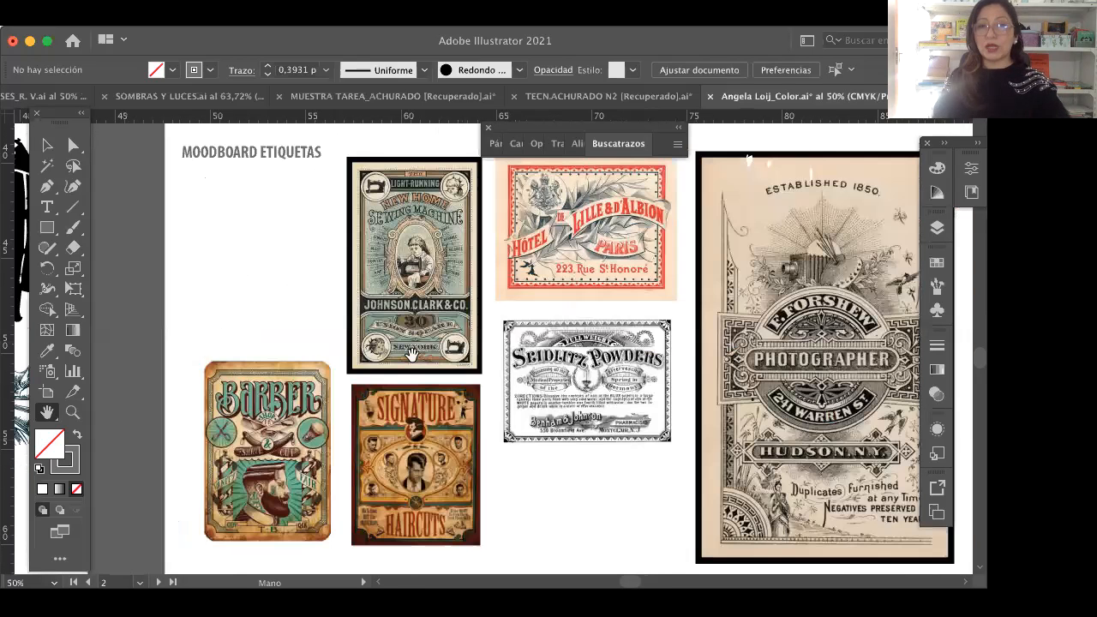
pyautogui.hscroll(3, 572, 299)
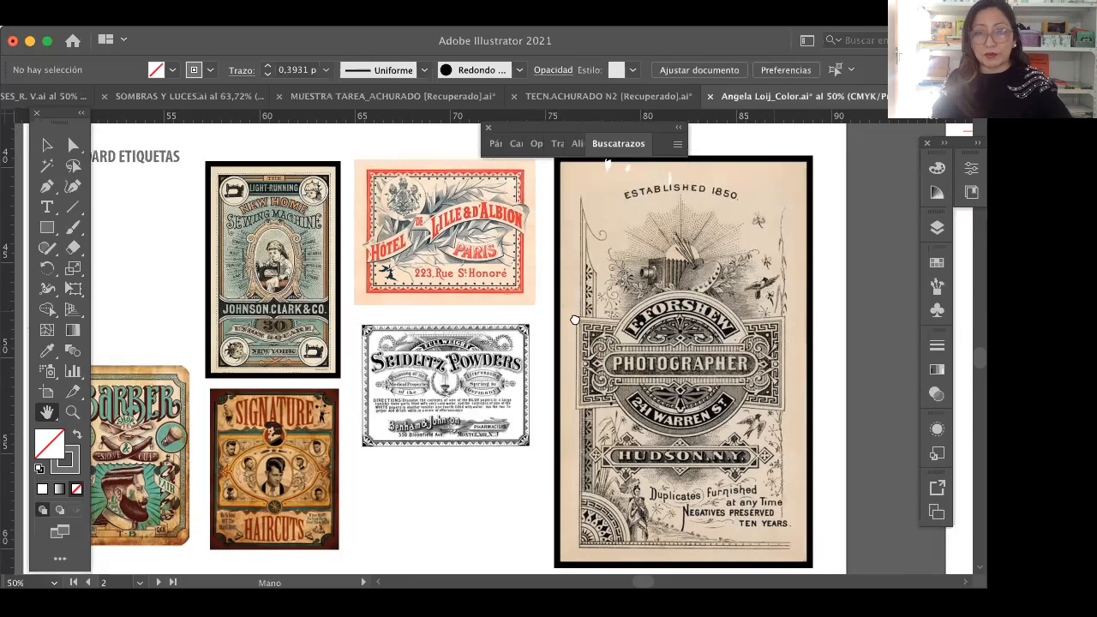
# Step: Review the Moodboard Paleta de Colores artboard, covering the mask image, the colour swatches and the notes on choosing the palette
pyautogui.moveTo(574, 320); pyautogui.dragTo(260, 336)
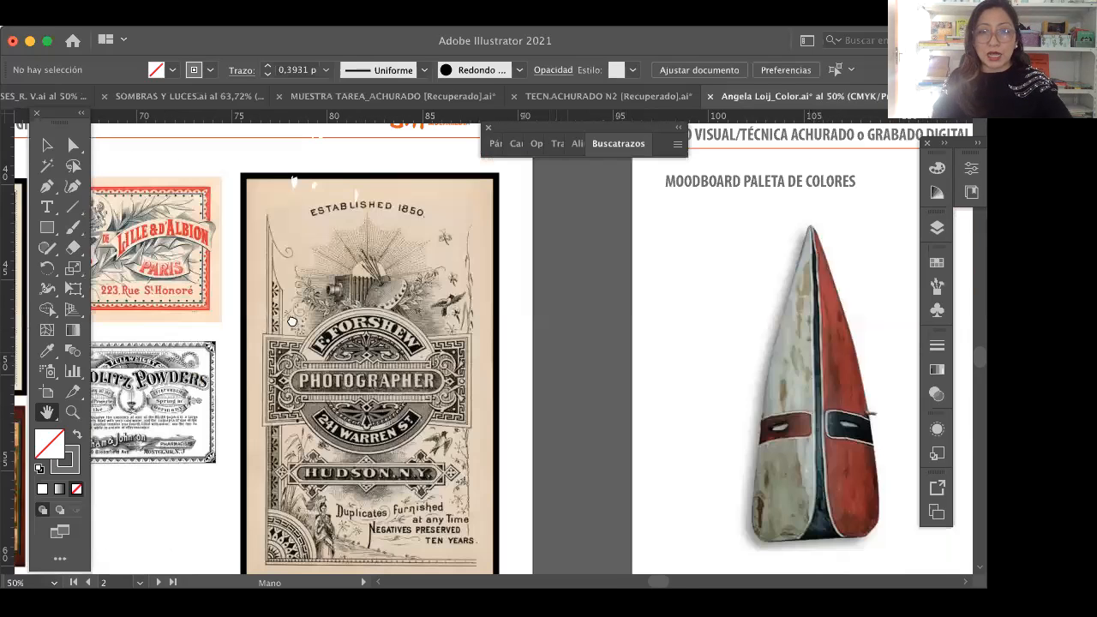
pyautogui.moveTo(411, 341); pyautogui.dragTo(203, 306)
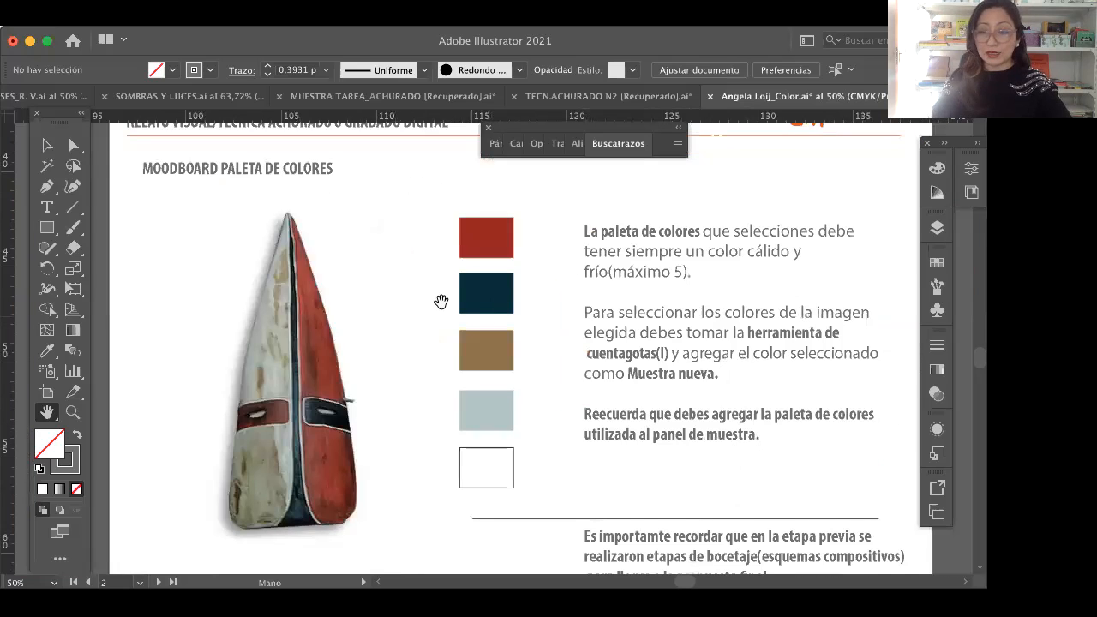
pyautogui.moveTo(522, 374); pyautogui.dragTo(481, 338)
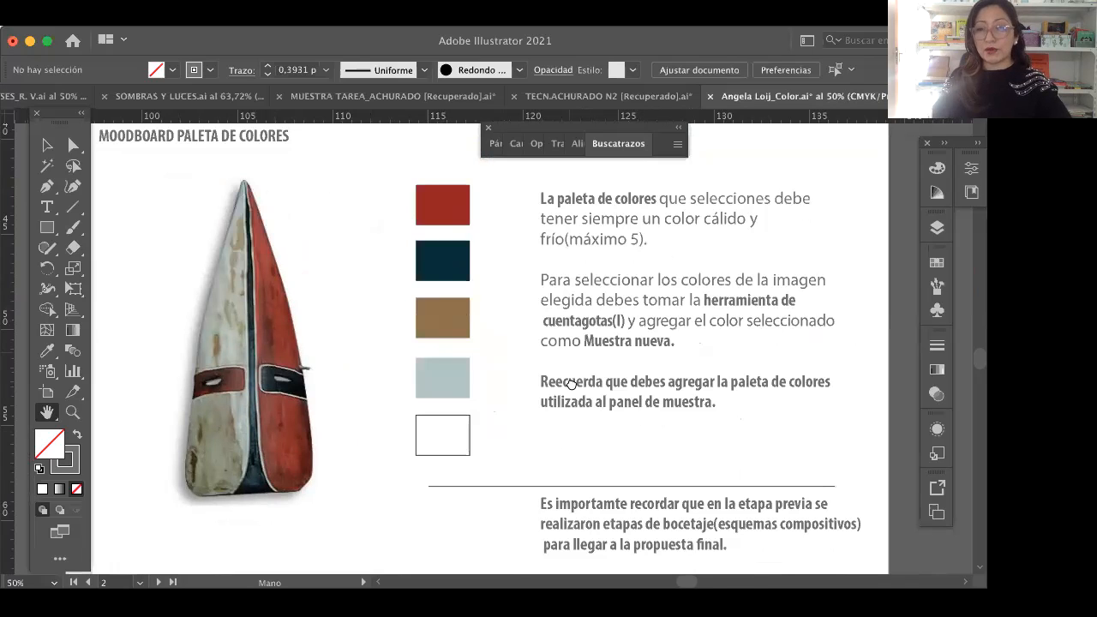
pyautogui.hscroll(3, 423, 320)
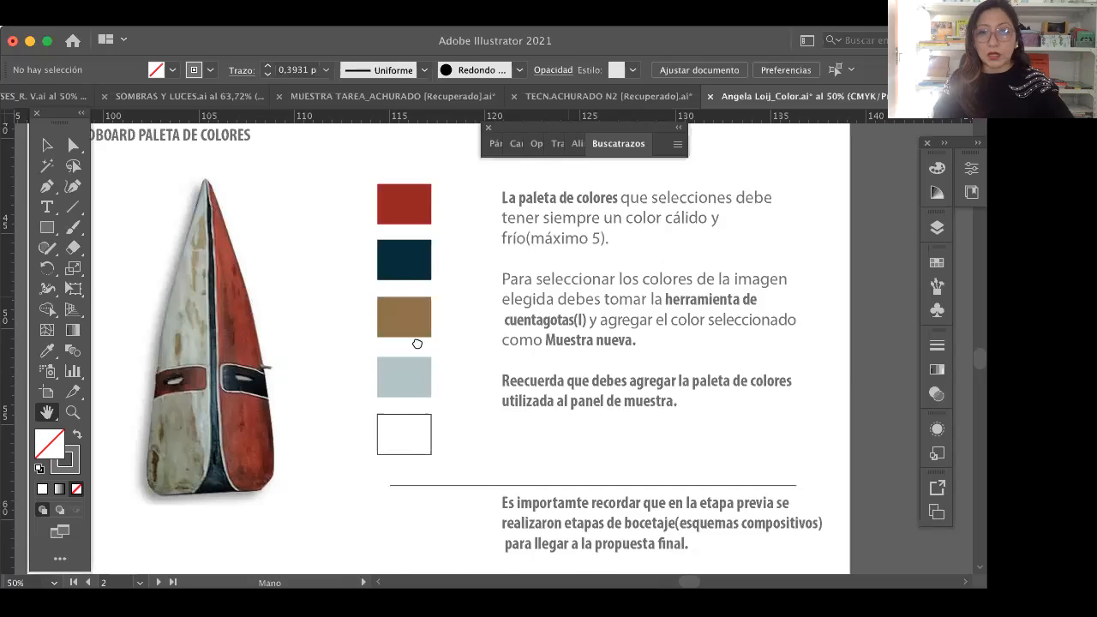
pyautogui.hscroll(5, 719, 258)
pyautogui.scroll(2, 718, 258)
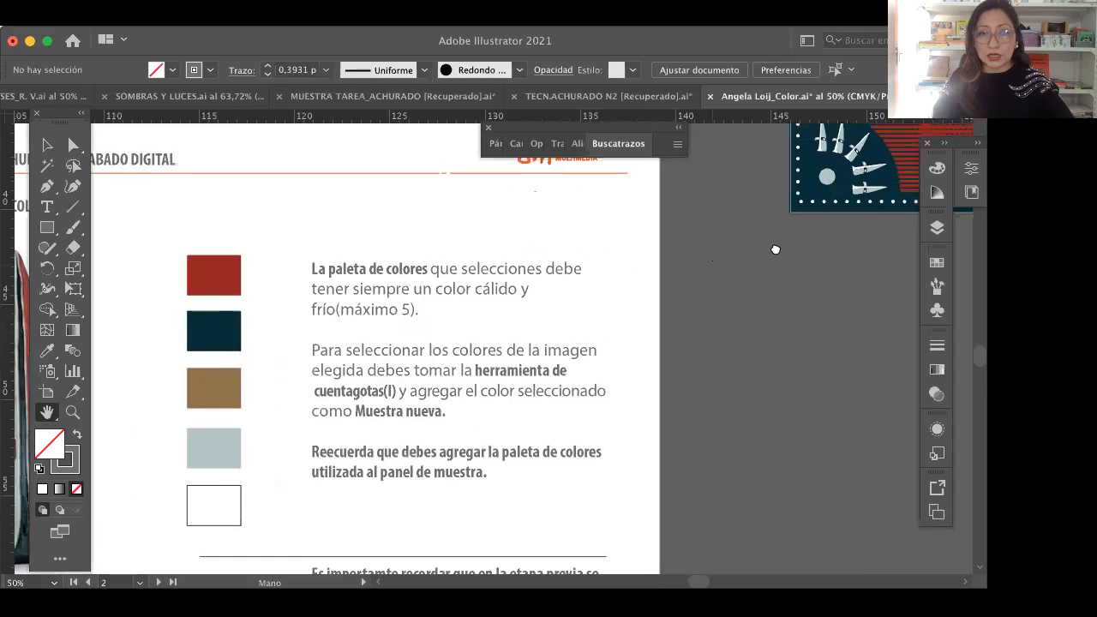
pyautogui.scroll(2, 652, 377)
pyautogui.hscroll(-2, 652, 376)
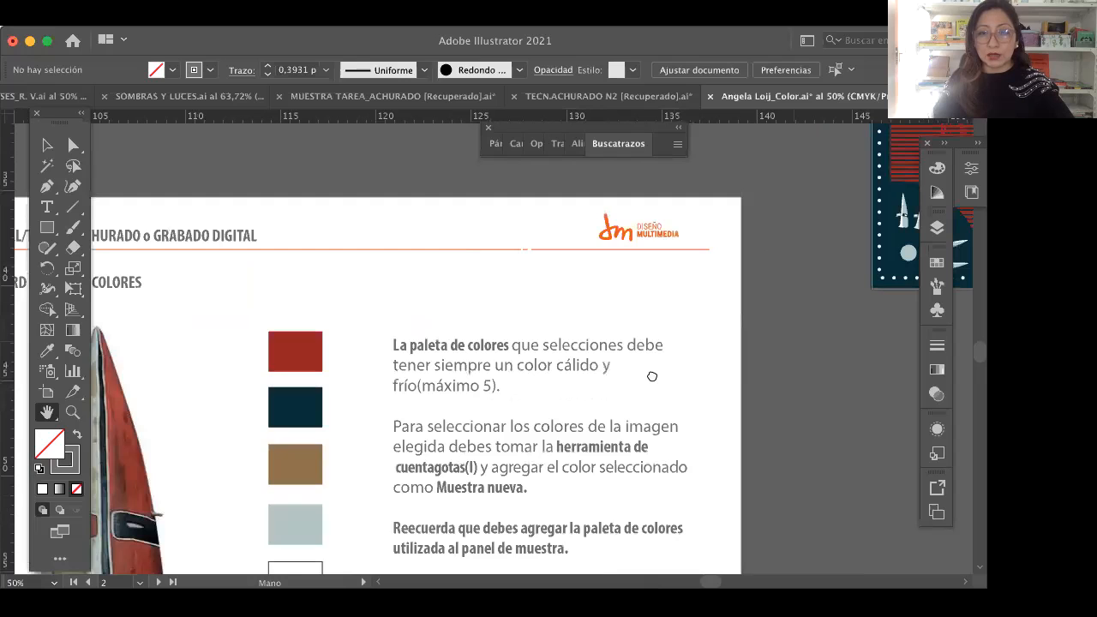
# Step: Bring the red Selknam poster into view and examine its central portrait up close and as part of the composition
pyautogui.scroll(5, 608, 377)
pyautogui.hscroll(4, 607, 377)
pyautogui.scroll(1, 801, 208)
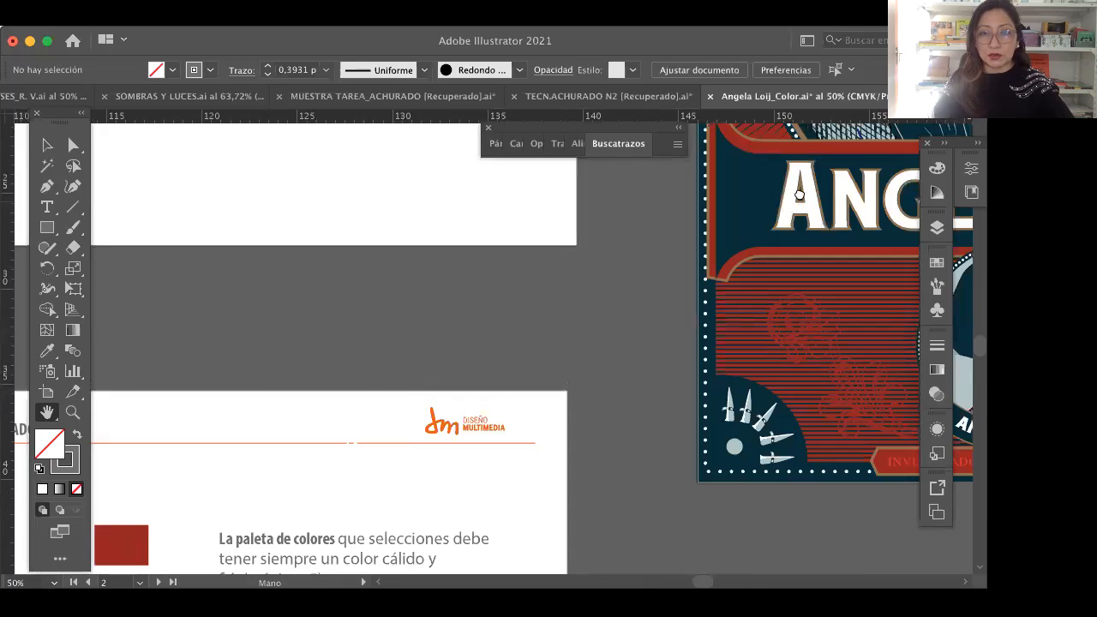
pyautogui.scroll(5, 423, 367)
pyautogui.hscroll(5, 423, 367)
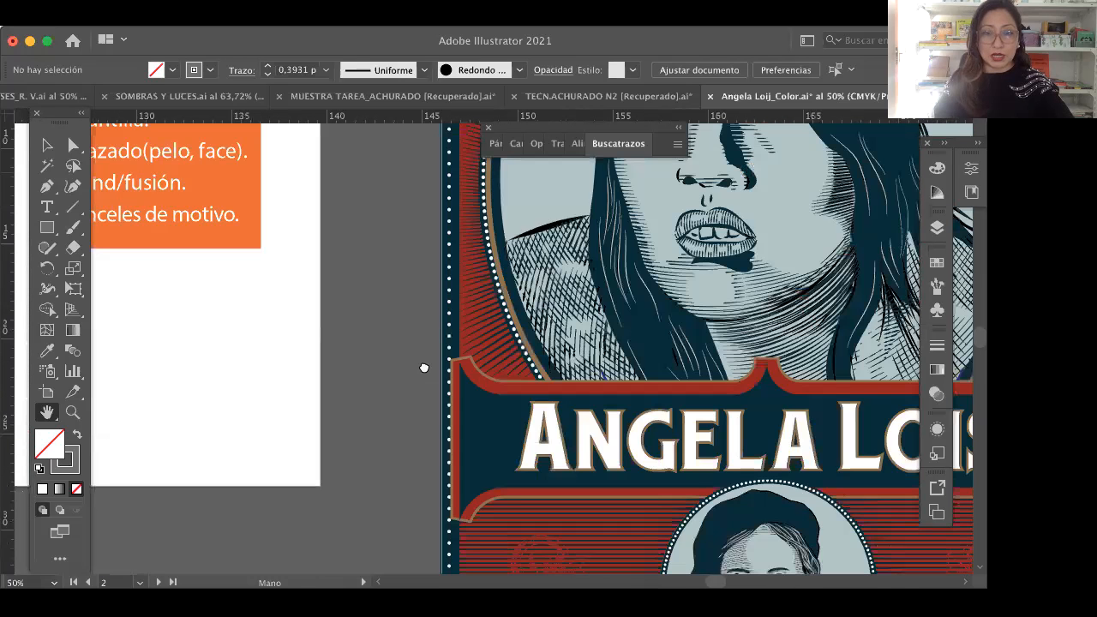
pyautogui.scroll(-8, 424, 368)
pyautogui.hscroll(5, 423, 368)
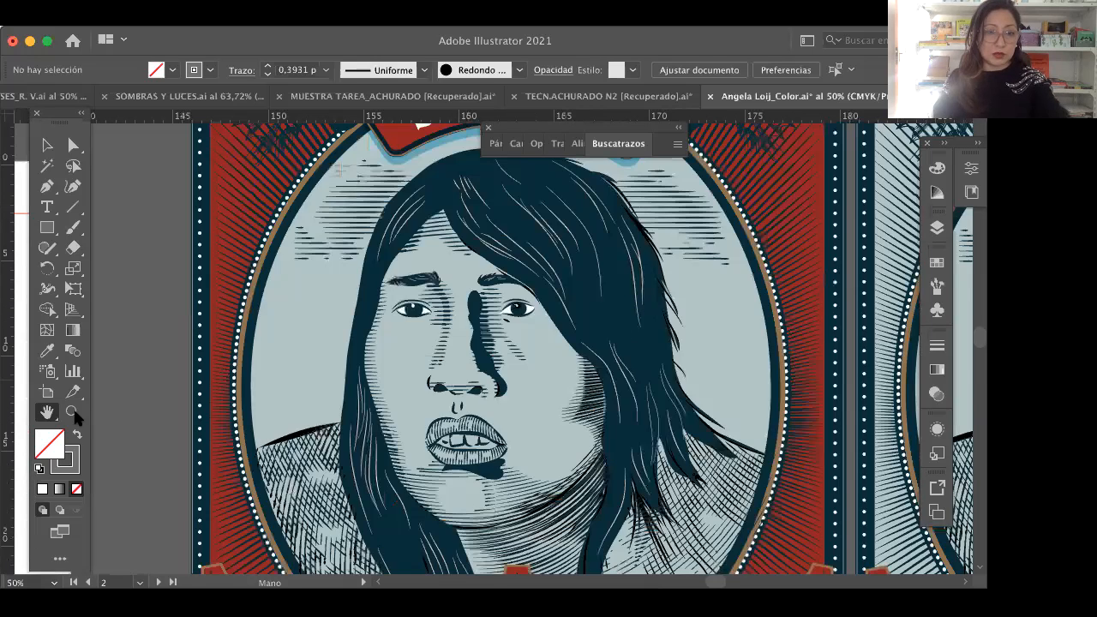
pyautogui.press('z')
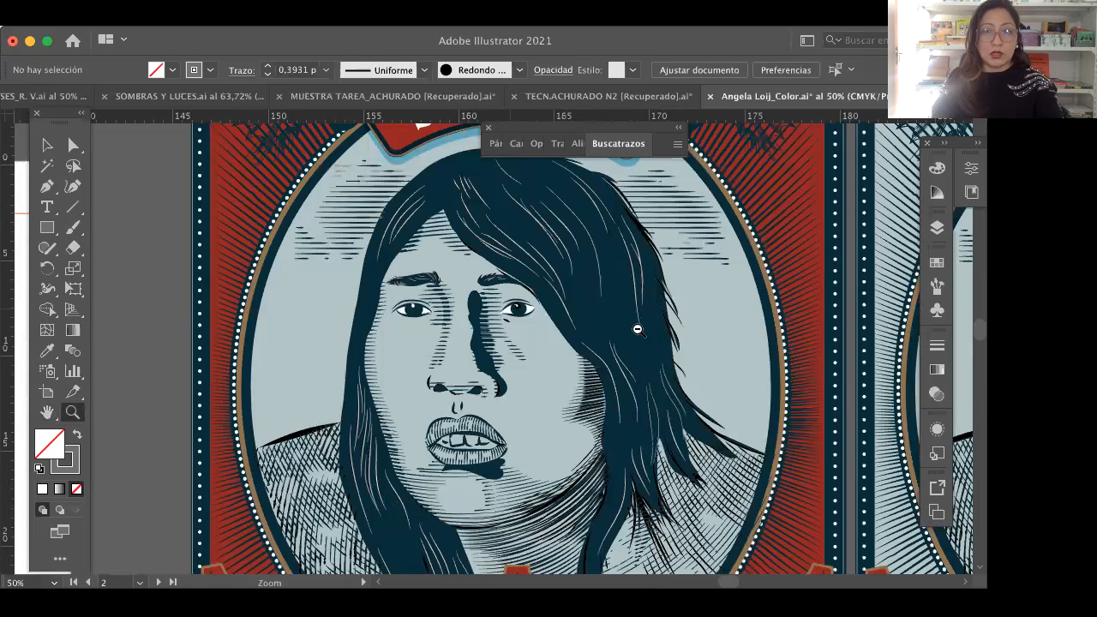
pyautogui.keyDown('alt'); pyautogui.click(591, 342); pyautogui.keyUp('alt')
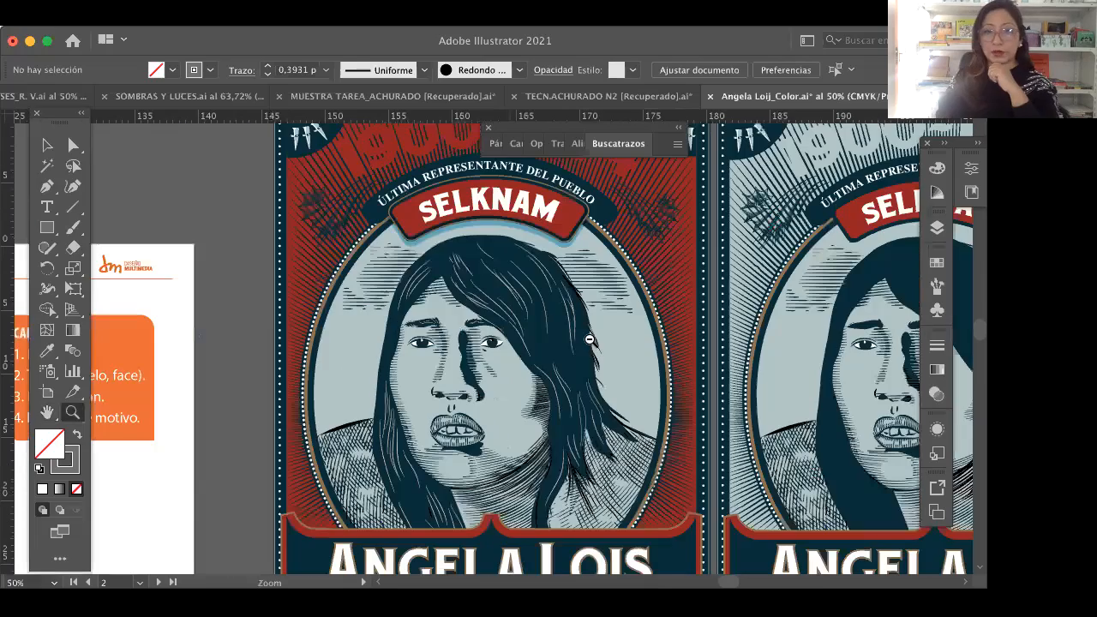
pyautogui.click(507, 319)
# Step: Inspect the red poster from the 1900–1974 heading and Selknam banner down through the portrait's hatching to the name plate
pyautogui.click(51, 414)
pyautogui.moveTo(450, 343); pyautogui.dragTo(580, 440)
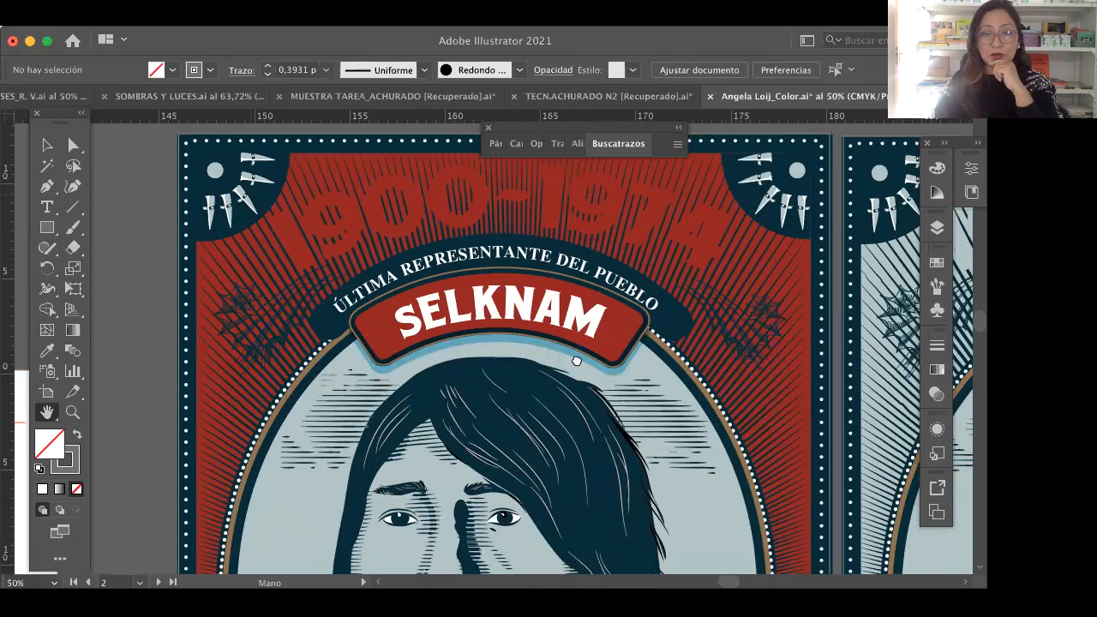
pyautogui.scroll(-3, 565, 294)
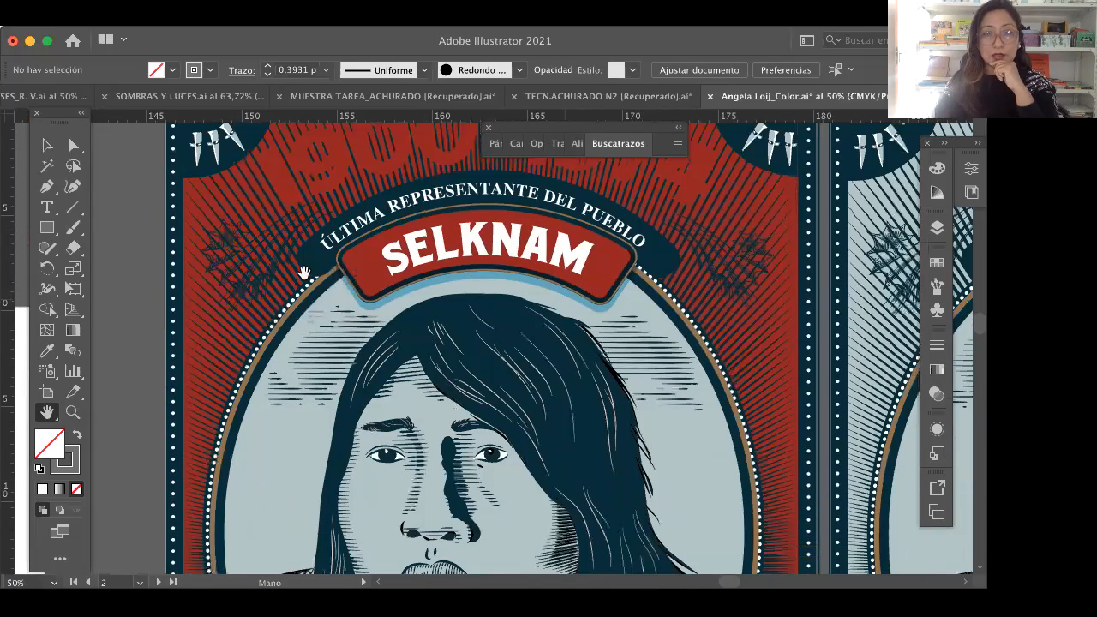
pyautogui.scroll(-1, 303, 273)
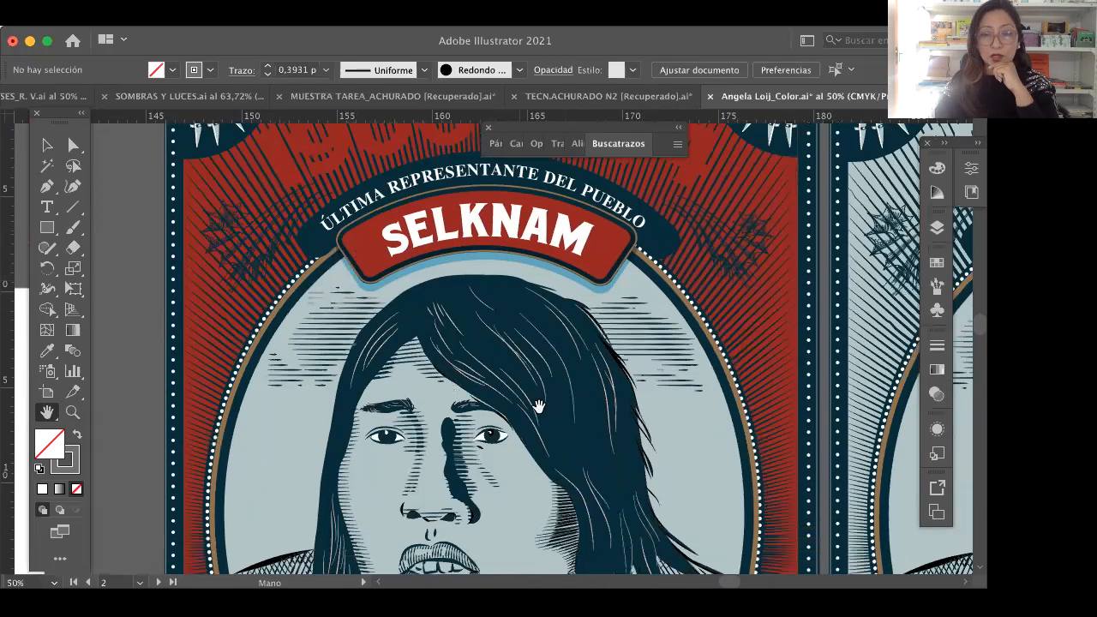
pyautogui.scroll(-2, 529, 326)
pyautogui.scroll(-3, 559, 379)
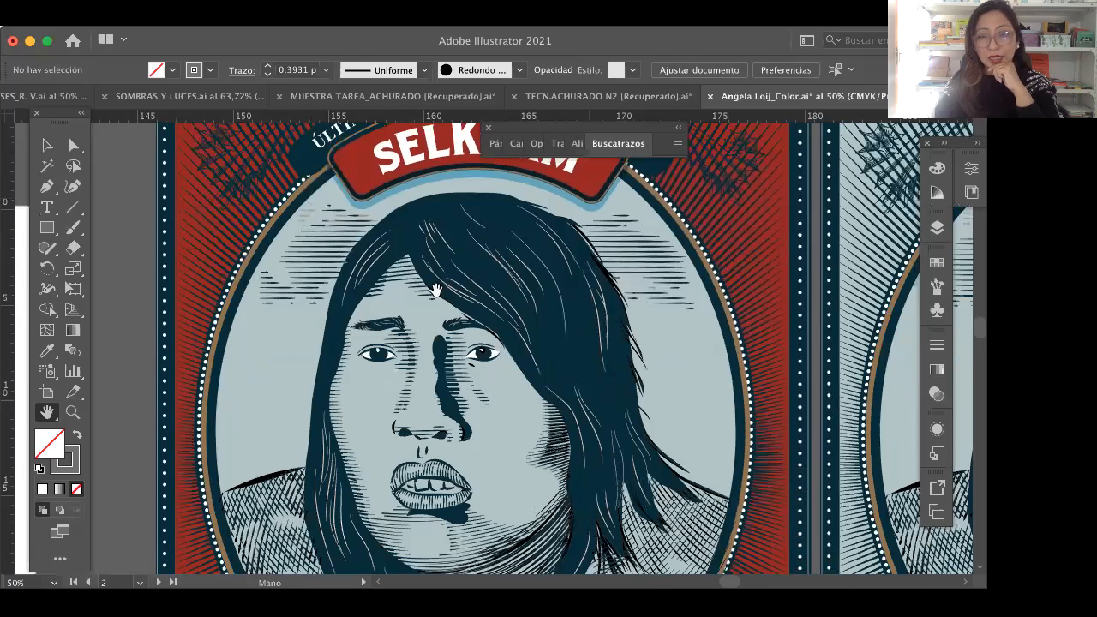
pyautogui.scroll(-4, 323, 337)
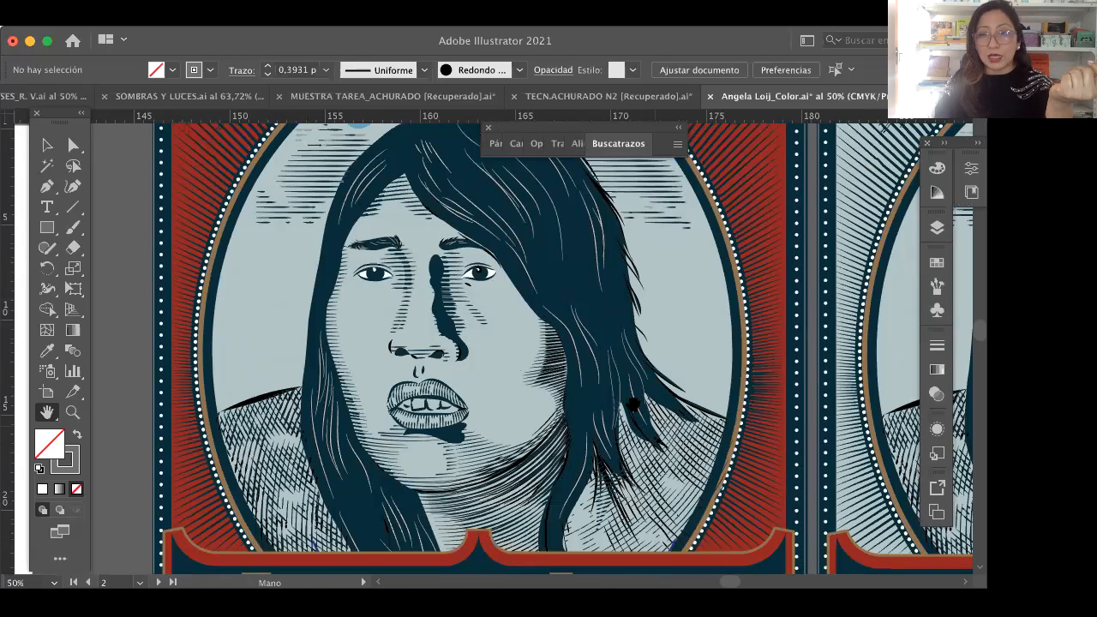
pyautogui.scroll(-1, 574, 360)
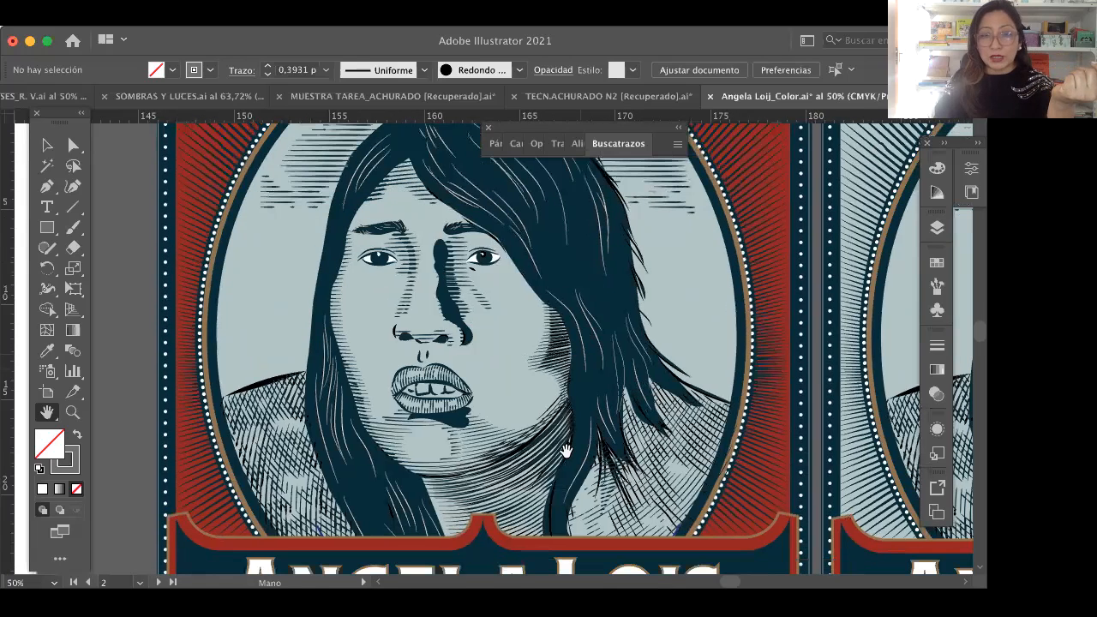
pyautogui.hscroll(-1, 581, 419)
pyautogui.click(72, 414)
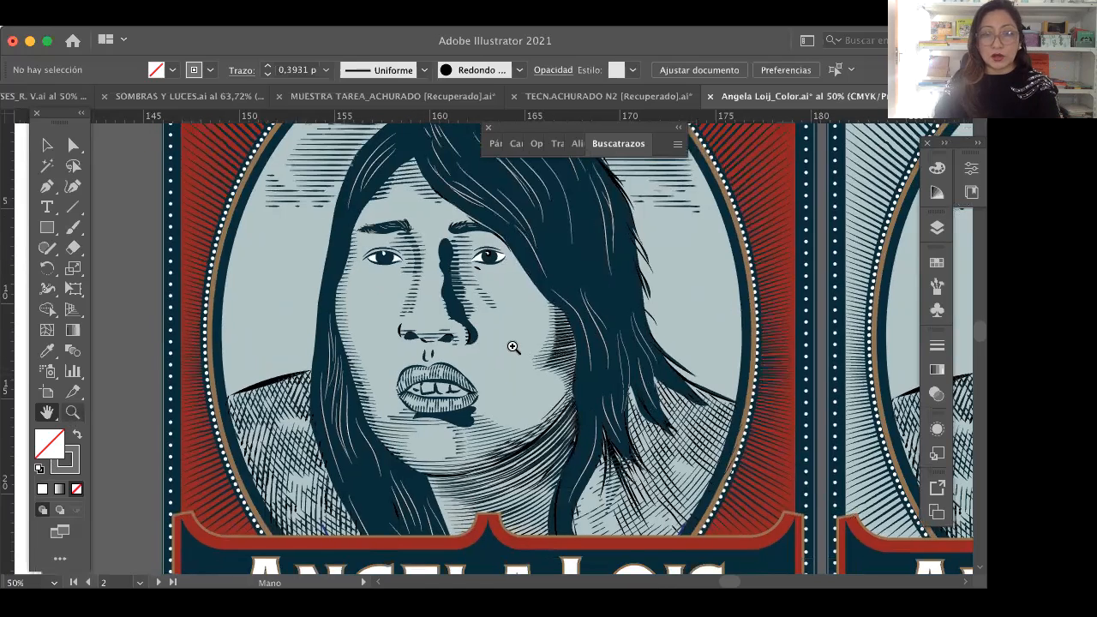
pyautogui.press('z')
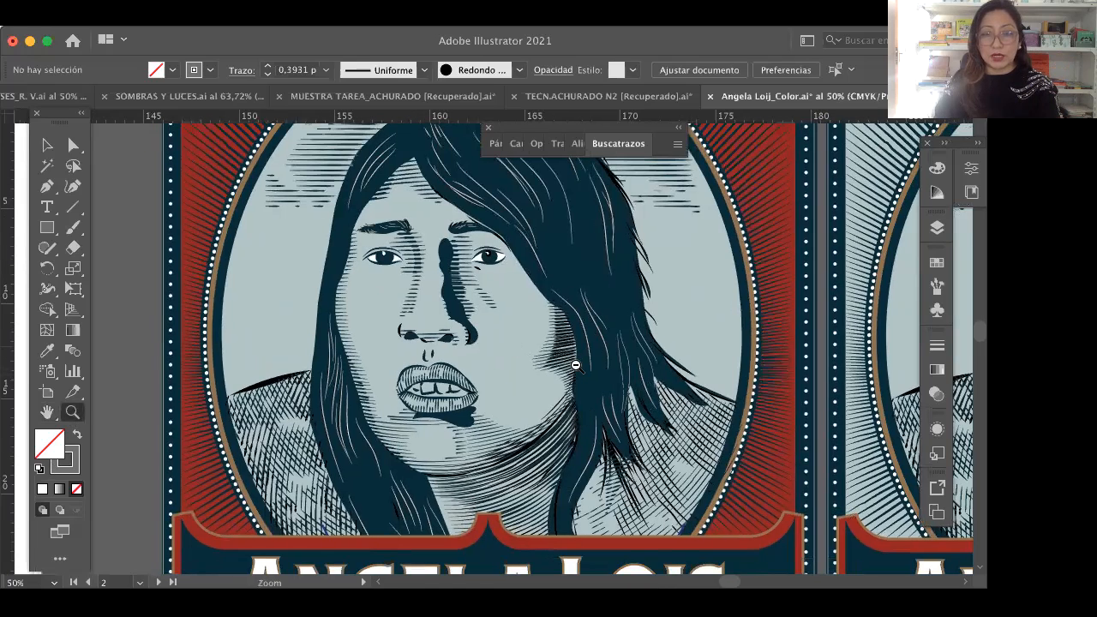
pyautogui.keyDown('alt'); pyautogui.click(441, 382); pyautogui.keyUp('alt')
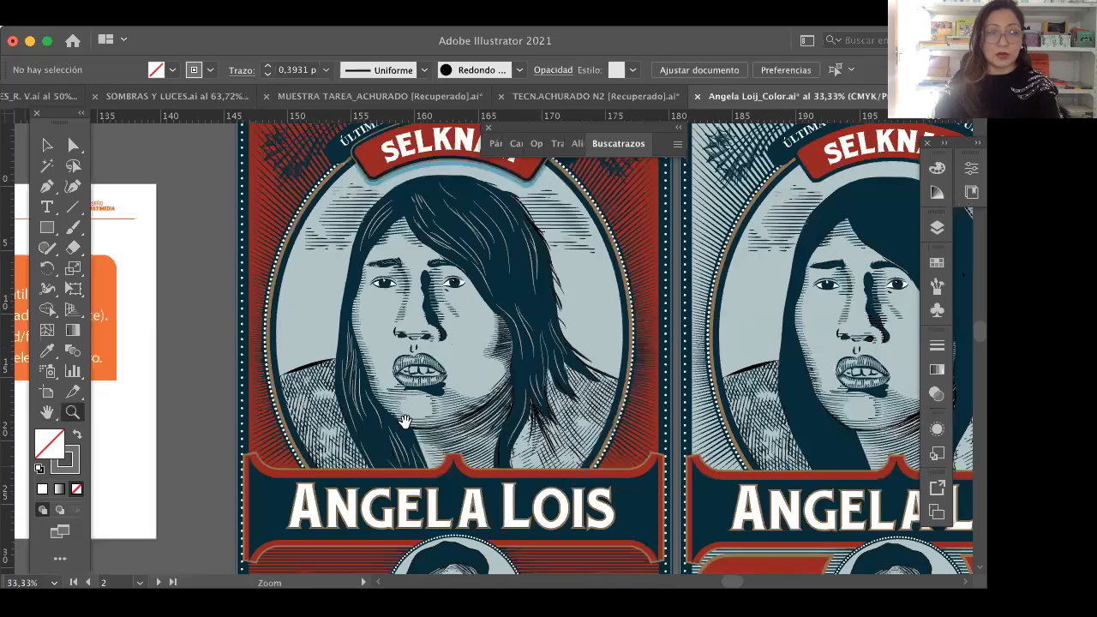
# Step: Examine the lower half of the red poster, from the main portrait past the name plate to the small medallion and bottom caption
pyautogui.press('h')
pyautogui.moveTo(476, 436); pyautogui.dragTo(491, 463)
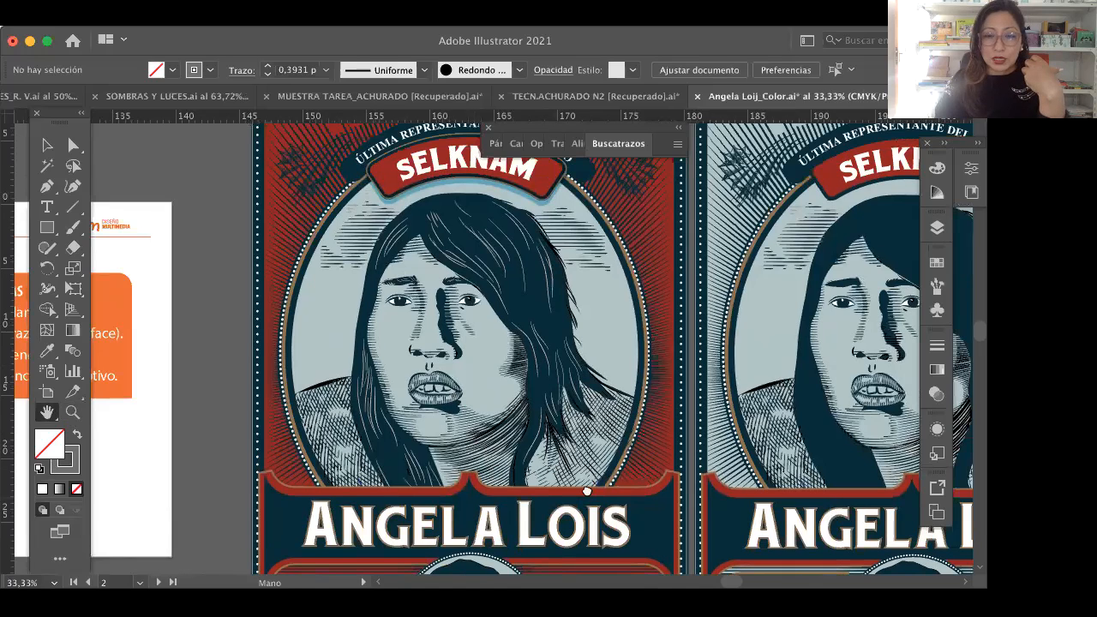
pyautogui.moveTo(570, 504); pyautogui.dragTo(572, 380)
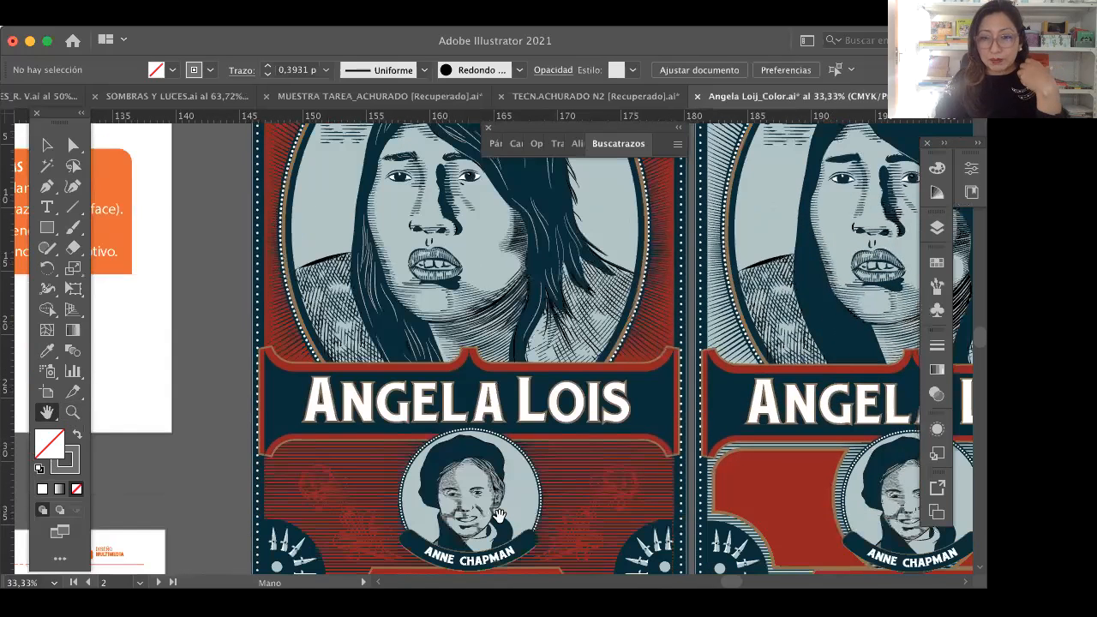
pyautogui.moveTo(527, 498); pyautogui.dragTo(529, 476)
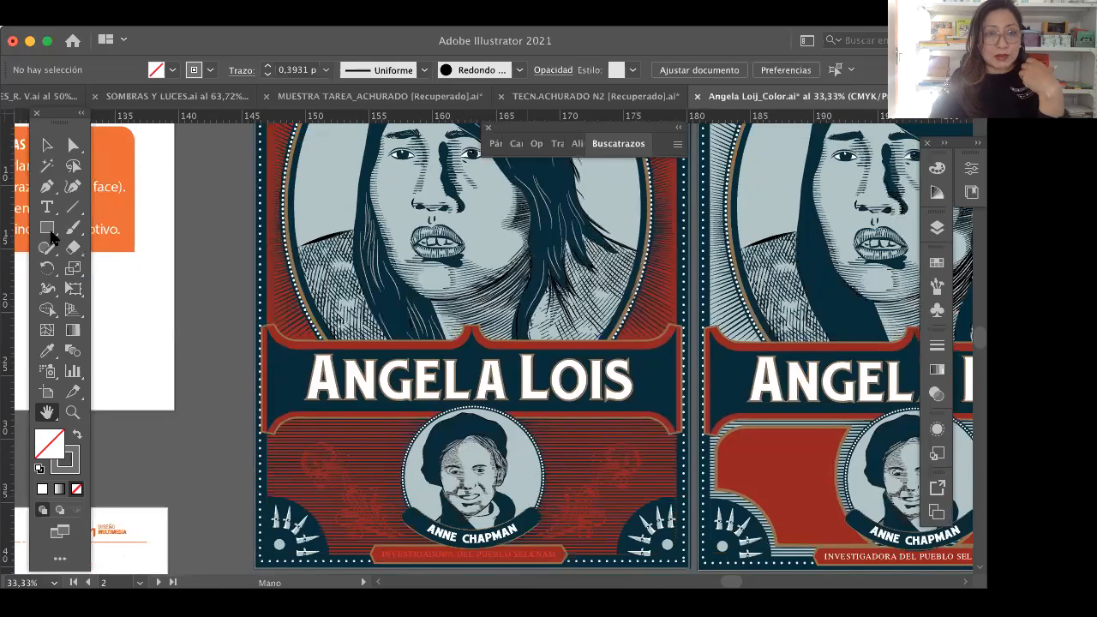
pyautogui.scroll(-1, 51, 238)
# Step: Select the "Investigadora del pueblo Selknam" caption at the foot of the red poster and open its fill colour swatches
pyautogui.press('v')
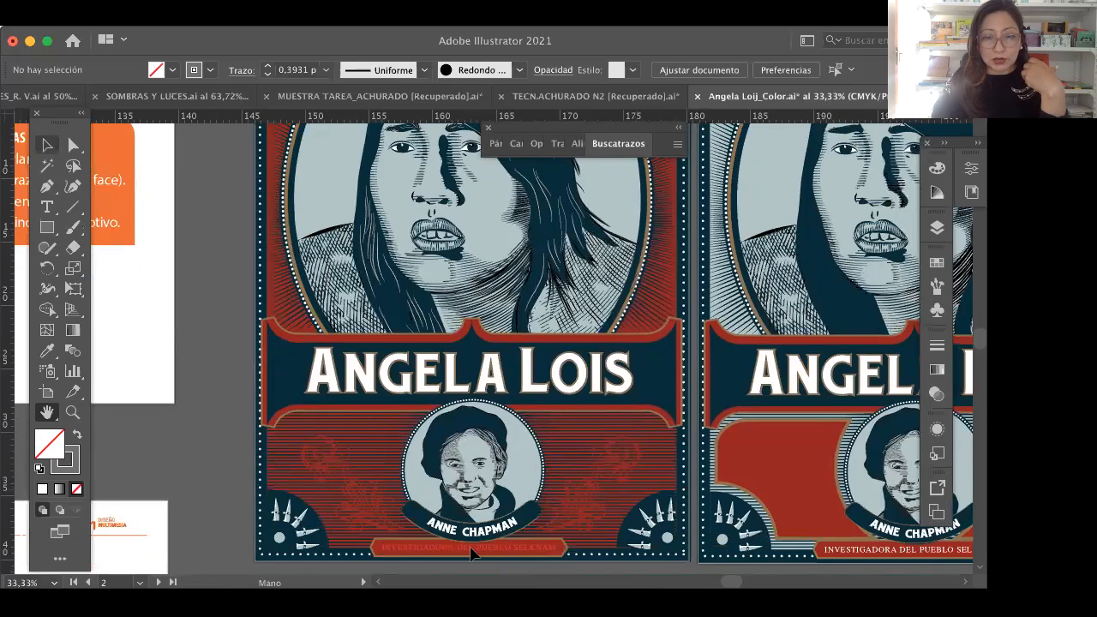
pyautogui.press('v')
pyautogui.click(471, 554)
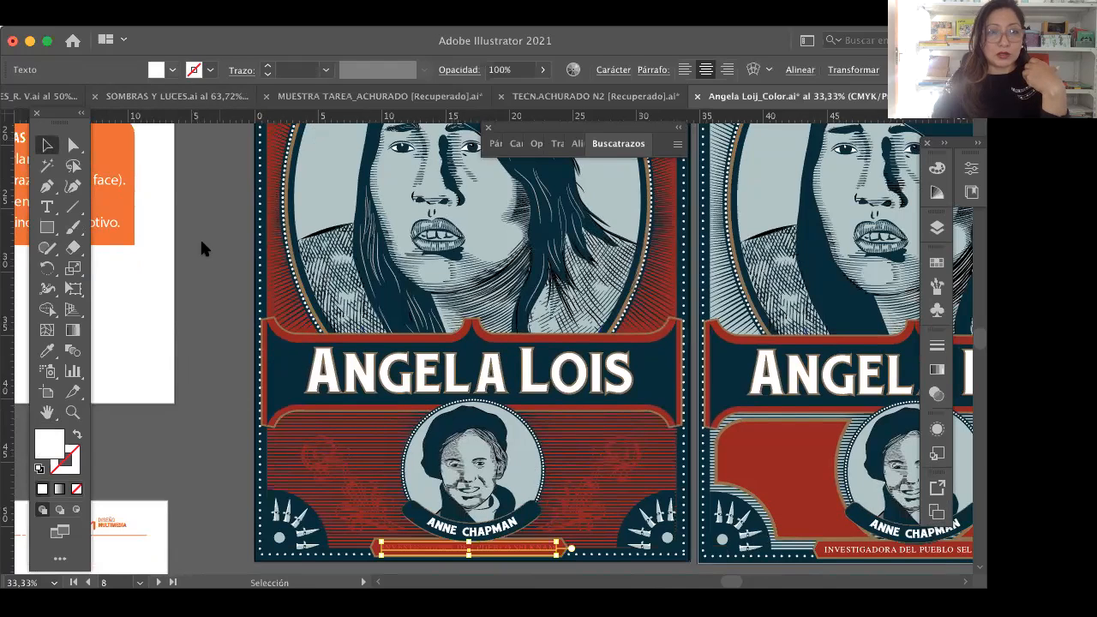
pyautogui.click(173, 70)
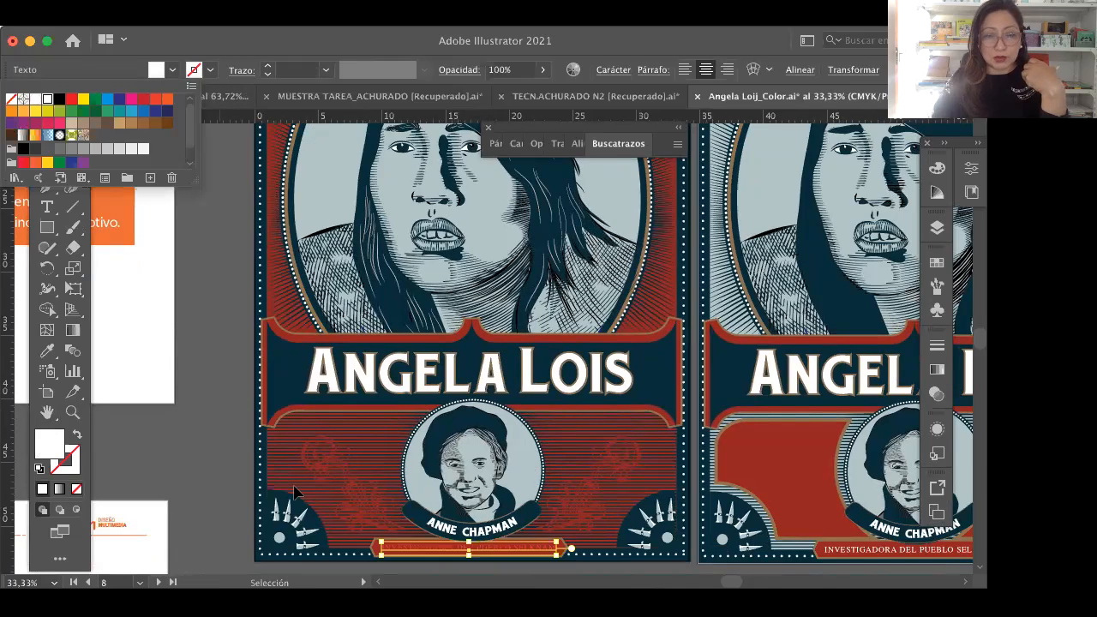
pyautogui.click(208, 466)
pyautogui.click(440, 553)
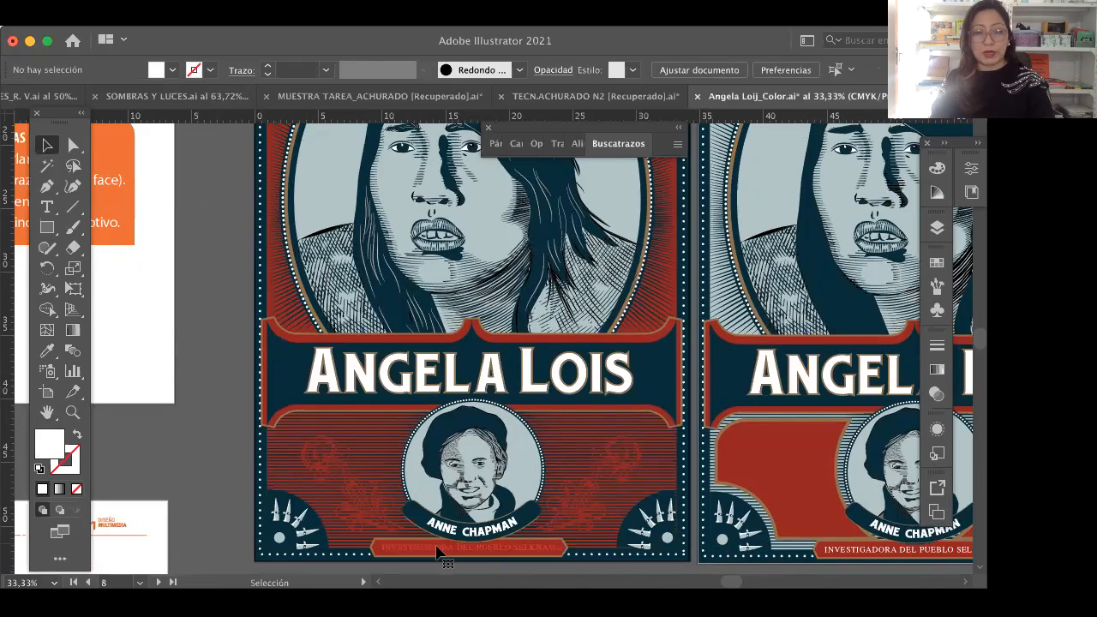
pyautogui.click(440, 553)
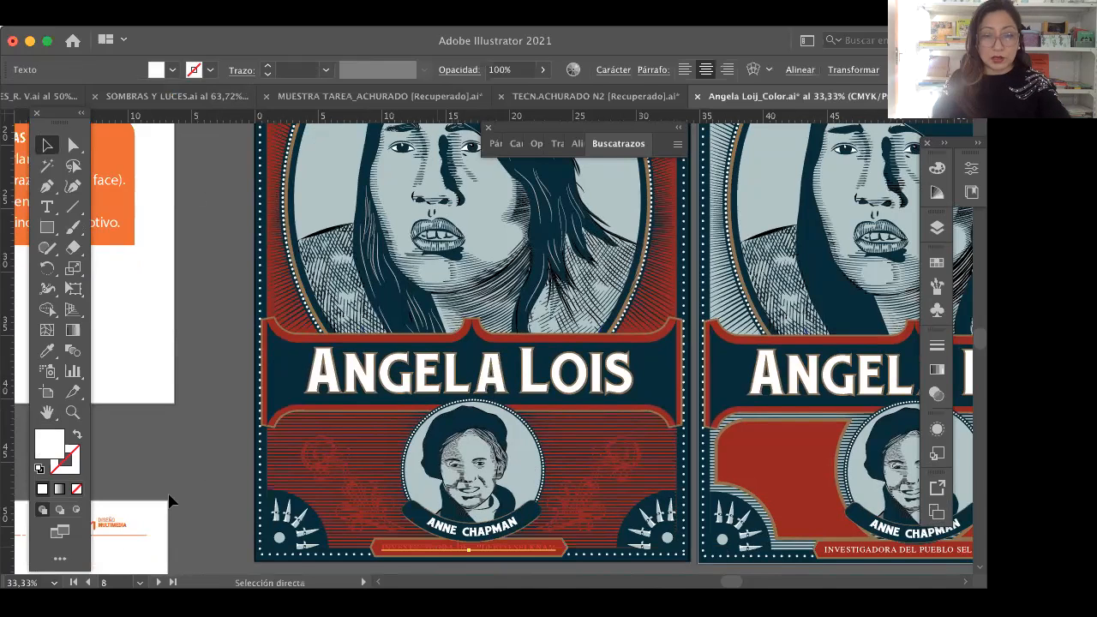
# Step: Examine the poster's line work in outline view, from the bottom caption up to the Selknam banner and back, and restore the colour preview
pyautogui.press('super+y')
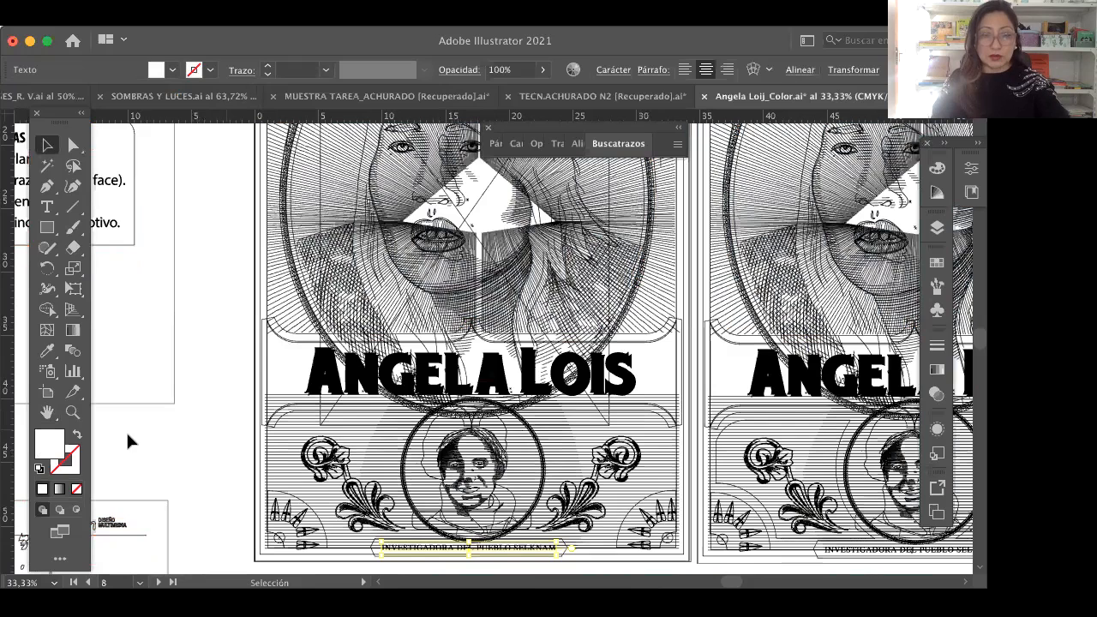
pyautogui.press('super+shift+a')
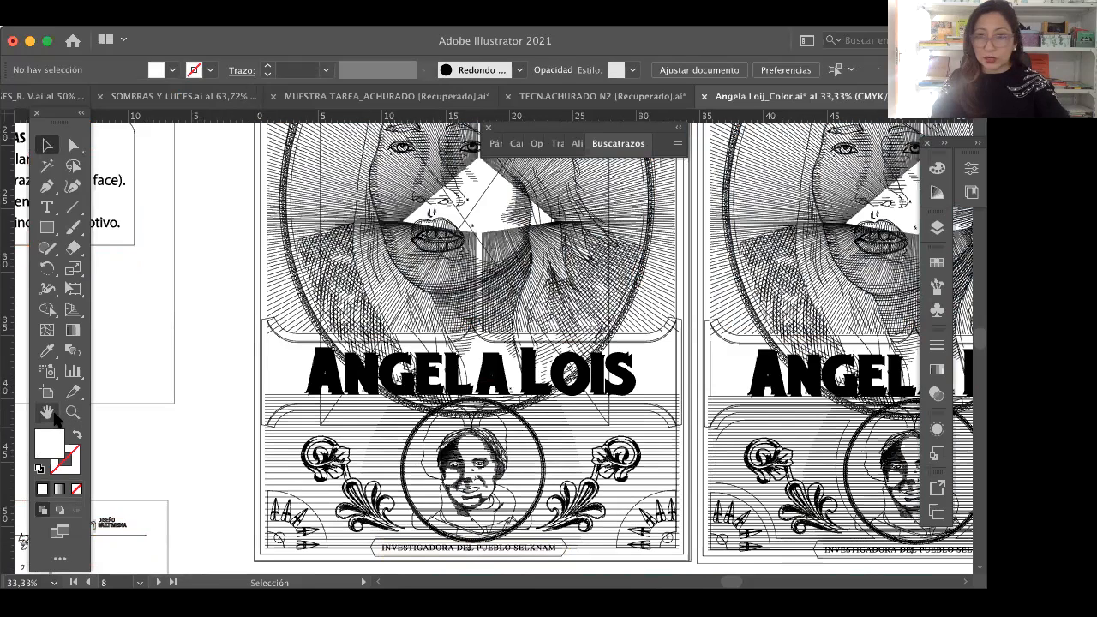
pyautogui.press('h')
pyautogui.scroll(2, 506, 437)
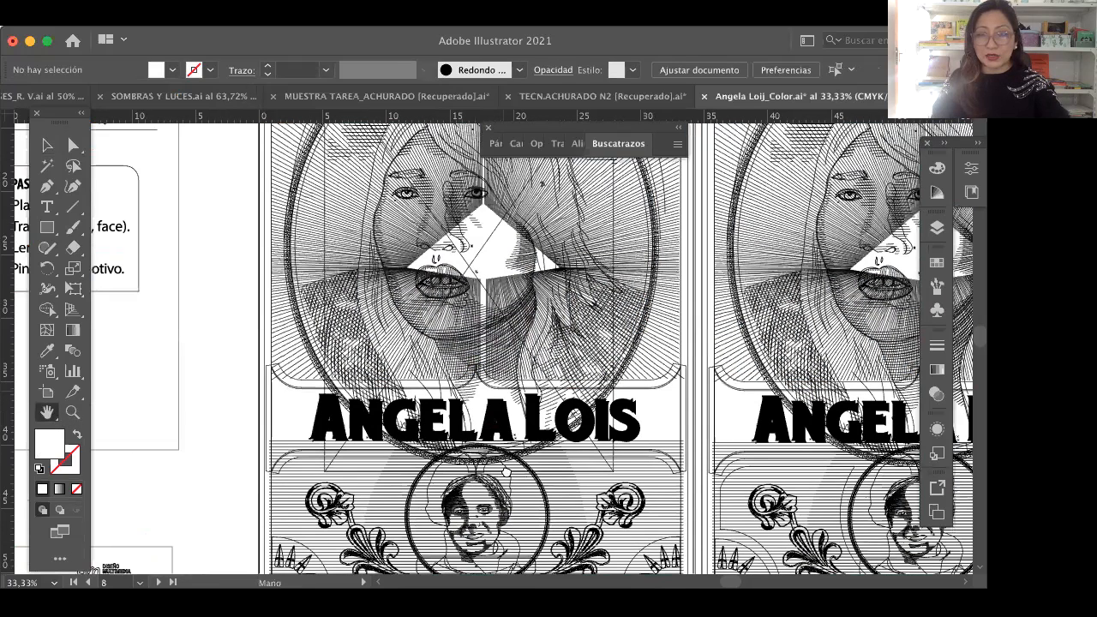
pyautogui.scroll(3, 552, 356)
pyautogui.scroll(2, 553, 357)
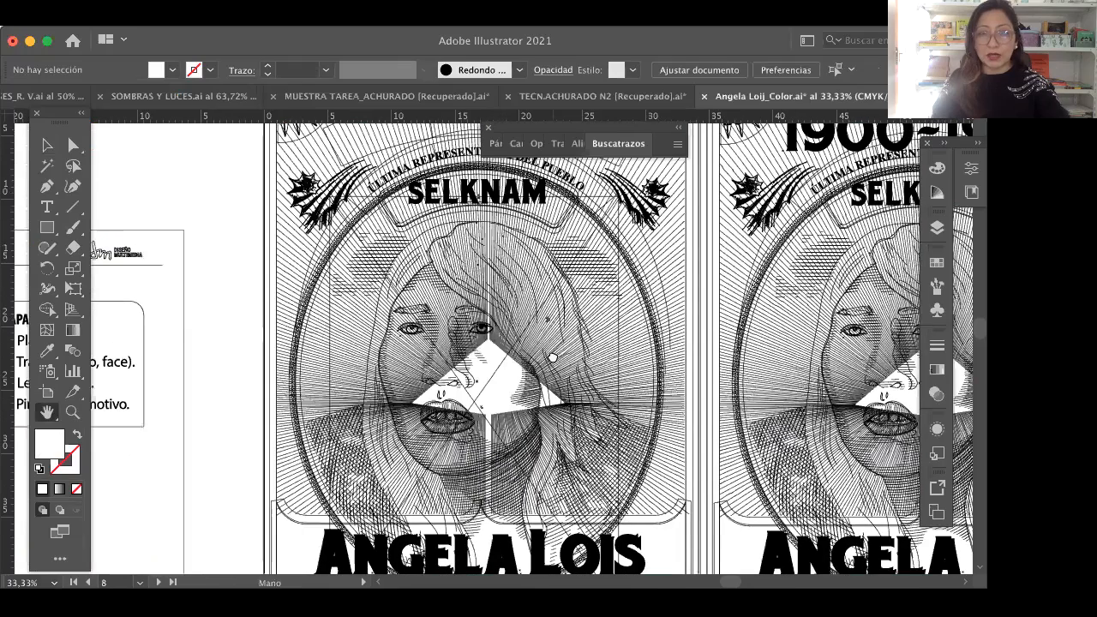
pyautogui.scroll(2, 544, 390)
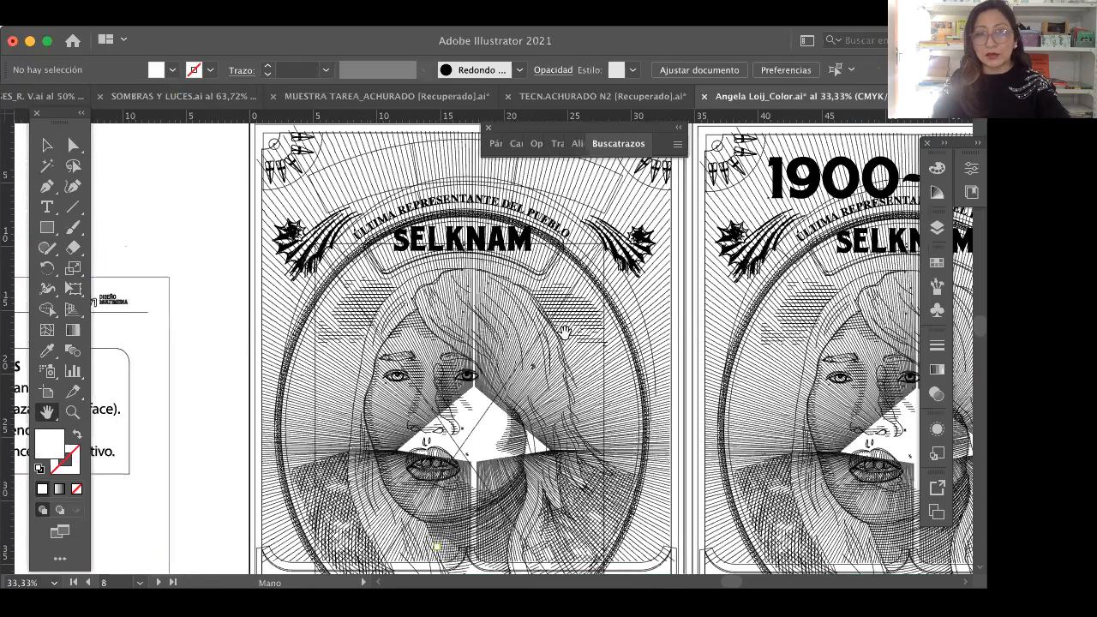
pyautogui.moveTo(600, 421); pyautogui.dragTo(589, 337)
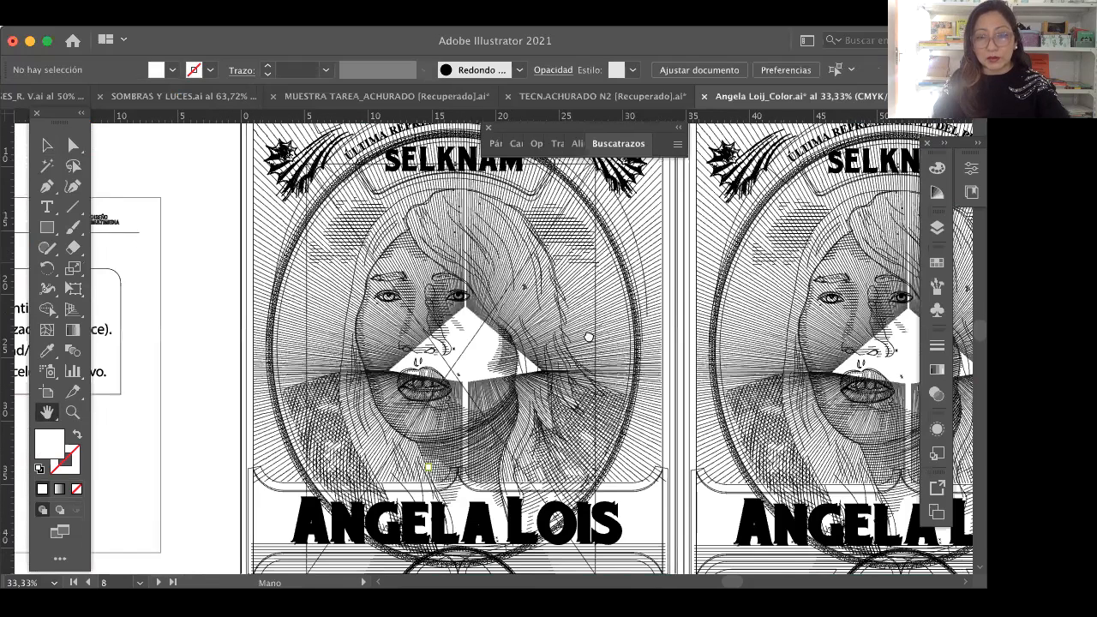
pyautogui.scroll(-6, 589, 336)
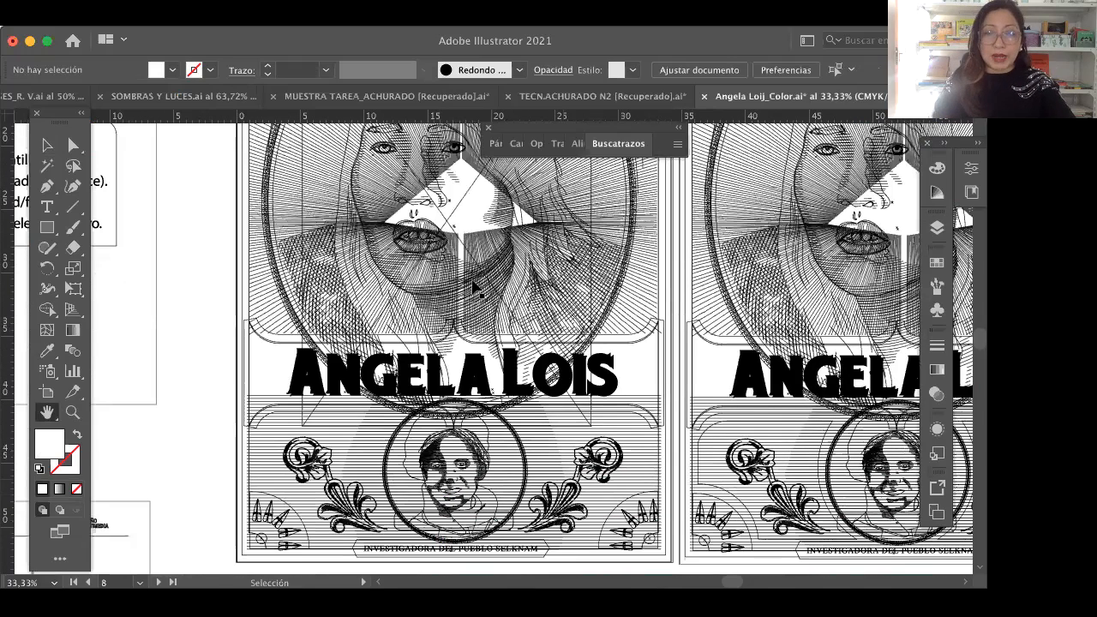
pyautogui.press('super+y')
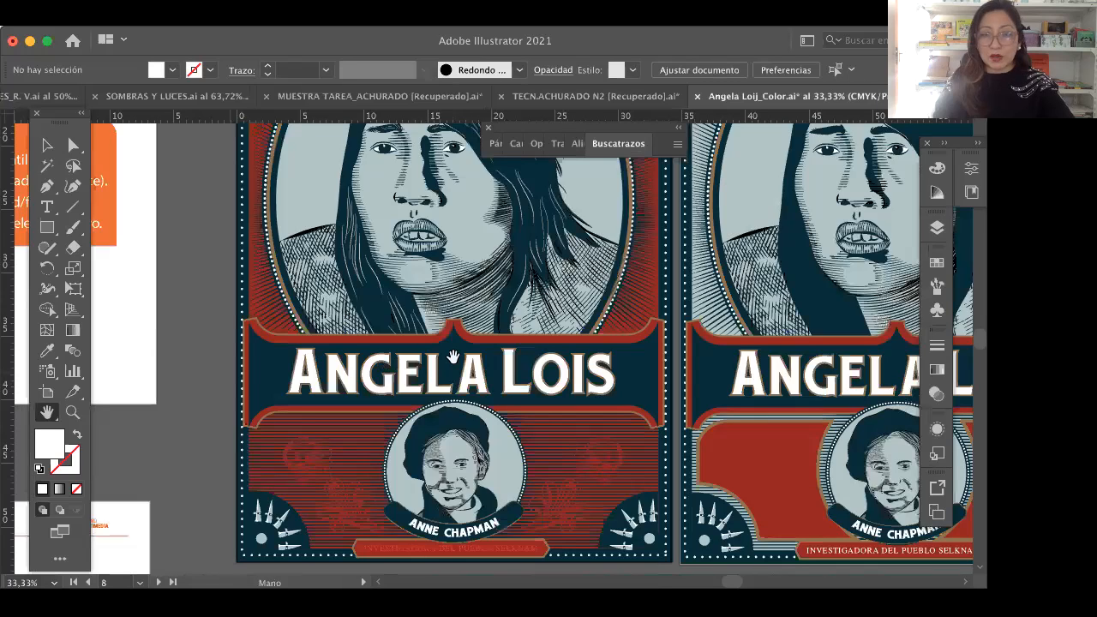
# Step: Review the red poster's main portrait, name plate and small medallion in full colour, including the line-textured ornamental background
pyautogui.moveTo(514, 401); pyautogui.dragTo(571, 459)
pyautogui.moveTo(395, 310); pyautogui.dragTo(405, 326)
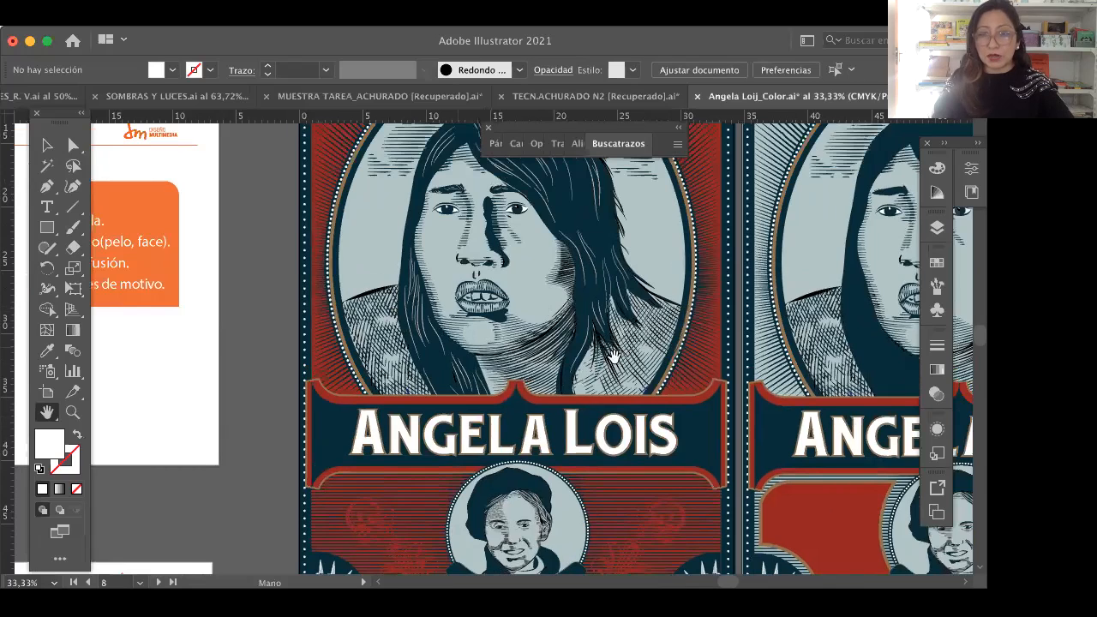
pyautogui.hscroll(1, 600, 360)
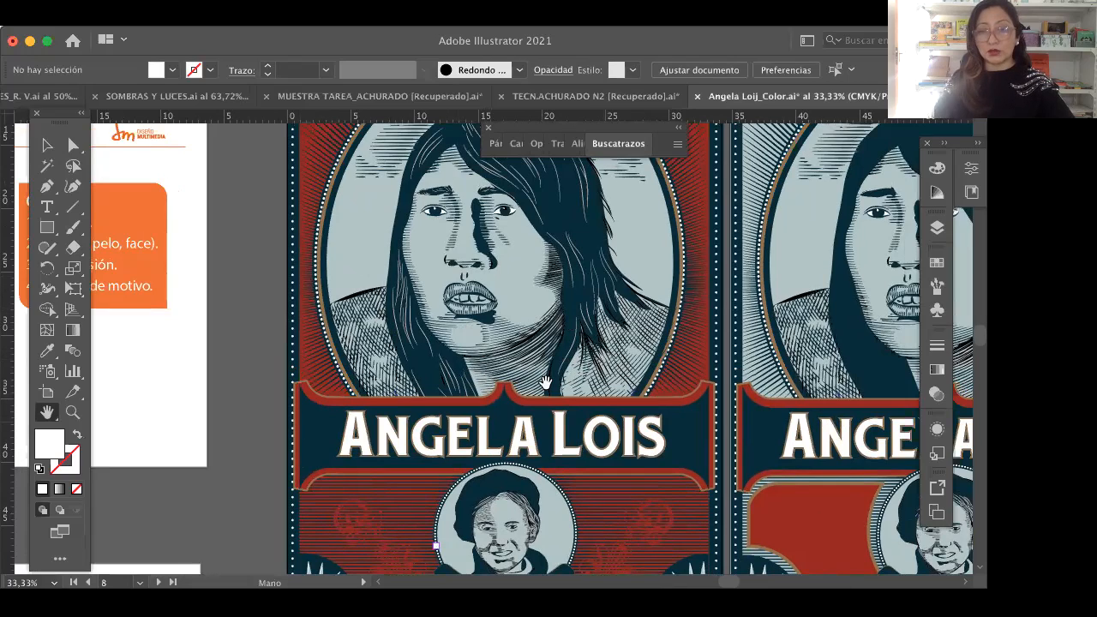
pyautogui.moveTo(558, 354); pyautogui.dragTo(600, 386)
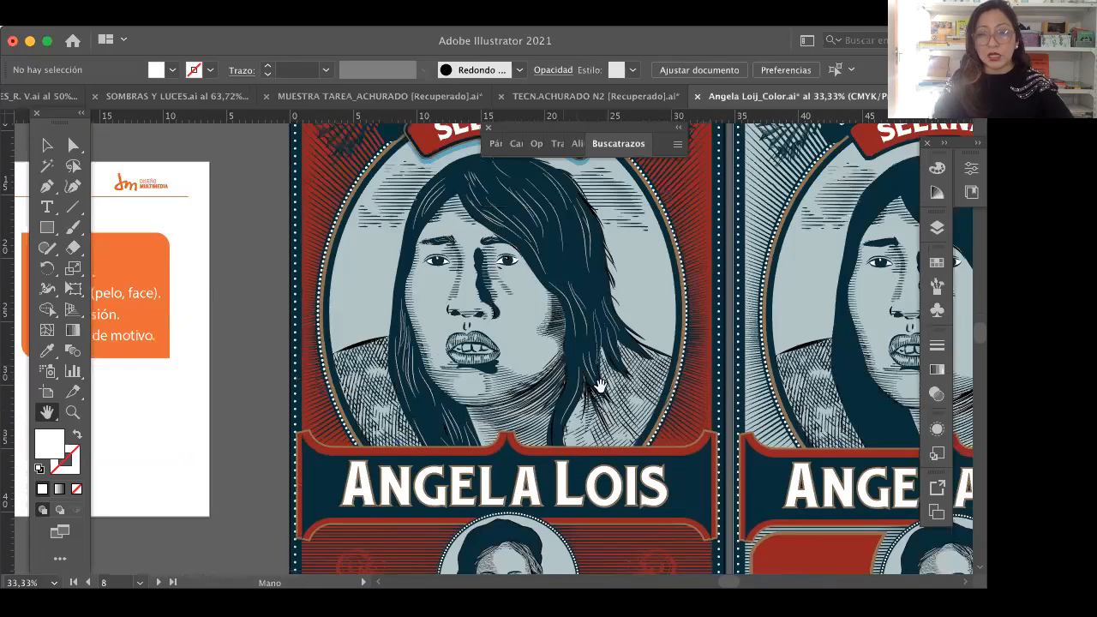
pyautogui.moveTo(559, 523); pyautogui.dragTo(538, 470)
pyautogui.moveTo(640, 470); pyautogui.dragTo(640, 458)
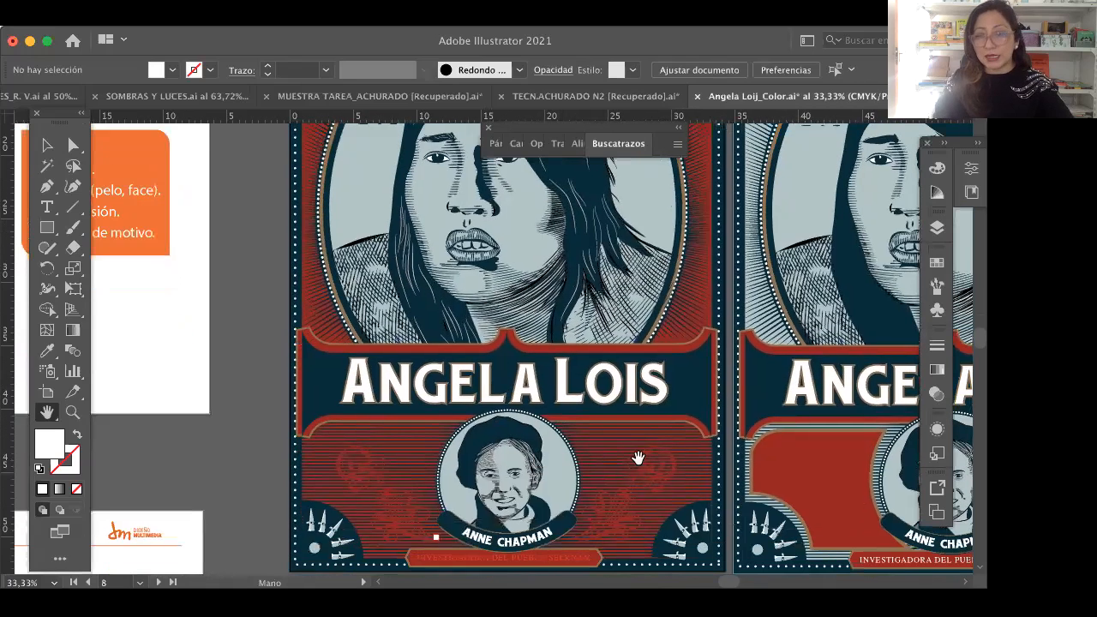
pyautogui.moveTo(539, 474); pyautogui.dragTo(532, 350)
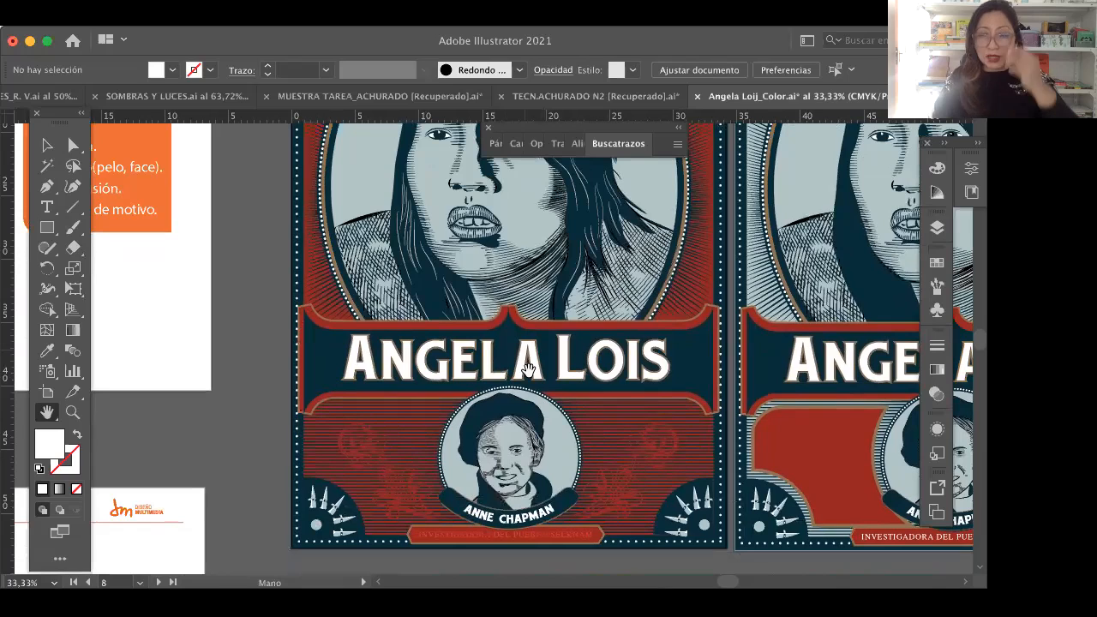
pyautogui.moveTo(548, 325); pyautogui.dragTo(549, 383)
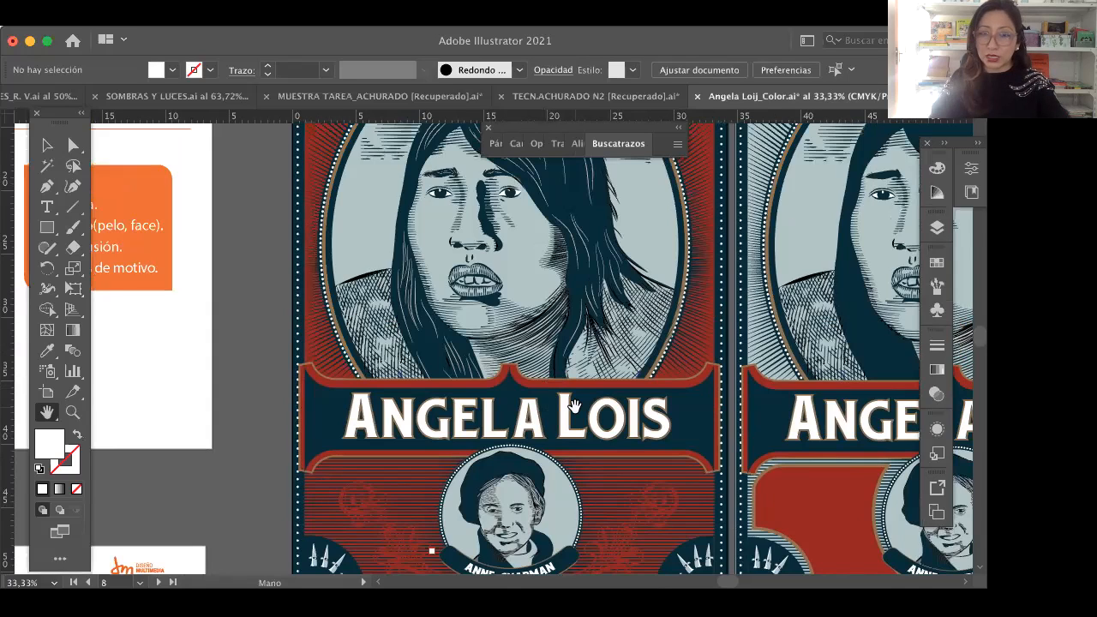
pyautogui.scroll(3, 603, 350)
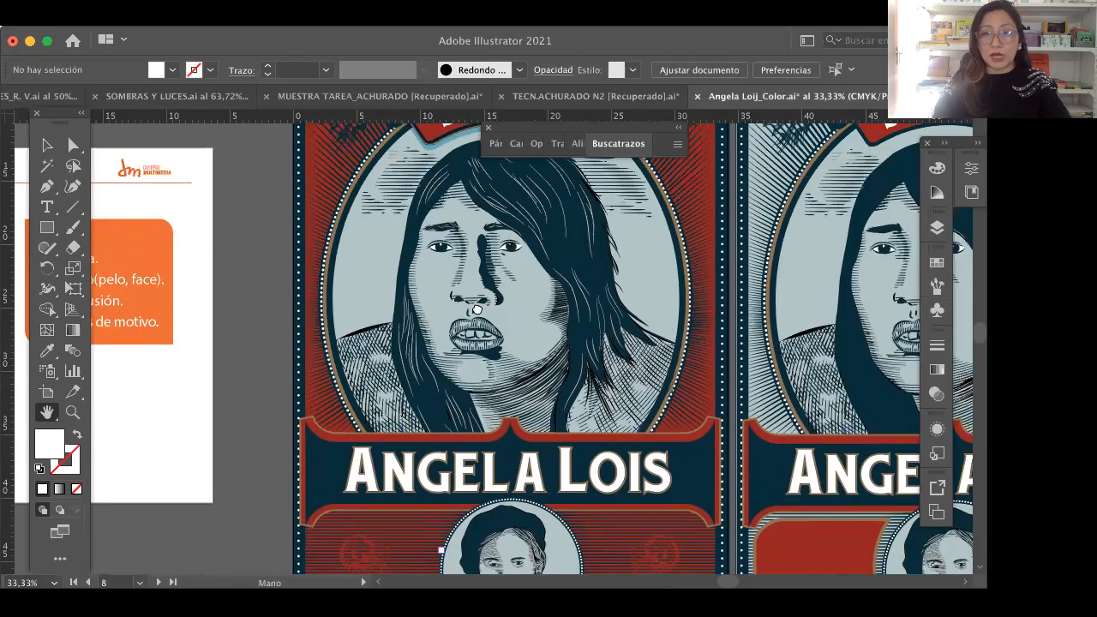
# Step: Compare the red poster with its light-blue, ochre and dark-blue background variants, looking along the row and back
pyautogui.hscroll(2, 476, 310)
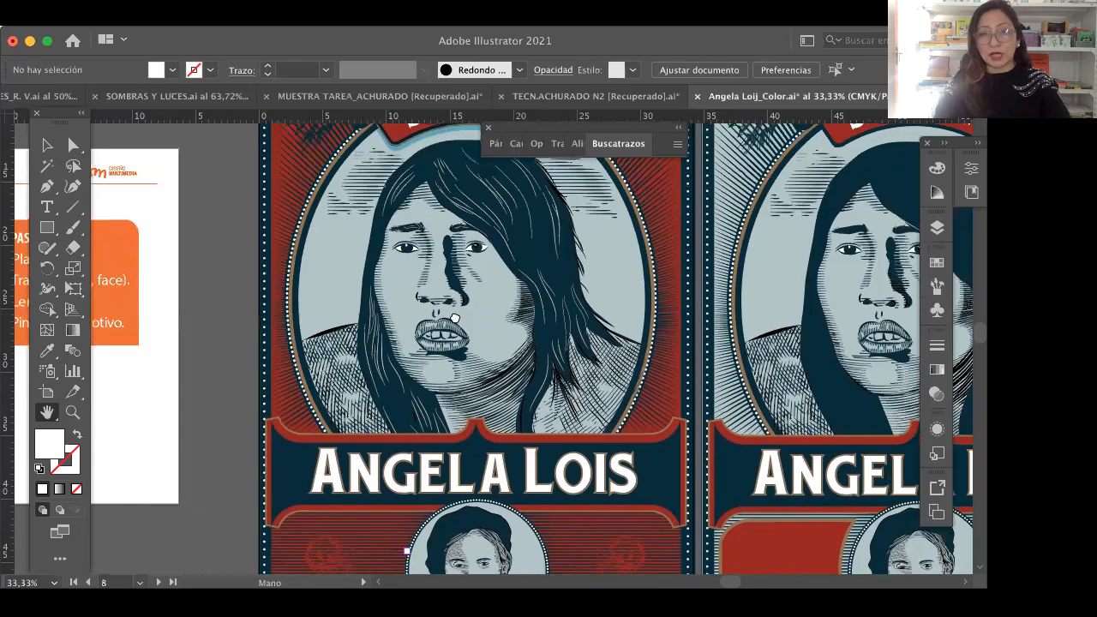
pyautogui.hscroll(10, 455, 319)
pyautogui.moveTo(630, 297); pyautogui.dragTo(501, 300)
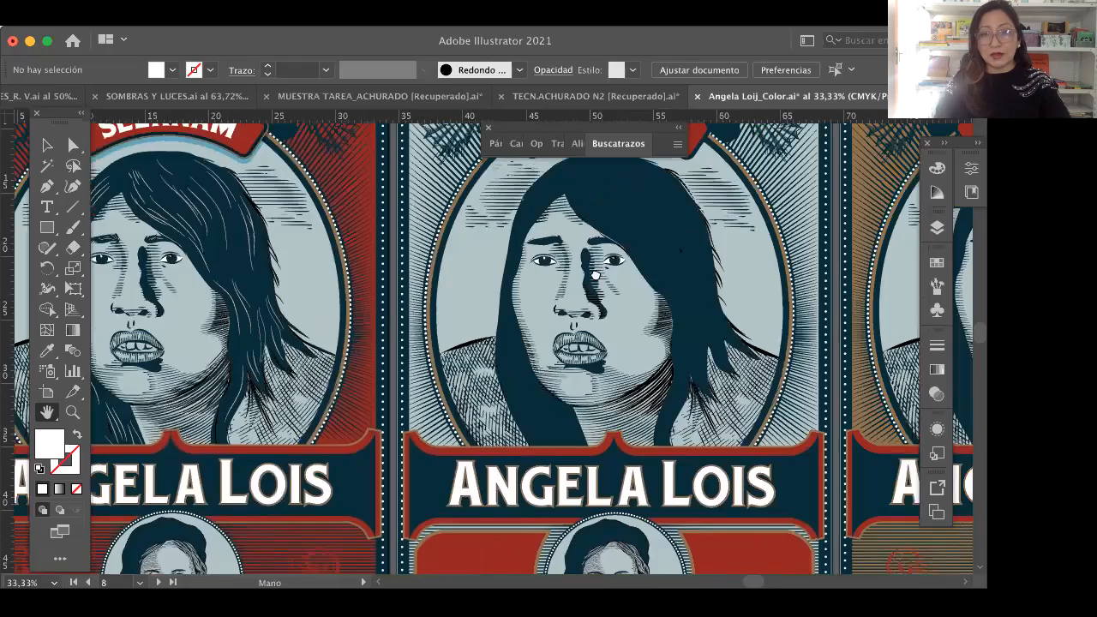
pyautogui.moveTo(591, 288); pyautogui.dragTo(419, 278)
pyautogui.moveTo(632, 262); pyautogui.dragTo(166, 262)
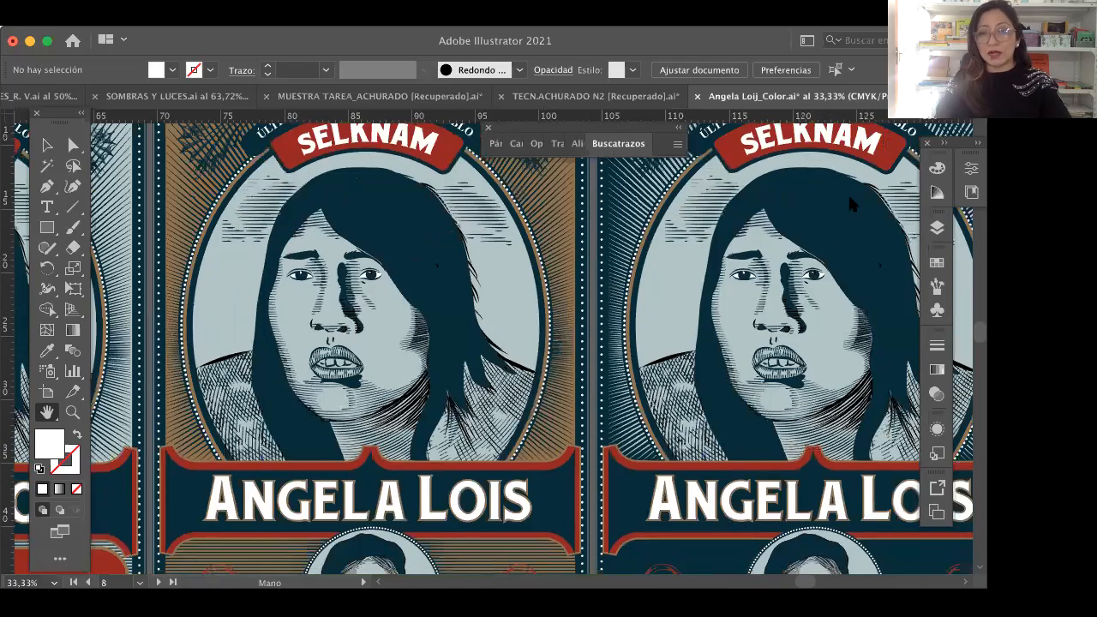
pyautogui.moveTo(709, 234); pyautogui.dragTo(579, 245)
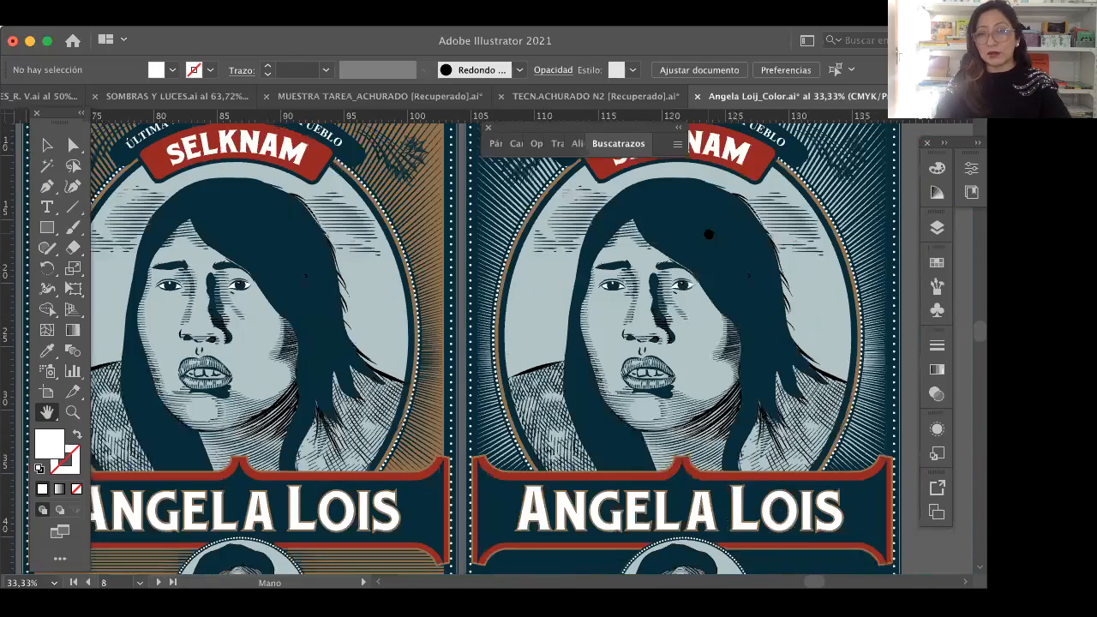
pyautogui.moveTo(886, 218); pyautogui.dragTo(966, 224)
pyautogui.hscroll(-5, 735, 292)
pyautogui.scroll(-1, 734, 292)
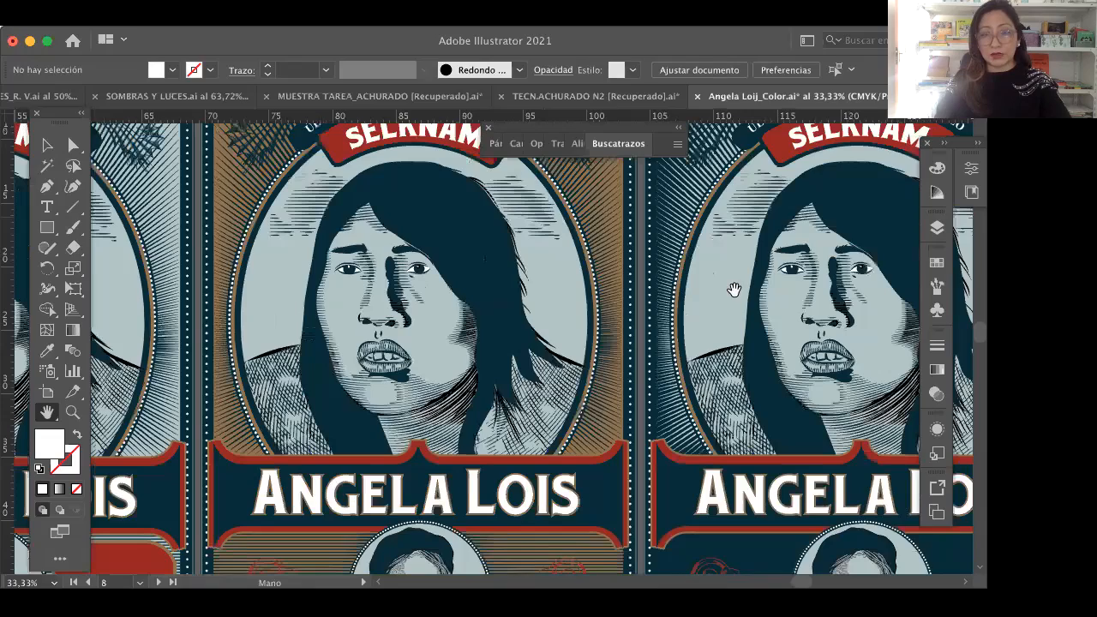
pyautogui.hscroll(-6, 769, 283)
pyautogui.hscroll(-10, 506, 300)
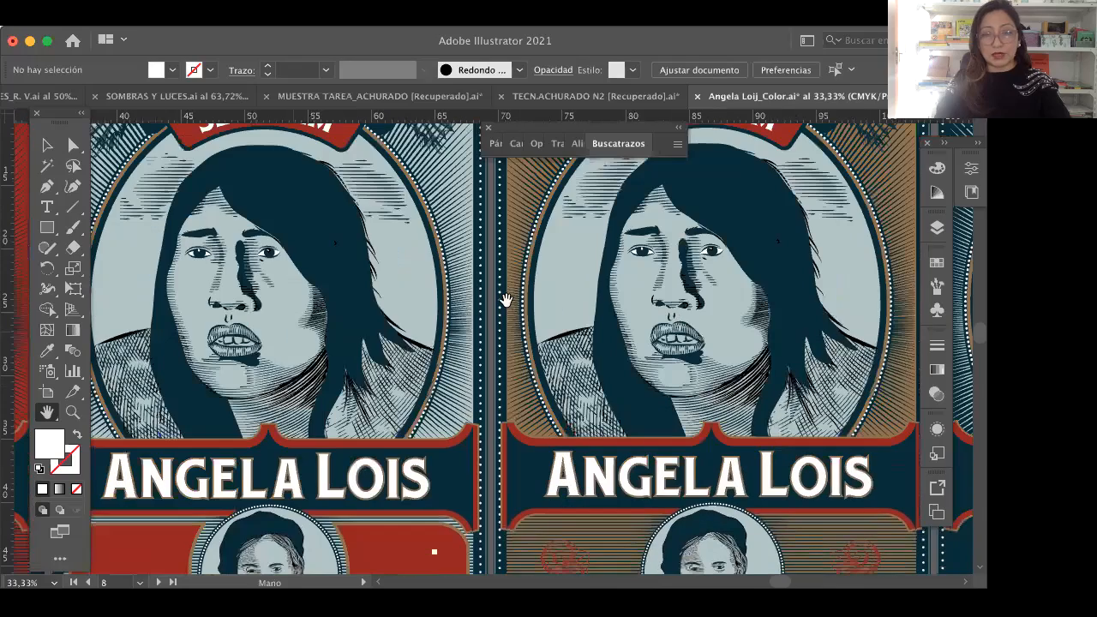
pyautogui.hscroll(-13, 507, 300)
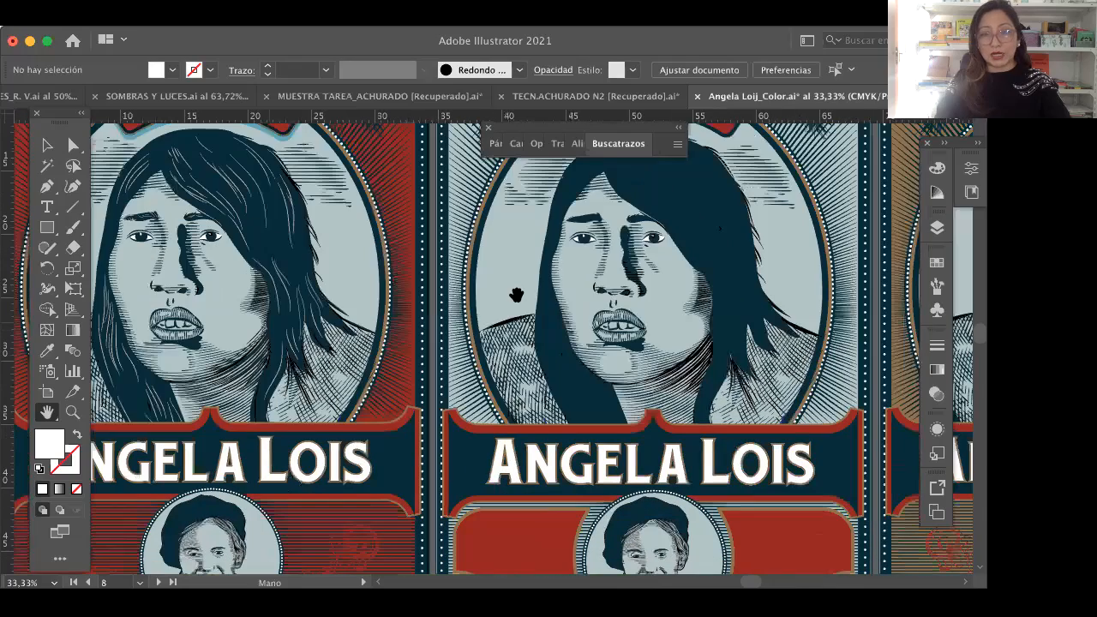
# Step: Re-examine the red poster from the 1900–1974 heading and Selknam banner down to the medallion below the name plate
pyautogui.hscroll(-10, 516, 295)
pyautogui.scroll(4, 529, 379)
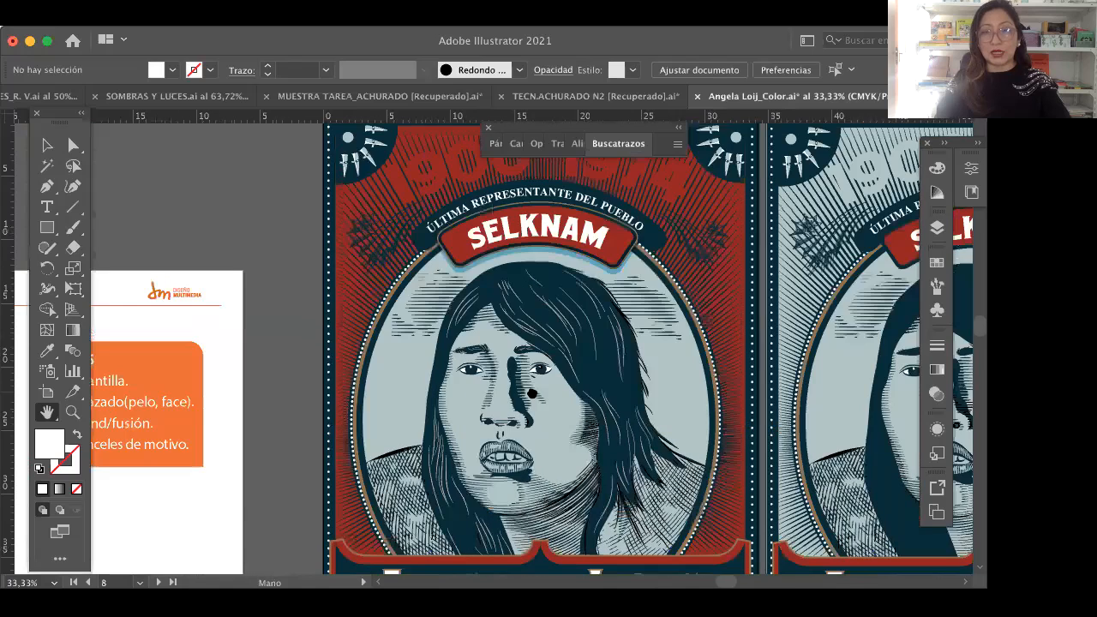
pyautogui.scroll(-1, 532, 391)
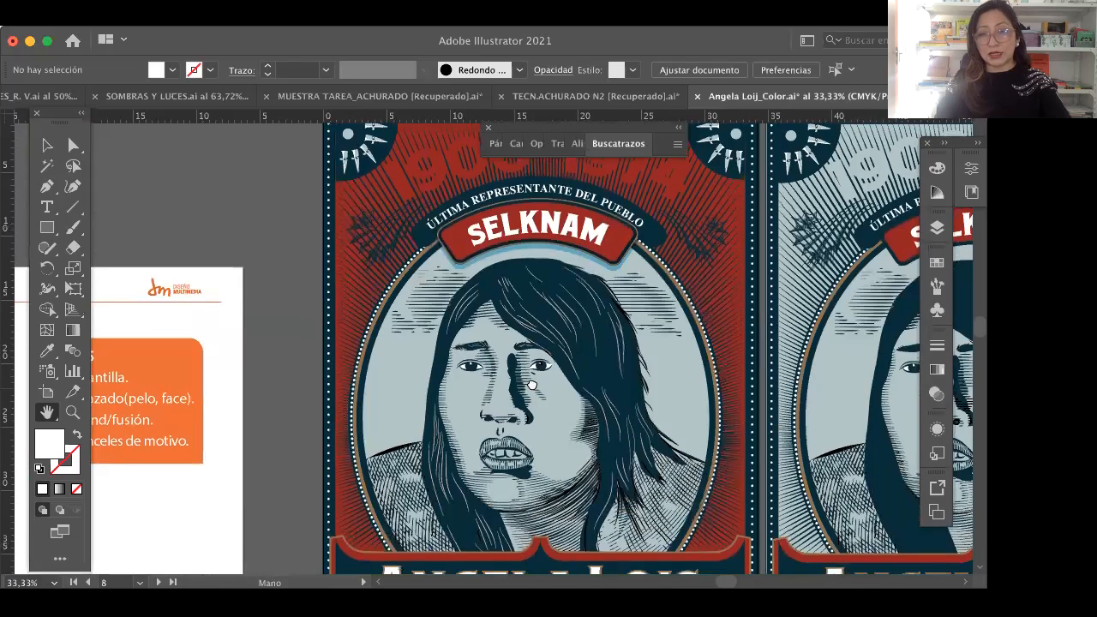
pyautogui.scroll(1, 530, 306)
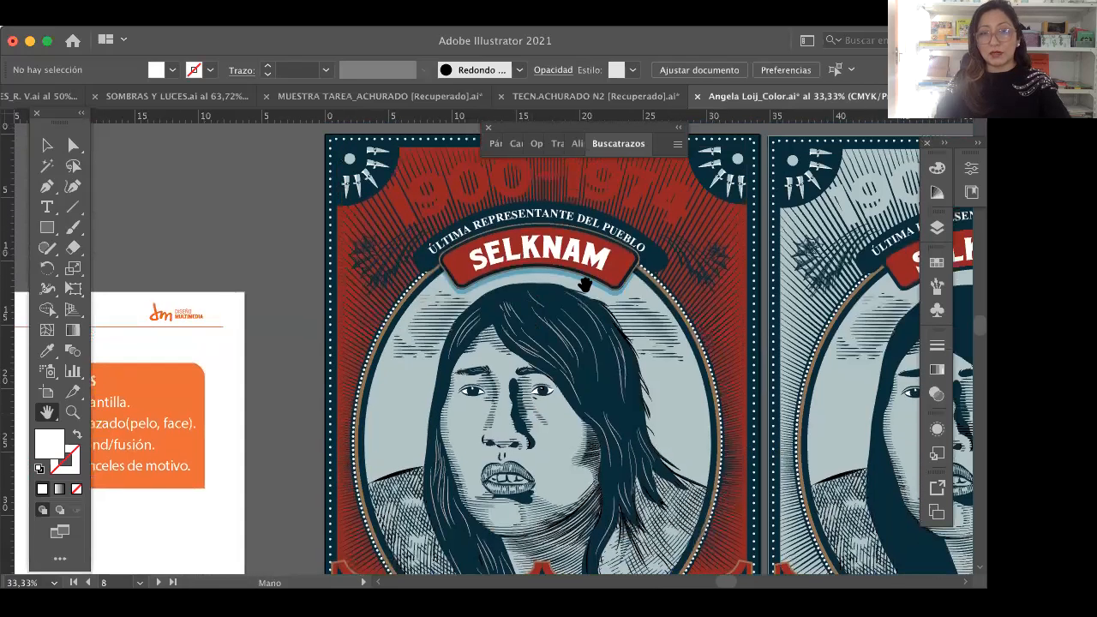
pyautogui.scroll(-4, 646, 301)
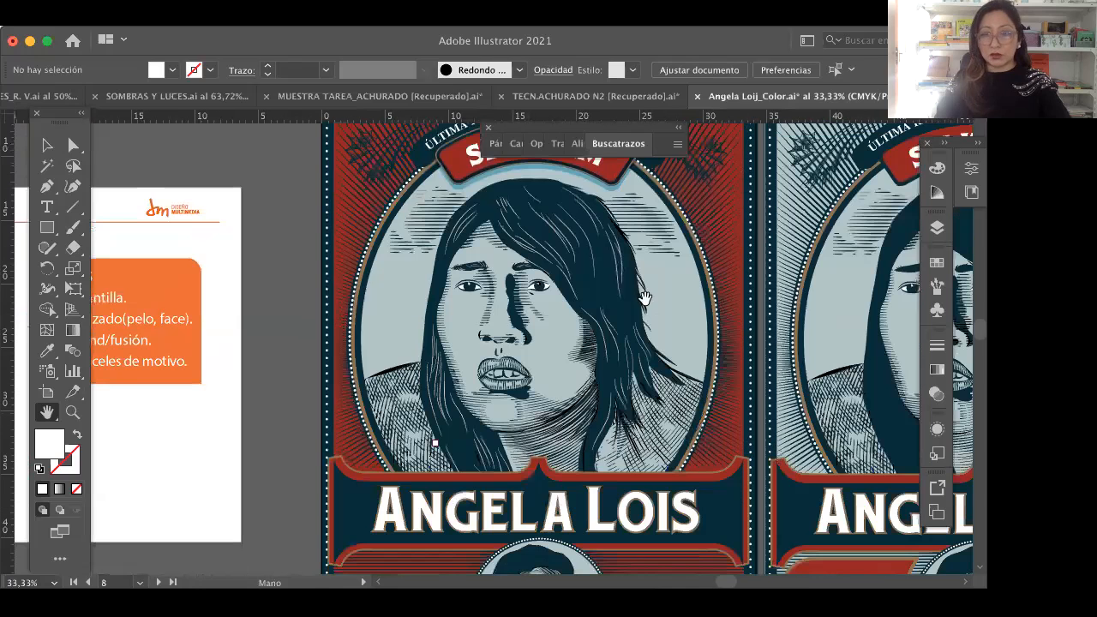
pyautogui.scroll(-2, 649, 321)
pyautogui.scroll(-2, 637, 387)
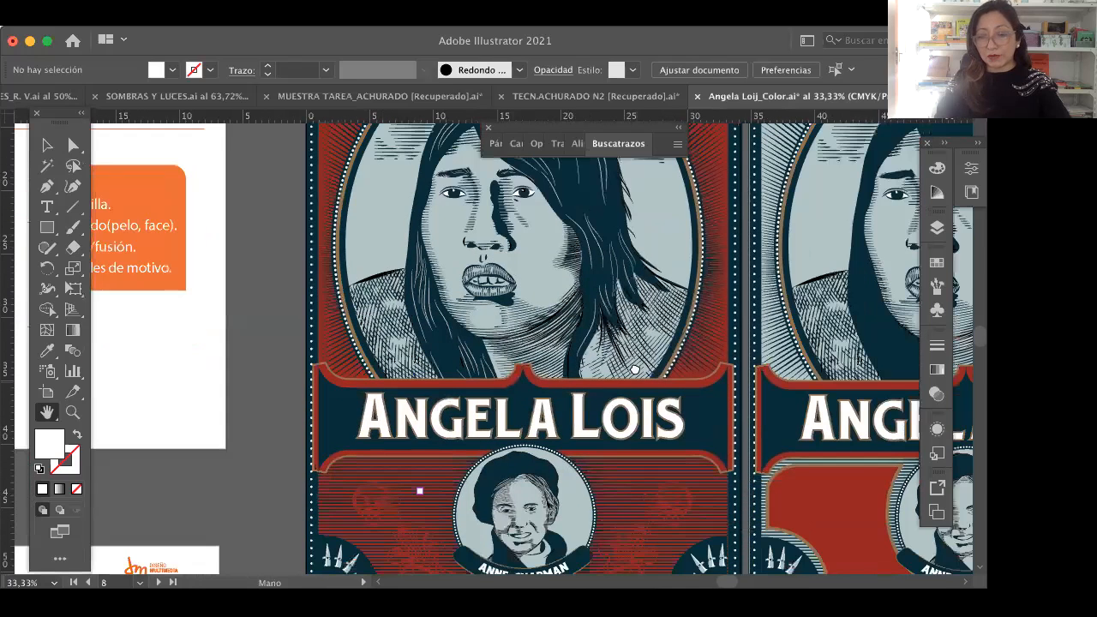
# Step: Review the red poster from the medallion and bottom caption up through the hatched portrait to the Selknam banner and 1900–1974 heading
pyautogui.scroll(-1, 604, 431)
pyautogui.scroll(-1, 526, 399)
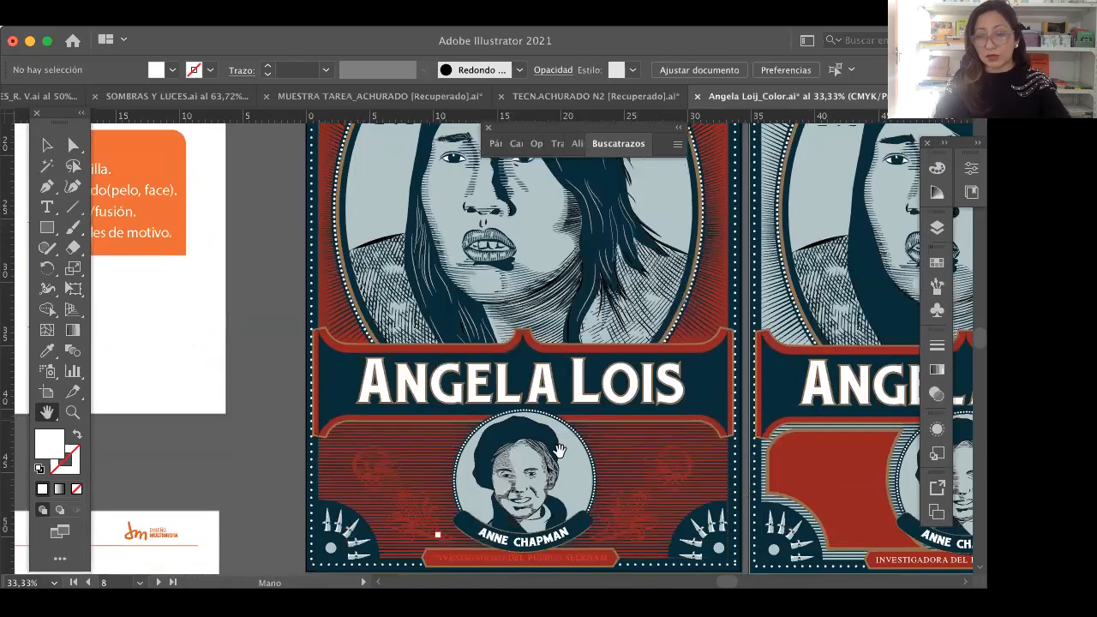
pyautogui.scroll(-1, 582, 504)
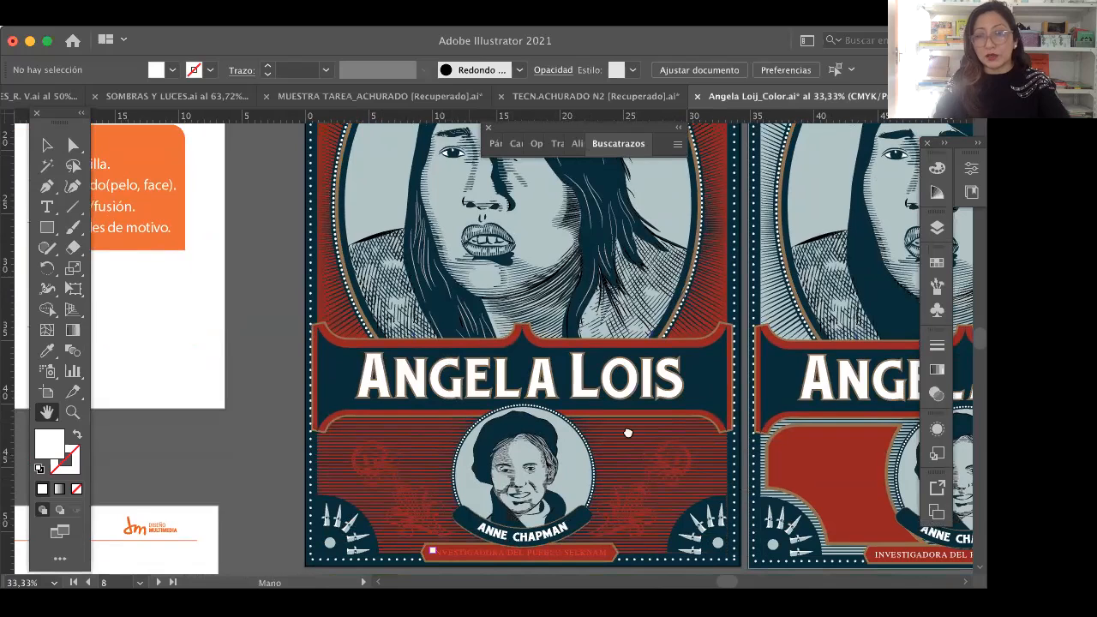
pyautogui.scroll(2, 628, 433)
pyautogui.scroll(3, 606, 312)
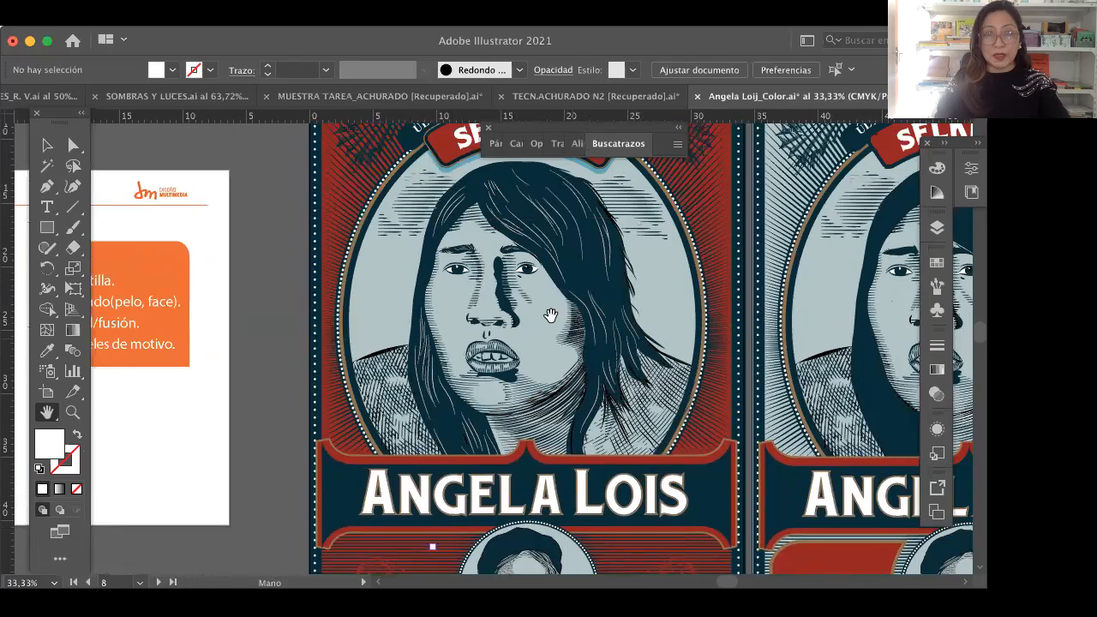
pyautogui.scroll(1, 553, 362)
pyautogui.scroll(1, 554, 390)
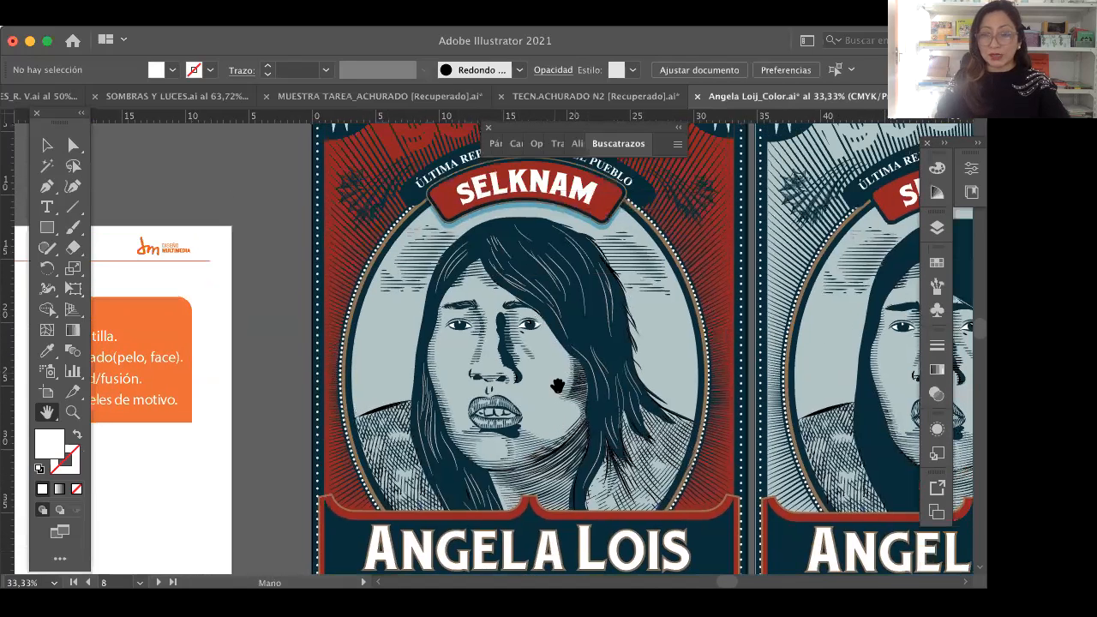
pyautogui.scroll(1, 558, 300)
pyautogui.scroll(1, 559, 309)
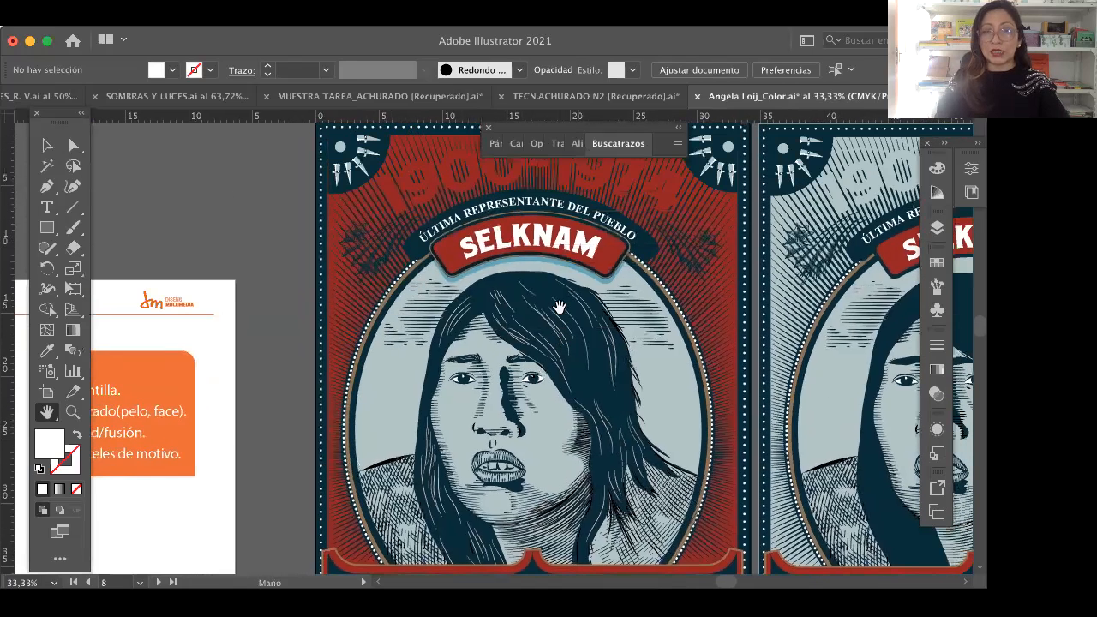
pyautogui.scroll(1, 558, 307)
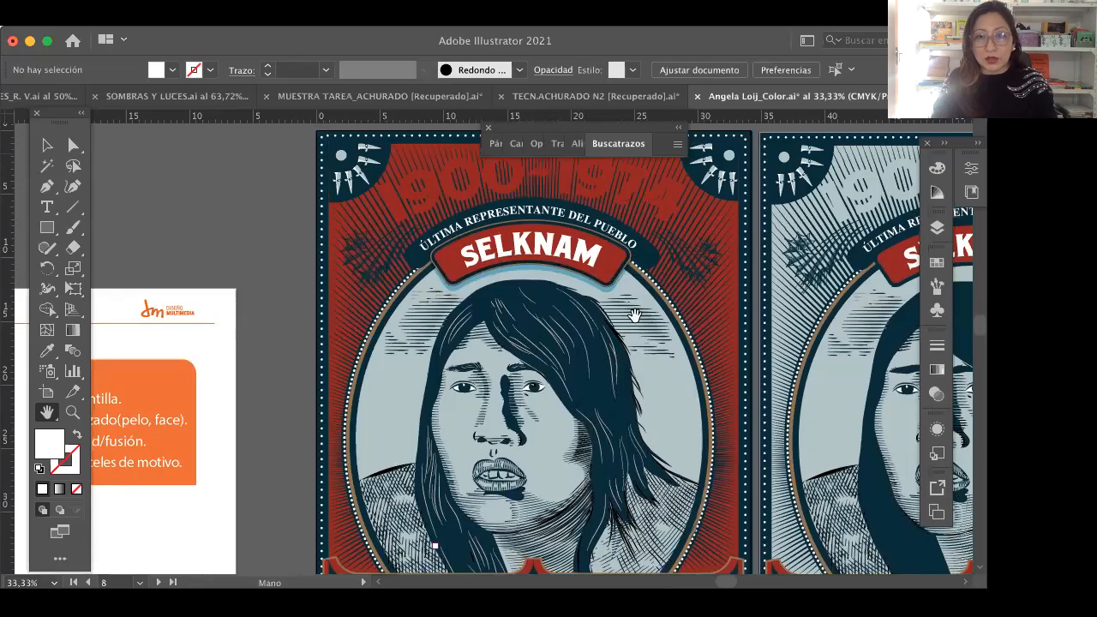
# Step: Look over the red poster again from the Selknam banner to the researcher caption below the small medallion
pyautogui.scroll(-1, 600, 360)
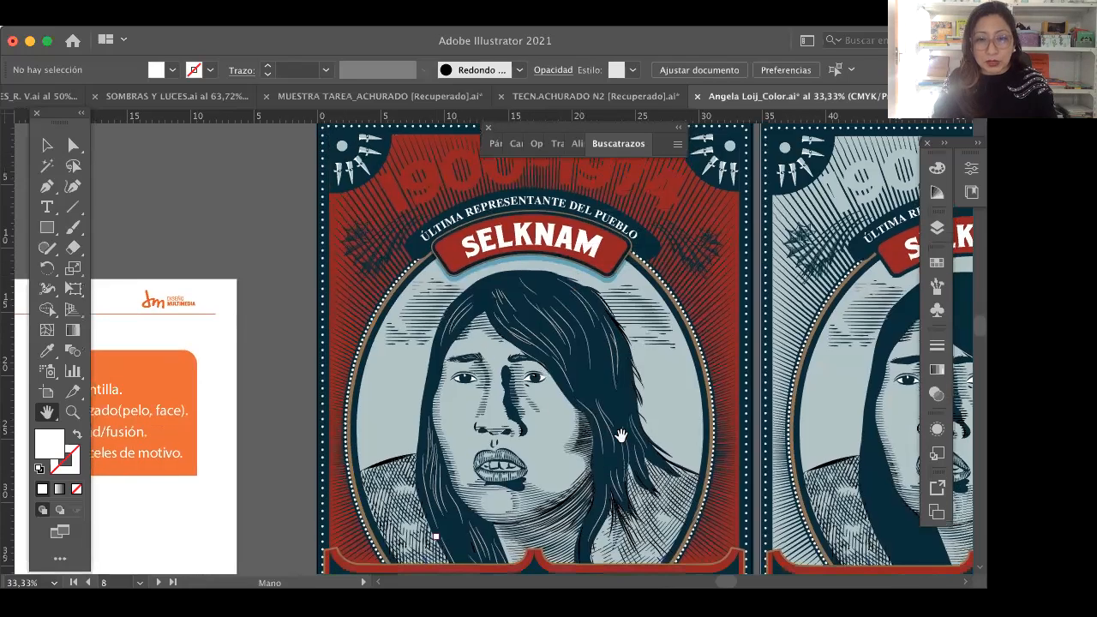
pyautogui.scroll(-5, 613, 355)
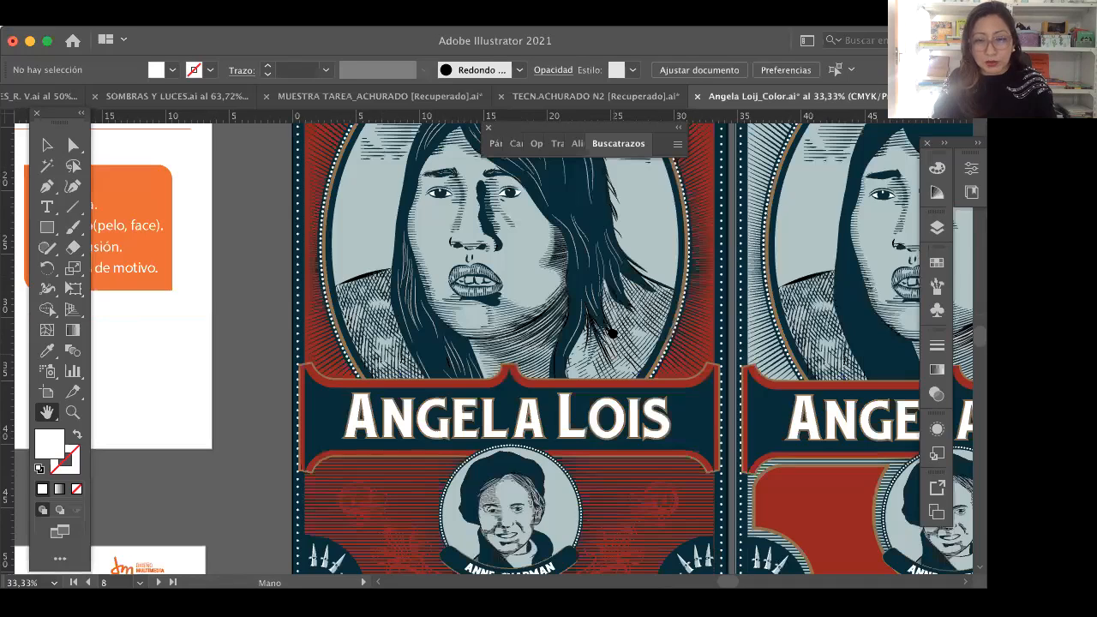
pyautogui.scroll(-1, 613, 355)
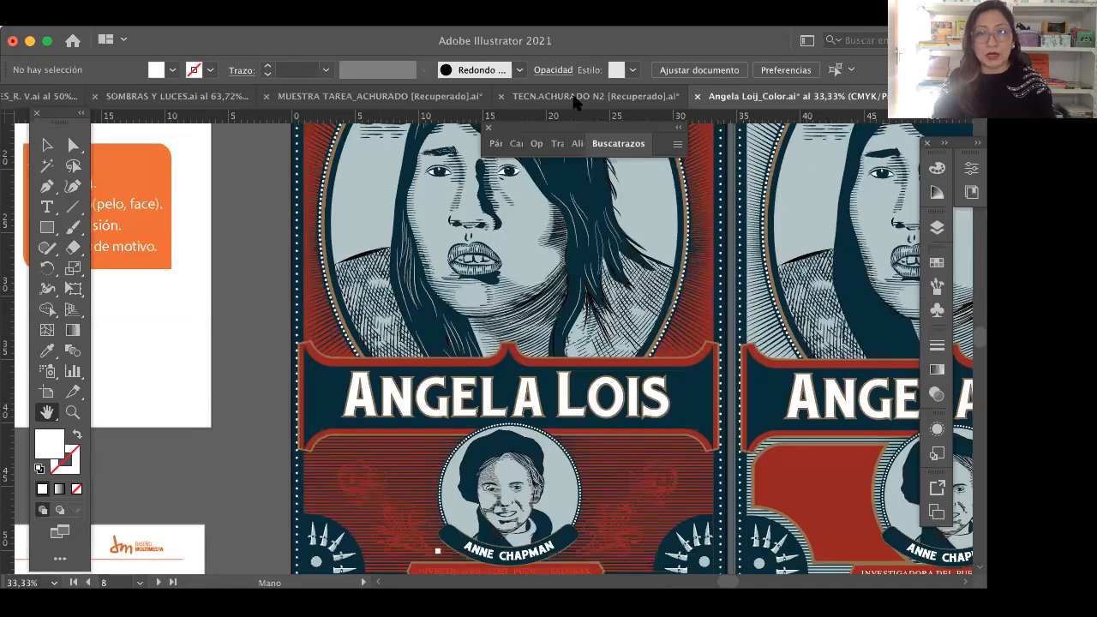
pyautogui.scroll(-1, 548, 308)
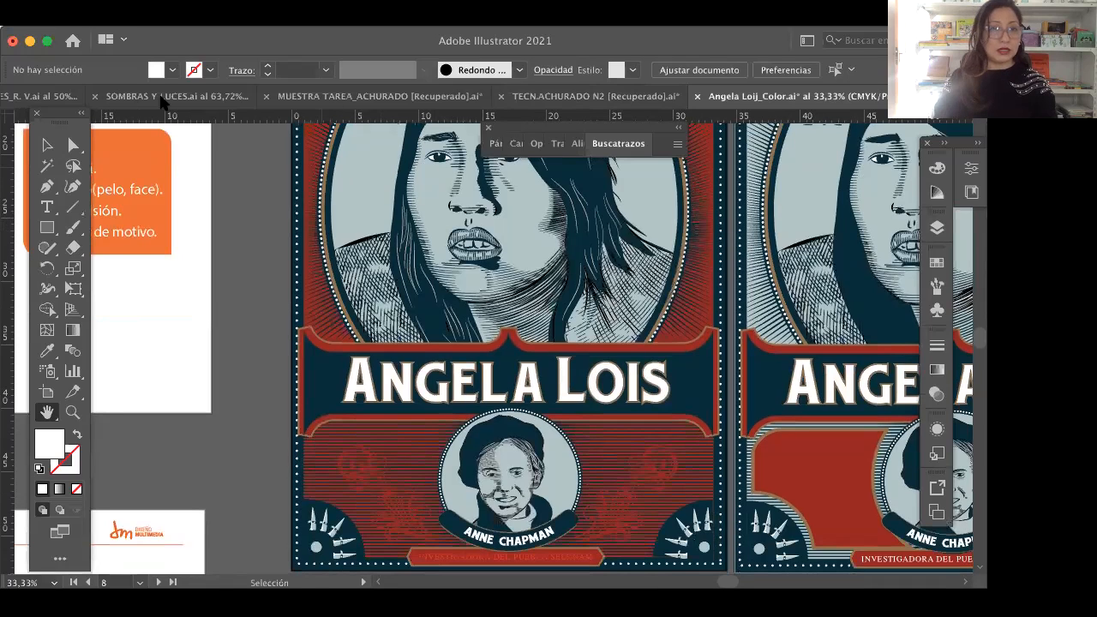
# Step: Bring up the MUESTRA TAREA_ACHURADO document and examine its black-and-white poster down to the 1900-1974 date and bottom caption
pyautogui.click(410, 97)
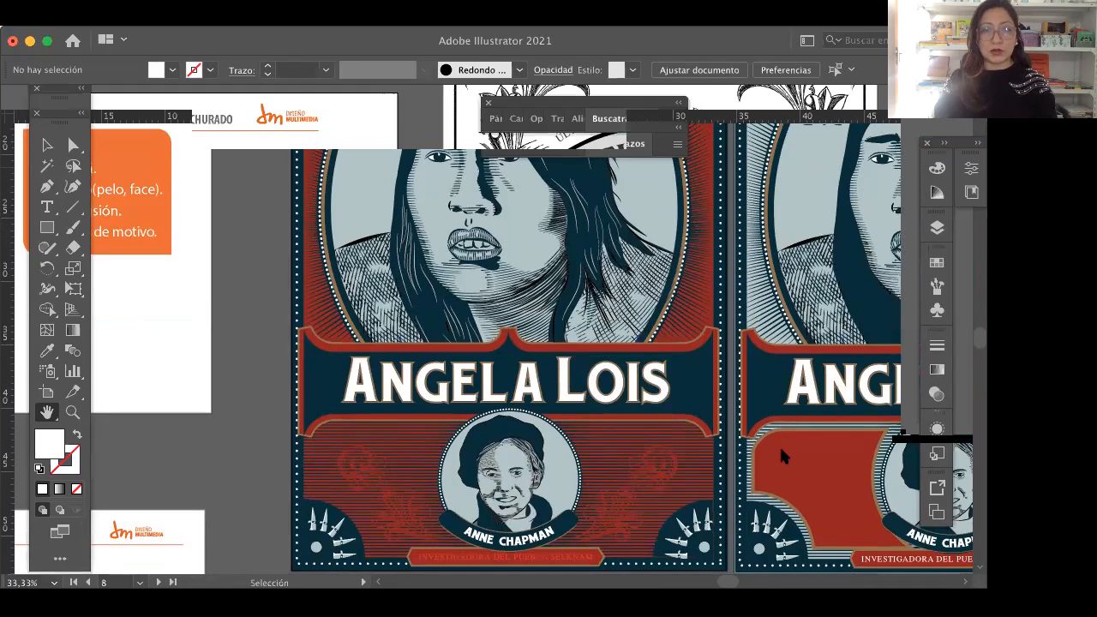
pyautogui.hotkey('shift', 'x')
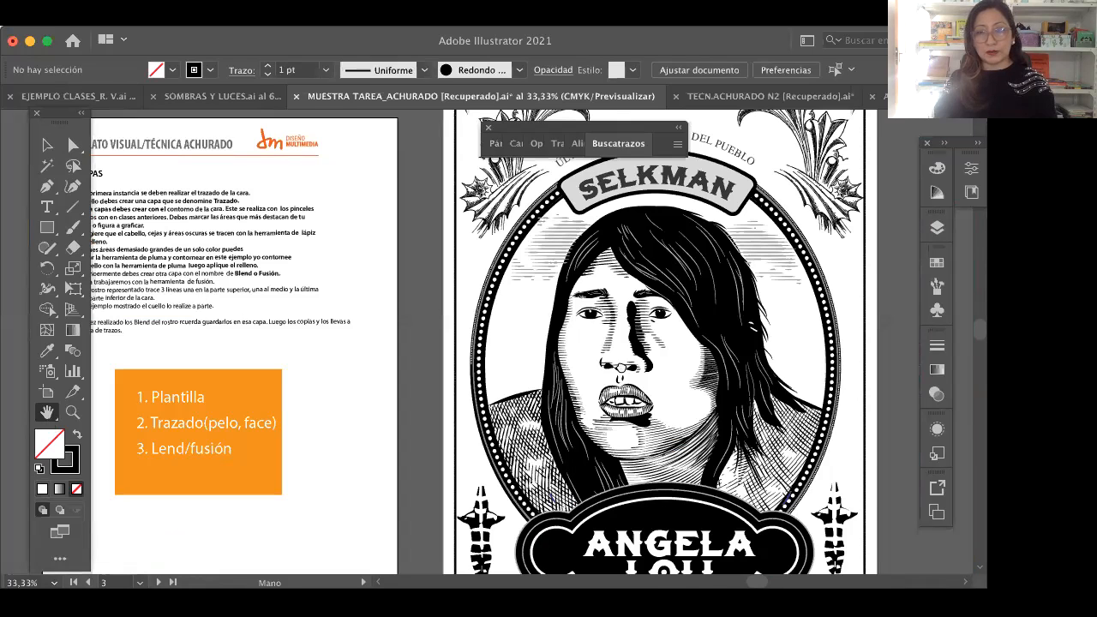
pyautogui.moveTo(694, 319); pyautogui.dragTo(606, 333)
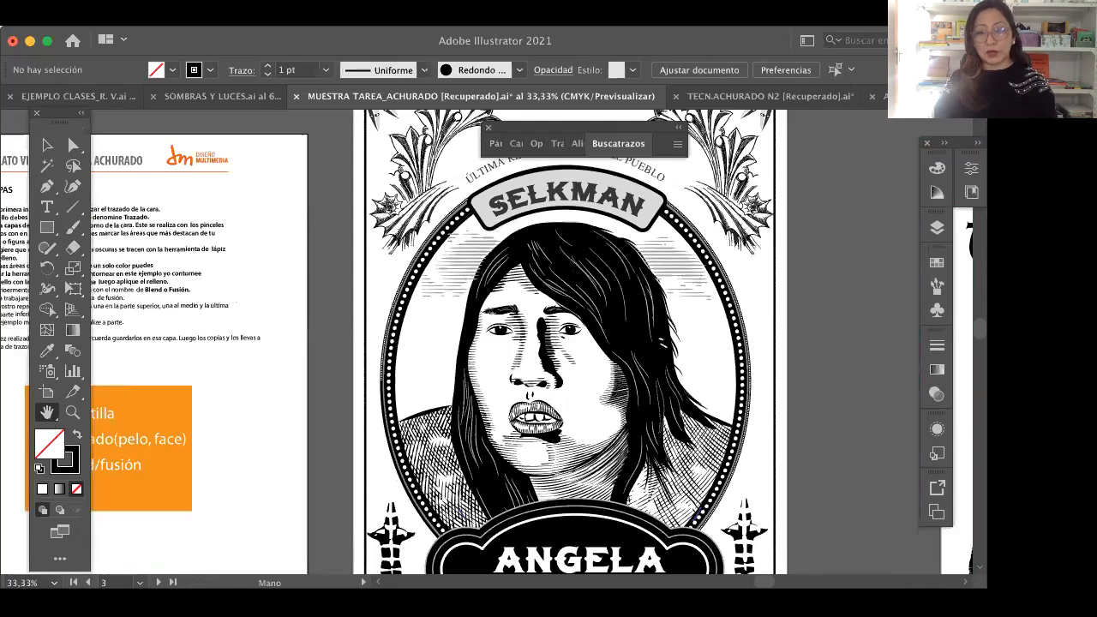
pyautogui.moveTo(520, 511); pyautogui.dragTo(504, 424)
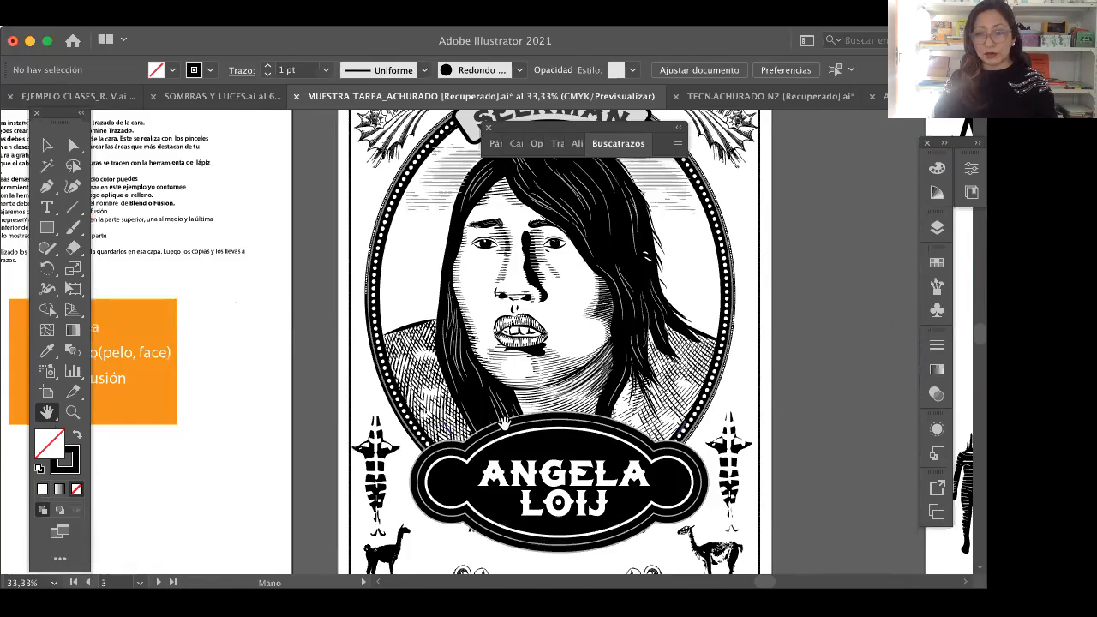
pyautogui.scroll(-2, 504, 423)
pyautogui.scroll(-5, 565, 432)
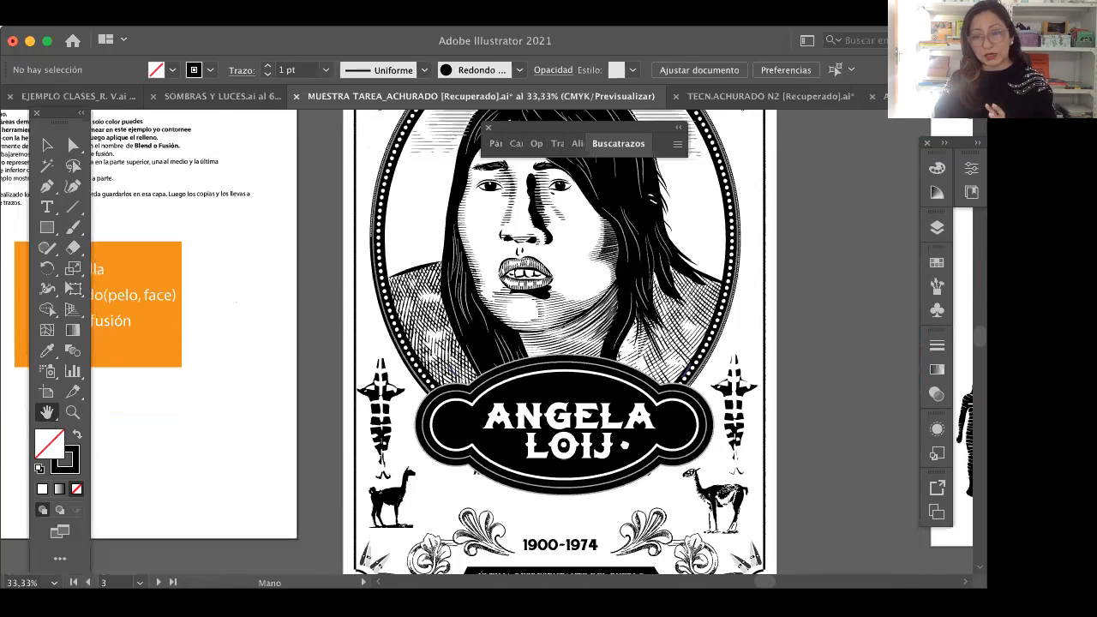
pyautogui.scroll(-1, 603, 397)
pyautogui.hscroll(1, 603, 397)
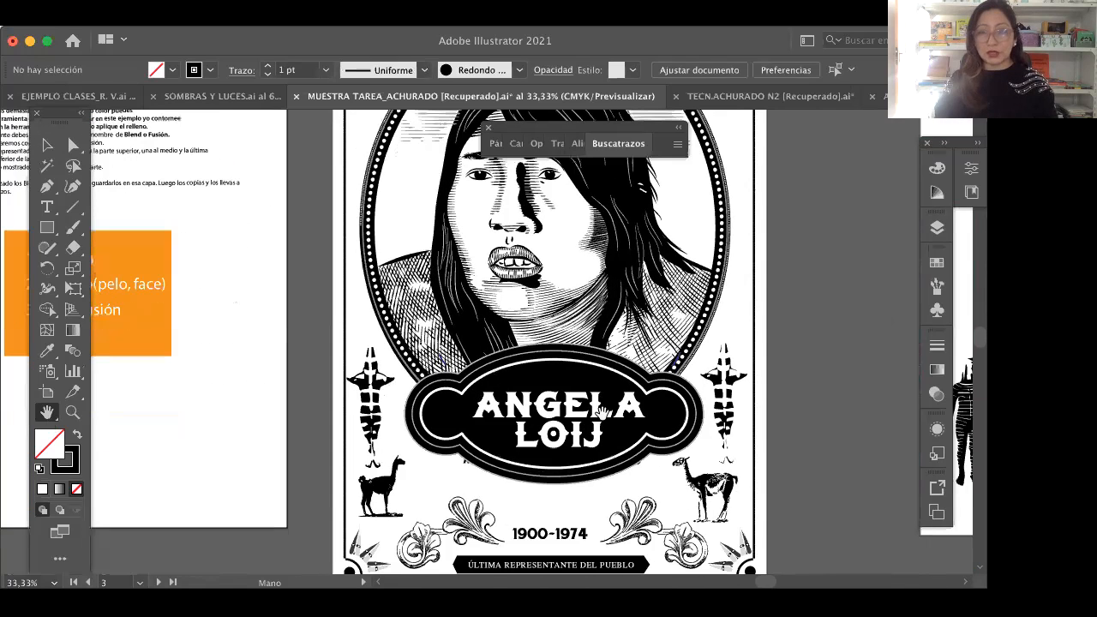
pyautogui.moveTo(602, 412); pyautogui.dragTo(604, 441)
# Step: Examine the upper half of the black-and-white poster, including the hatched portrait, Selkman banner and leaf ornaments
pyautogui.scroll(10, 613, 433)
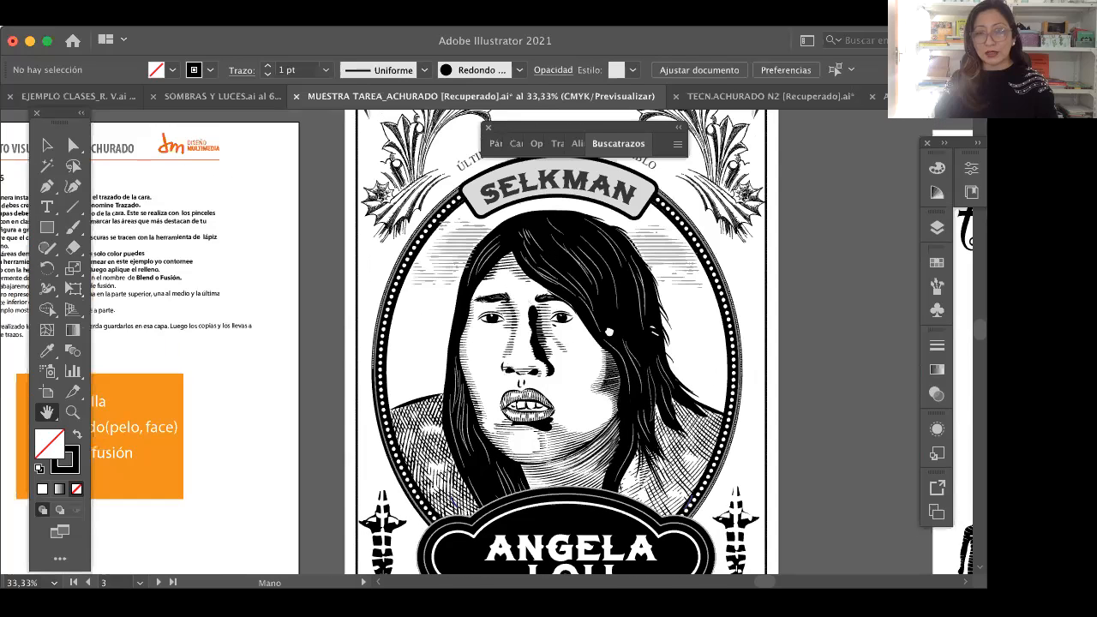
pyautogui.scroll(2, 514, 283)
pyautogui.hscroll(1, 514, 283)
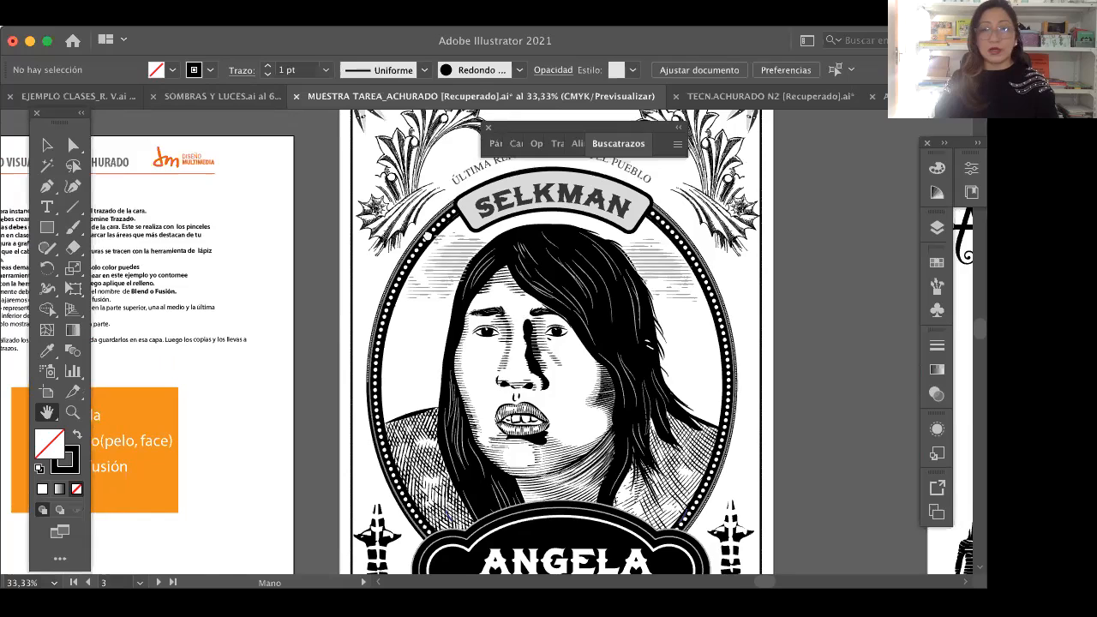
pyautogui.scroll(2, 548, 343)
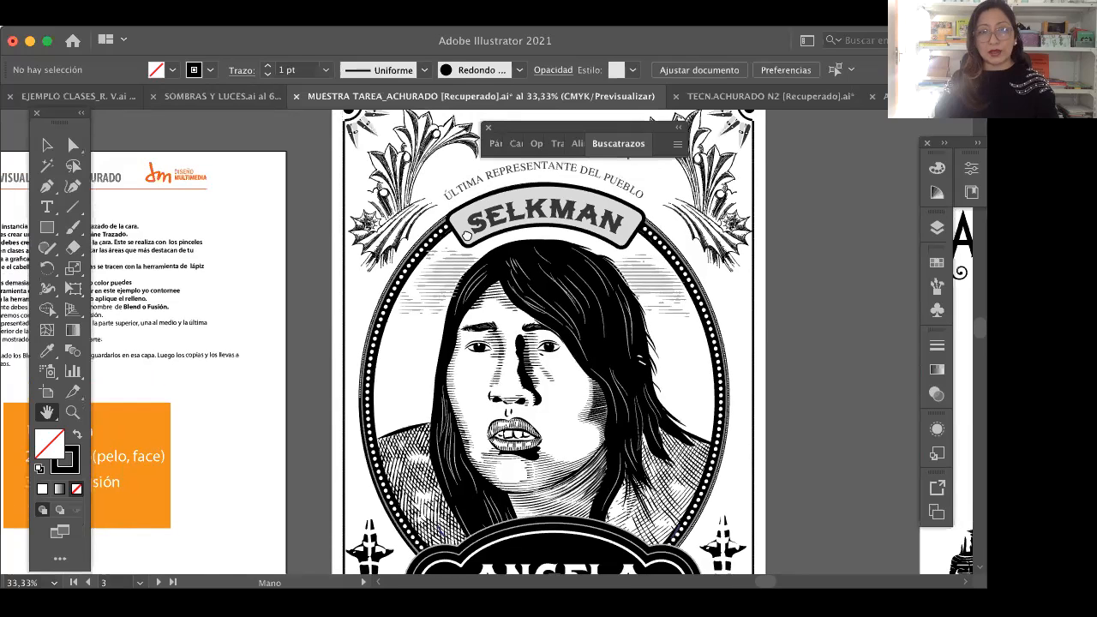
pyautogui.scroll(2, 534, 218)
pyautogui.hscroll(1, 534, 218)
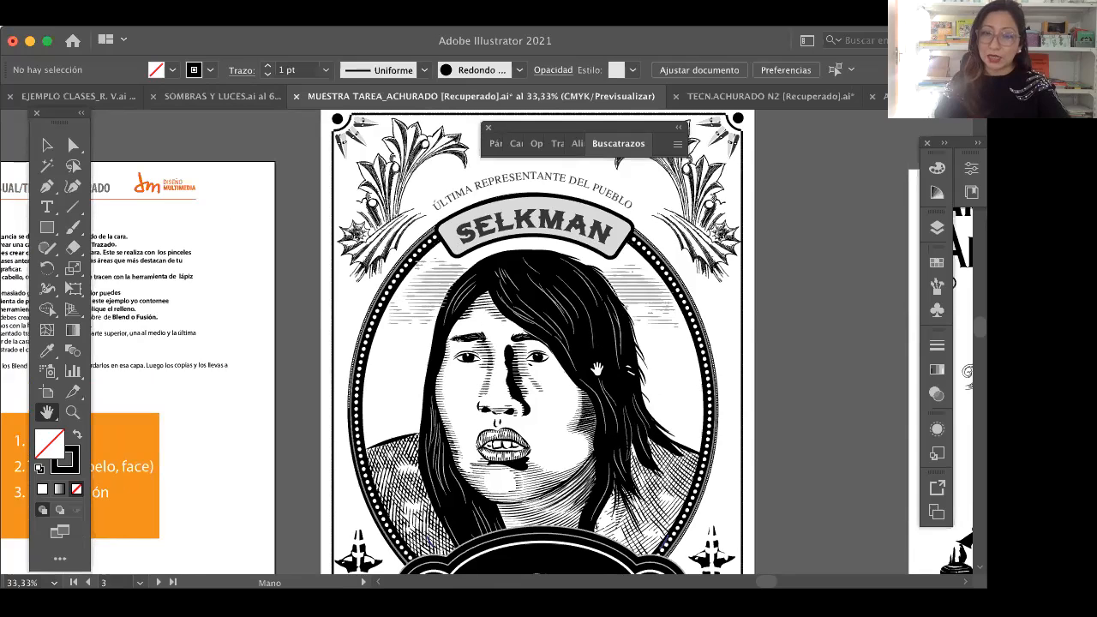
# Step: Review the black-and-white poster's name plate, guanacos and lower ornaments, and return to the portrait
pyautogui.scroll(-1, 647, 429)
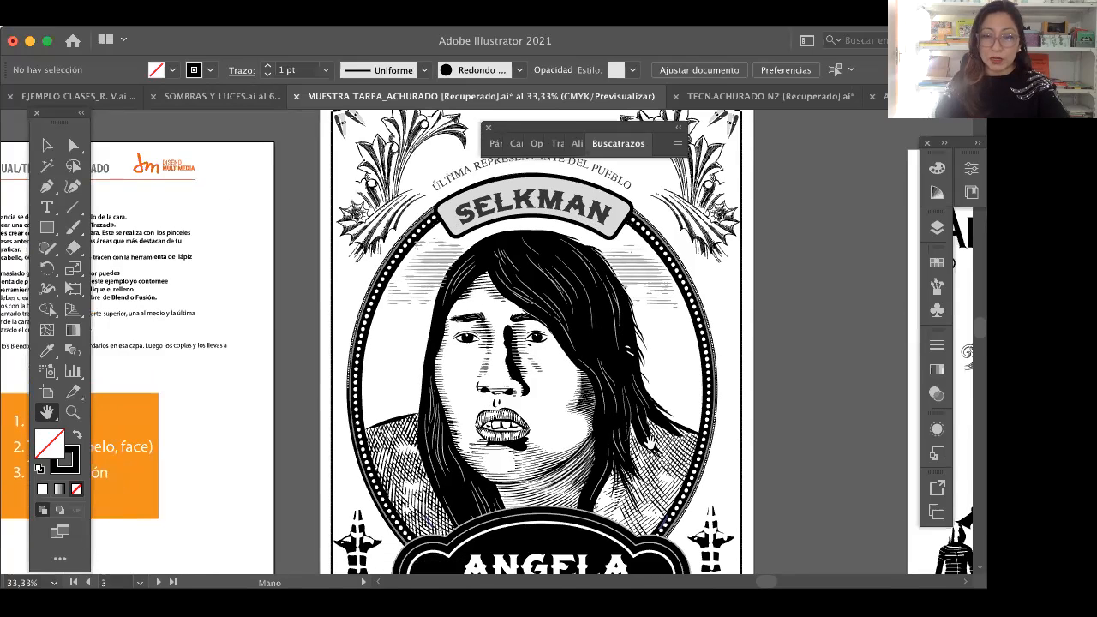
pyautogui.scroll(-4, 648, 443)
pyautogui.scroll(-5, 634, 360)
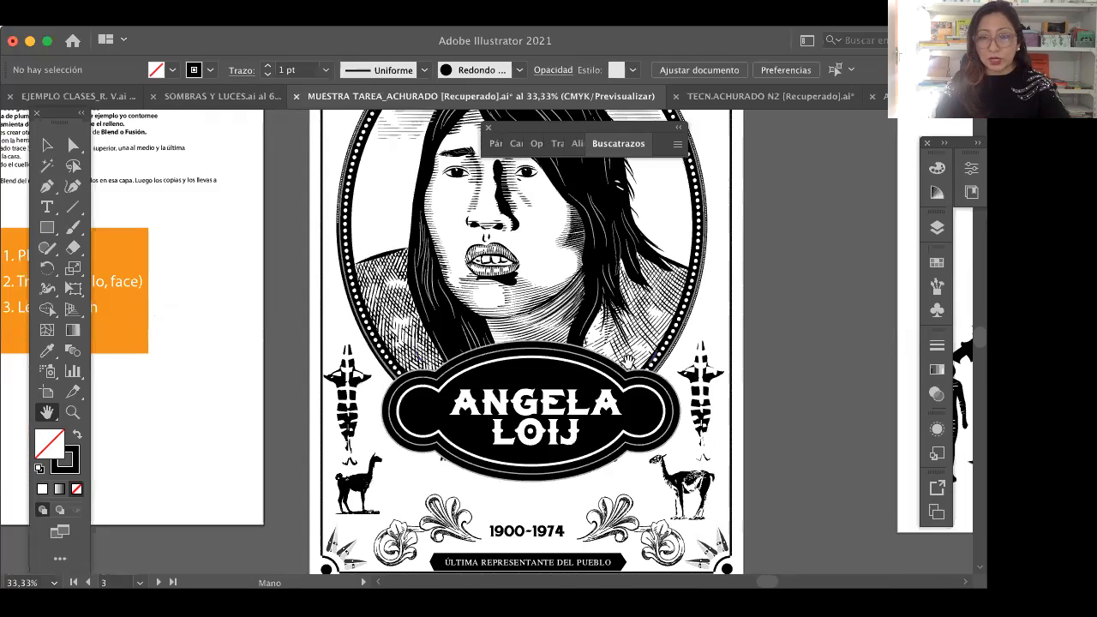
pyautogui.scroll(-1, 528, 363)
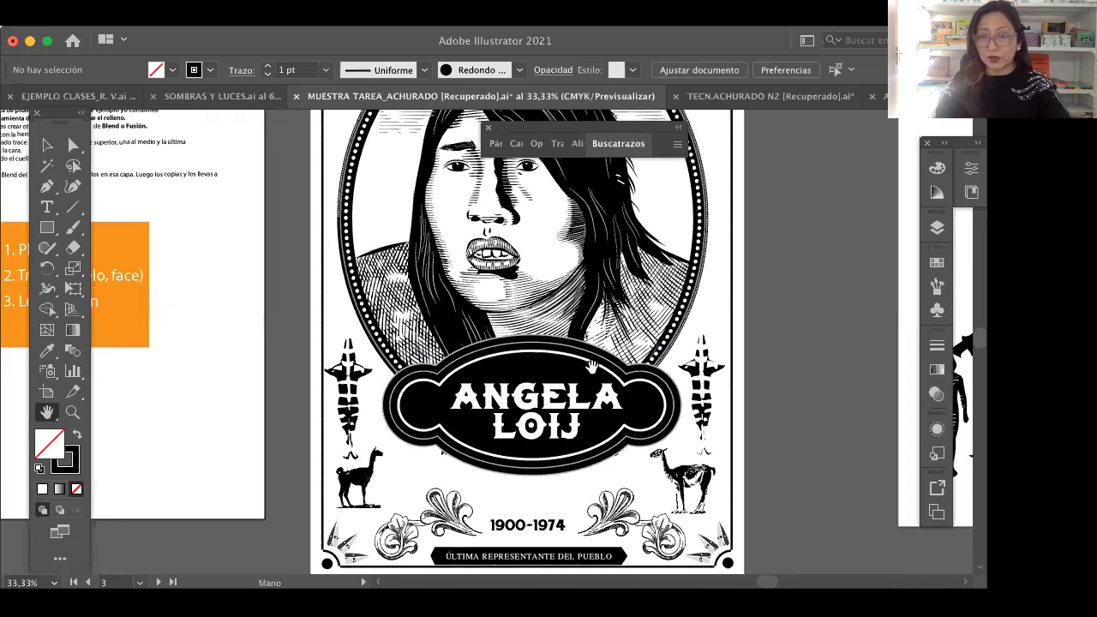
pyautogui.scroll(4, 591, 446)
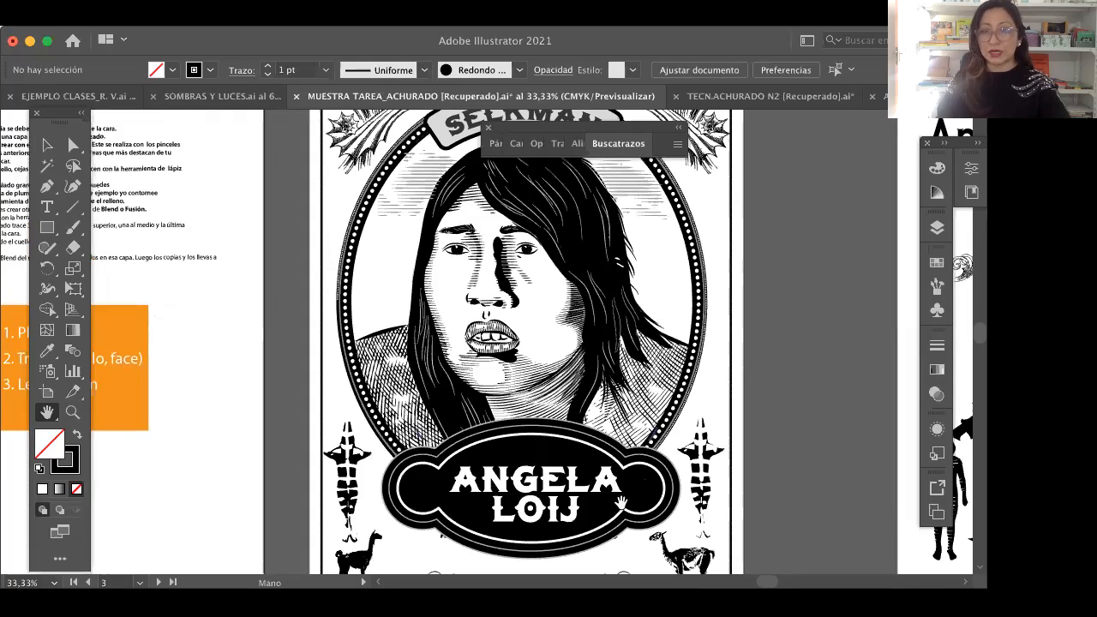
pyautogui.scroll(1, 792, 101)
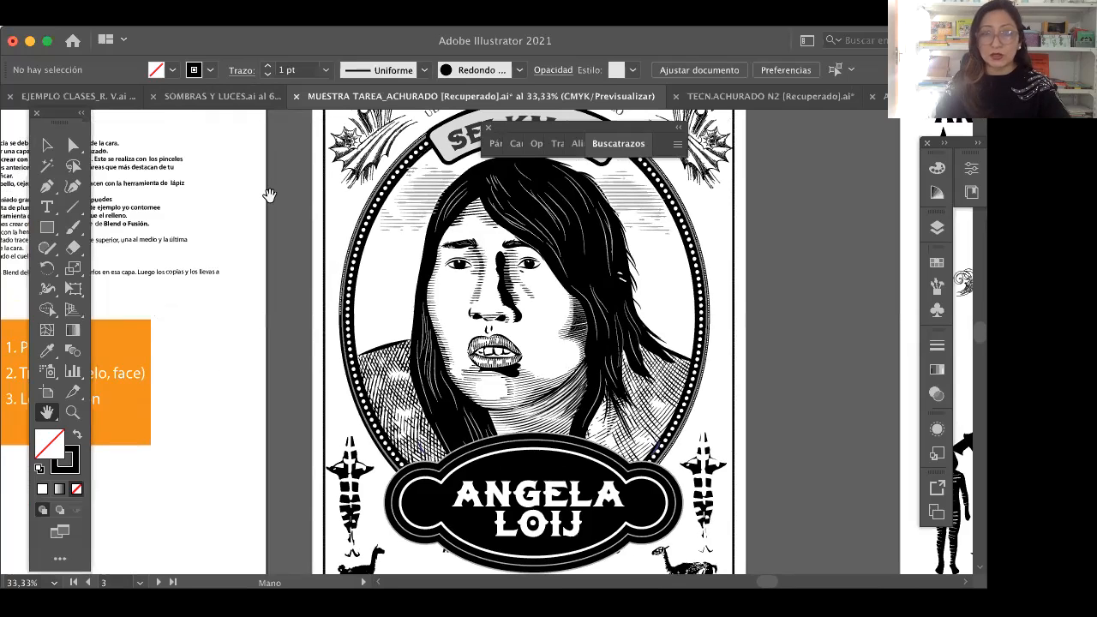
# Step: Compare the class example portrait with the colour poster document and the black-and-white MUESTRA TAREA_ACHURADO poster
pyautogui.click(97, 101)
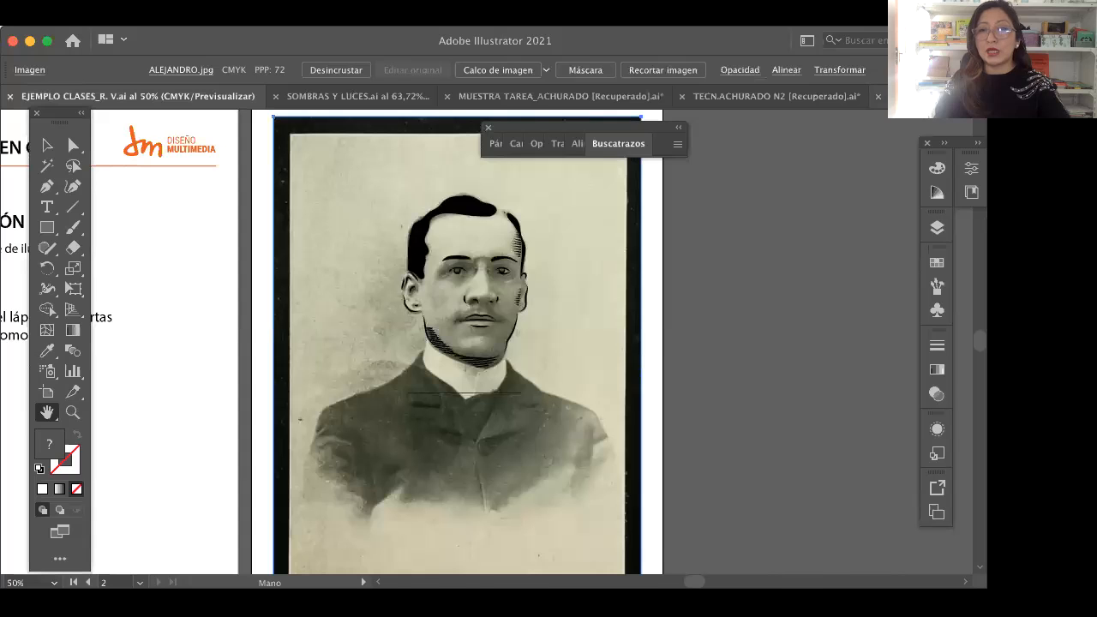
pyautogui.click(895, 97)
pyautogui.click(977, 97)
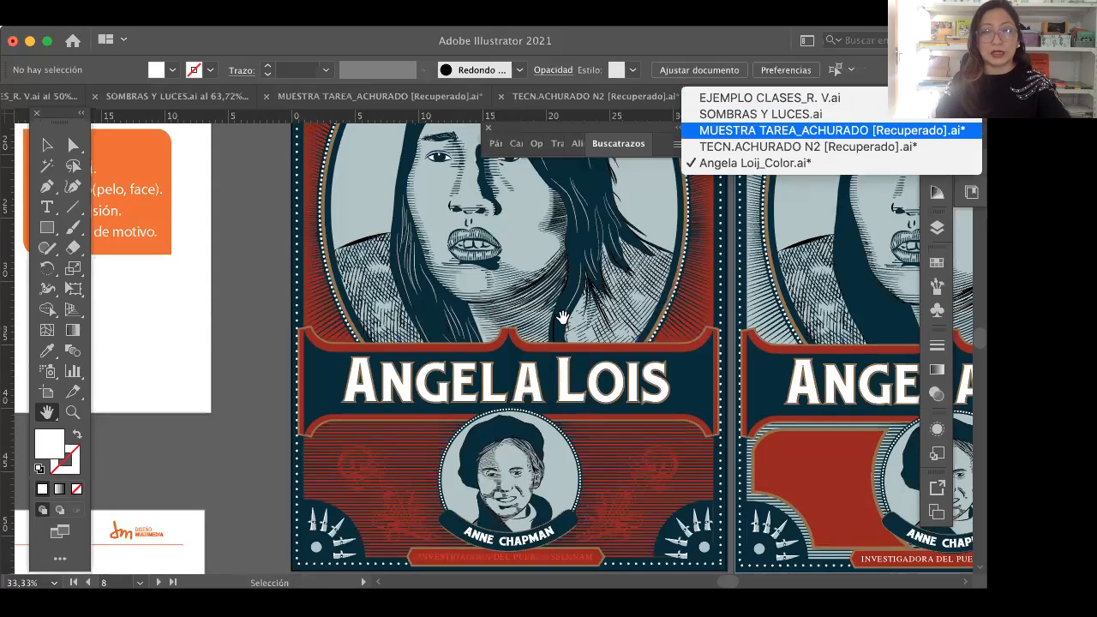
pyautogui.click(853, 130)
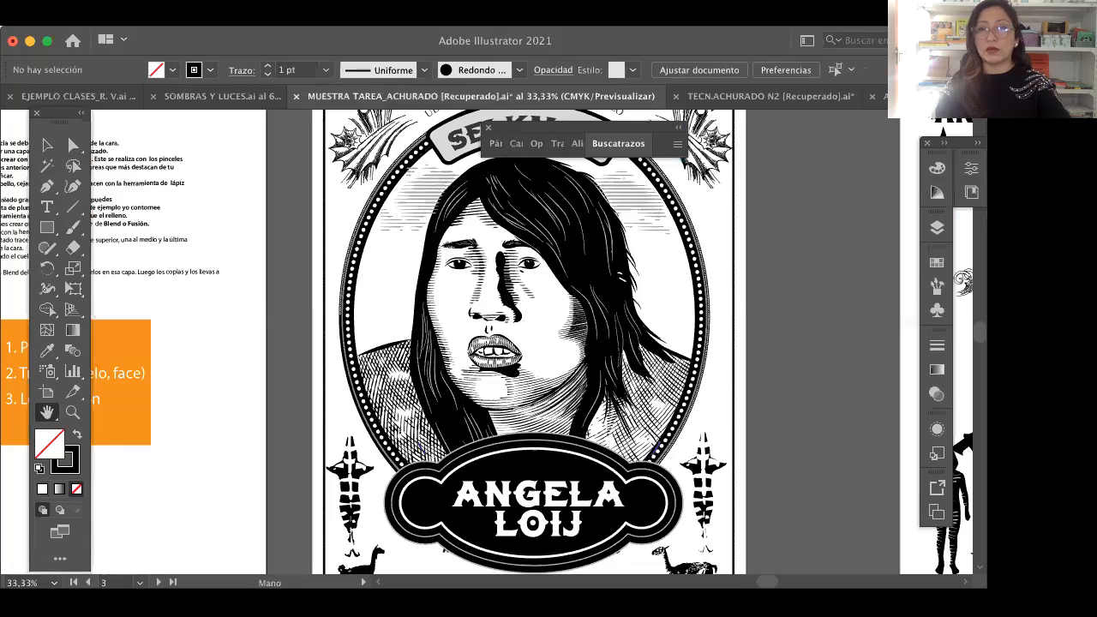
# Step: Return to EJEMPLO CLASES_R. V.ai and view the vectorization layer notes beside the partly traced portrait photo
pyautogui.click(886, 96)
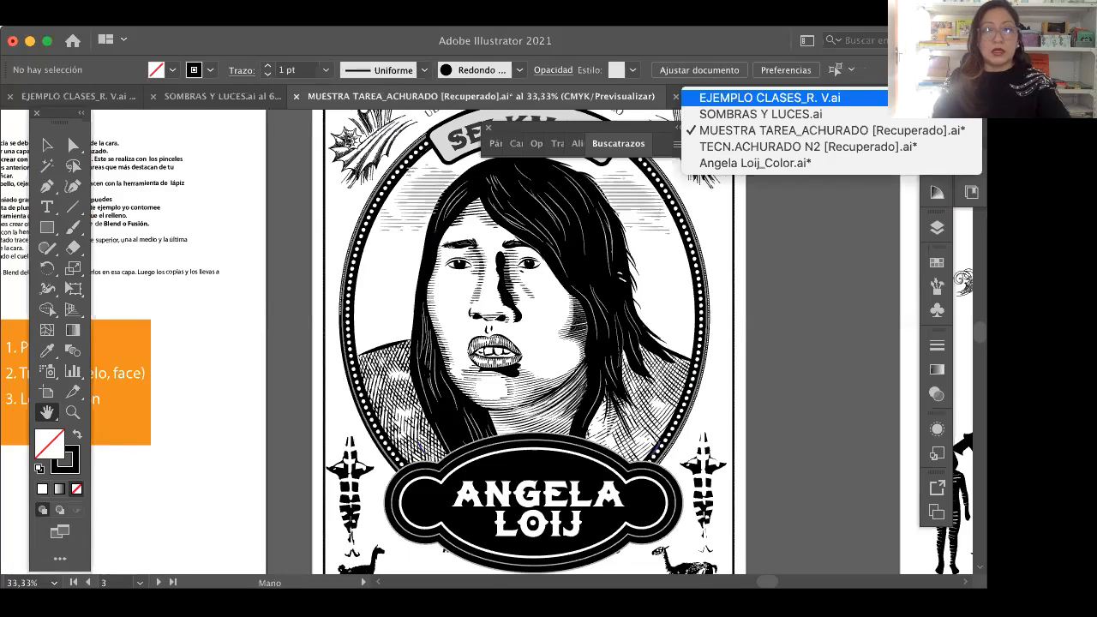
pyautogui.press('Return')
pyautogui.hscroll(-2, 372, 255)
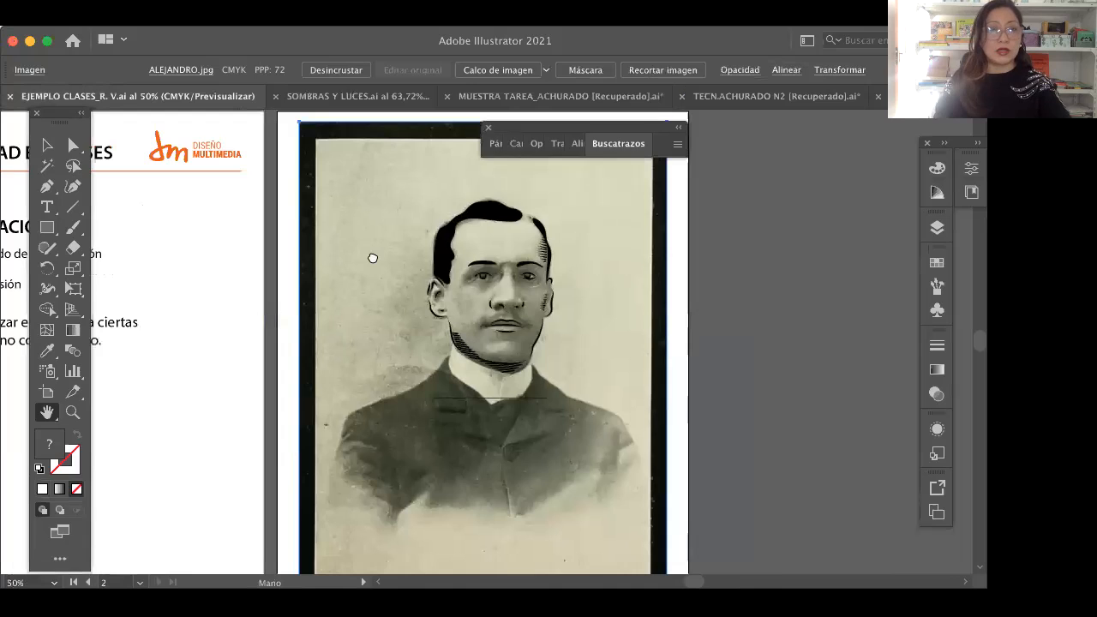
pyautogui.hscroll(-10, 323, 255)
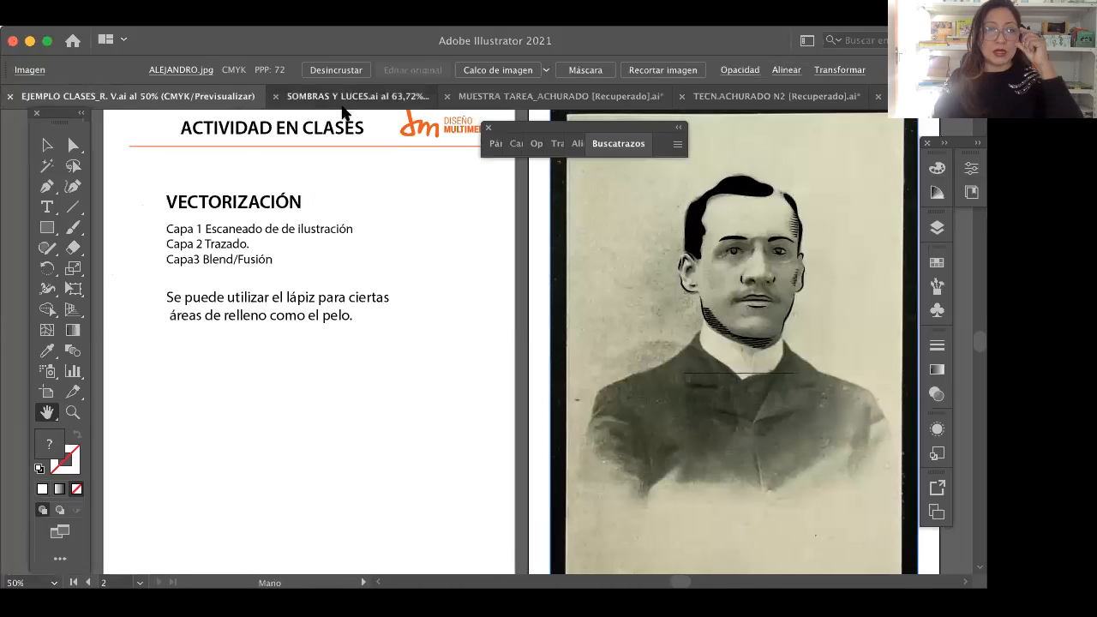
# Step: View the light and shadow instructions in SOMBRAS Y LUCES.ai, and bring up the TECN.ACHURADO N2 document with its brush pages
pyautogui.click(341, 105)
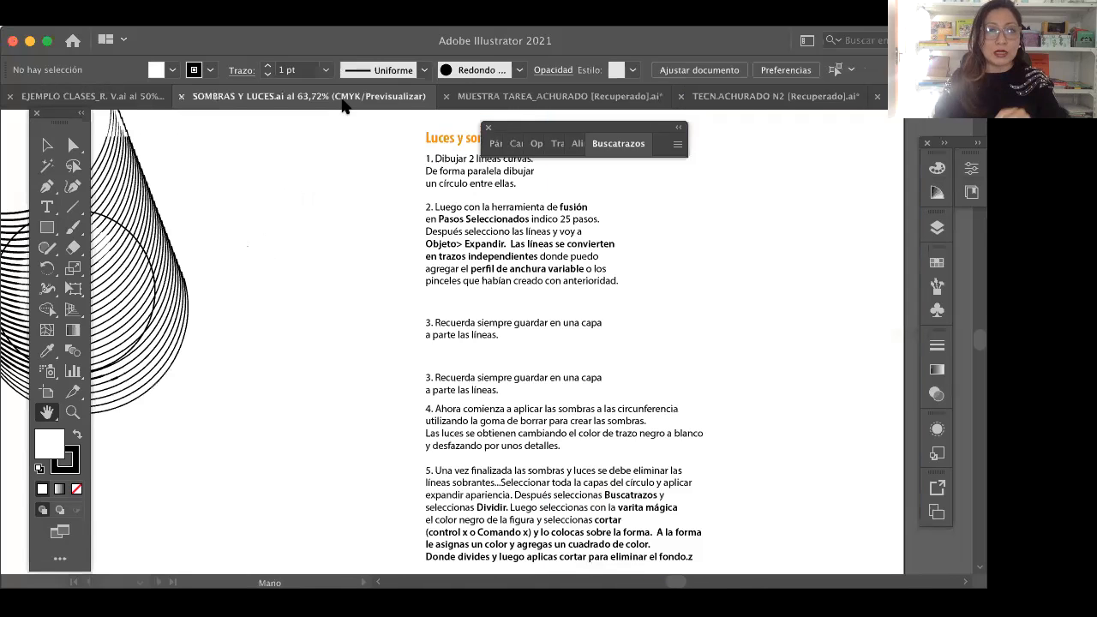
pyautogui.click(533, 99)
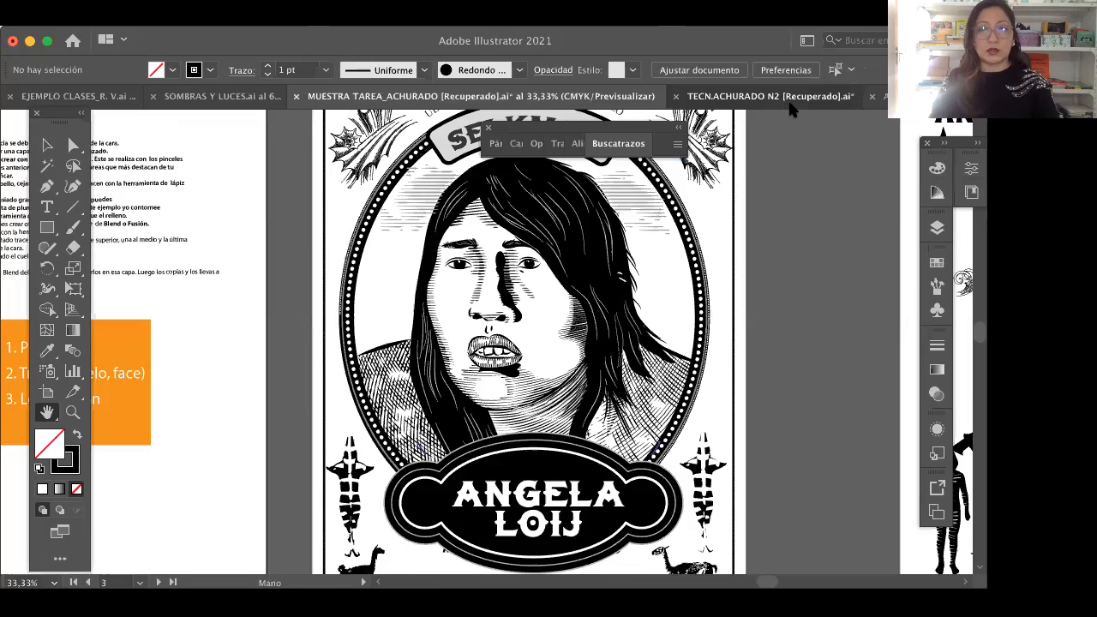
pyautogui.click(771, 97)
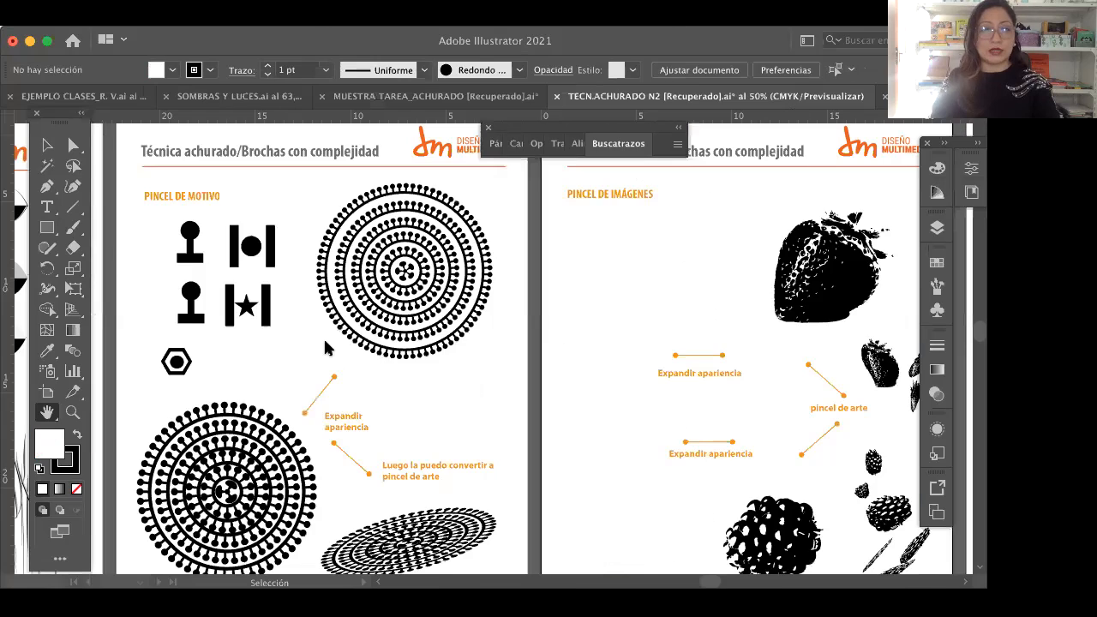
pyautogui.click(50, 414)
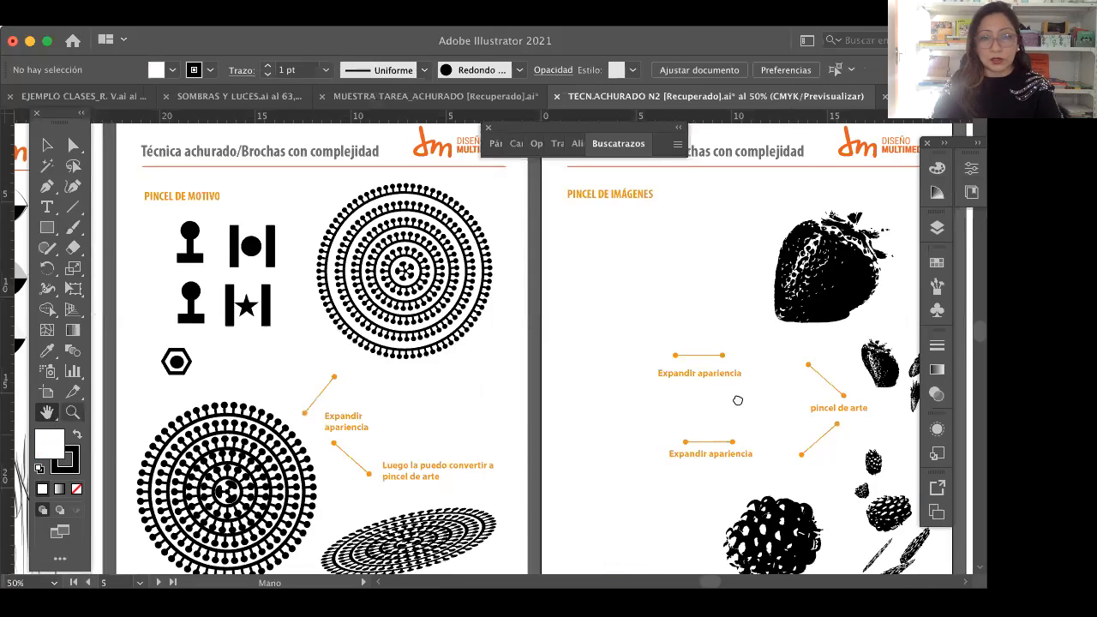
# Step: Look back through the TECN.ACHURADO N2 pages from the pattern and basic brushes to the orange title page
pyautogui.hscroll(-5, 434, 388)
pyautogui.hscroll(-5, 404, 400)
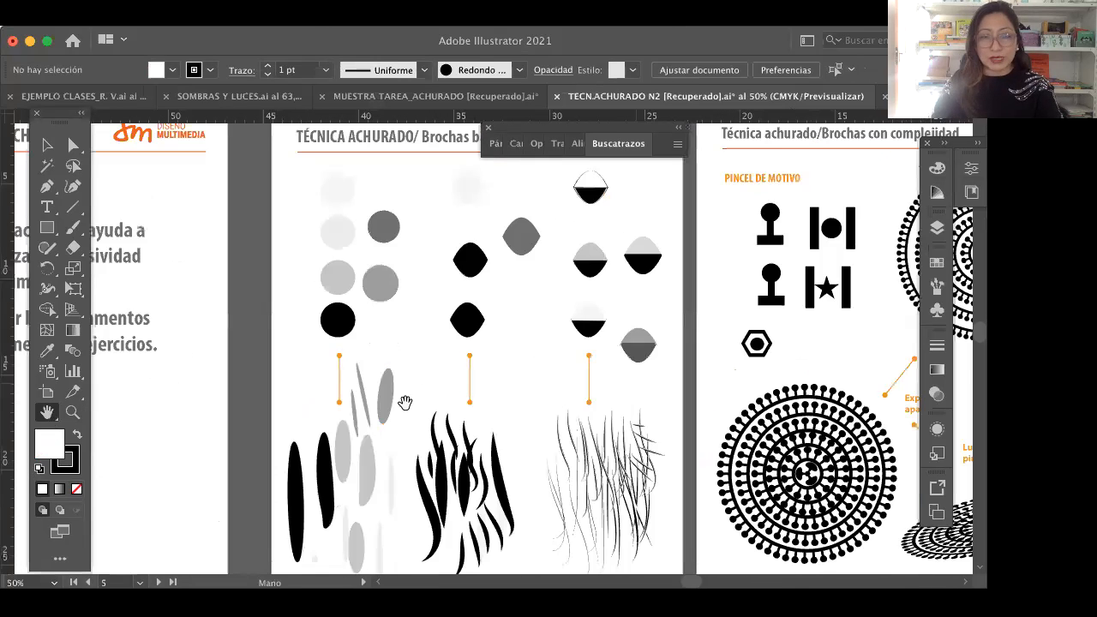
pyautogui.hscroll(-10, 568, 387)
pyautogui.hscroll(-5, 497, 379)
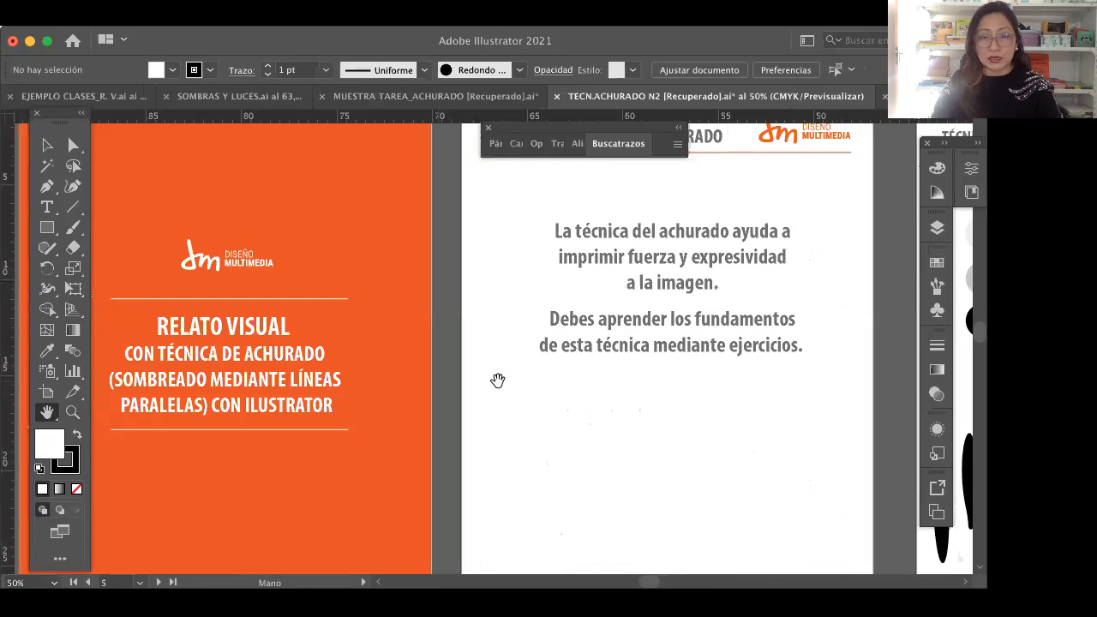
pyautogui.hscroll(-5, 529, 404)
pyautogui.hscroll(-1, 531, 403)
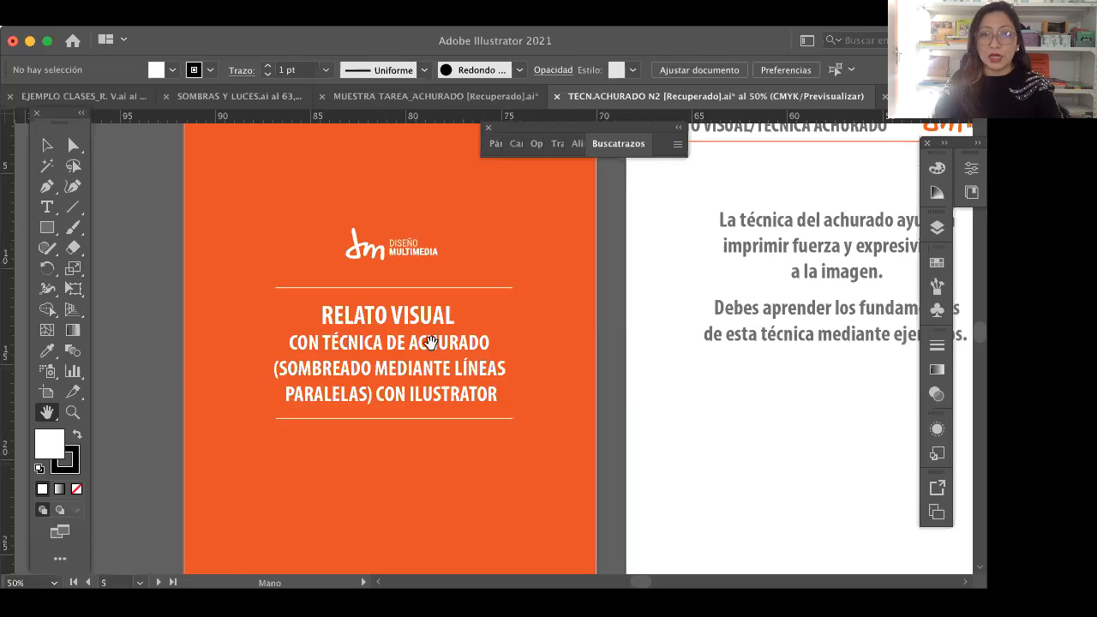
# Step: Review the introduction page on the hatching technique and the adjoining basic brushes page
pyautogui.hscroll(10, 431, 343)
pyautogui.scroll(2, 474, 340)
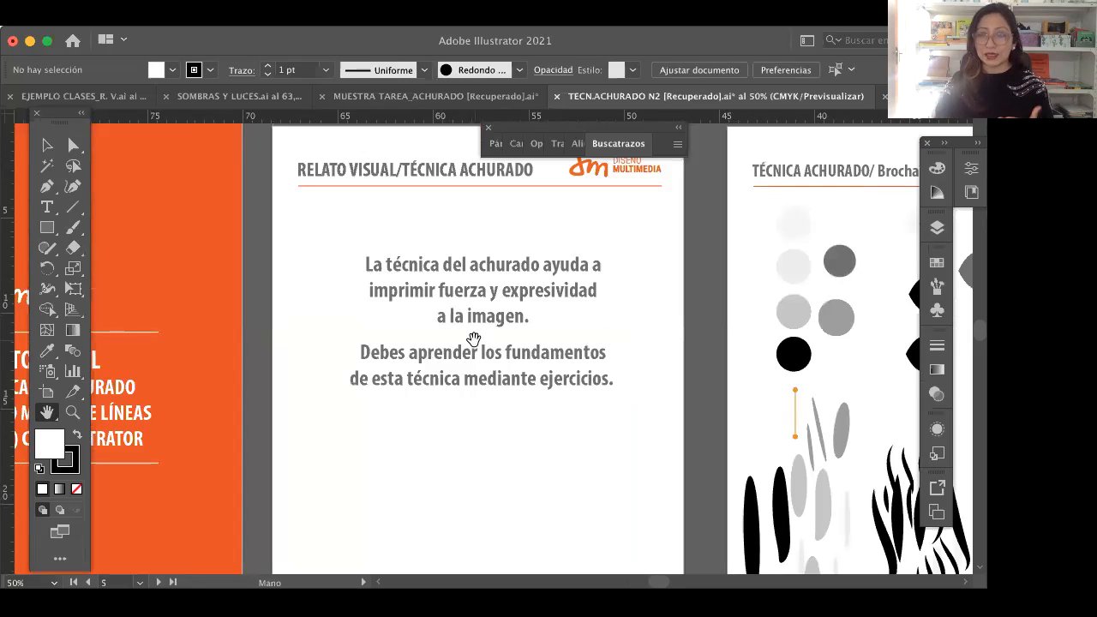
pyautogui.hscroll(8, 352, 330)
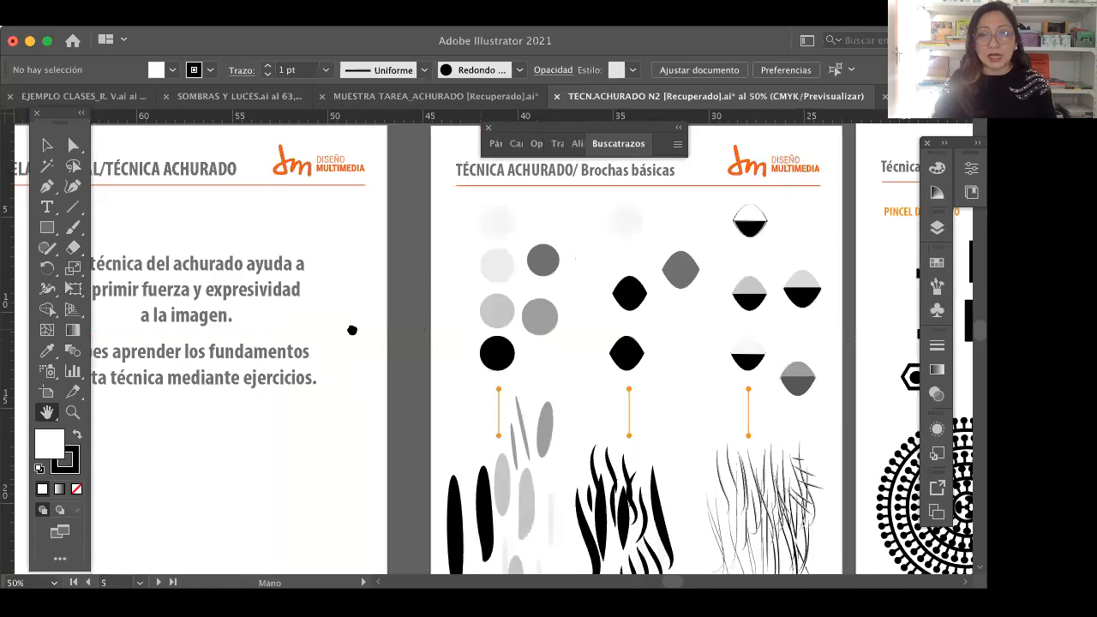
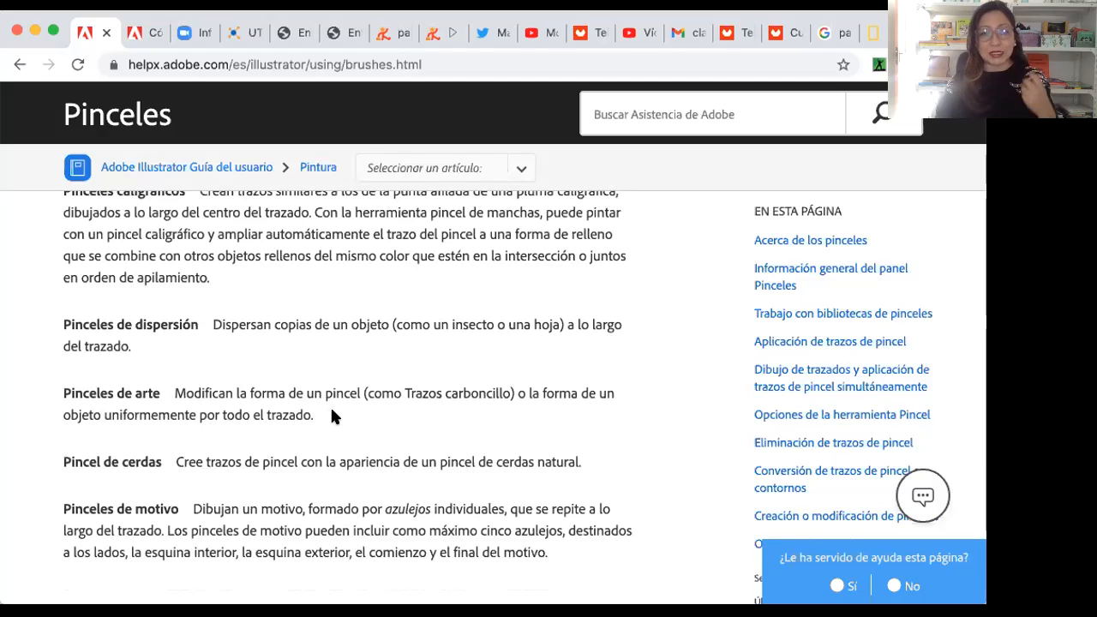
# Step: Read the Adobe help page's descriptions of scatter, art, bristle and pattern brushes down to the illustrated examples
pyautogui.scroll(-1, 378, 432)
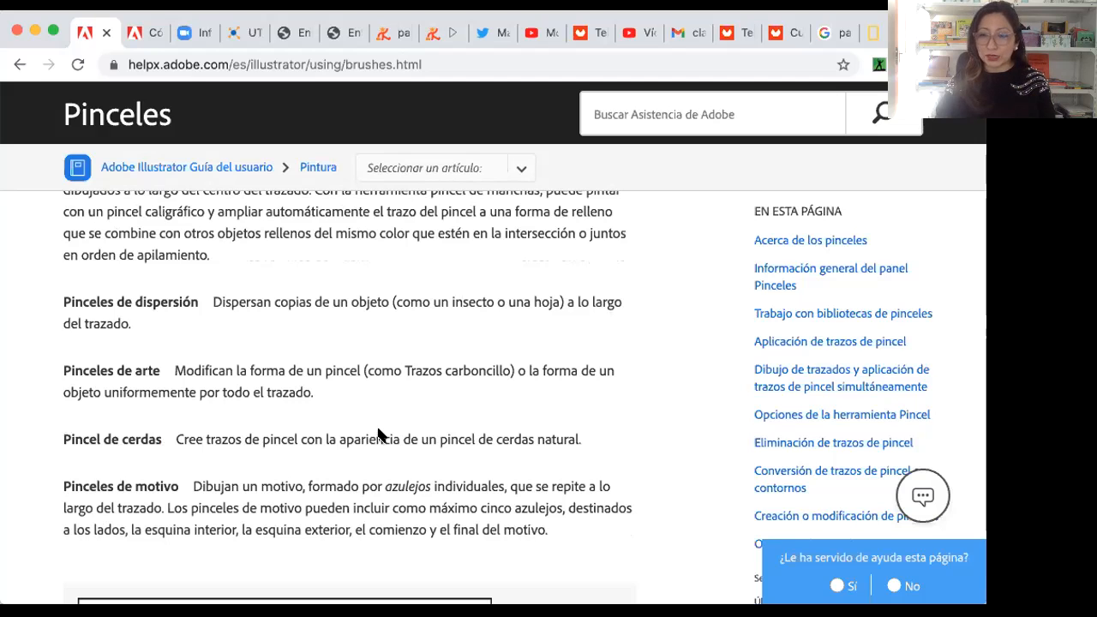
pyautogui.scroll(-2, 378, 433)
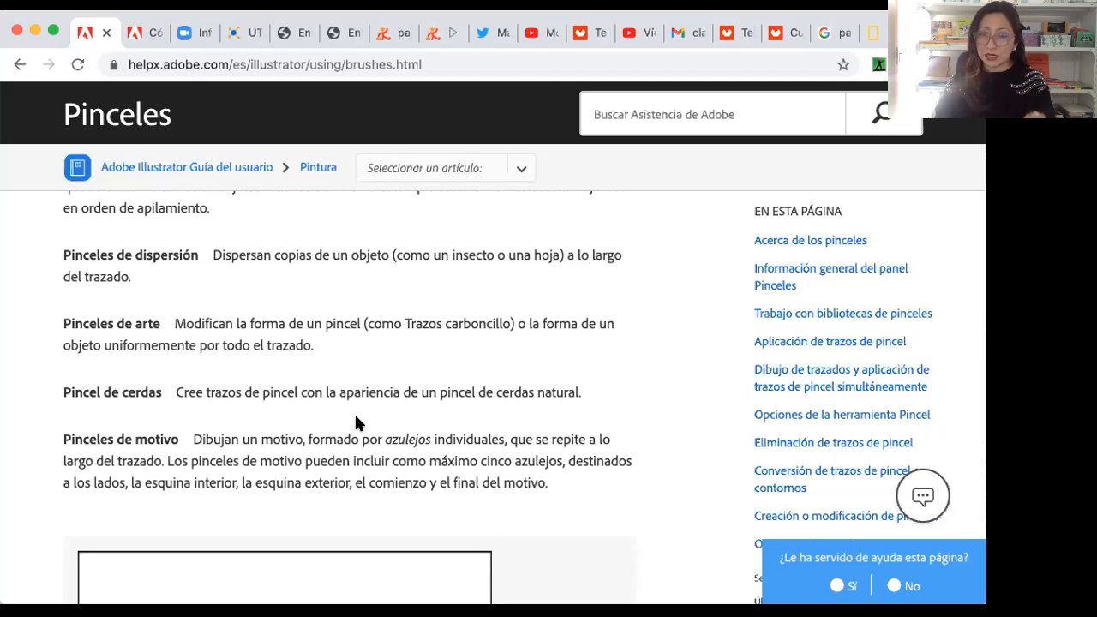
pyautogui.scroll(-2, 359, 429)
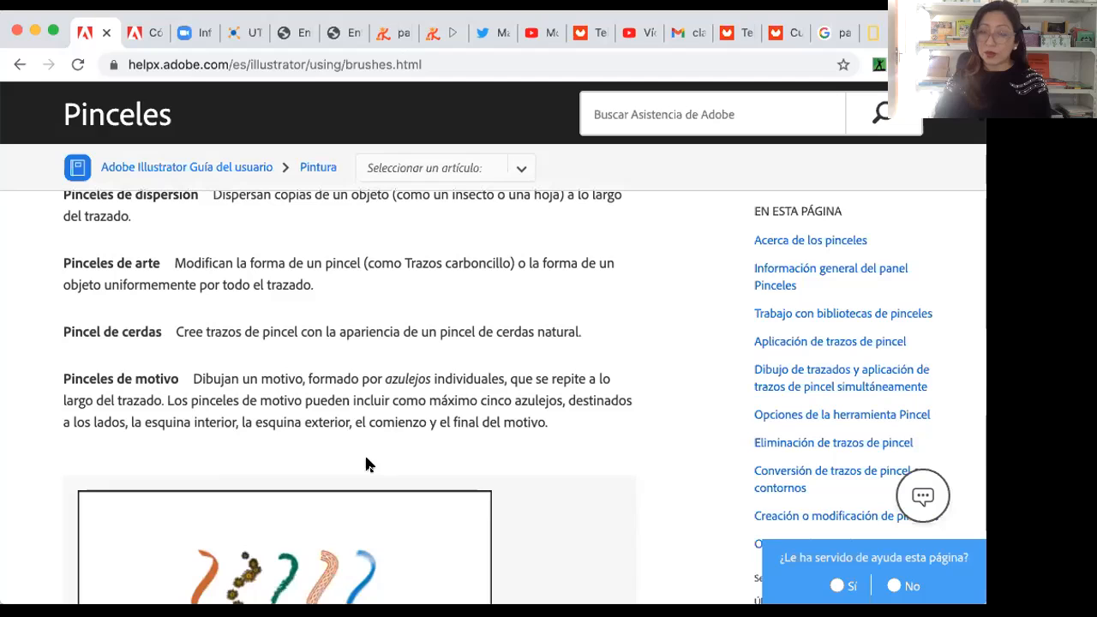
pyautogui.scroll(-2, 281, 421)
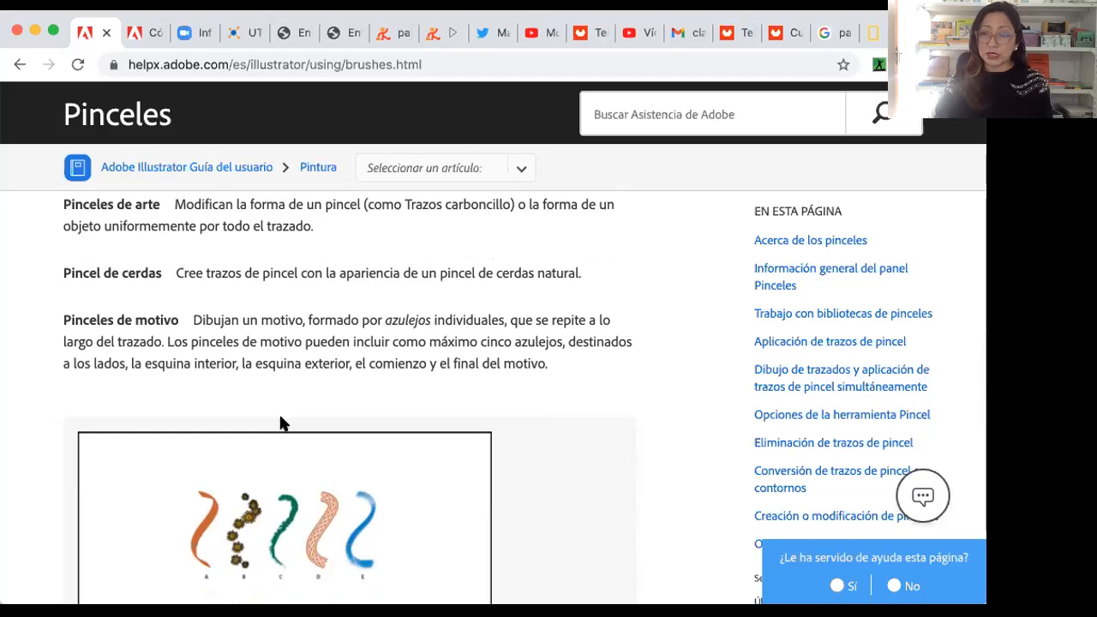
pyautogui.scroll(-2, 283, 423)
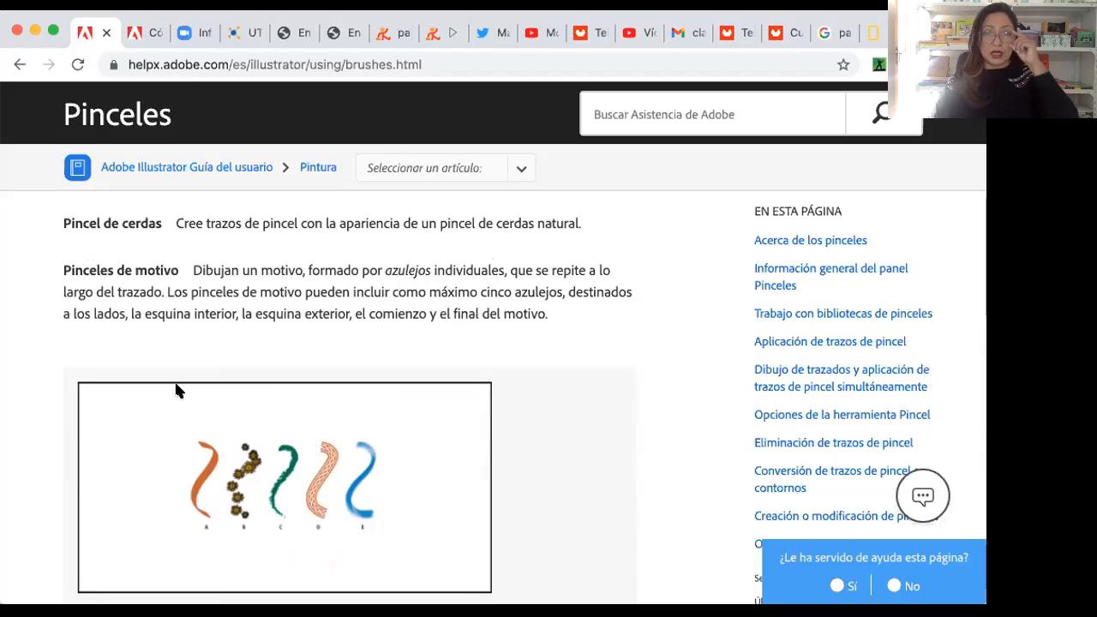
# Step: Switch to Illustrator, lengthen the brush list, and select the dark grey circle on the Brochas básicas page
pyautogui.press('super+Tab')
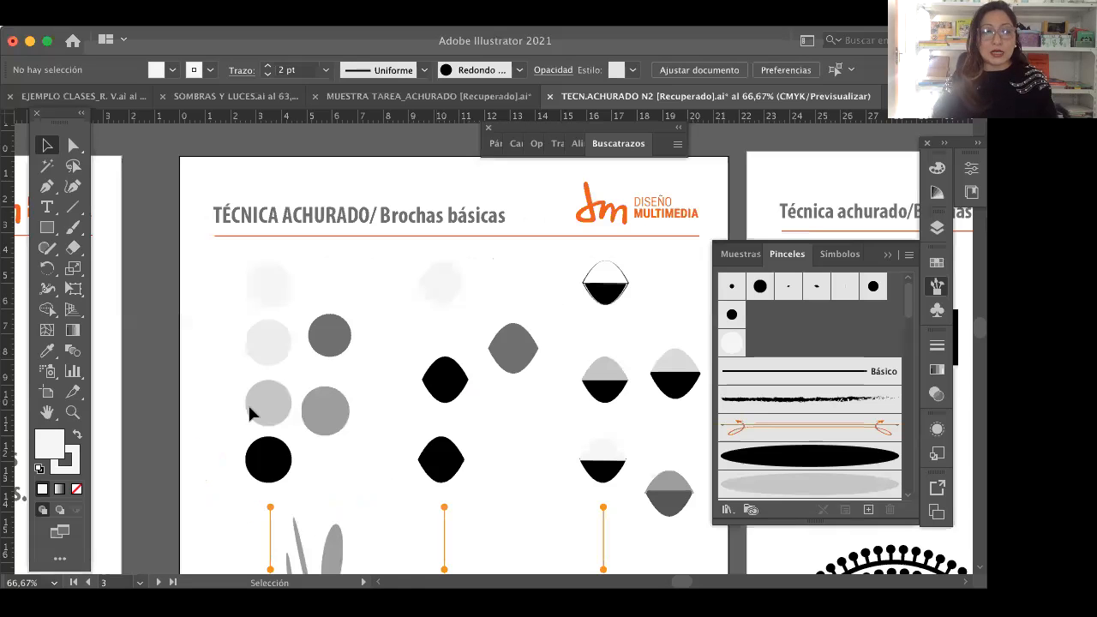
pyautogui.click(332, 343)
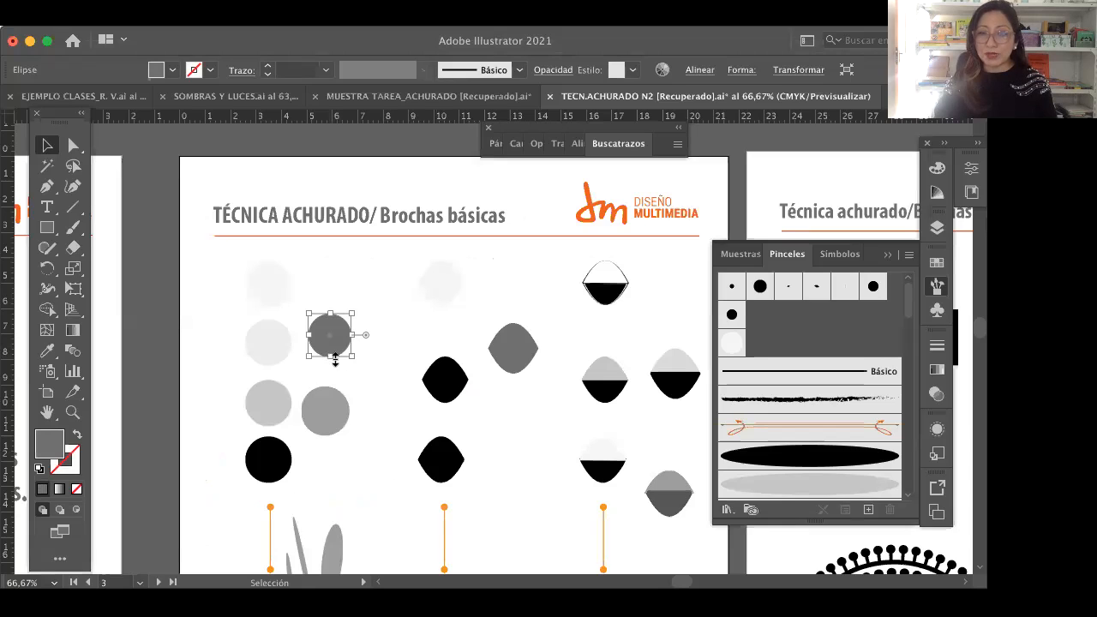
pyautogui.moveTo(843, 241); pyautogui.dragTo(856, 150)
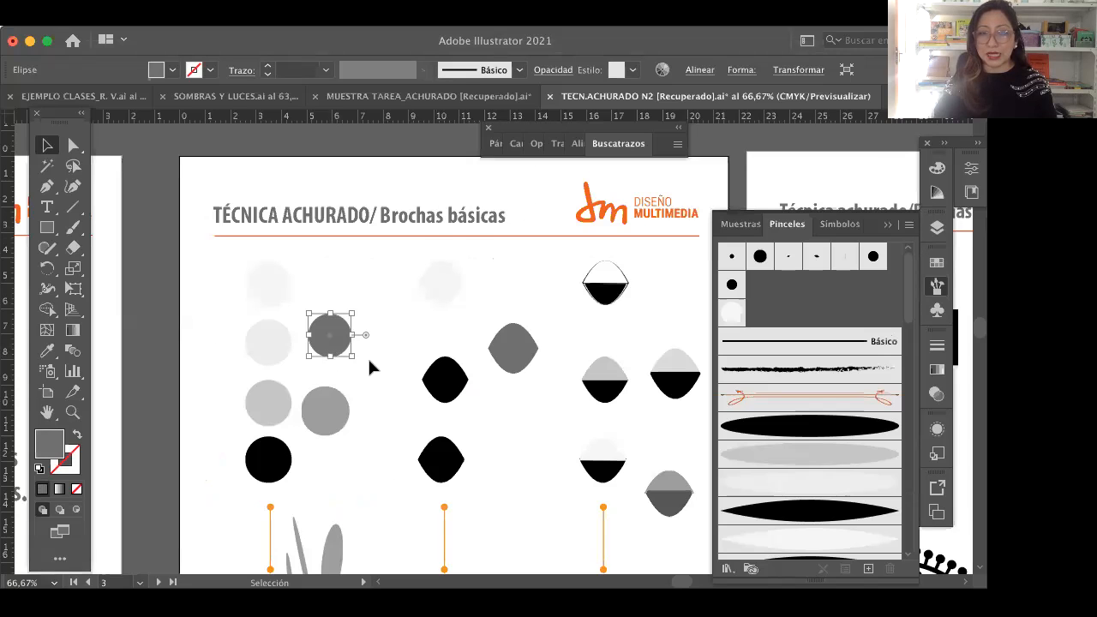
pyautogui.click(275, 462)
pyautogui.click(335, 347)
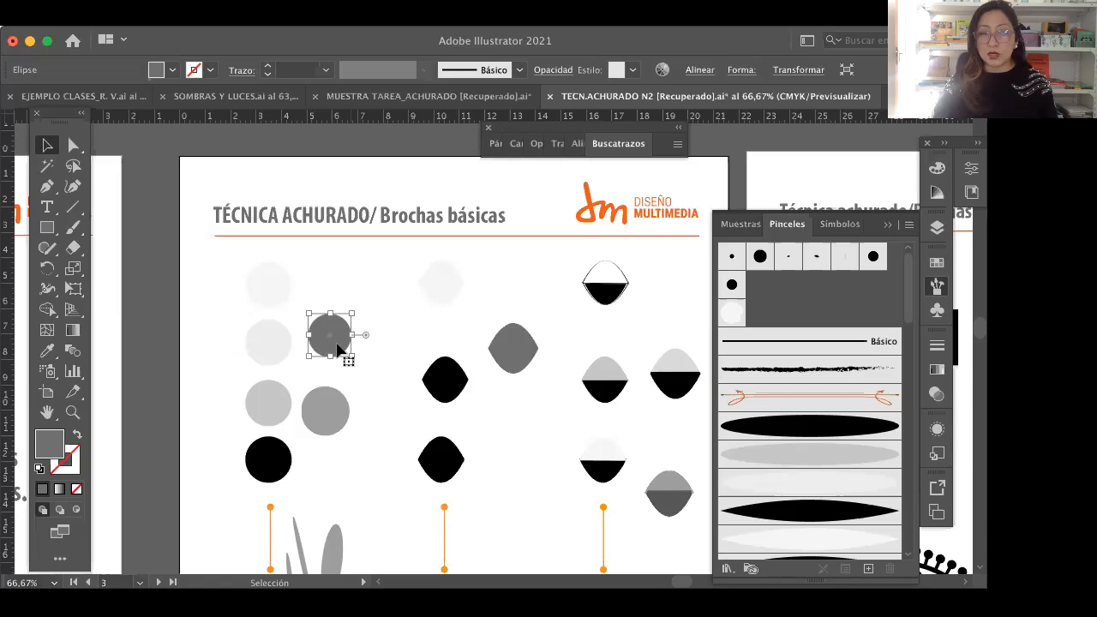
# Step: Make a new brush from the selected dark grey circle, choosing the Pincel de arte type
pyautogui.moveTo(338, 347)
pyautogui.mouseDown()
pyautogui.moveTo(790, 313)
pyautogui.moveTo(796, 297)
pyautogui.mouseUp()
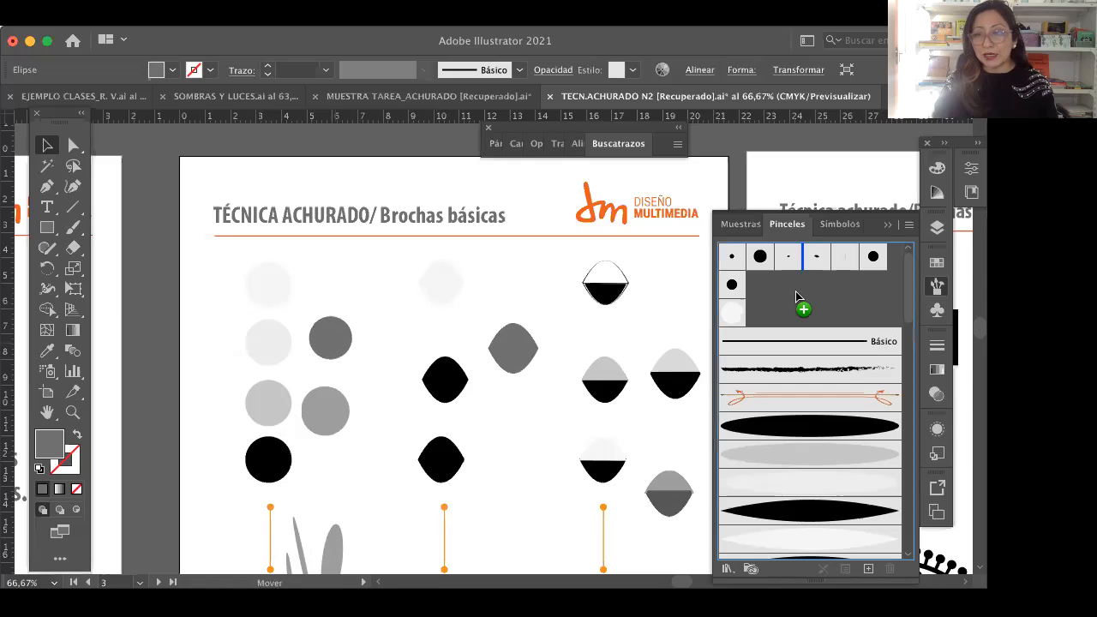
pyautogui.moveTo(795, 292); pyautogui.dragTo(795, 295)
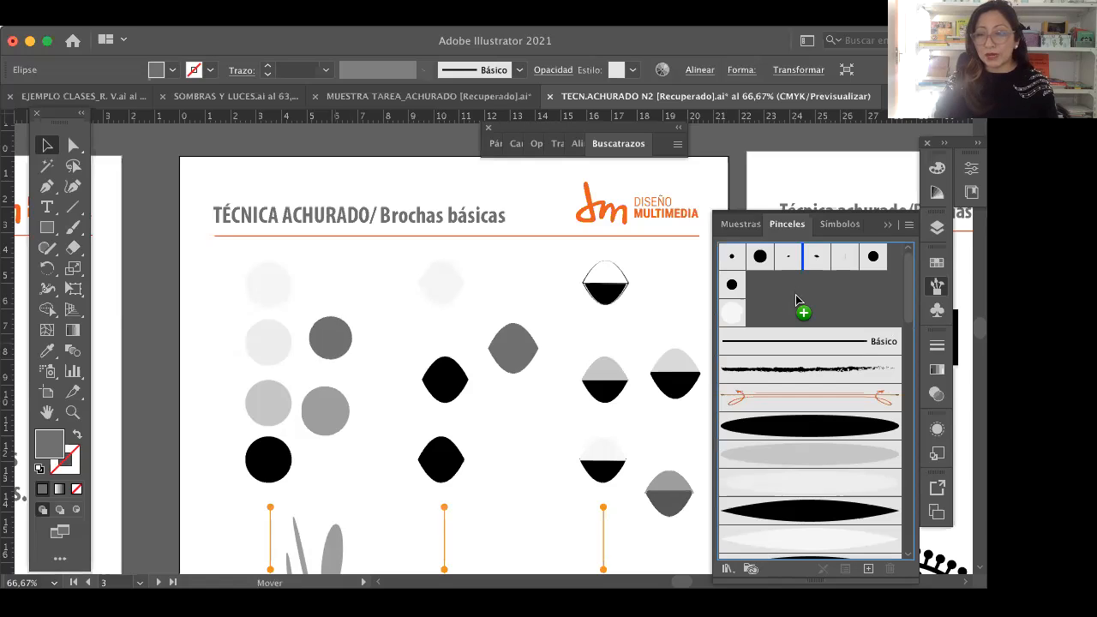
pyautogui.moveTo(796, 300); pyautogui.dragTo(797, 300)
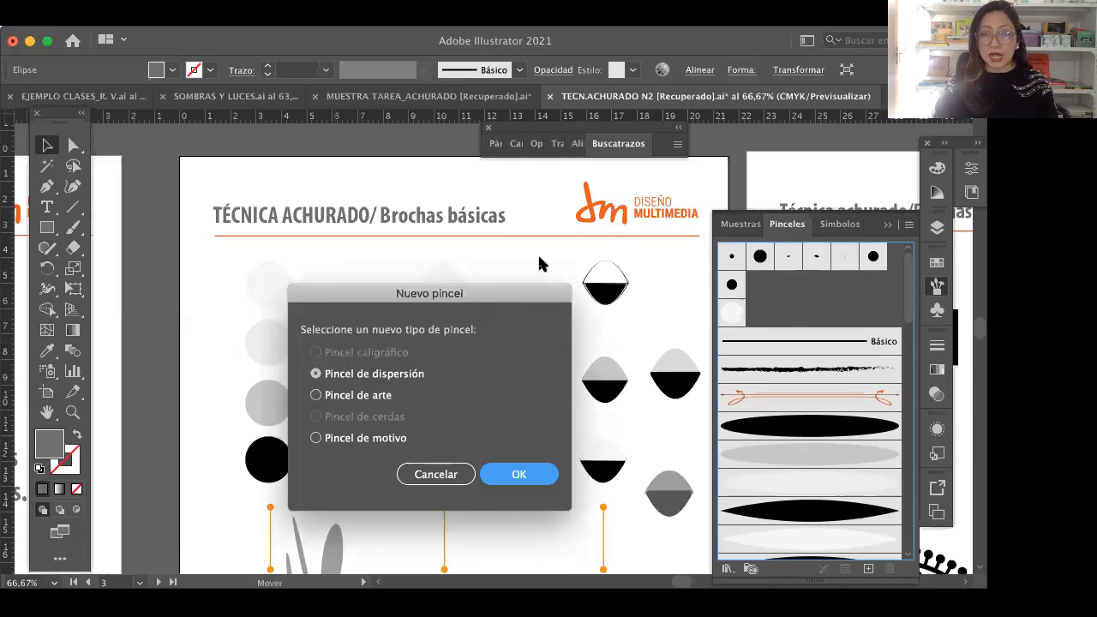
pyautogui.moveTo(419, 300); pyautogui.dragTo(459, 260)
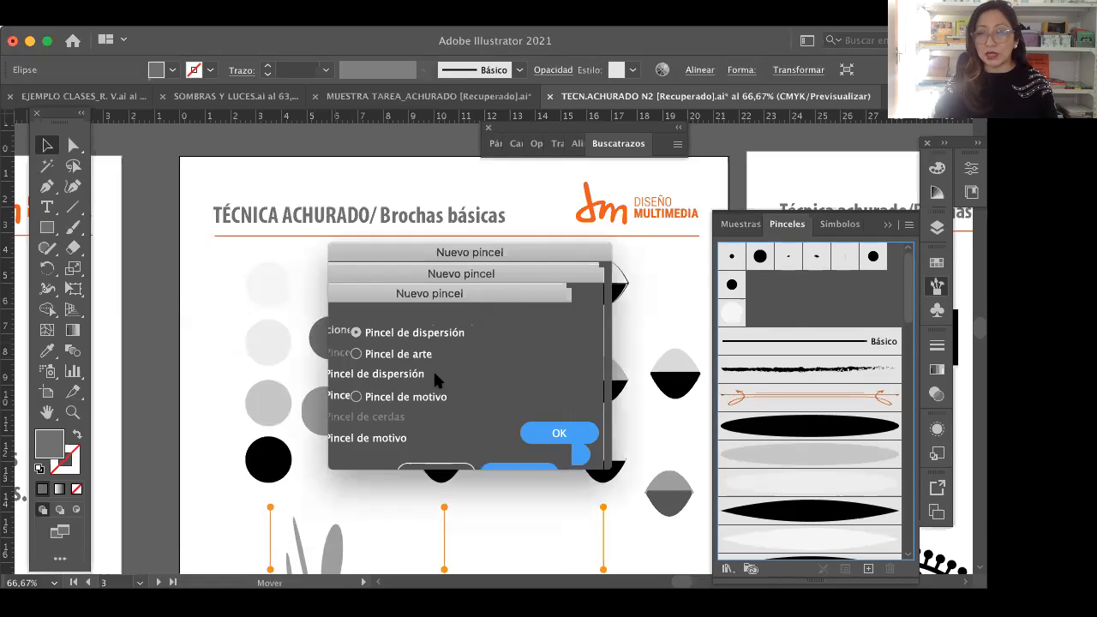
pyautogui.click(390, 332)
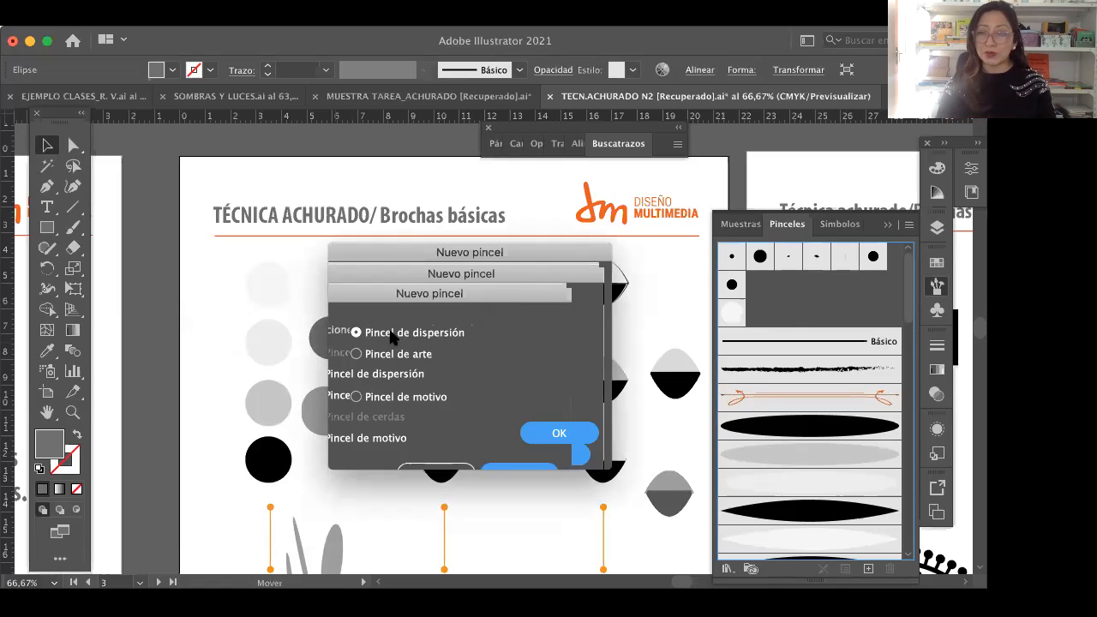
pyautogui.click(360, 354)
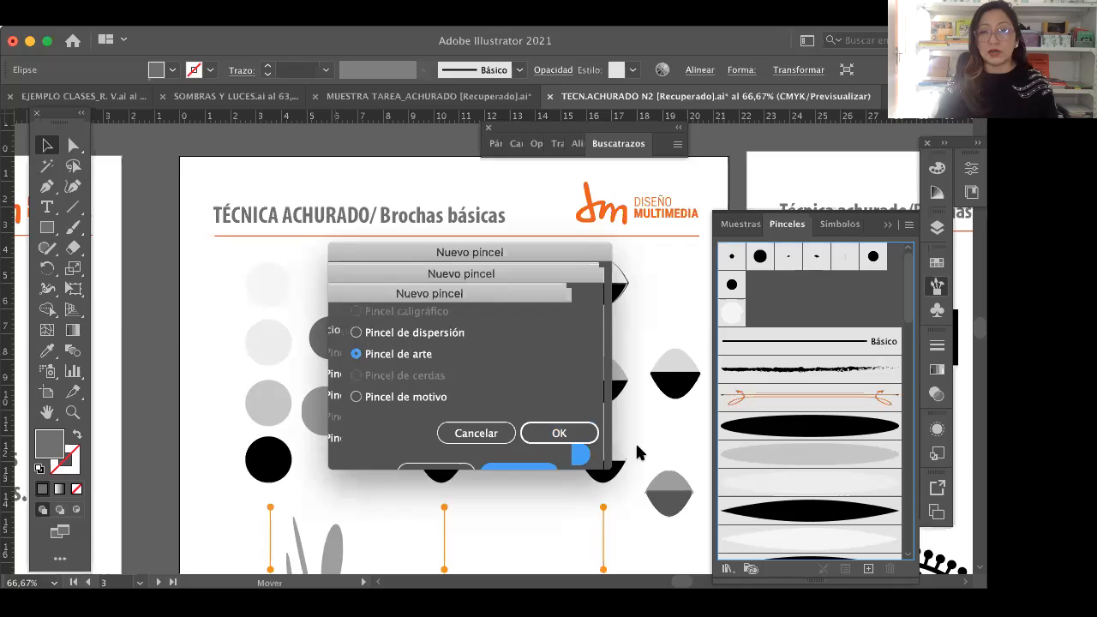
pyautogui.click(557, 434)
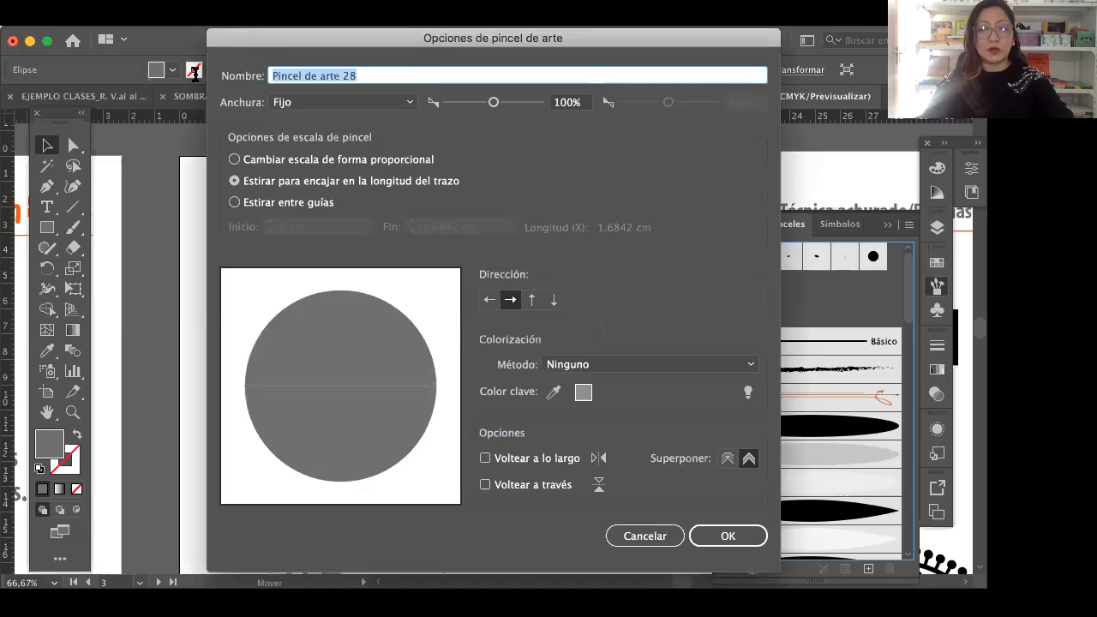
# Step: Name the art brush with a surname, set its fixed width to 58%, and accept the brush options
pyautogui.write('ramir')
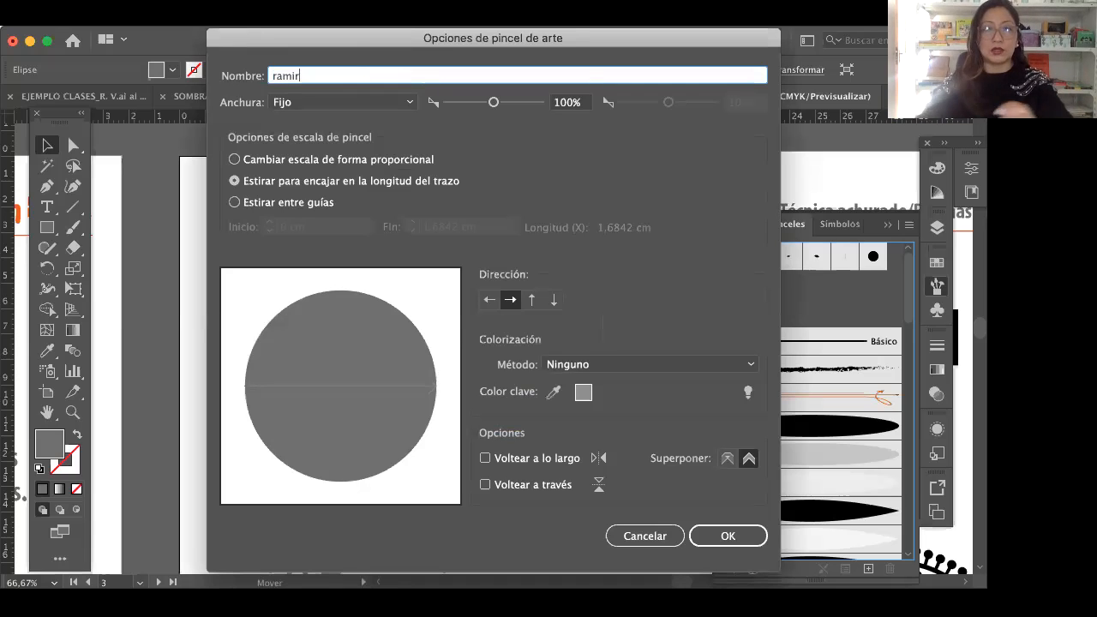
pyautogui.write('ez')
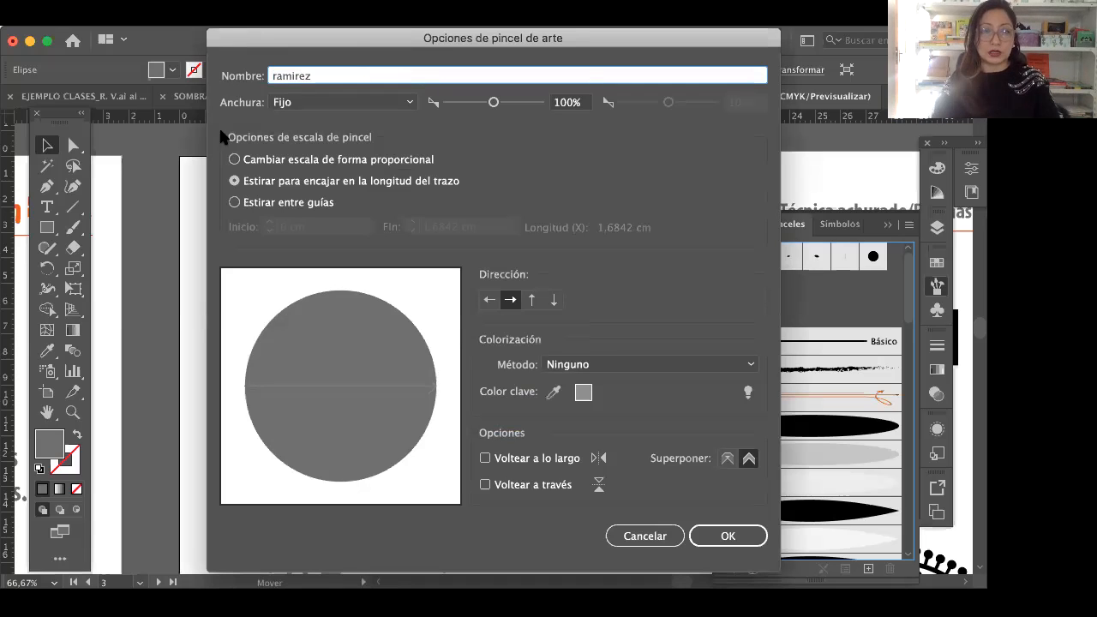
pyautogui.click(474, 104)
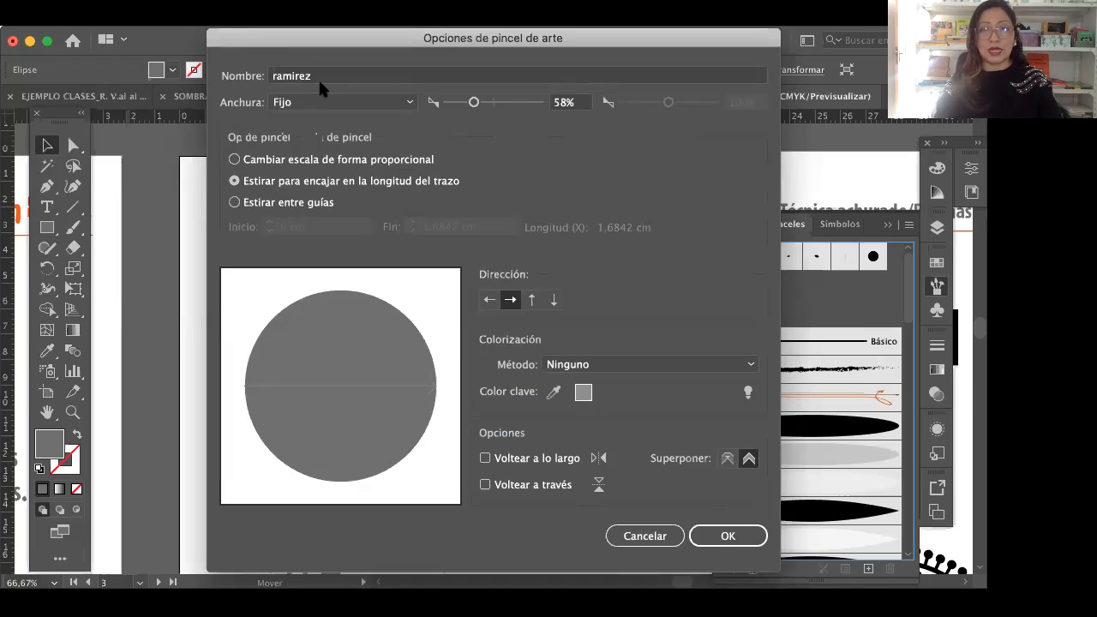
pyautogui.click(743, 536)
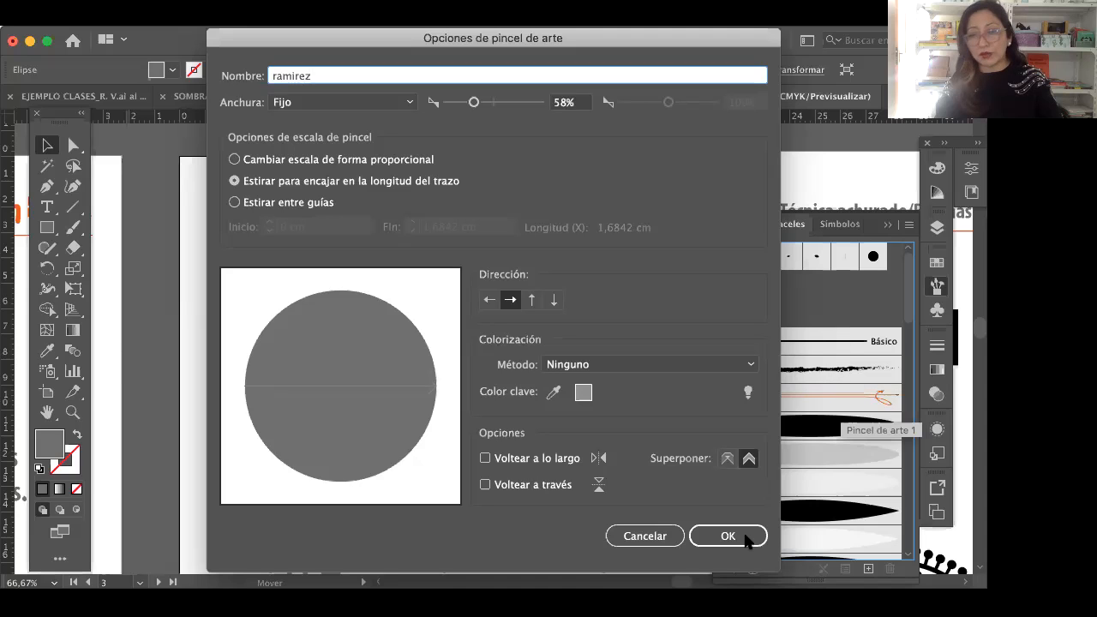
pyautogui.press('Return')
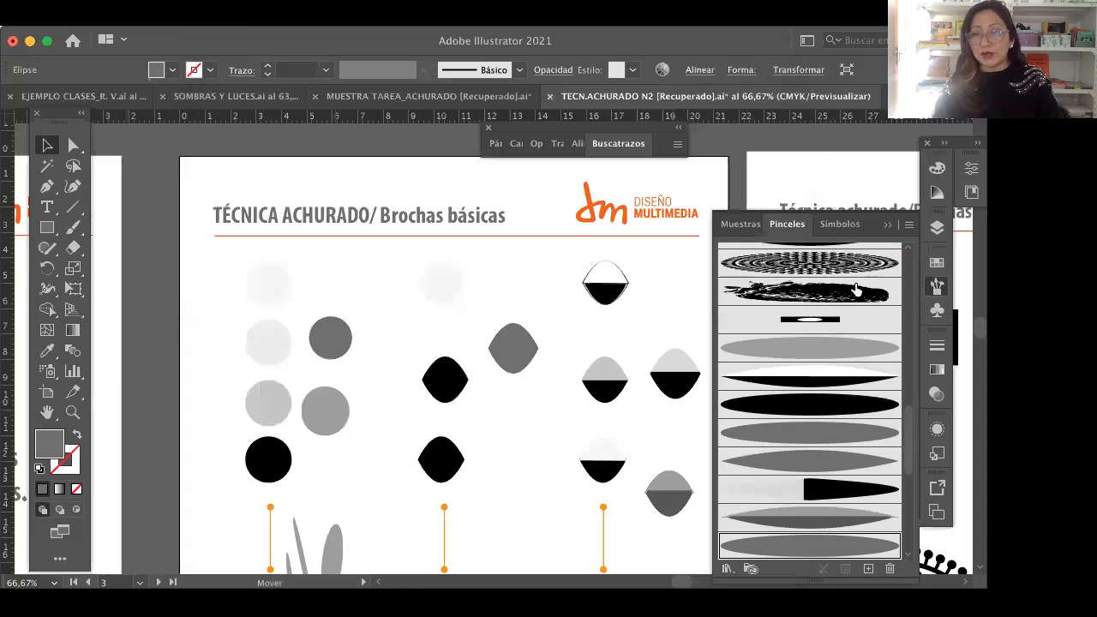
# Step: Extend the brush list further upward and look over the art and pattern brushes around the new grey ellipse
pyautogui.moveTo(825, 213)
pyautogui.mouseDown()
pyautogui.moveTo(819, 117)
pyautogui.moveTo(358, 71)
pyautogui.moveTo(825, 97)
pyautogui.mouseUp()
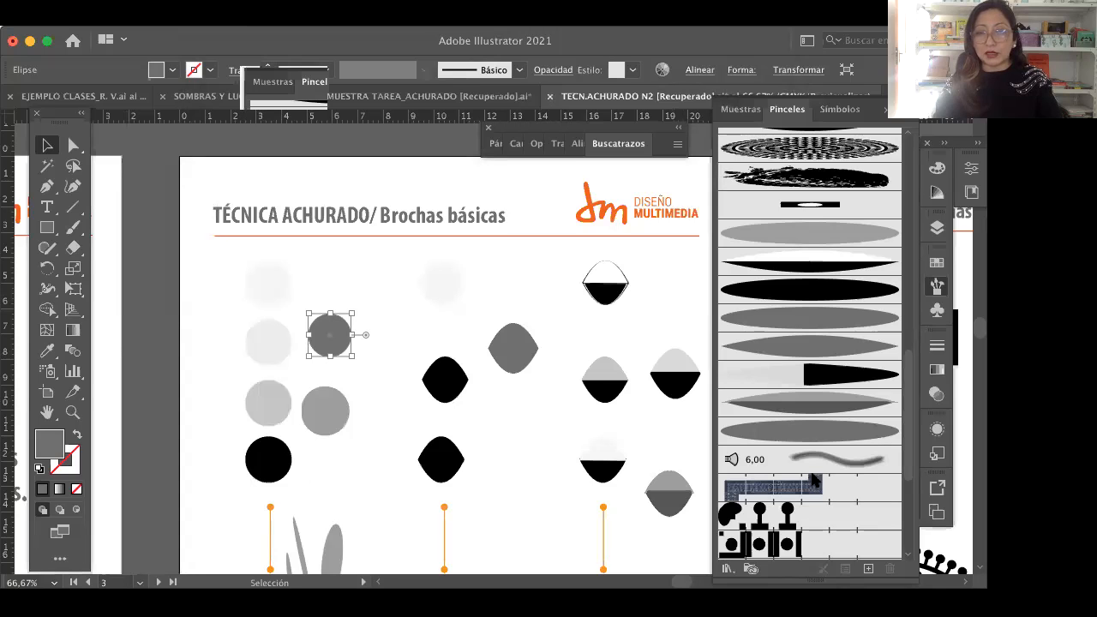
pyautogui.scroll(-1, 838, 369)
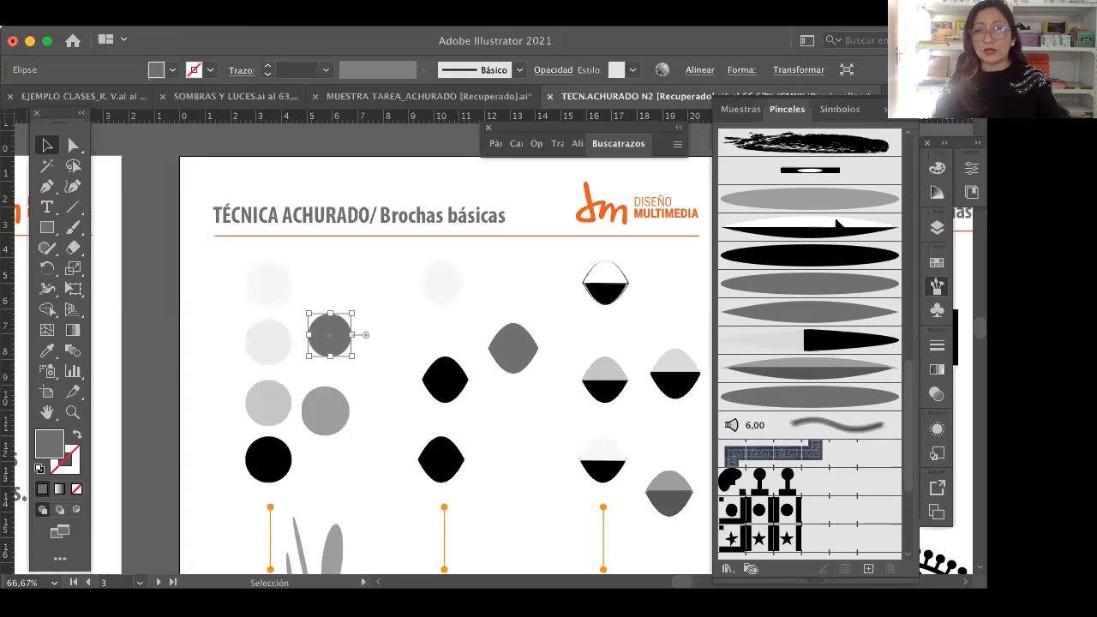
pyautogui.scroll(1, 837, 227)
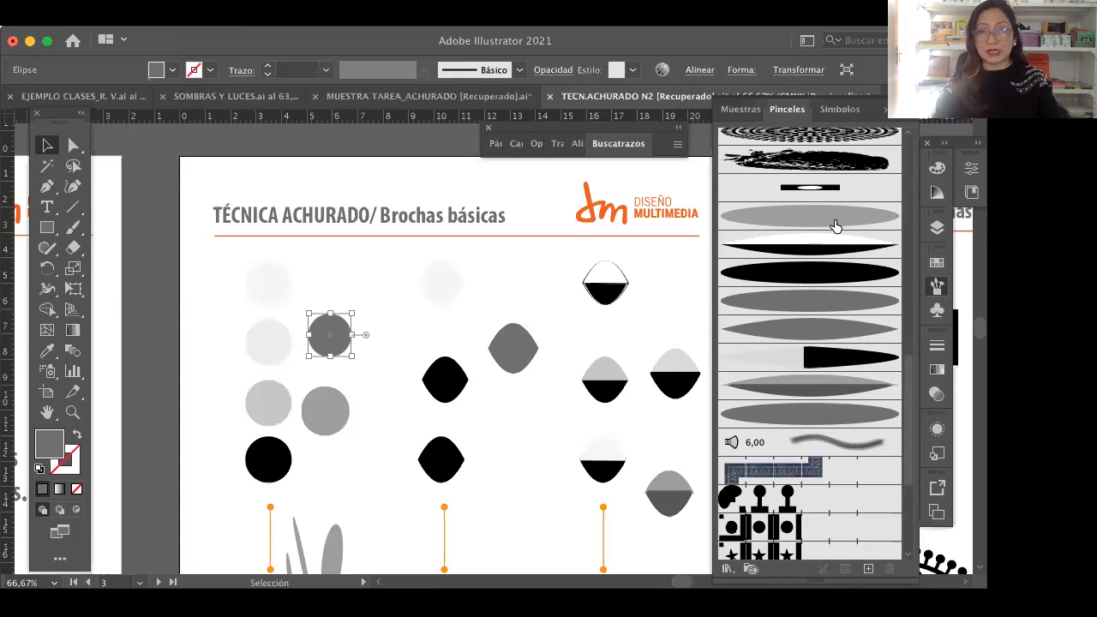
# Step: Delete all the black and grey sample strokes below the circle column on the Brochas básicas page
pyautogui.click(48, 413)
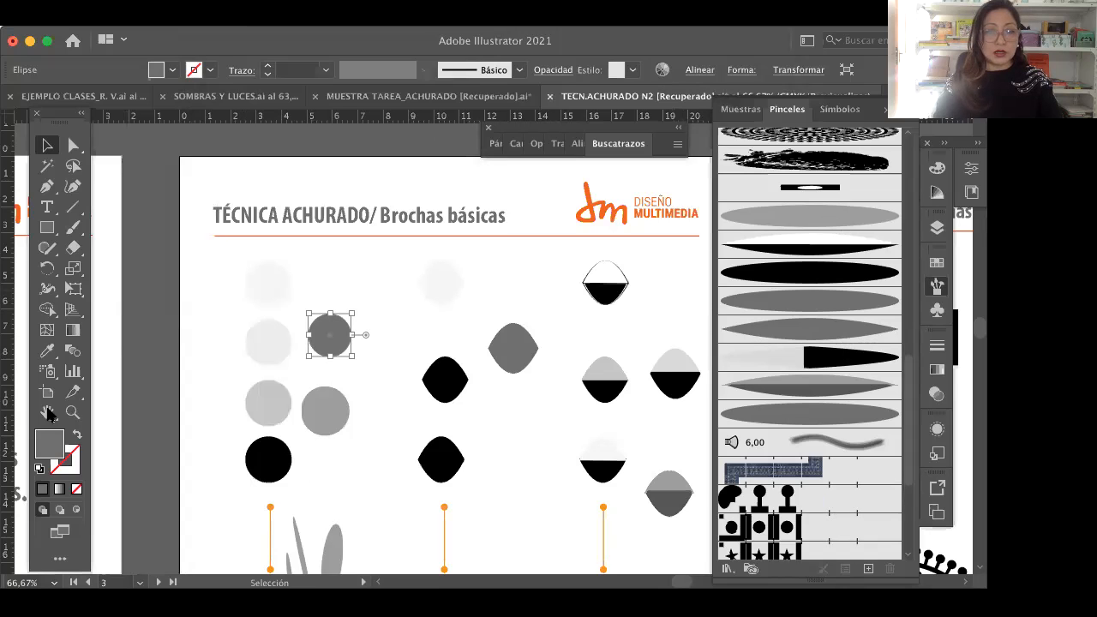
pyautogui.scroll(-3, 408, 390)
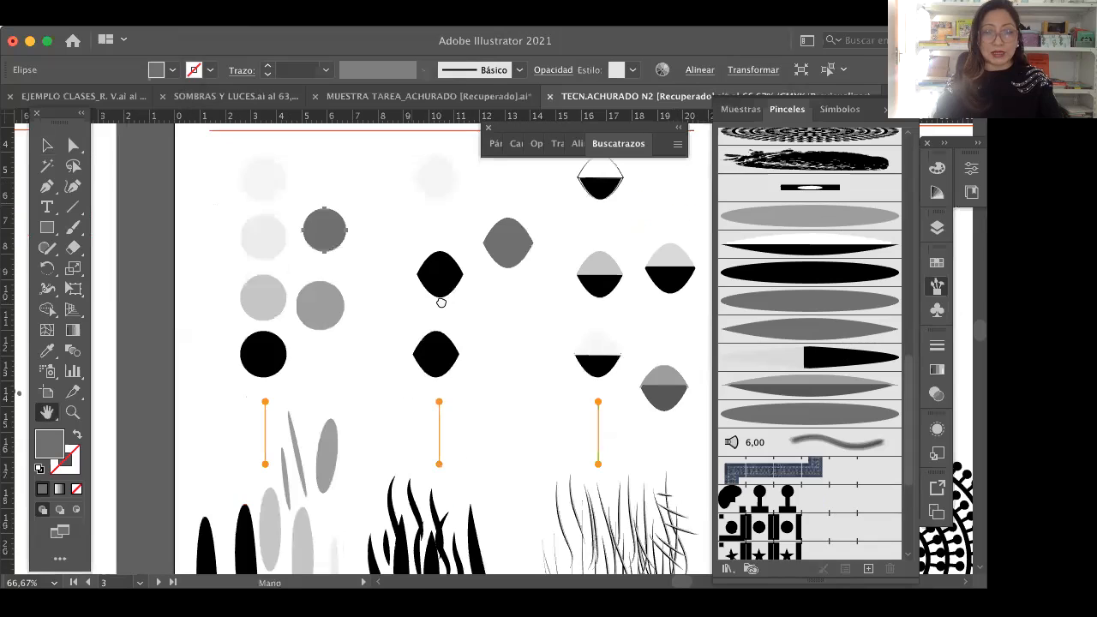
pyautogui.scroll(-1, 440, 303)
pyautogui.scroll(-3, 412, 343)
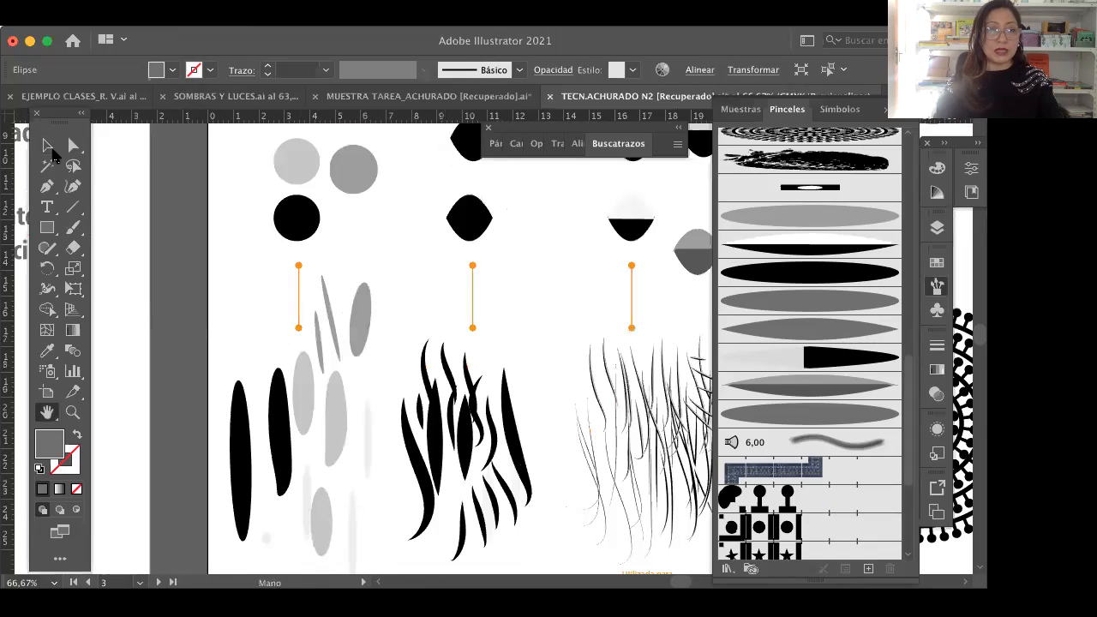
pyautogui.press('v')
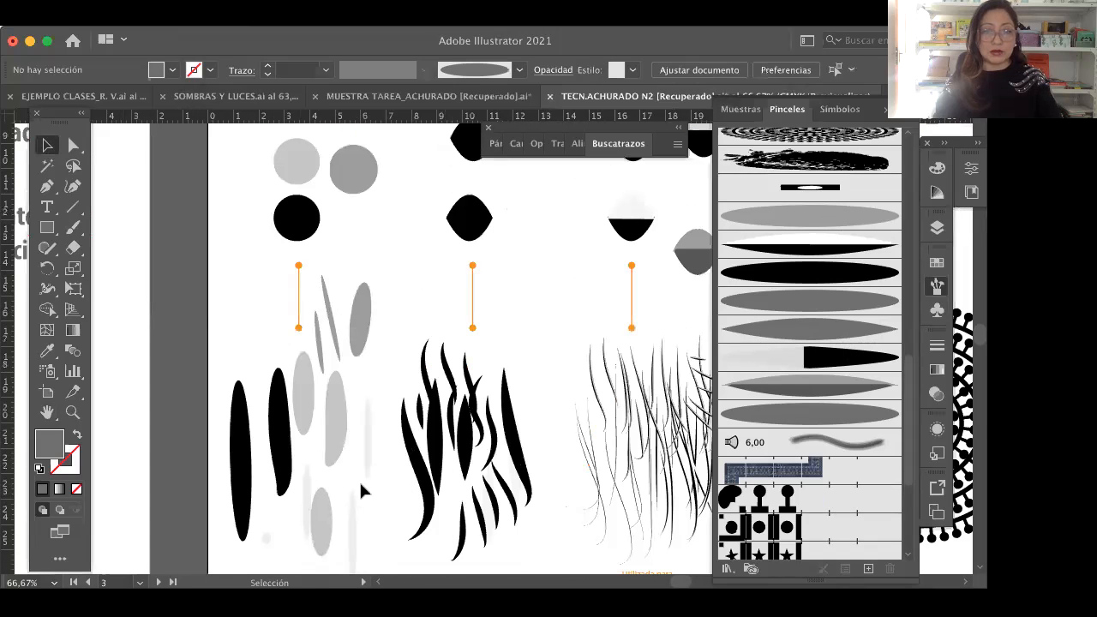
pyautogui.click(346, 483)
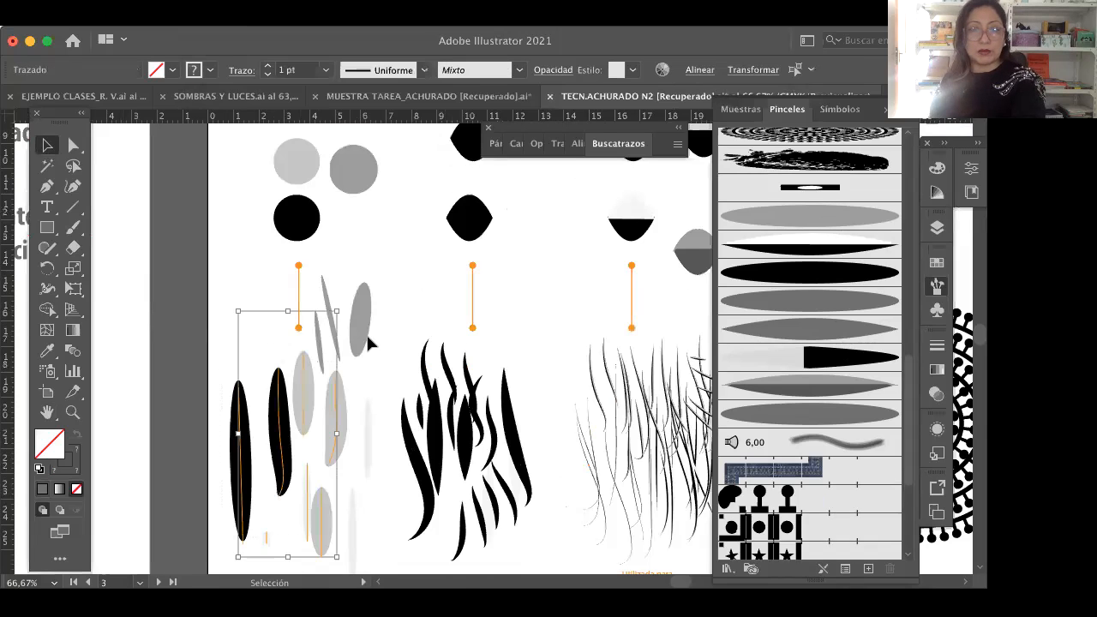
pyautogui.press('Delete')
pyautogui.click(325, 405)
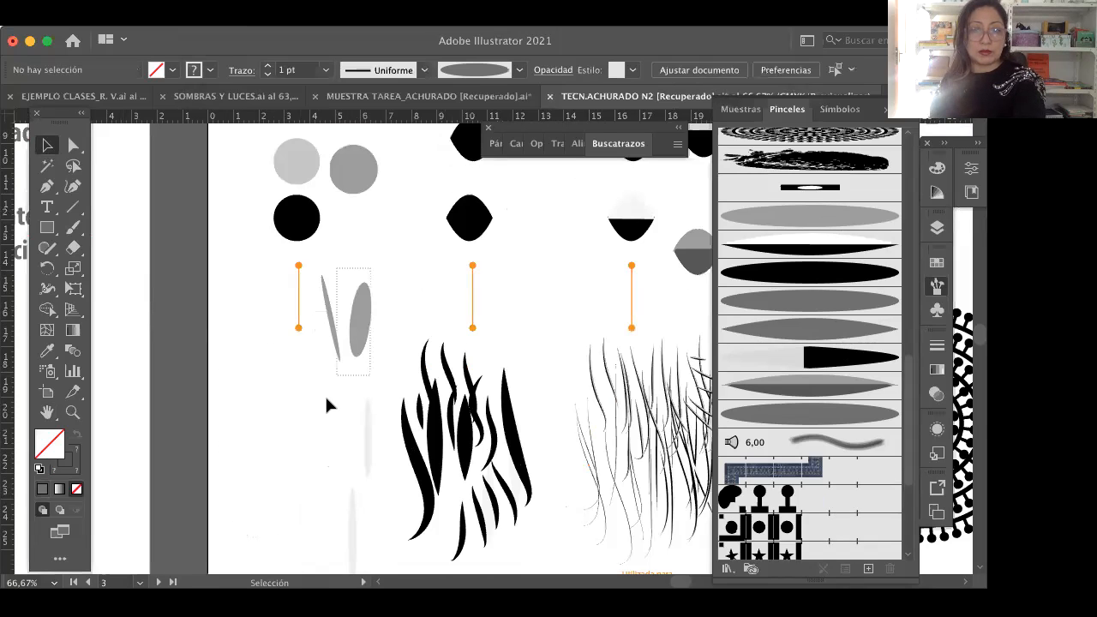
pyautogui.press('Delete')
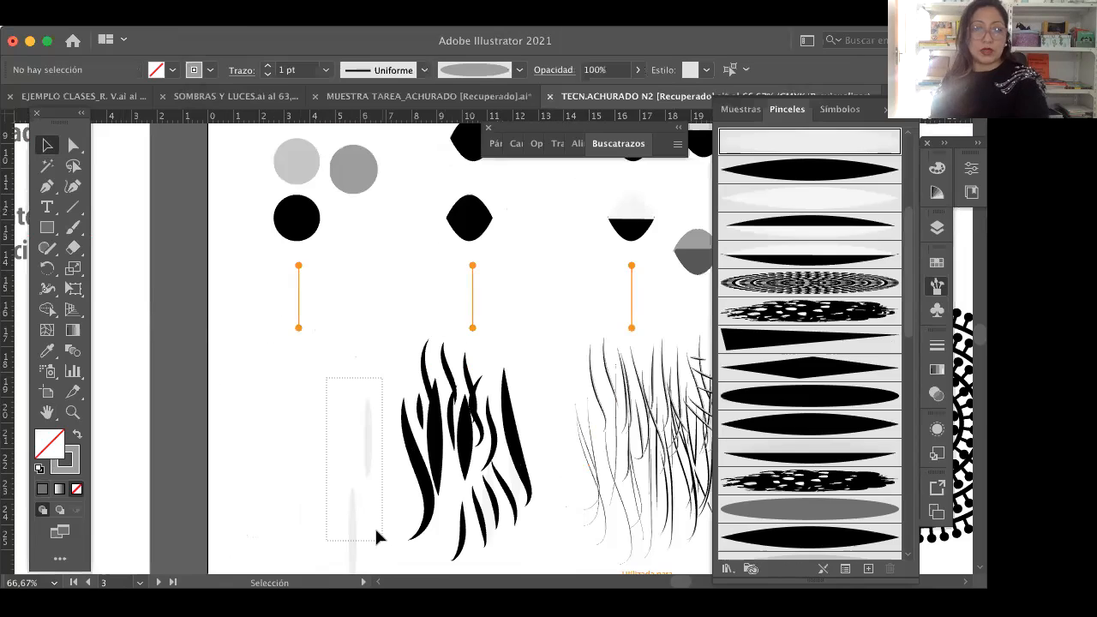
pyautogui.press('super+z')
pyautogui.press('super+shift+a')
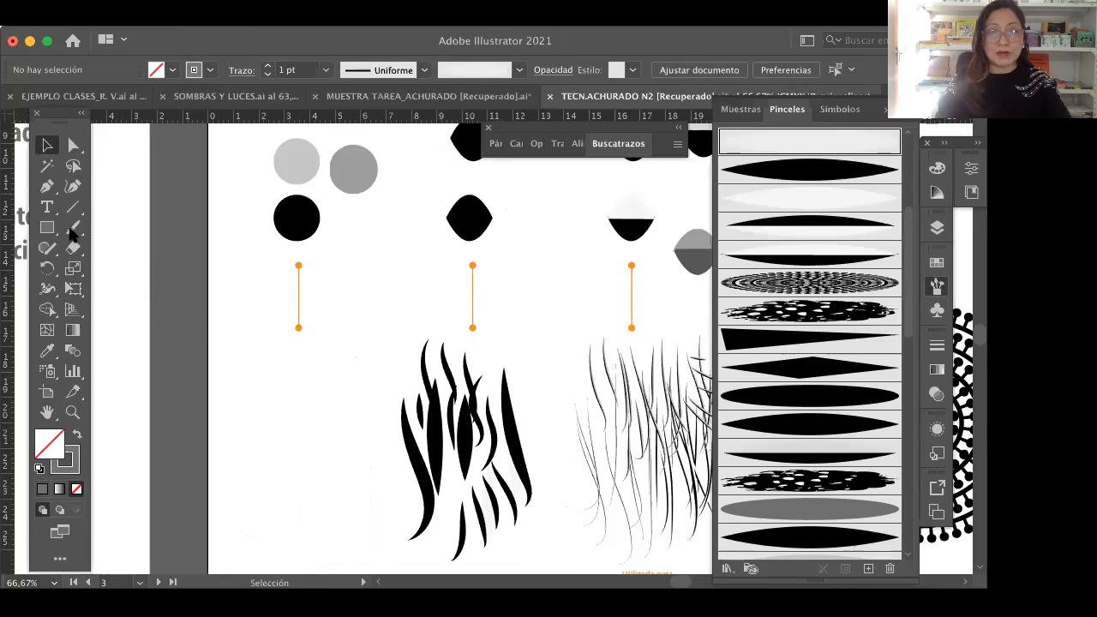
# Step: Paint five grey hatching strokes below the circle column with the Paintbrush, using the new dark grey ellipse art brush
pyautogui.click(72, 228)
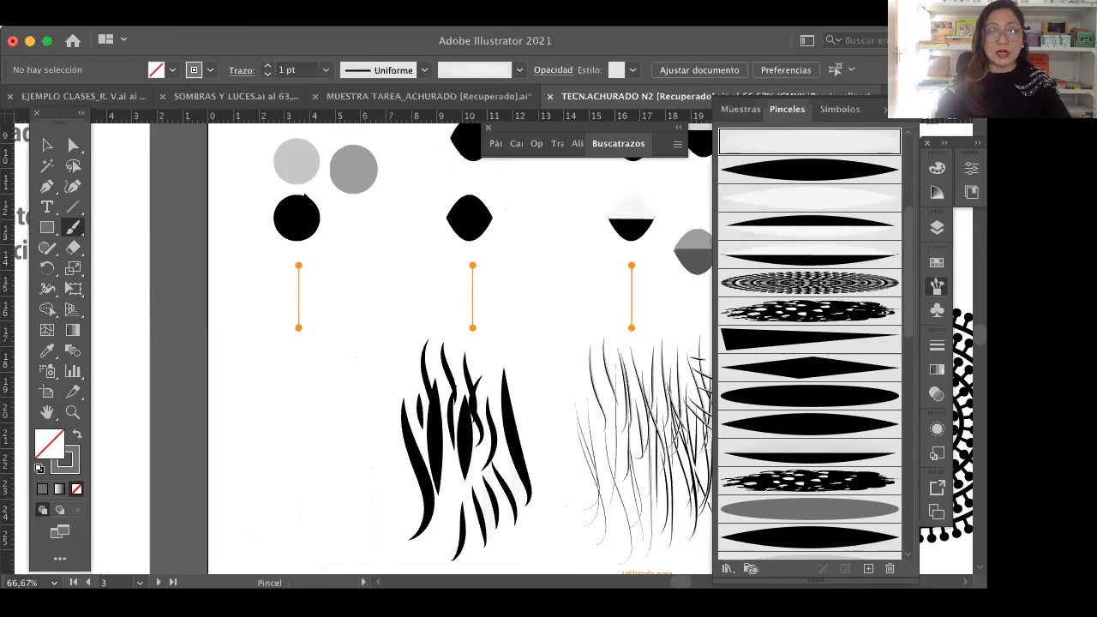
pyautogui.click(349, 198)
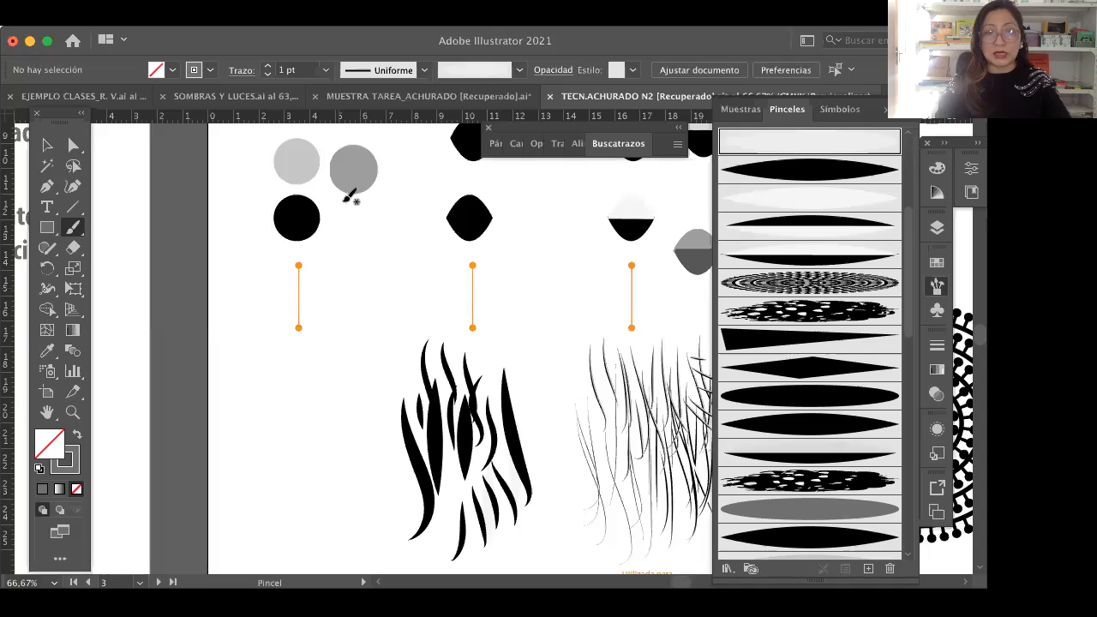
pyautogui.scroll(5, 835, 316)
pyautogui.scroll(-3, 845, 319)
pyautogui.scroll(2, 853, 352)
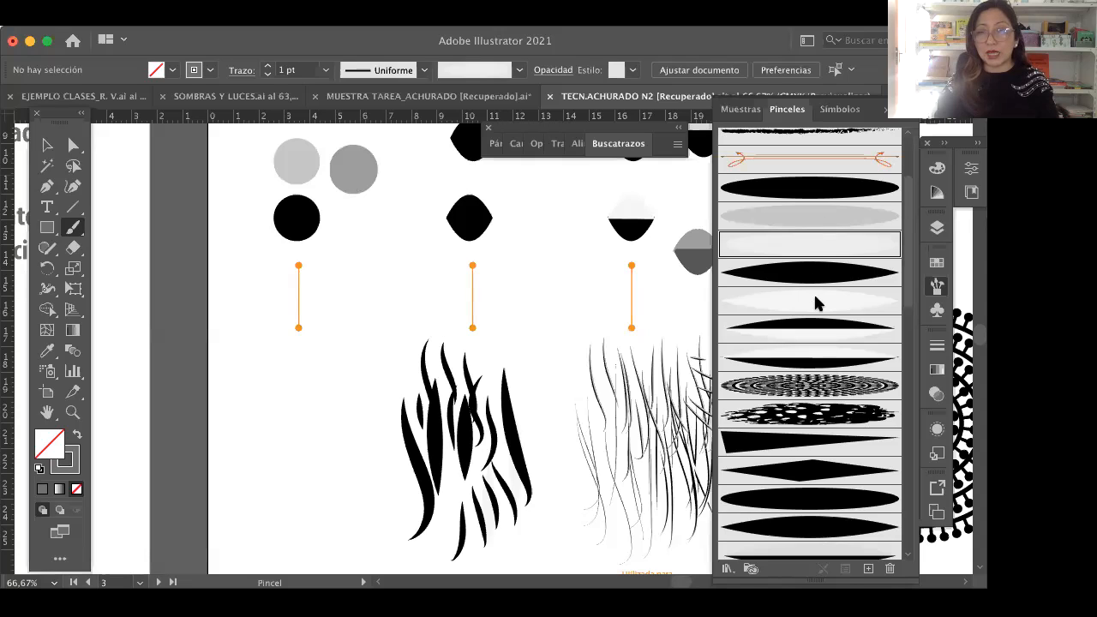
pyautogui.scroll(-2, 831, 339)
pyautogui.scroll(-8, 827, 360)
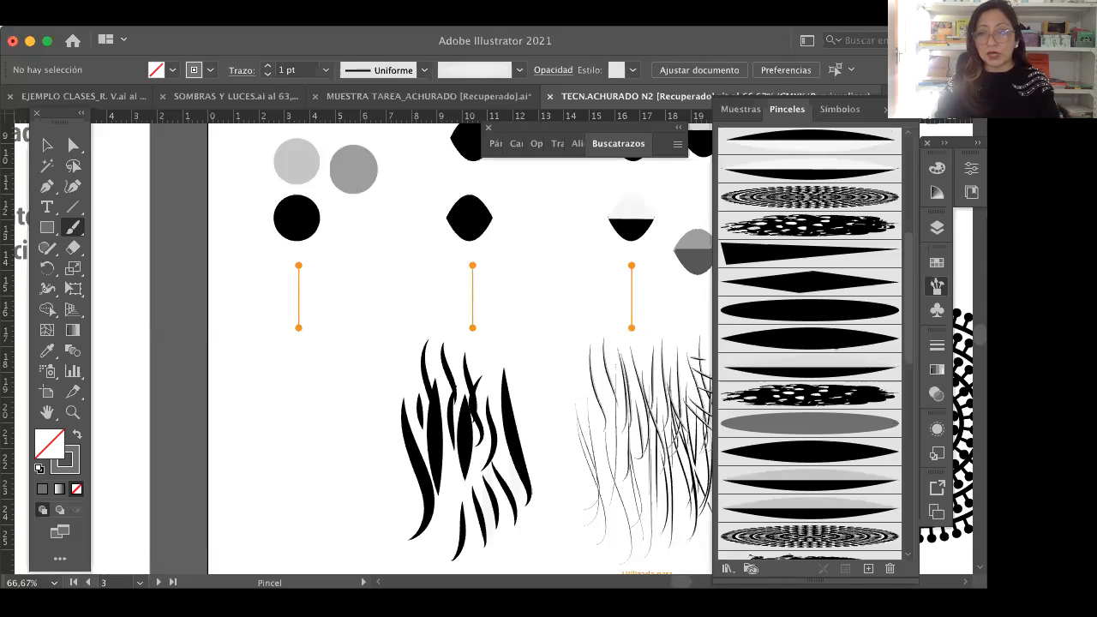
pyautogui.scroll(-2, 820, 420)
pyautogui.click(820, 396)
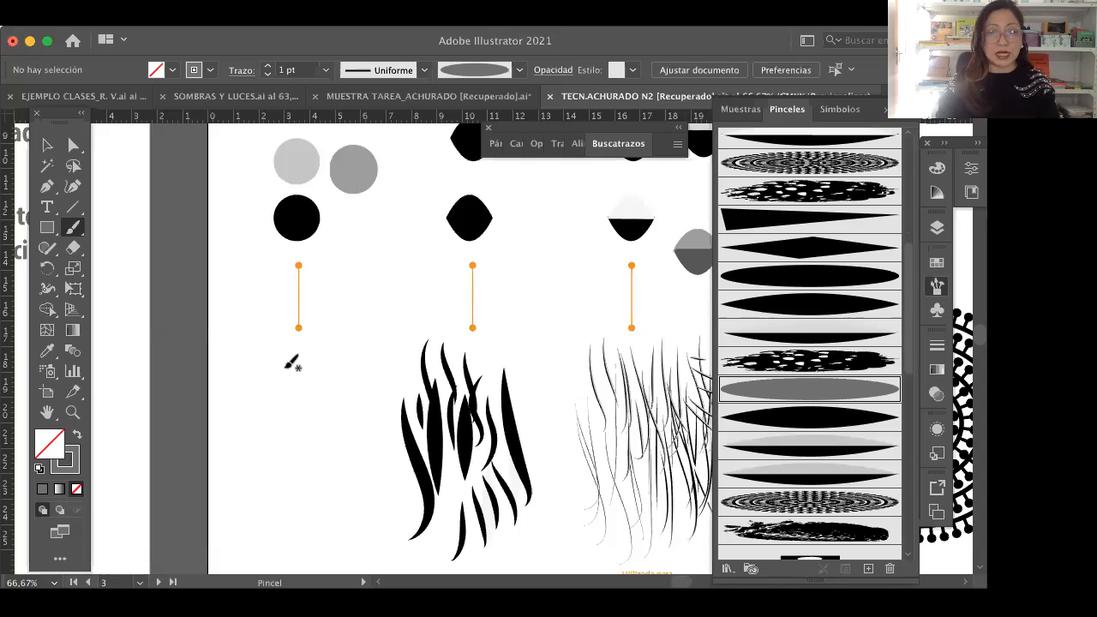
pyautogui.moveTo(256, 496)
pyautogui.mouseDown()
pyautogui.moveTo(263, 347)
pyautogui.moveTo(290, 505)
pyautogui.mouseUp()
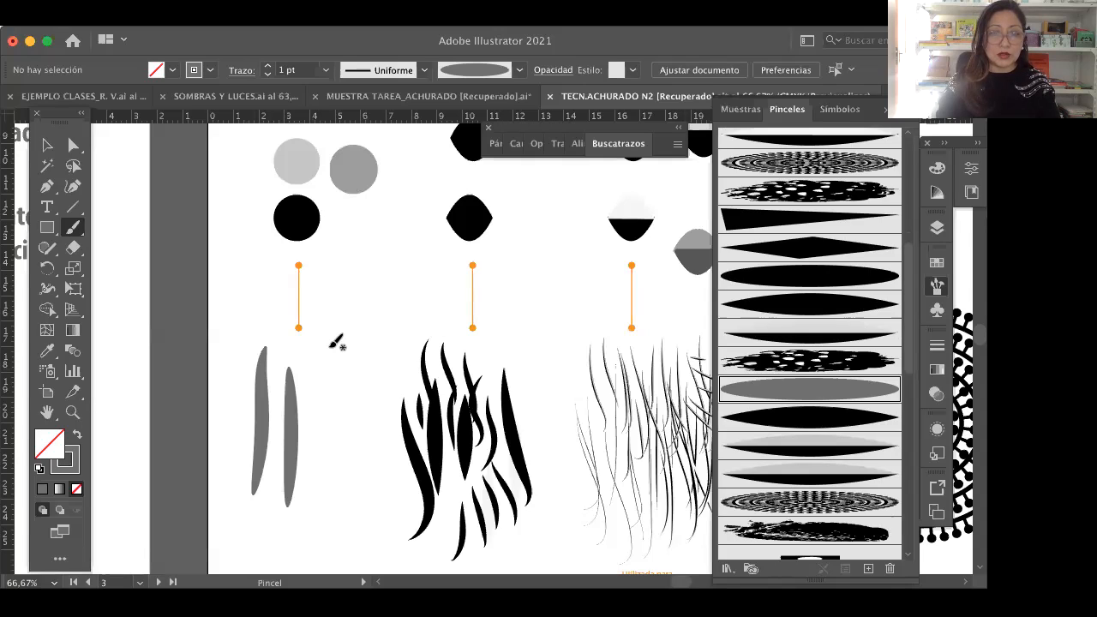
pyautogui.moveTo(317, 370); pyautogui.dragTo(316, 502)
pyautogui.moveTo(257, 403); pyautogui.dragTo(228, 336)
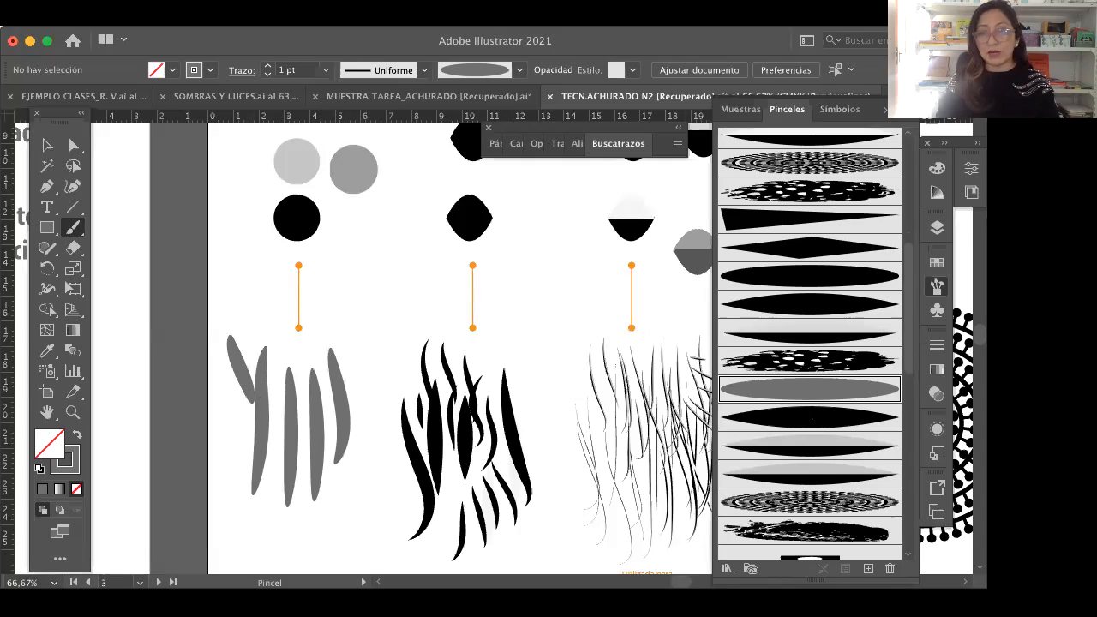
# Step: Paint three thick black strokes over the grey ones using the black ellipse brush Pincel de arte 1
pyautogui.scroll(-3, 825, 380)
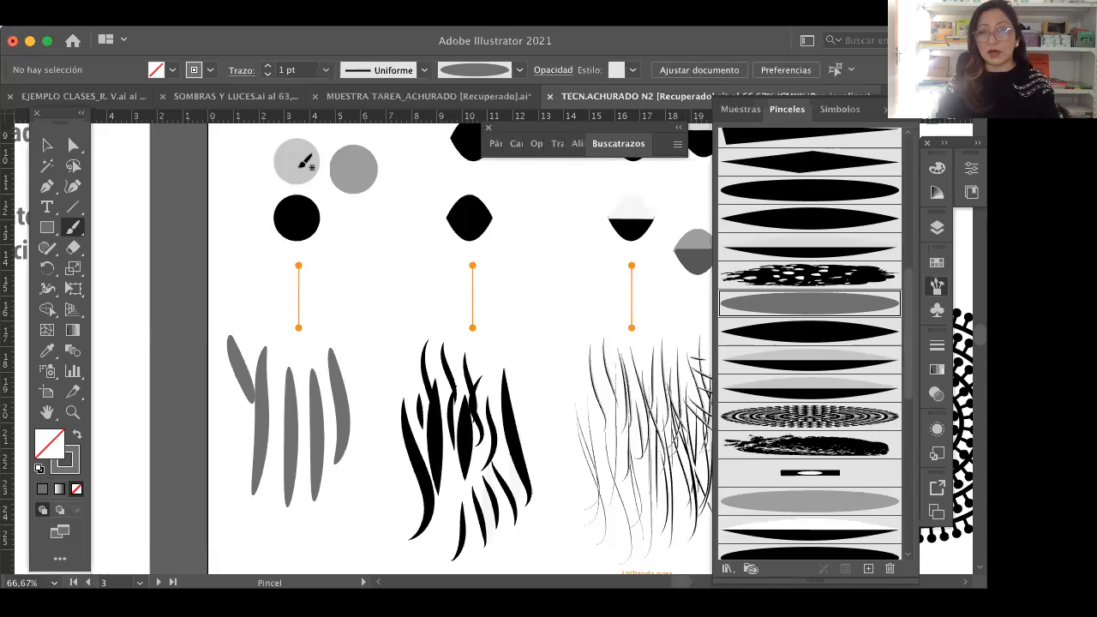
pyautogui.scroll(-2, 838, 458)
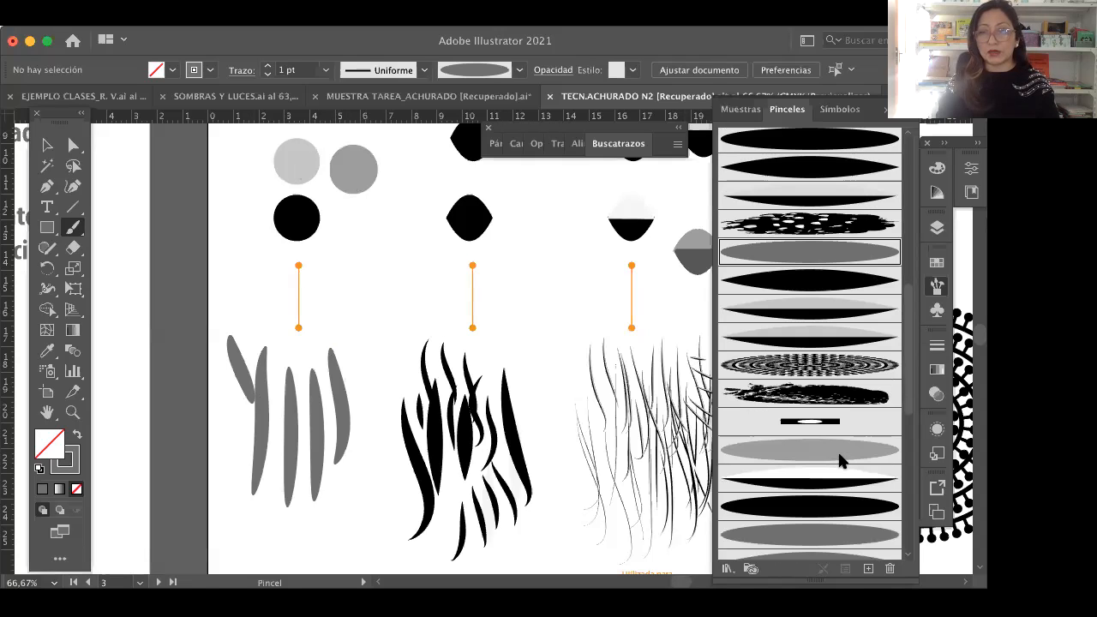
pyautogui.scroll(10, 840, 460)
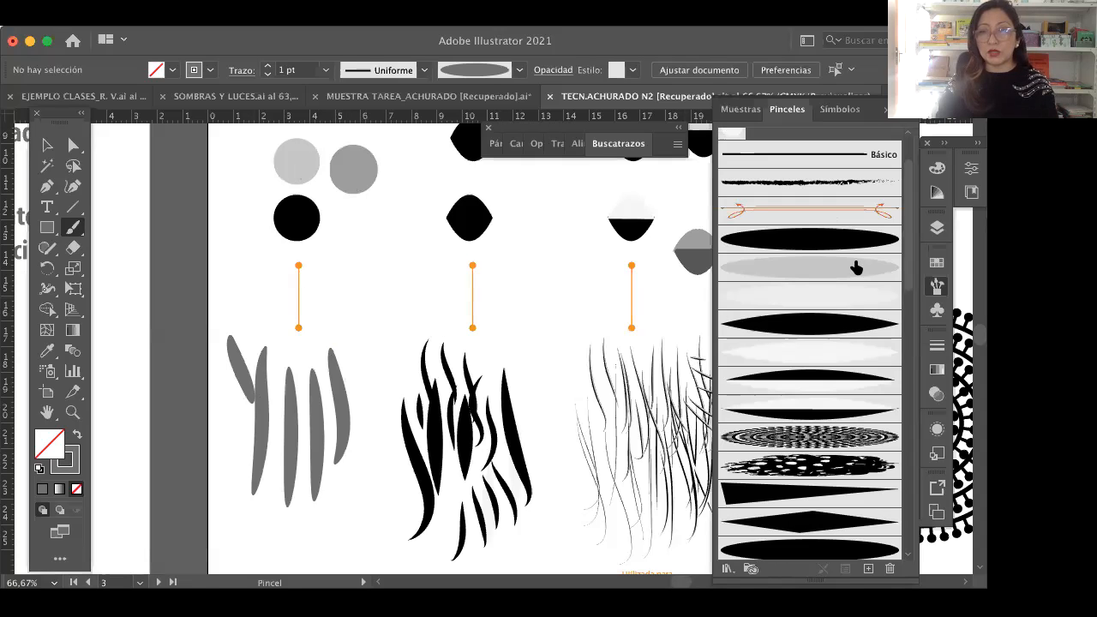
pyautogui.click(830, 243)
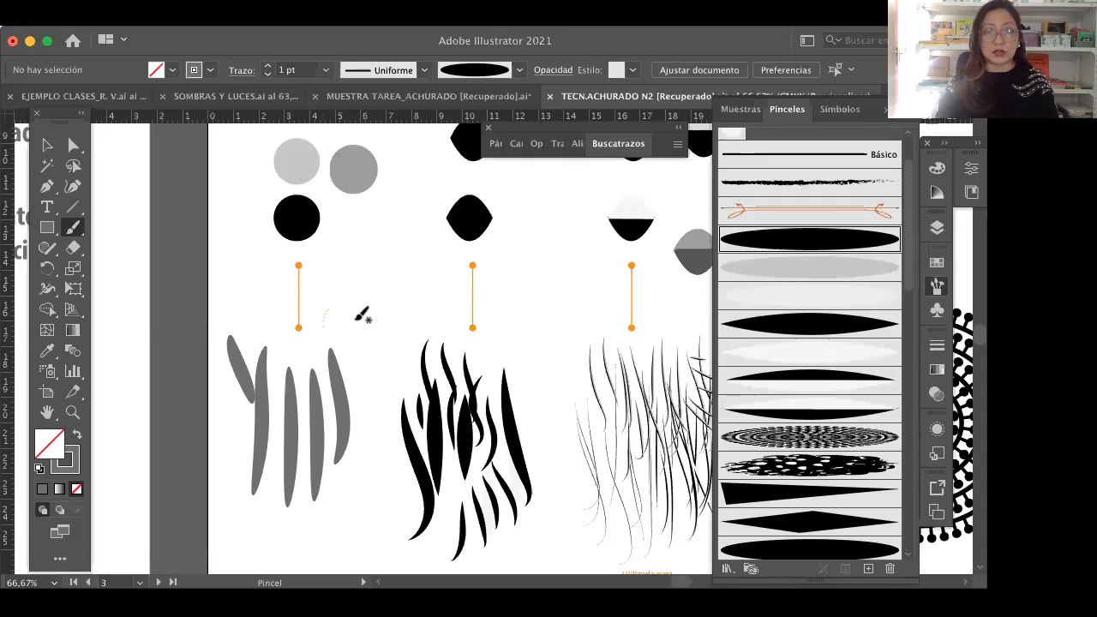
pyautogui.moveTo(329, 312); pyautogui.dragTo(331, 427)
pyautogui.moveTo(351, 315); pyautogui.dragTo(336, 439)
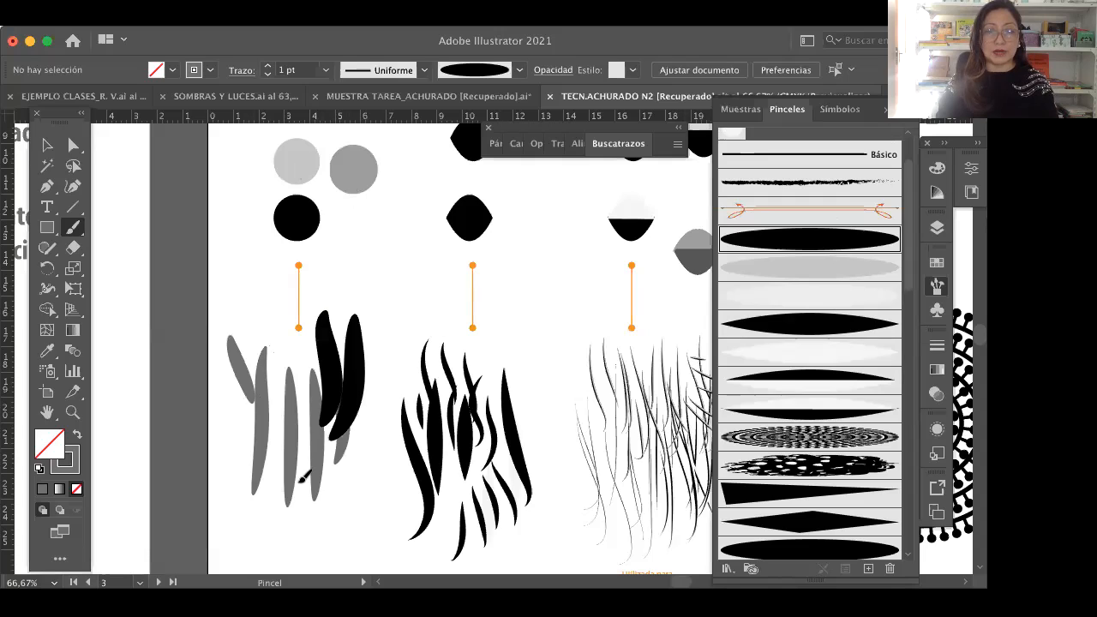
pyautogui.moveTo(268, 343); pyautogui.dragTo(305, 469)
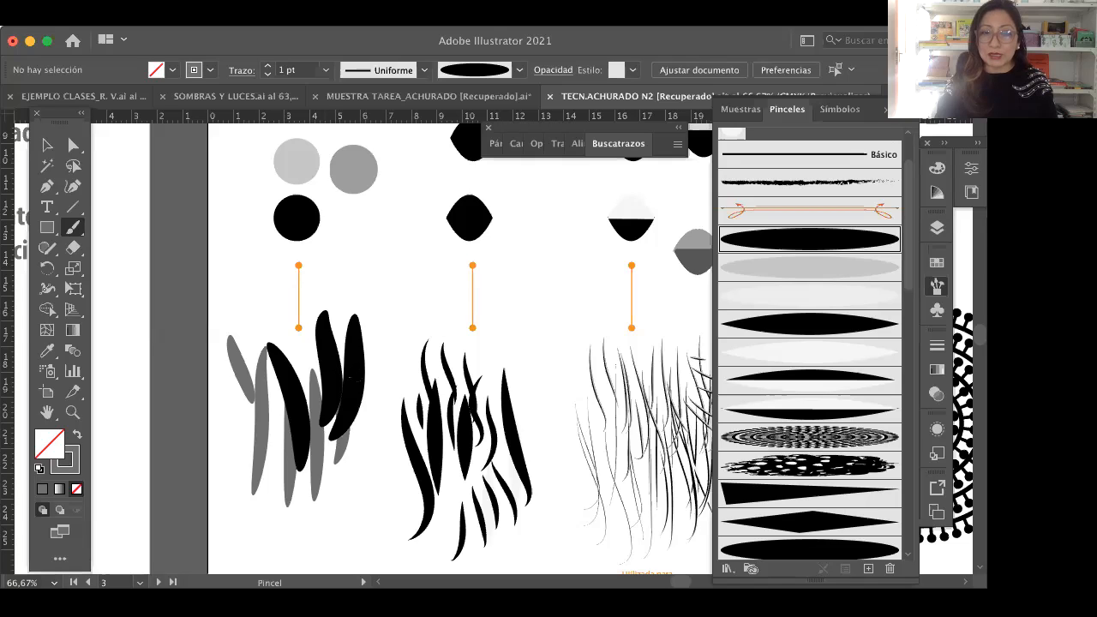
# Step: Set the fixed width of Pincel de arte 1 to 11% and apply the change to the existing strokes
pyautogui.doubleClick(811, 245)
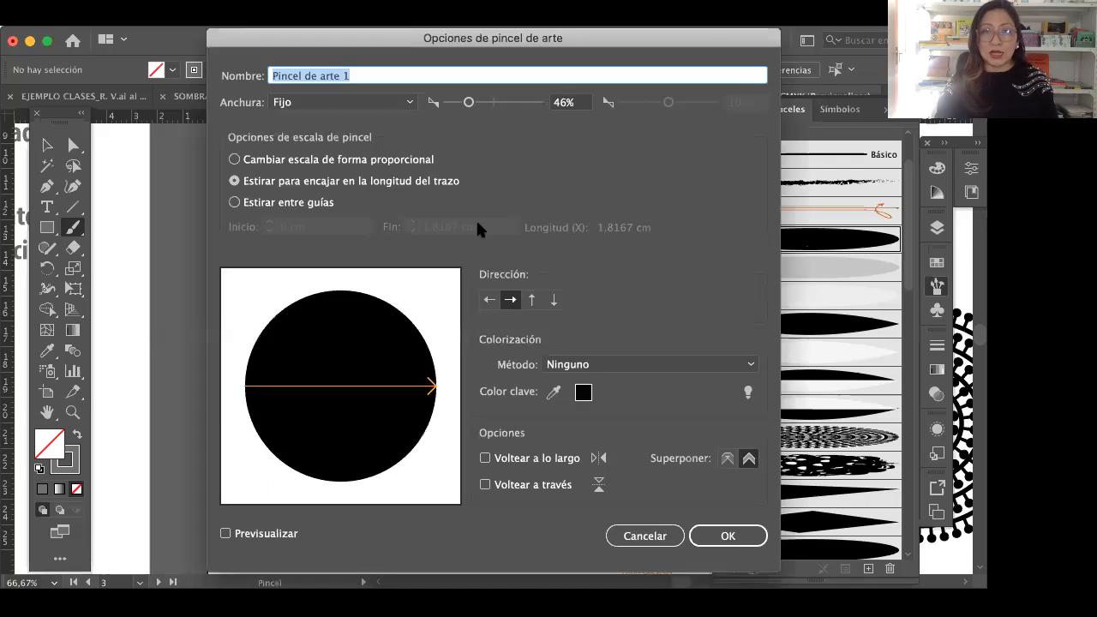
pyautogui.click(146, 188)
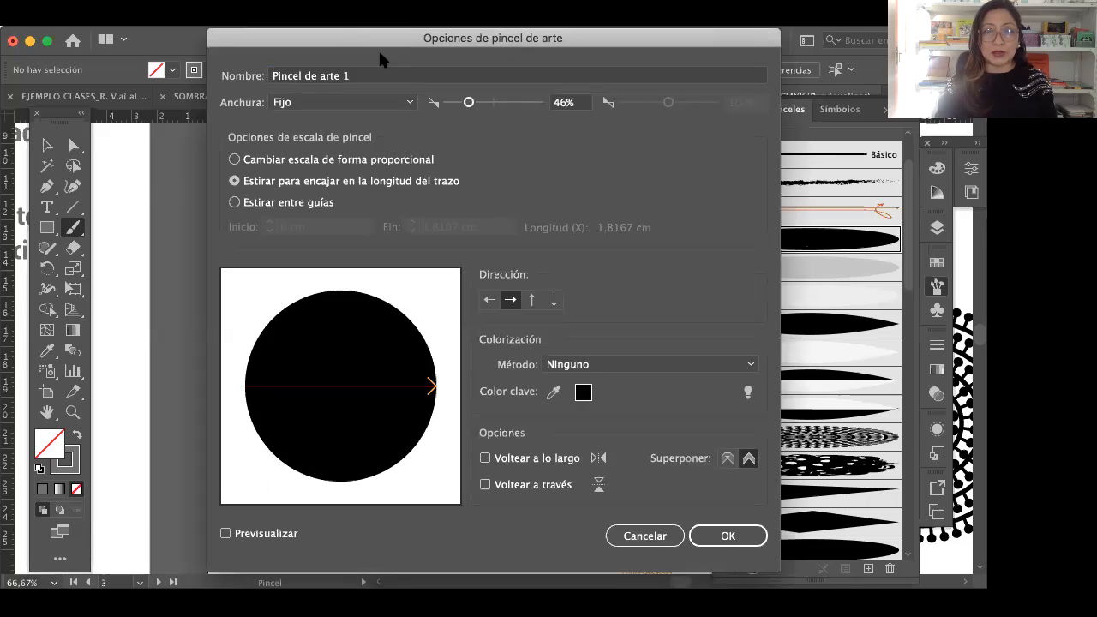
pyautogui.click(452, 101)
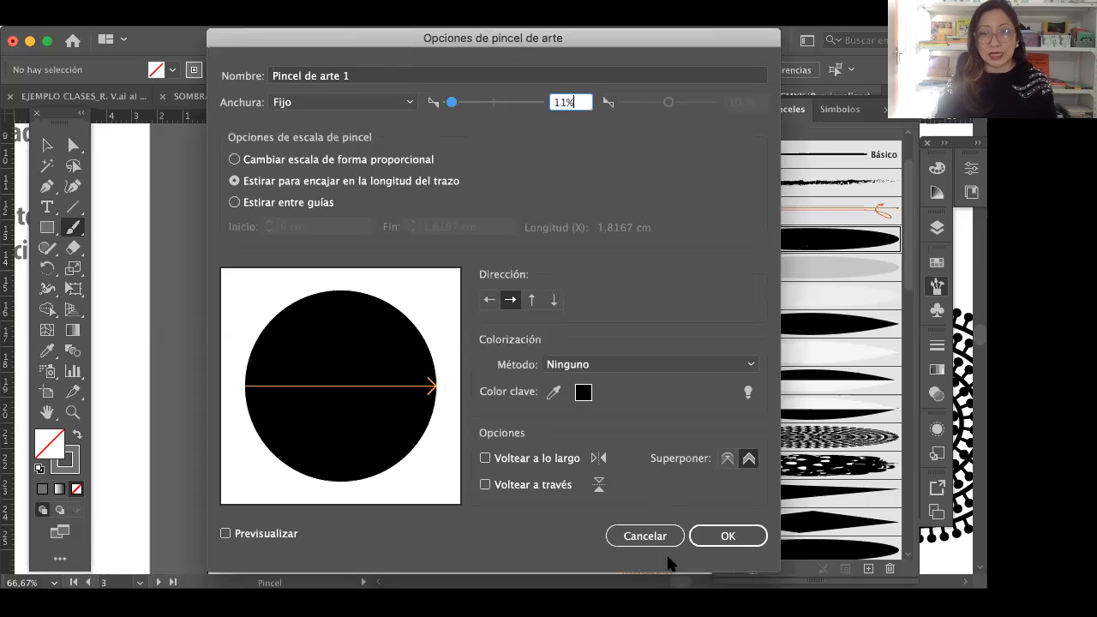
pyautogui.click(716, 540)
pyautogui.click(433, 329)
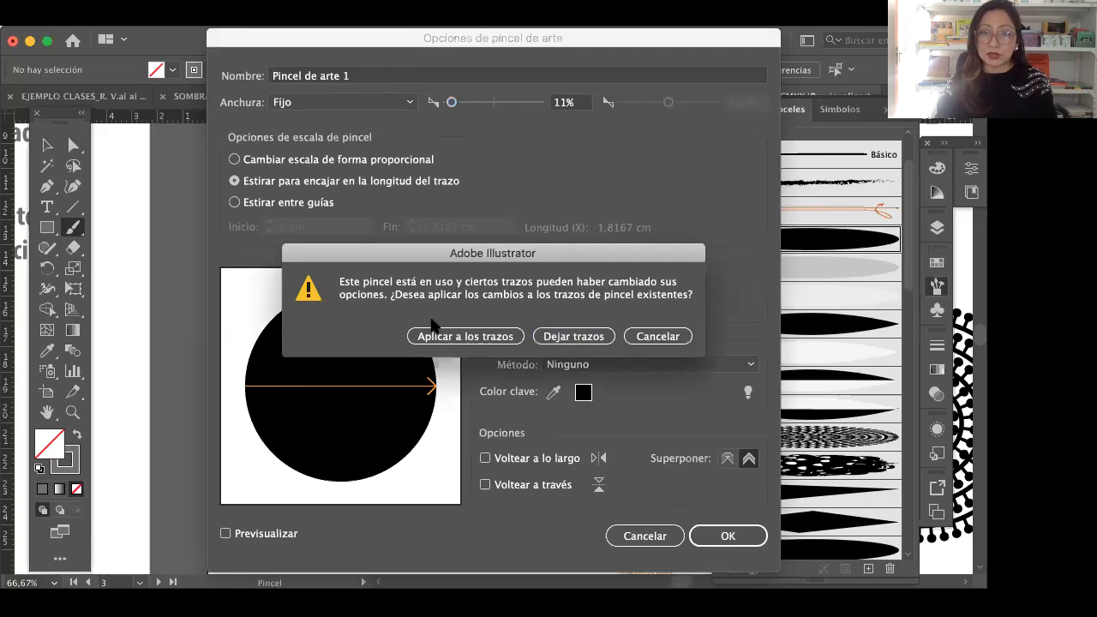
pyautogui.click(437, 335)
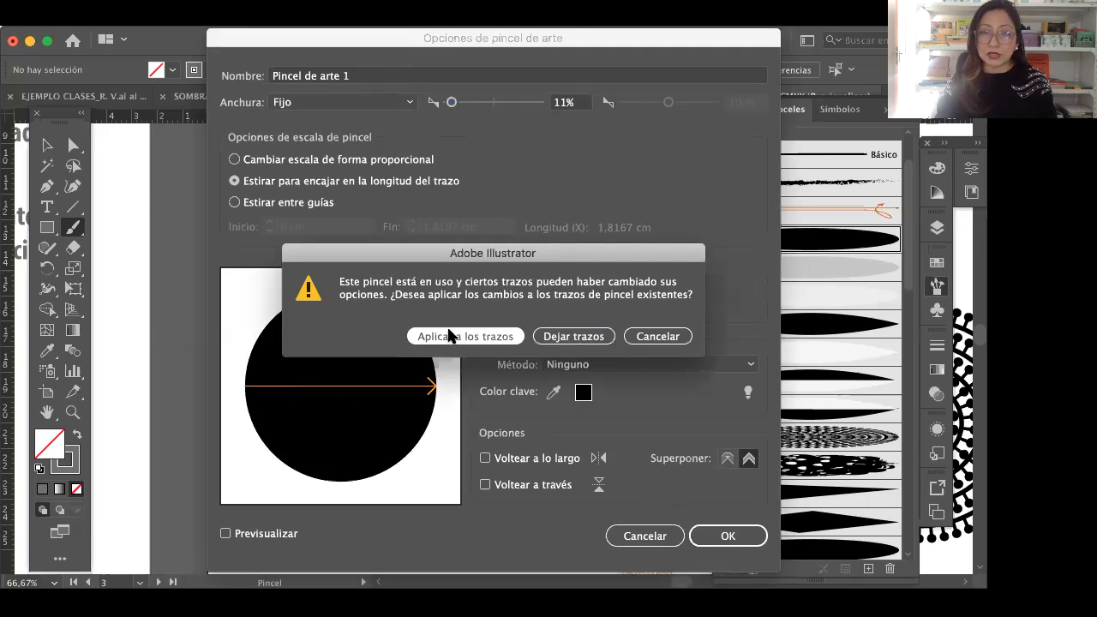
pyautogui.click(499, 343)
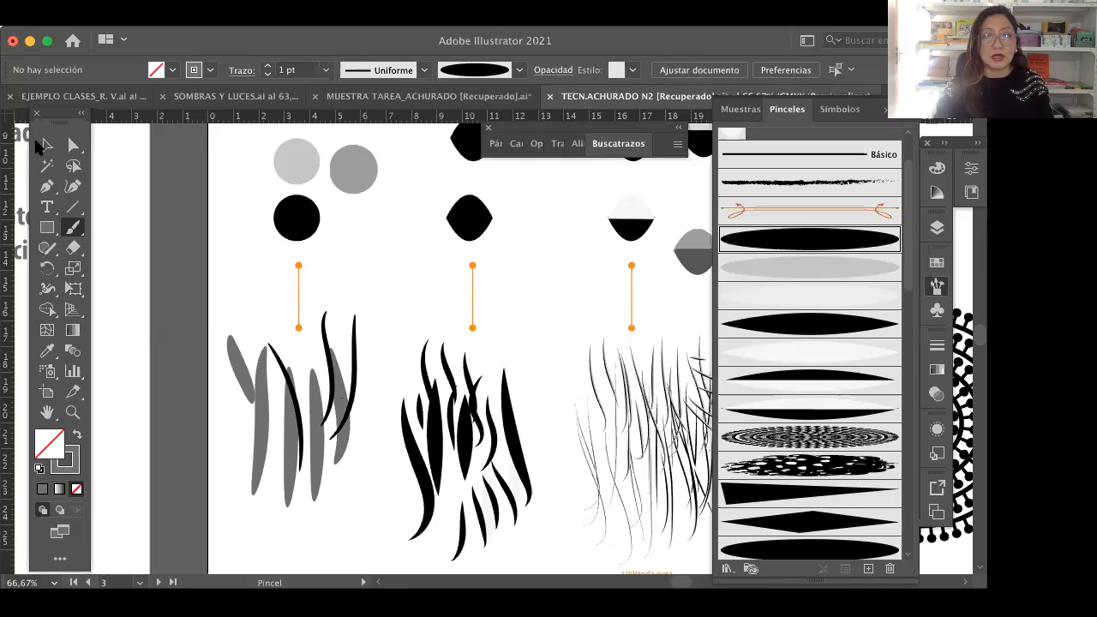
# Step: Inspect the hatching strokes' paths in outline view, return to the normal preview, and compare the brush shapes with their sample strokes
pyautogui.press('v')
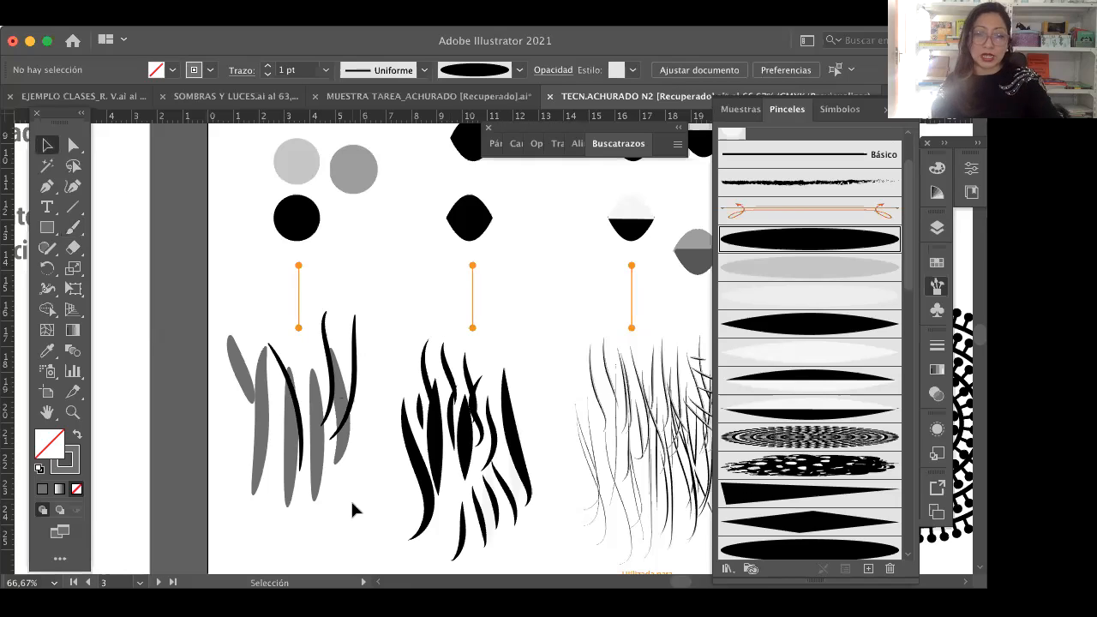
pyautogui.press('a')
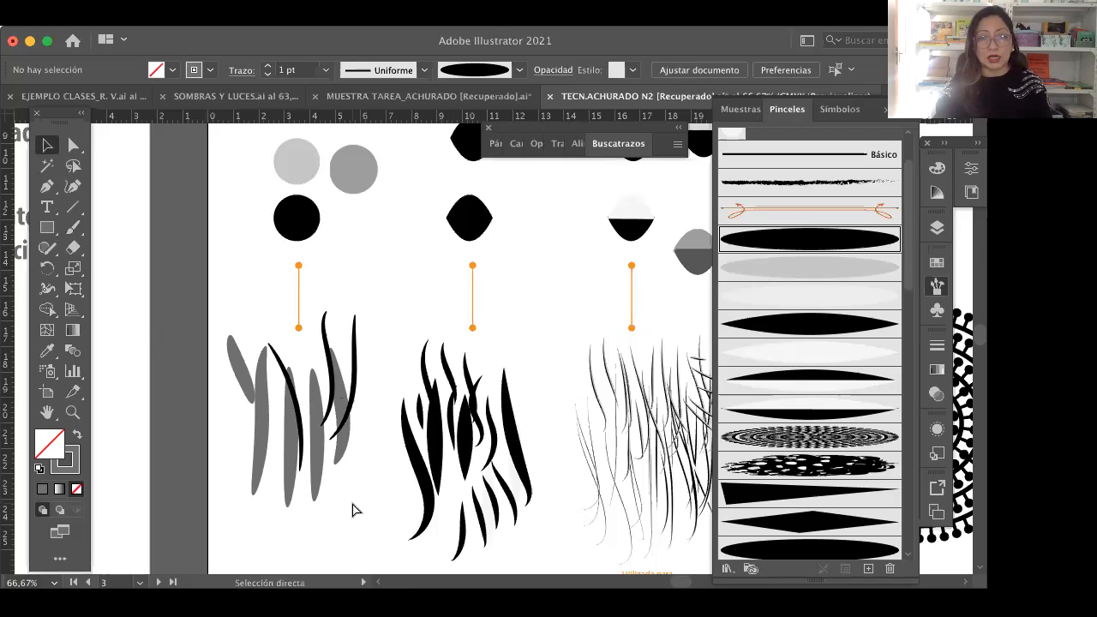
pyautogui.hotkey('ctrl', 'y')
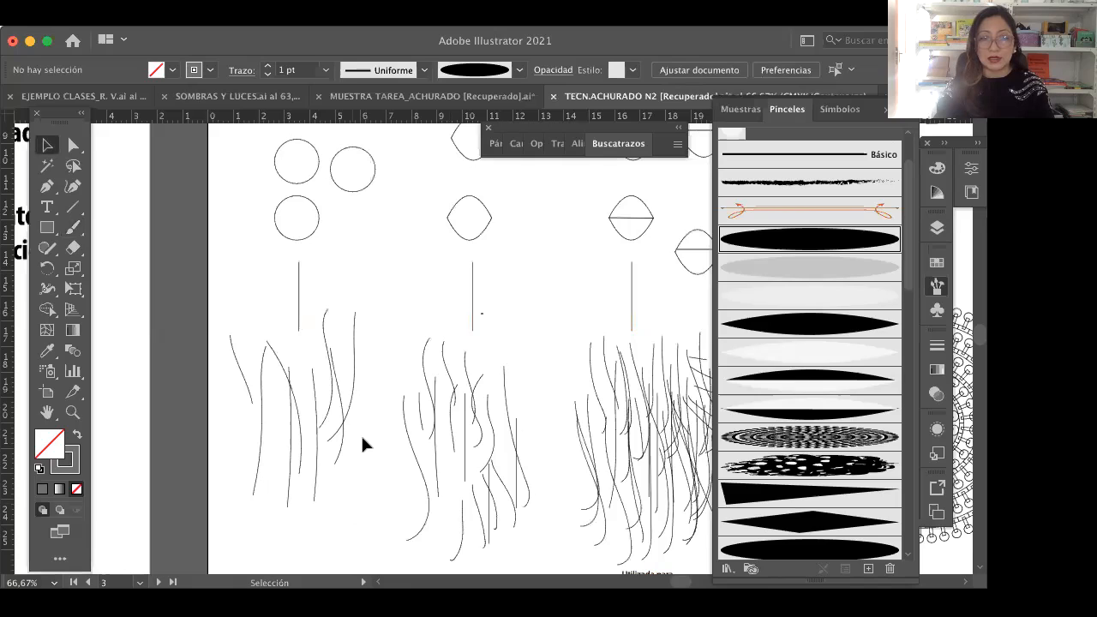
pyautogui.hscroll(-1, 367, 442)
pyautogui.press('v')
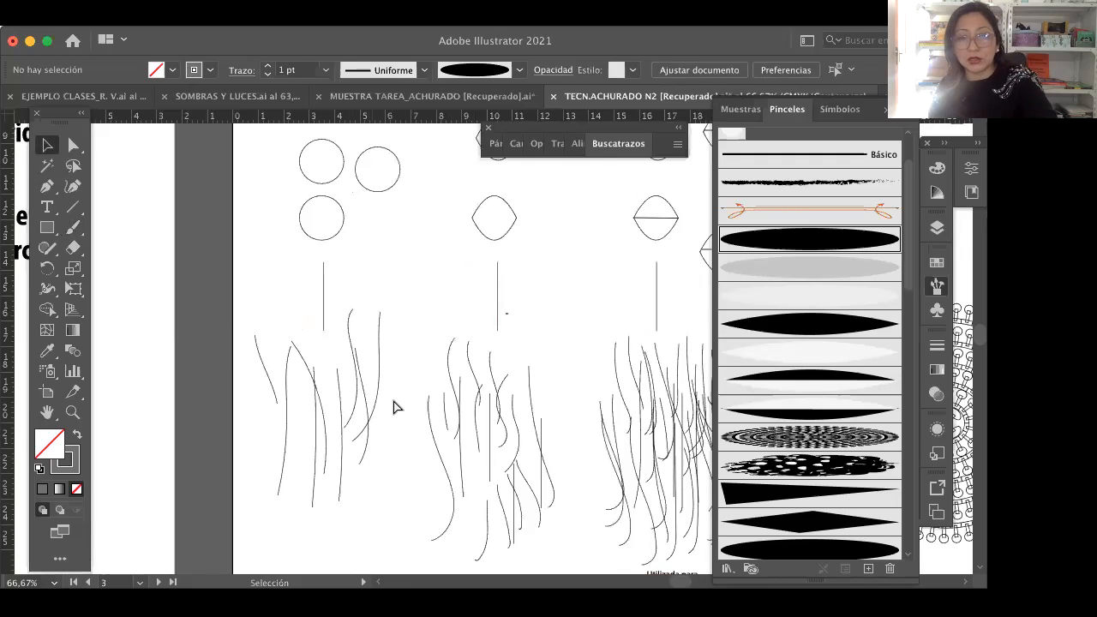
pyautogui.hscroll(-1, 394, 407)
pyautogui.hotkey('ctrl', 'y')
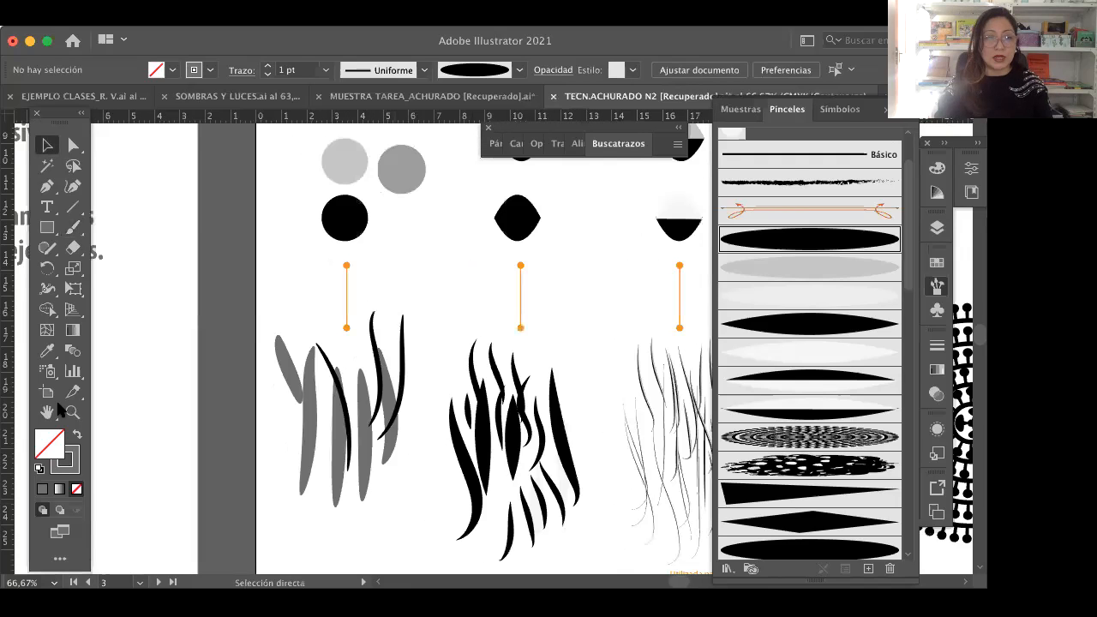
pyautogui.press('space')
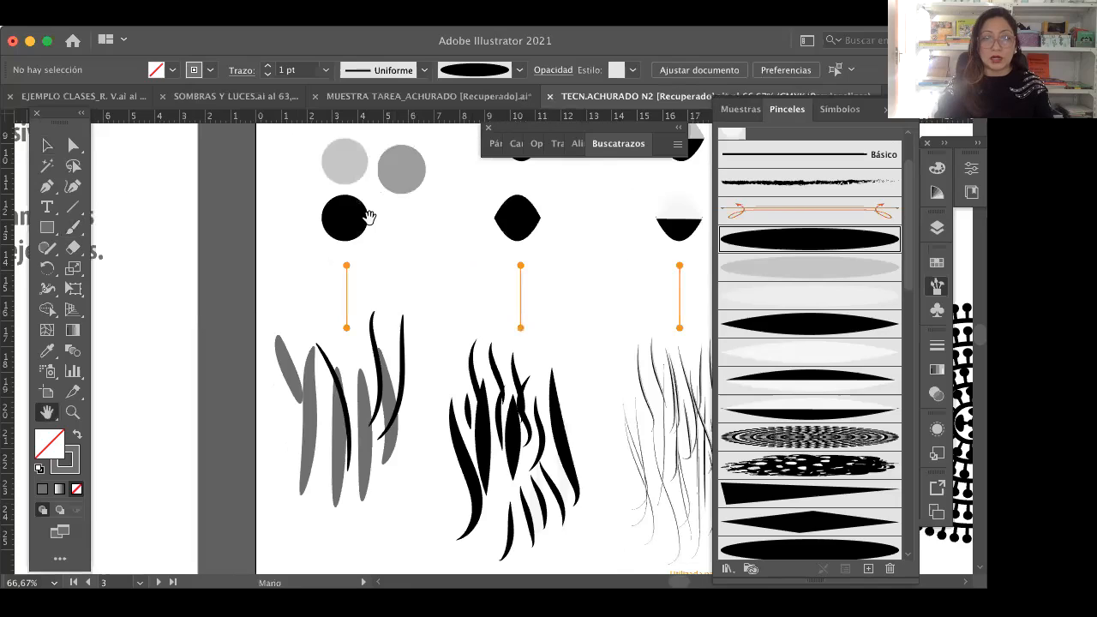
pyautogui.scroll(3, 369, 216)
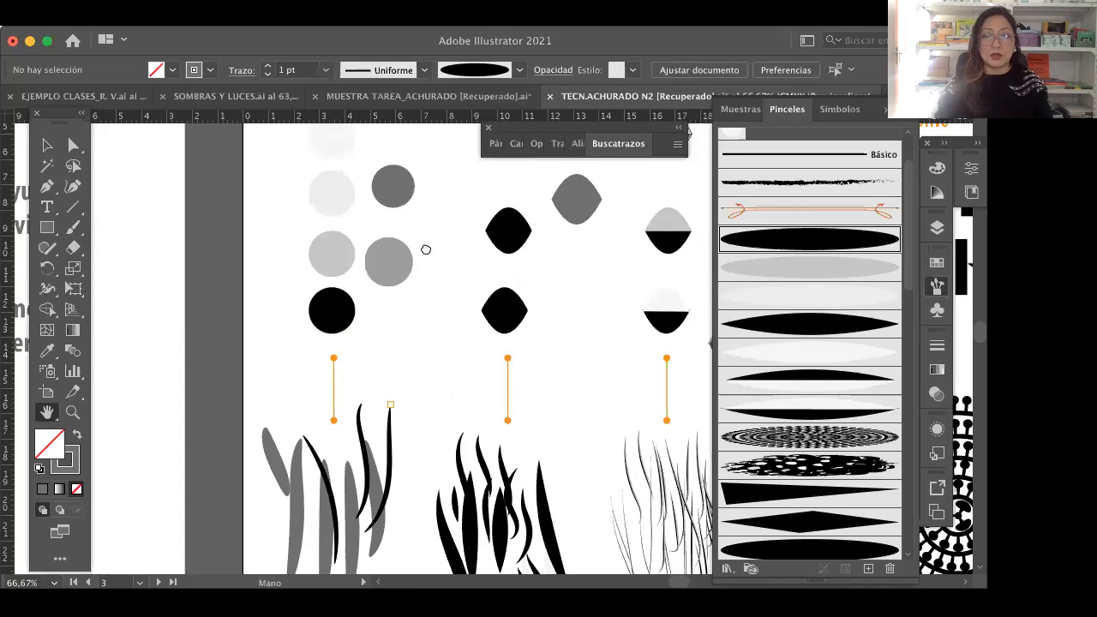
pyautogui.hscroll(3, 445, 300)
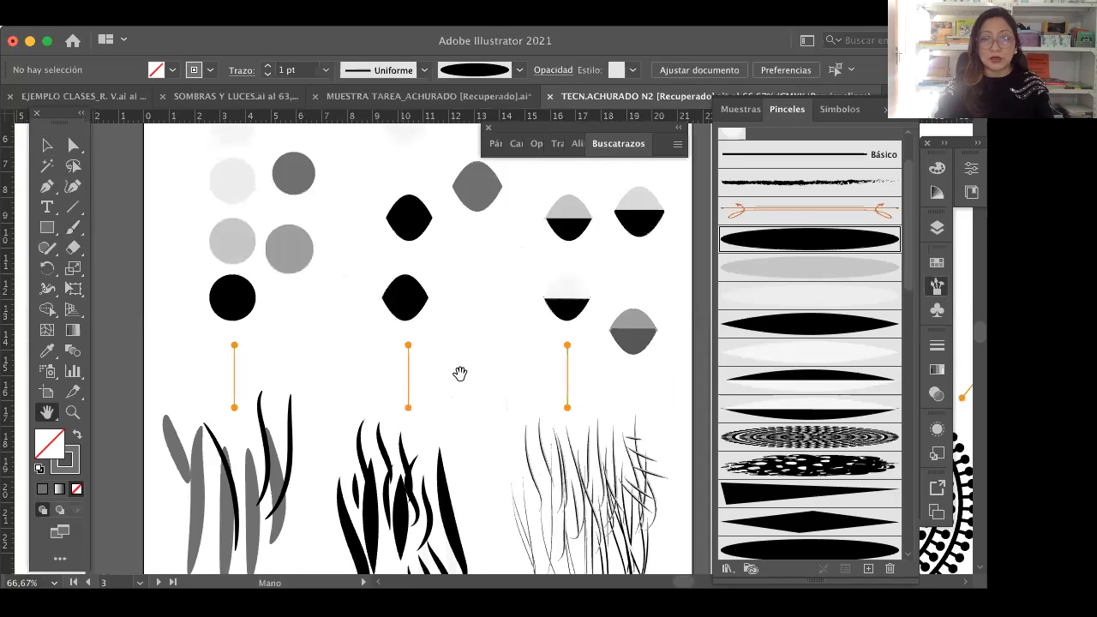
pyautogui.scroll(-3, 466, 315)
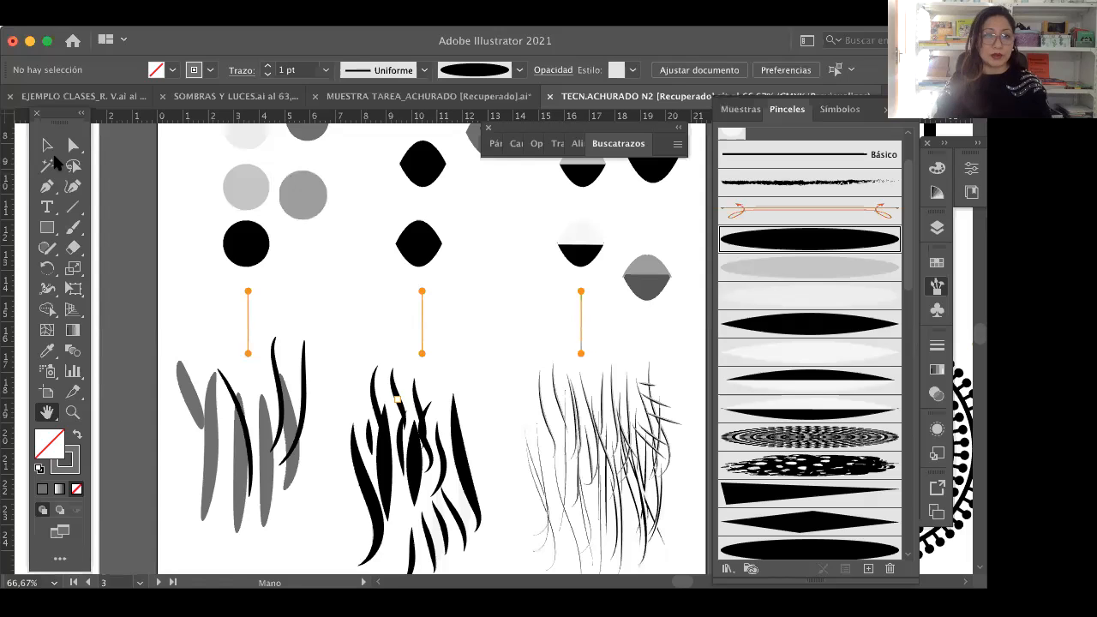
# Step: Undo the brush width change, the new black and grey strokes, and the deletion of the old samples below the circles
pyautogui.click(48, 146)
pyautogui.press('super+z')
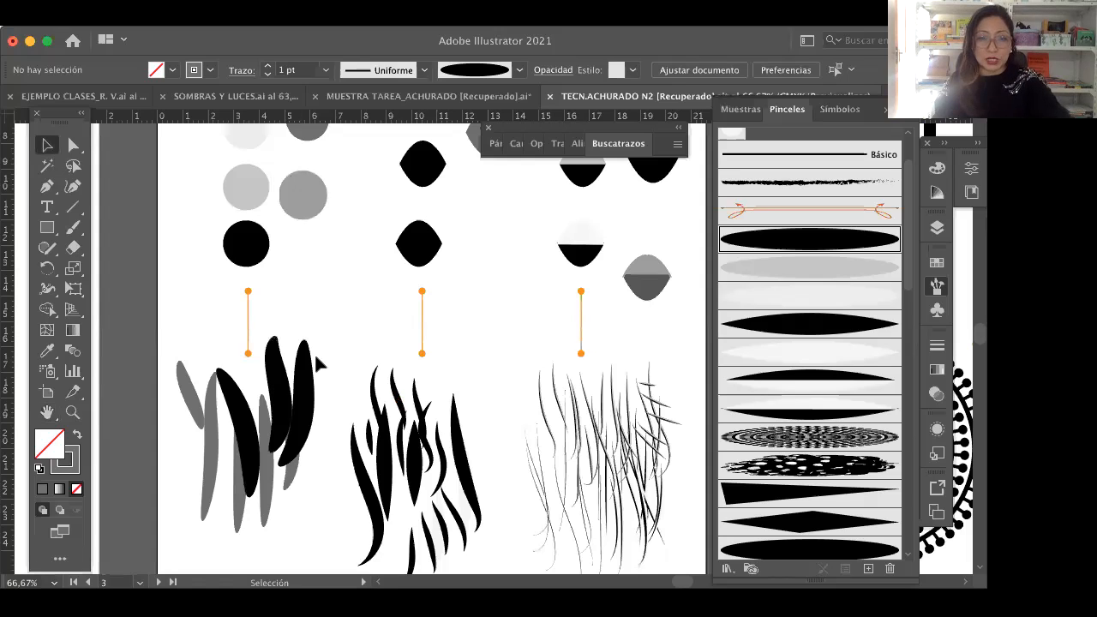
pyautogui.press('super+z')
pyautogui.press('super+z')
pyautogui.press('super+z')
pyautogui.press('super+z')
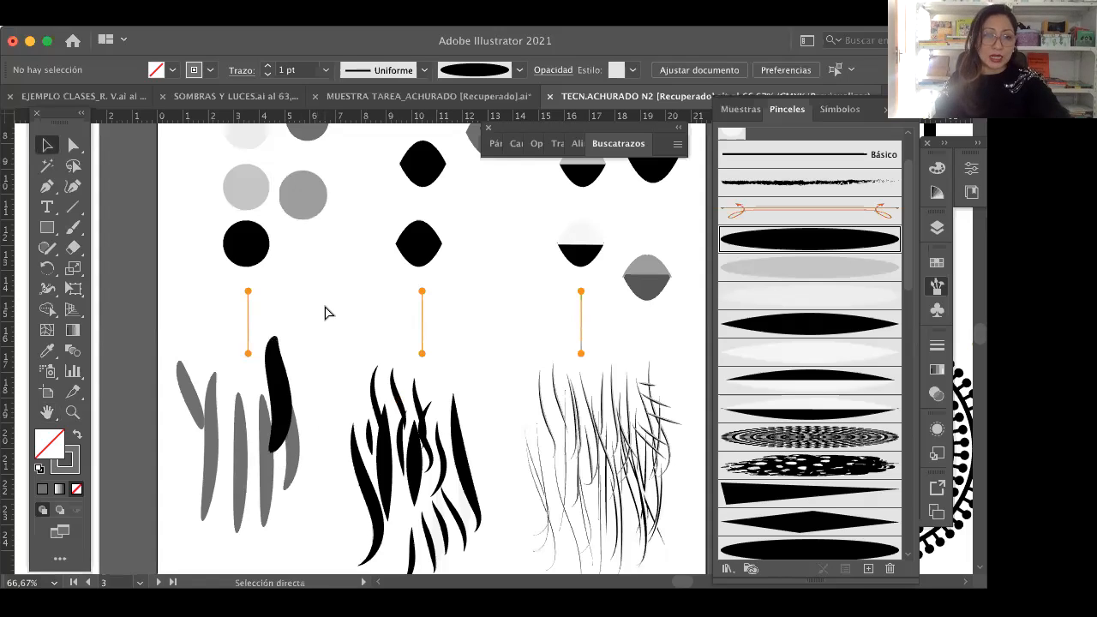
pyautogui.press('super+z')
pyautogui.press('super+z')
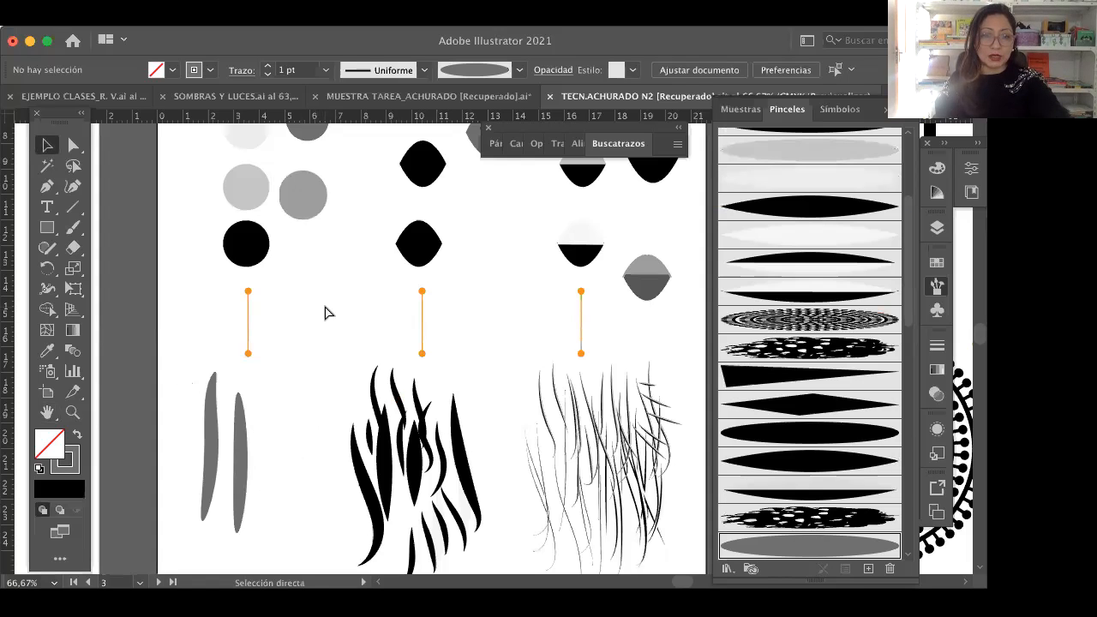
pyautogui.press('super+z')
pyautogui.press('super+z')
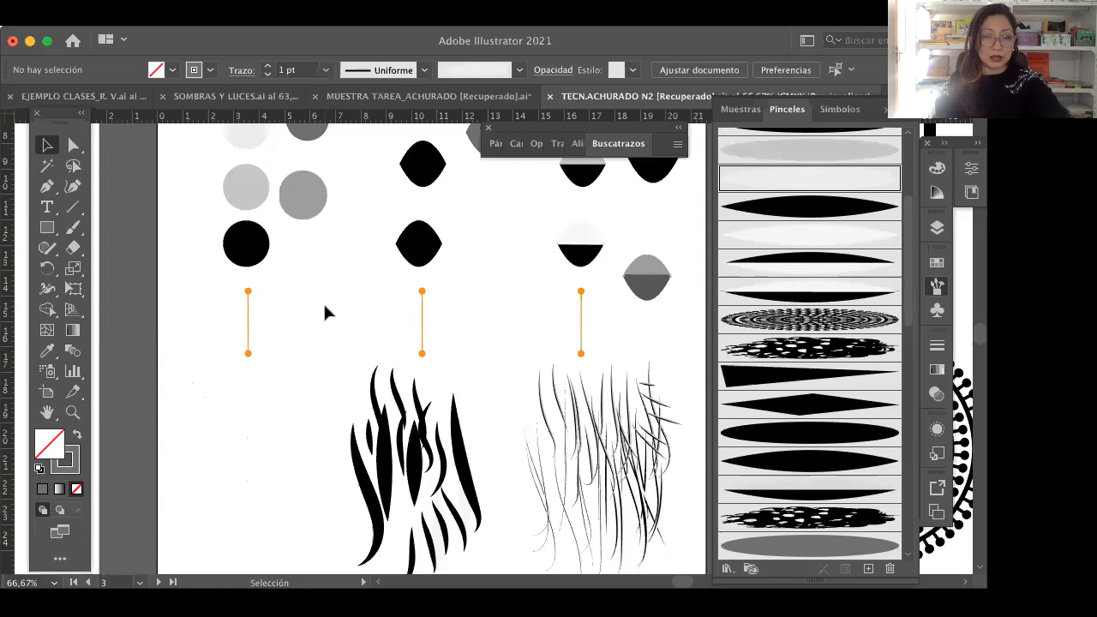
pyautogui.press('super+z')
pyautogui.press('super+z')
pyautogui.click(170, 388)
# Step: Look over the circle, lens and two-tone base shapes under the TÉCNICA ACHURADO/ Brochas básicas heading
pyautogui.press('space')
pyautogui.moveTo(461, 286); pyautogui.dragTo(474, 370)
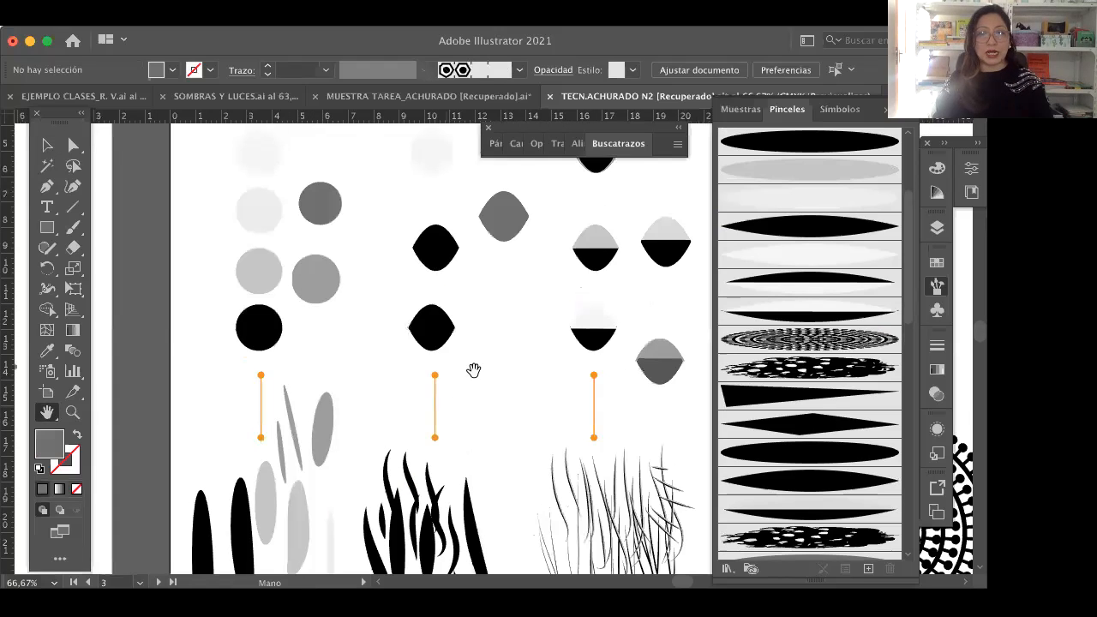
pyautogui.scroll(3, 474, 371)
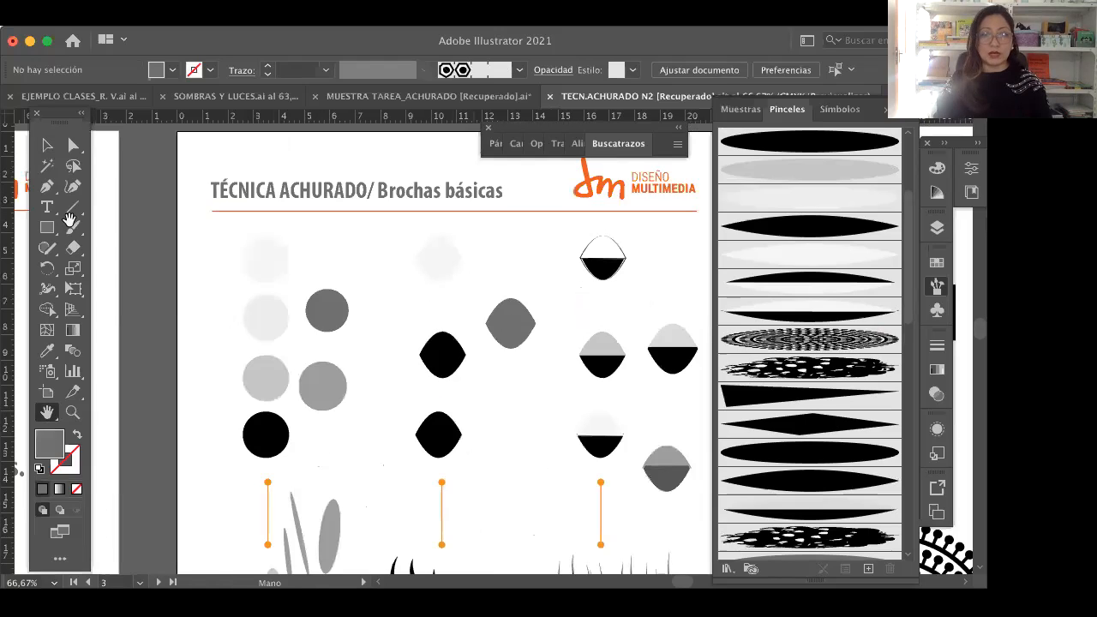
pyautogui.click(49, 146)
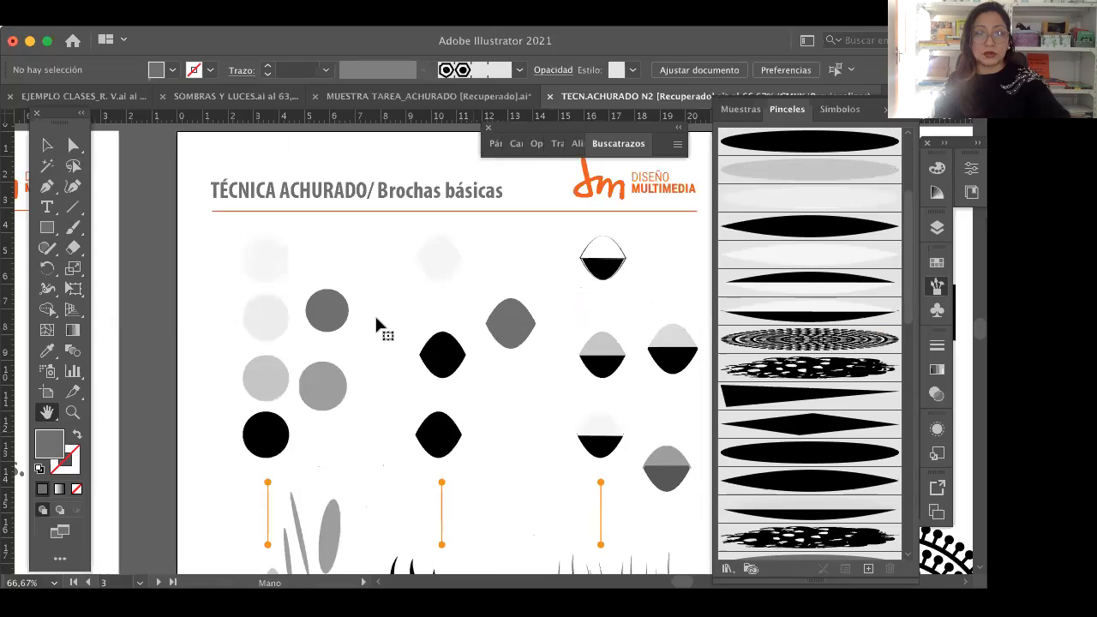
# Step: Bring the TÉCNICA ACHURADO/ Brochas básicas artboard into view and examine its base shapes and hatching samples
pyautogui.click(511, 323)
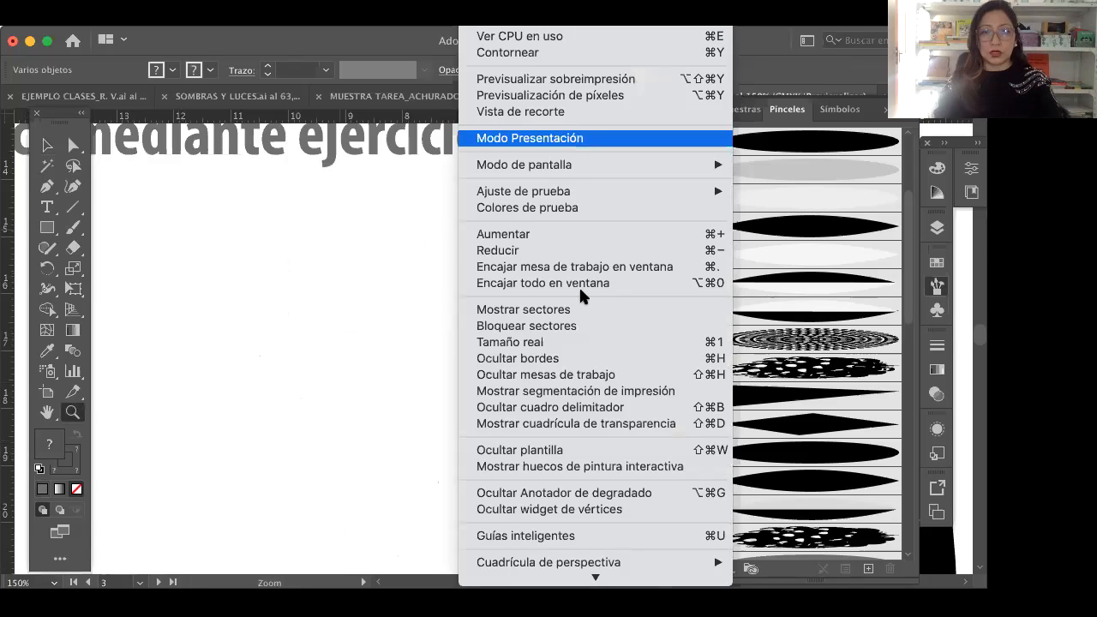
pyautogui.click(607, 277)
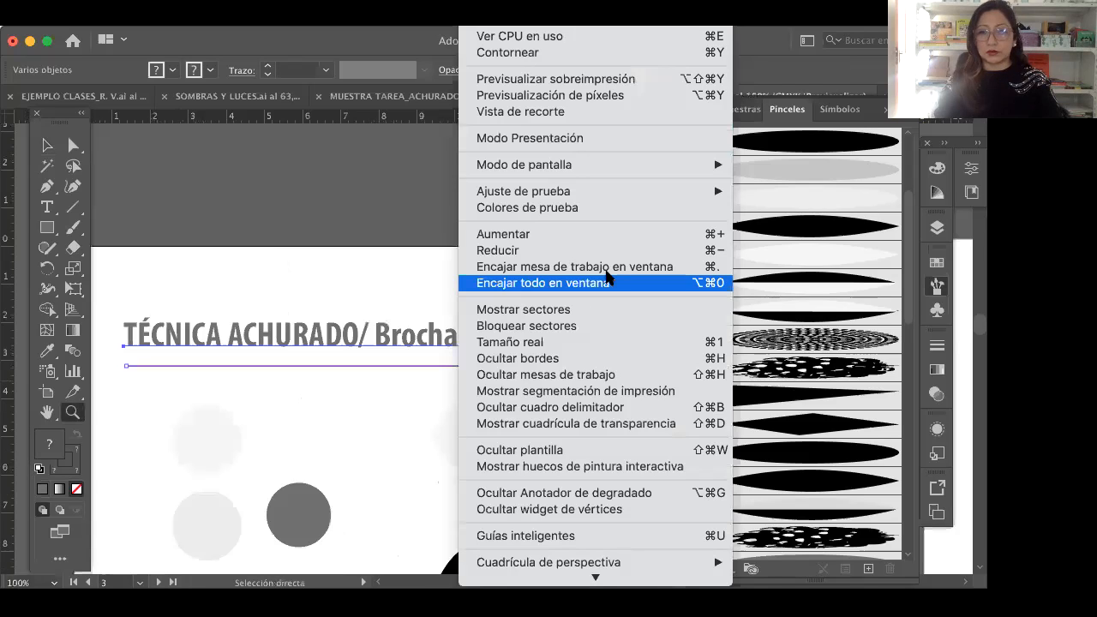
pyautogui.click(607, 279)
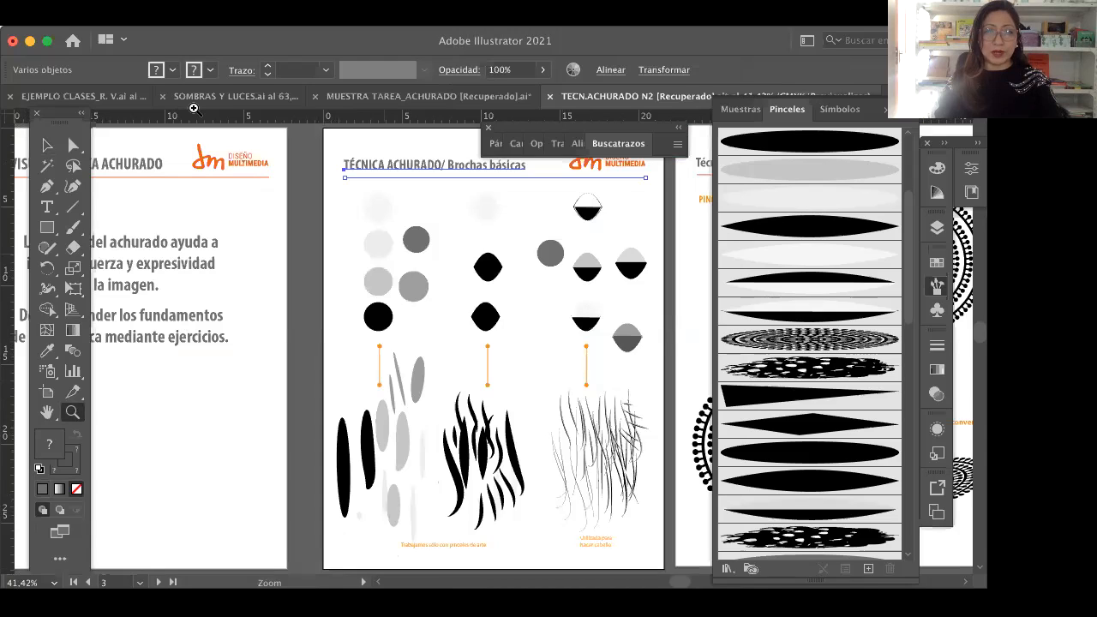
pyautogui.click(47, 148)
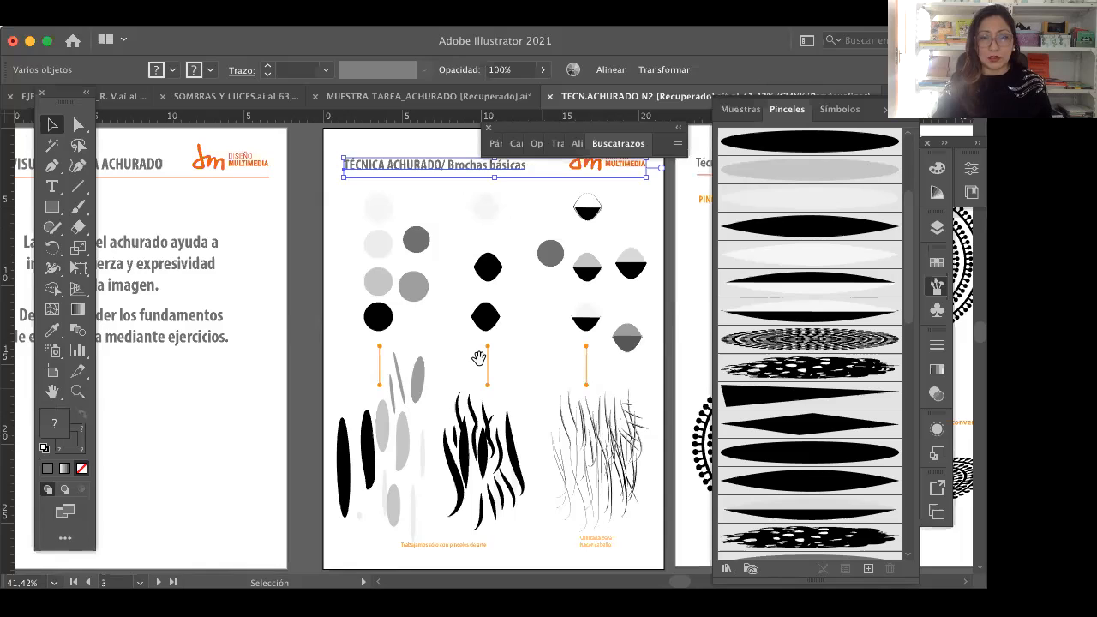
pyautogui.moveTo(546, 364); pyautogui.dragTo(481, 361)
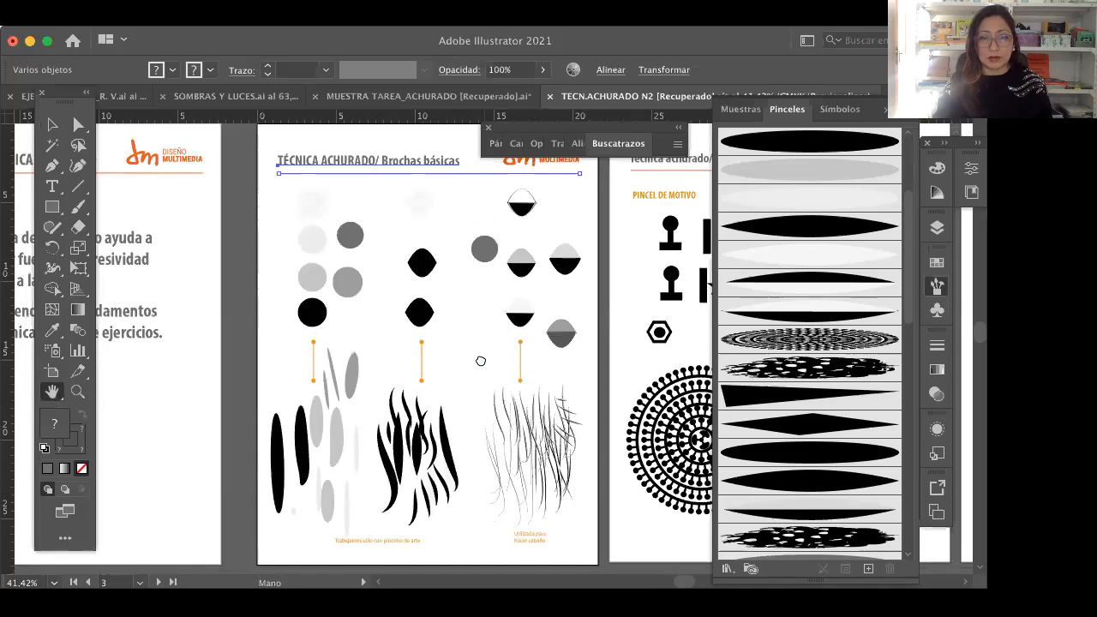
pyautogui.moveTo(401, 295)
pyautogui.mouseDown()
pyautogui.moveTo(417, 336)
pyautogui.moveTo(358, 284)
pyautogui.moveTo(397, 281)
pyautogui.mouseUp()
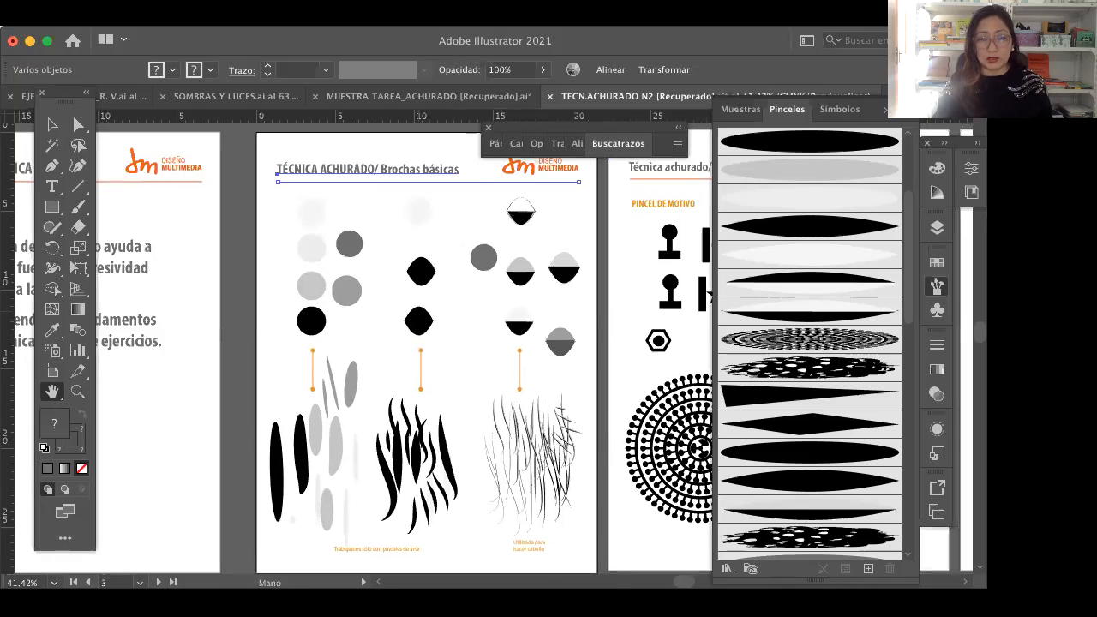
pyautogui.moveTo(455, 362); pyautogui.dragTo(454, 365)
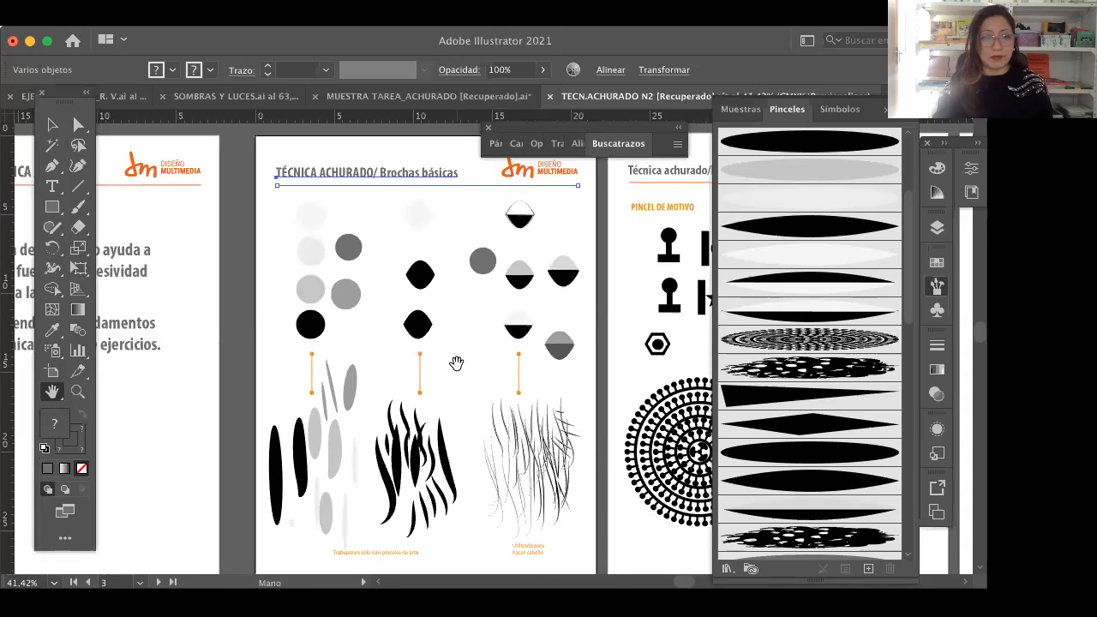
pyautogui.press('z')
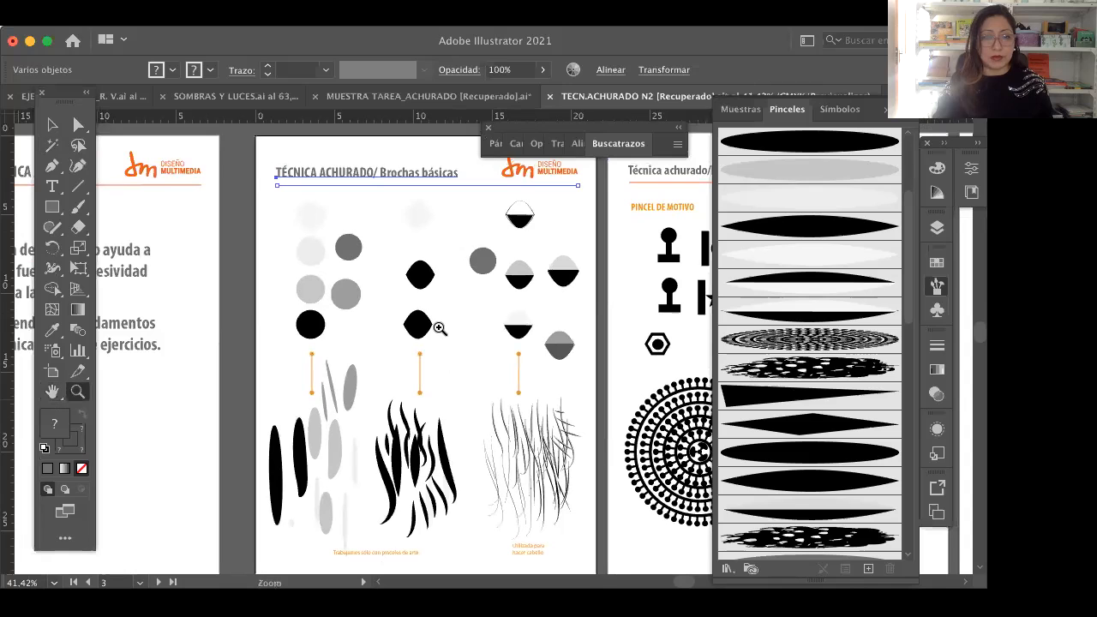
pyautogui.click(481, 339)
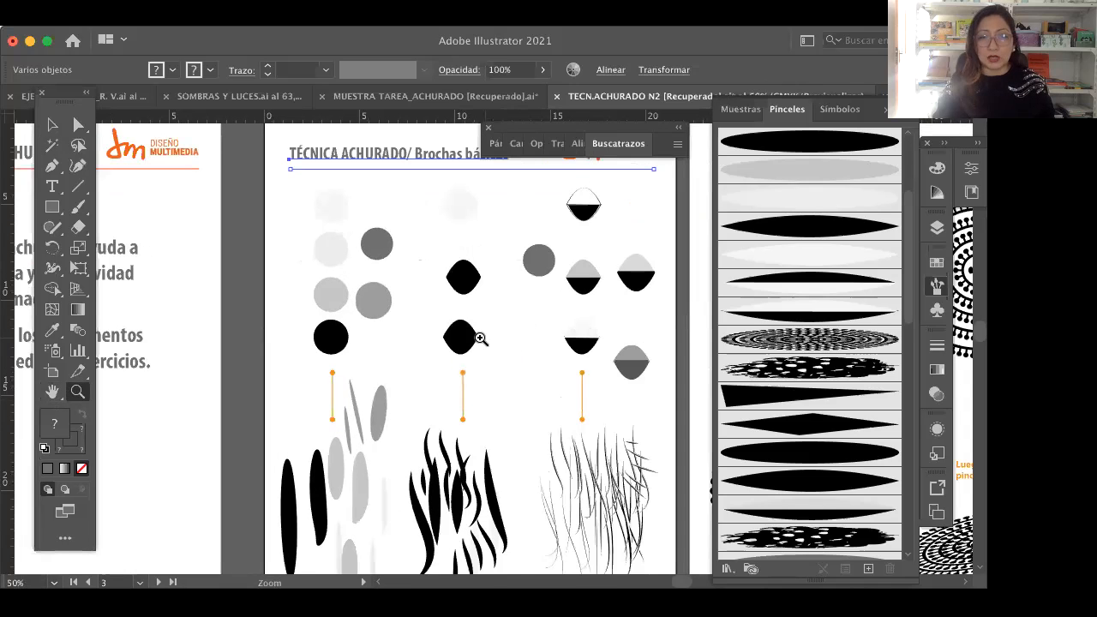
# Step: Select the grey circle beside the upper black lens shape and convert its right anchor point to a corner
pyautogui.click(509, 240)
pyautogui.press('v')
pyautogui.click(509, 233)
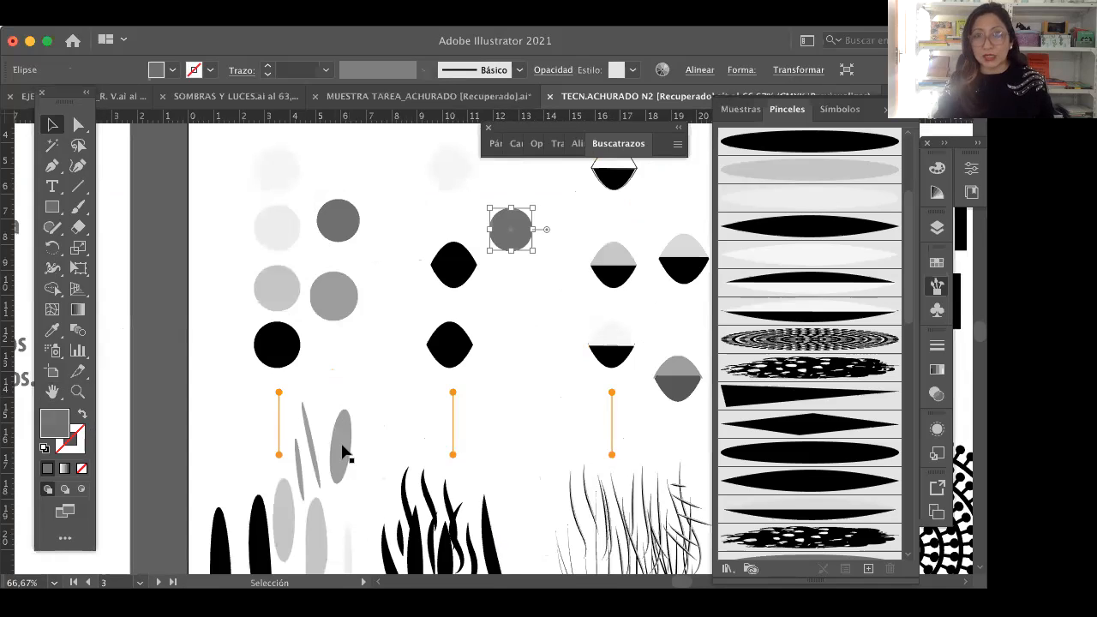
pyautogui.click(533, 385)
pyautogui.click(508, 246)
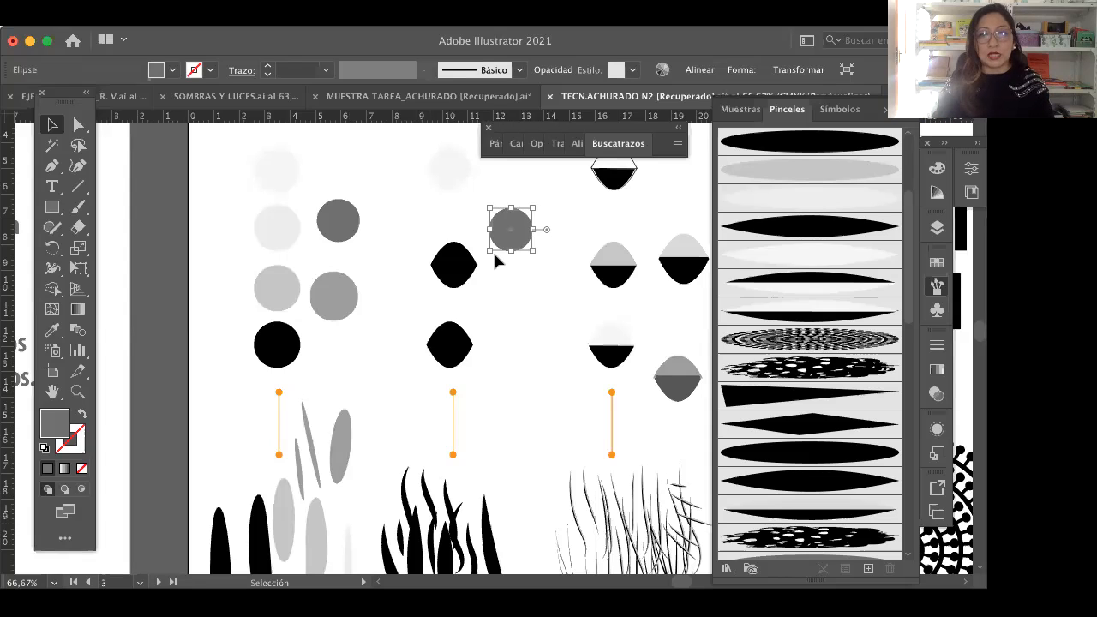
pyautogui.click(77, 126)
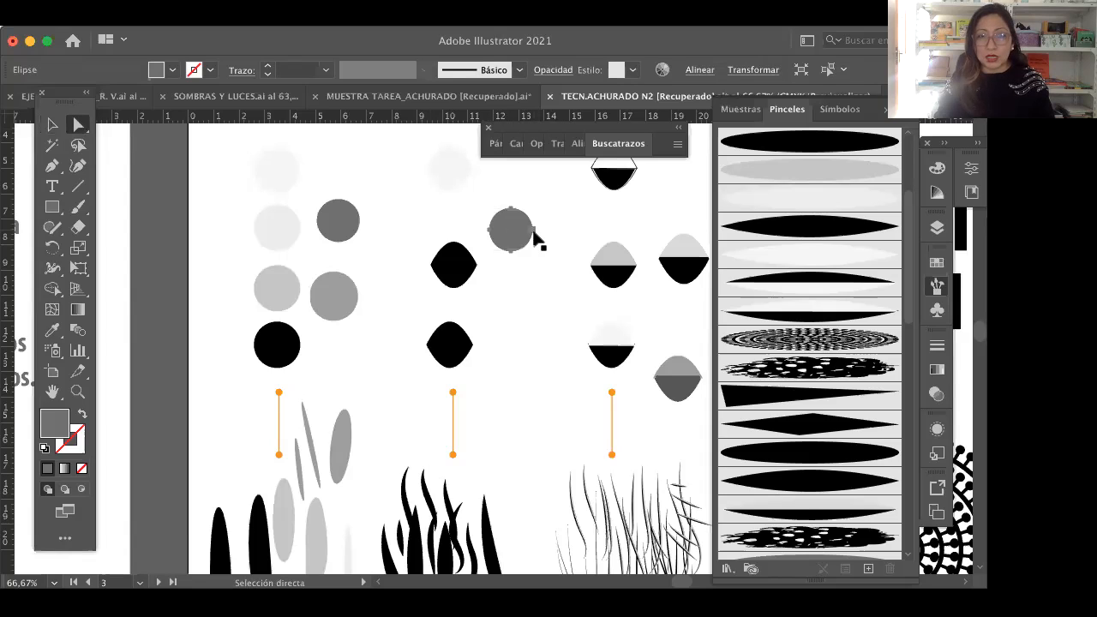
pyautogui.click(533, 231)
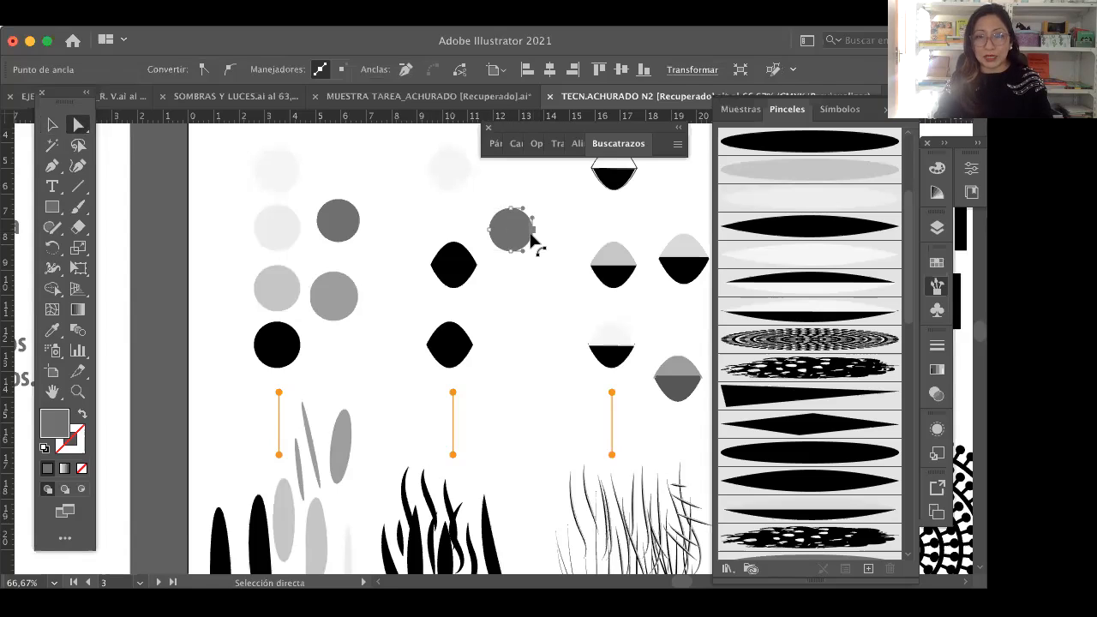
pyautogui.click(203, 70)
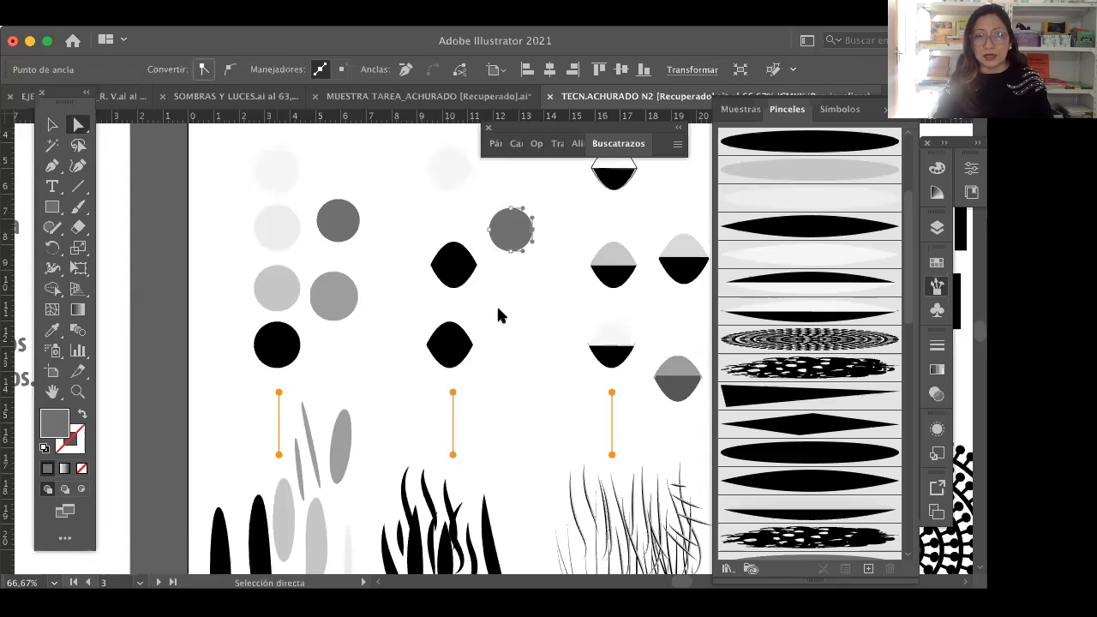
pyautogui.click(207, 69)
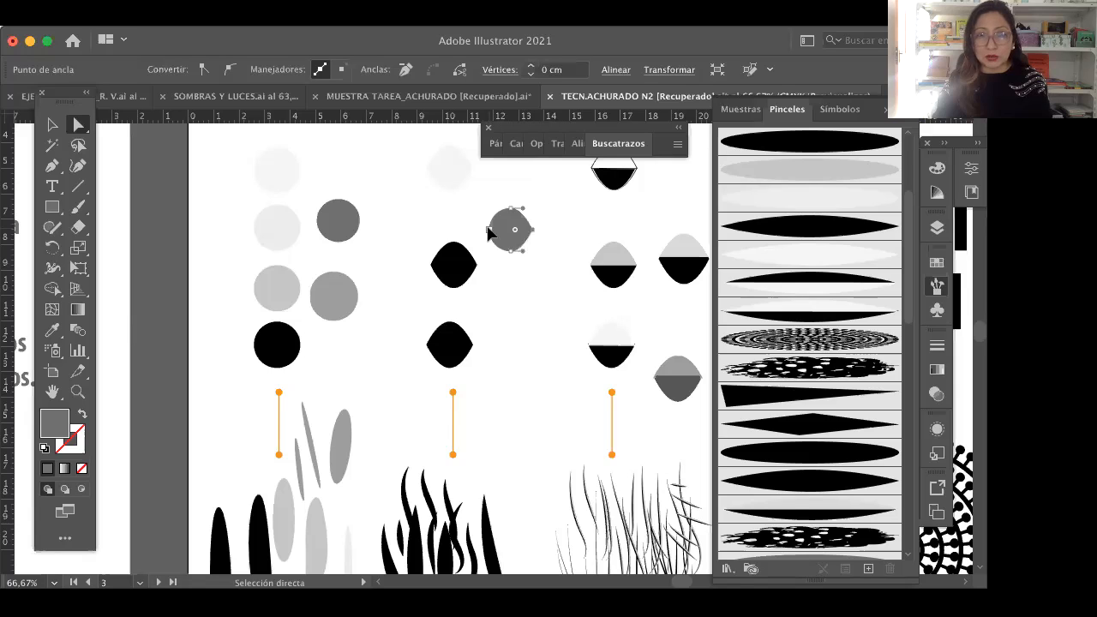
# Step: Convert the left anchor point of the same grey circle to a corner and deselect the shape
pyautogui.click(489, 232)
pyautogui.click(205, 70)
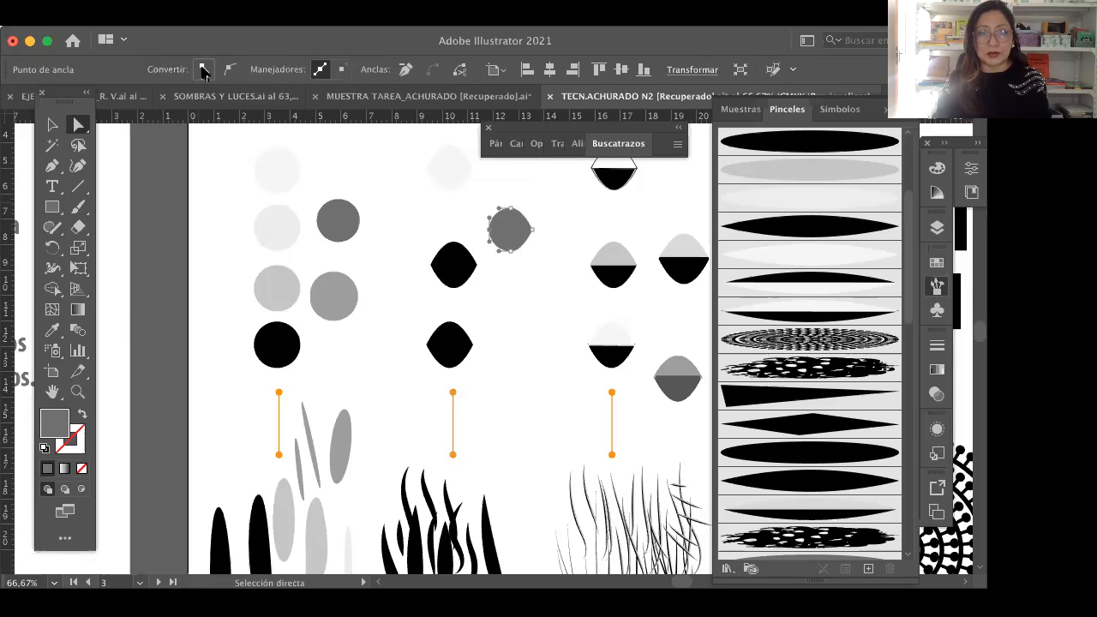
pyautogui.press('v')
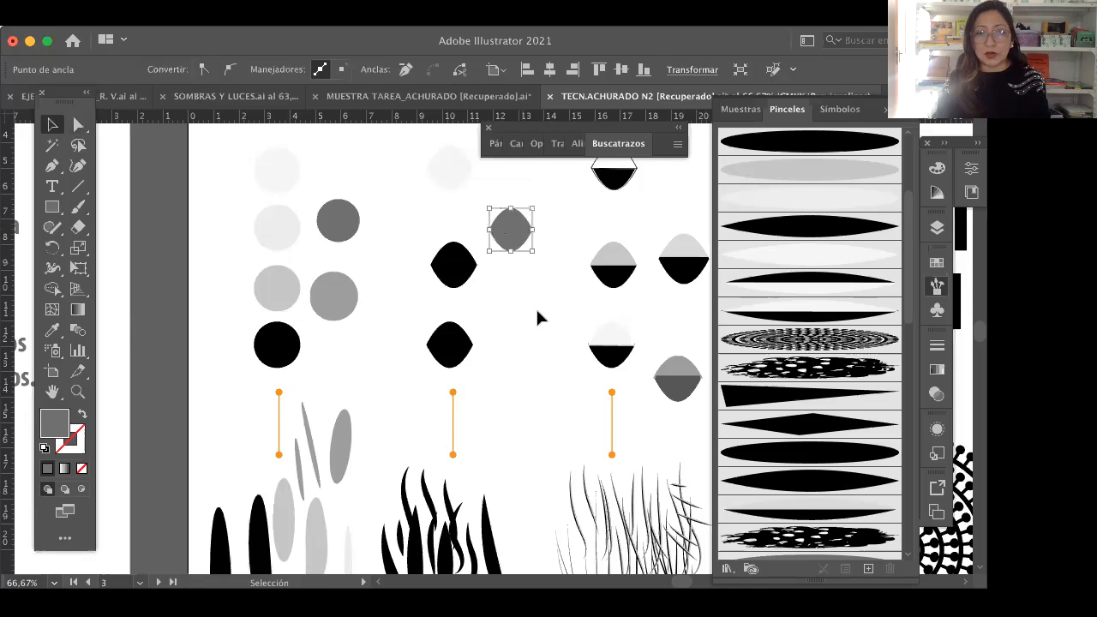
pyautogui.click(517, 248)
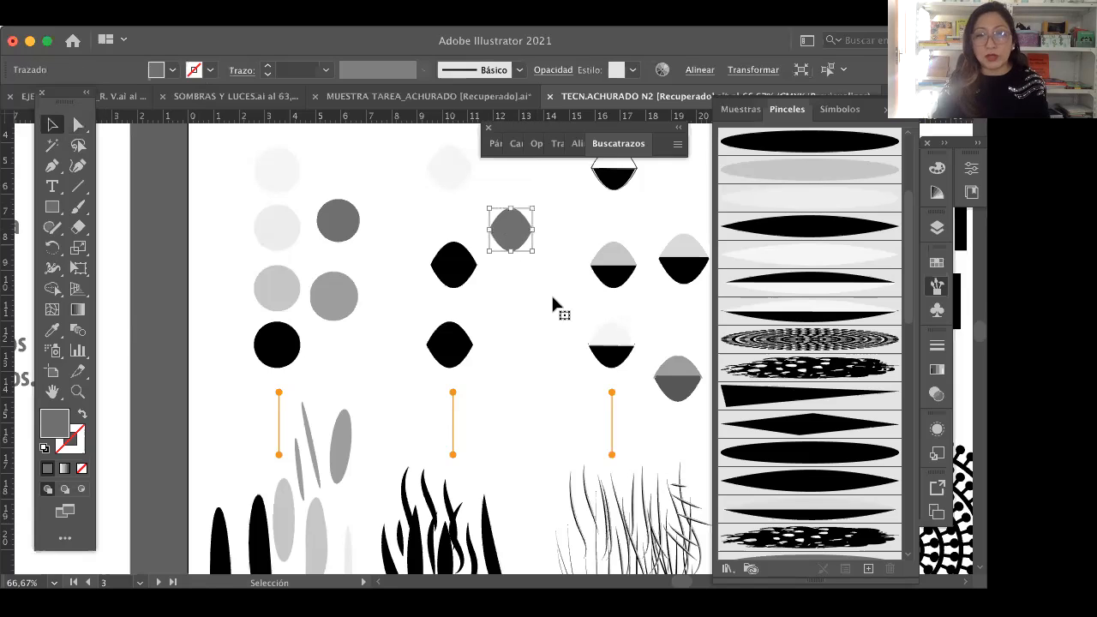
pyautogui.click(561, 314)
# Step: Check the grey lens shape's right anchor point and its corner conversion option
pyautogui.click(79, 125)
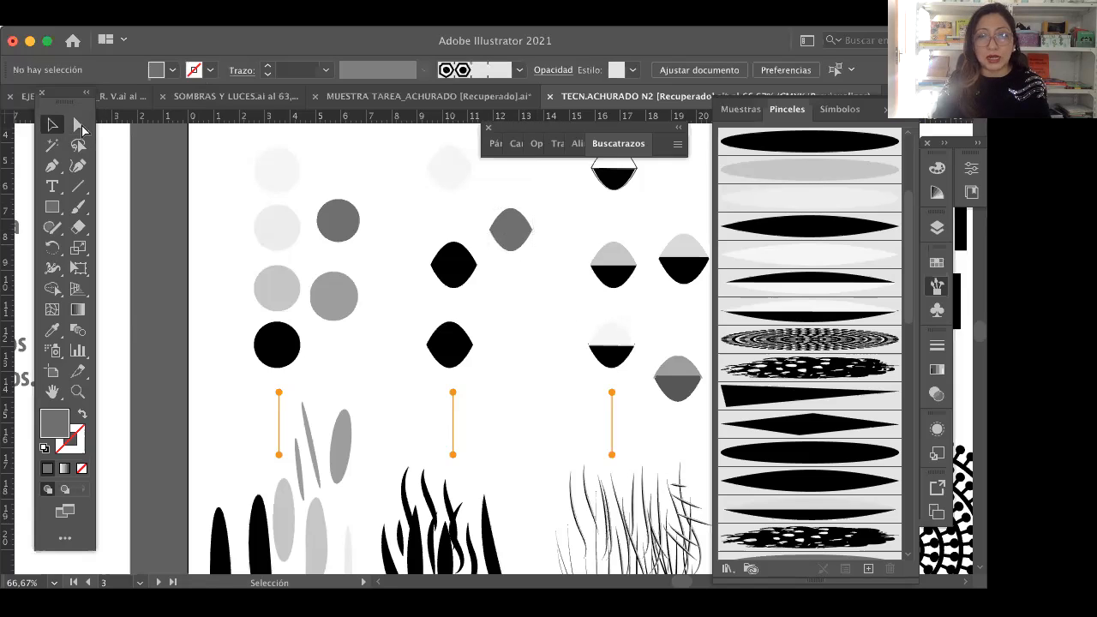
pyautogui.click(131, 127)
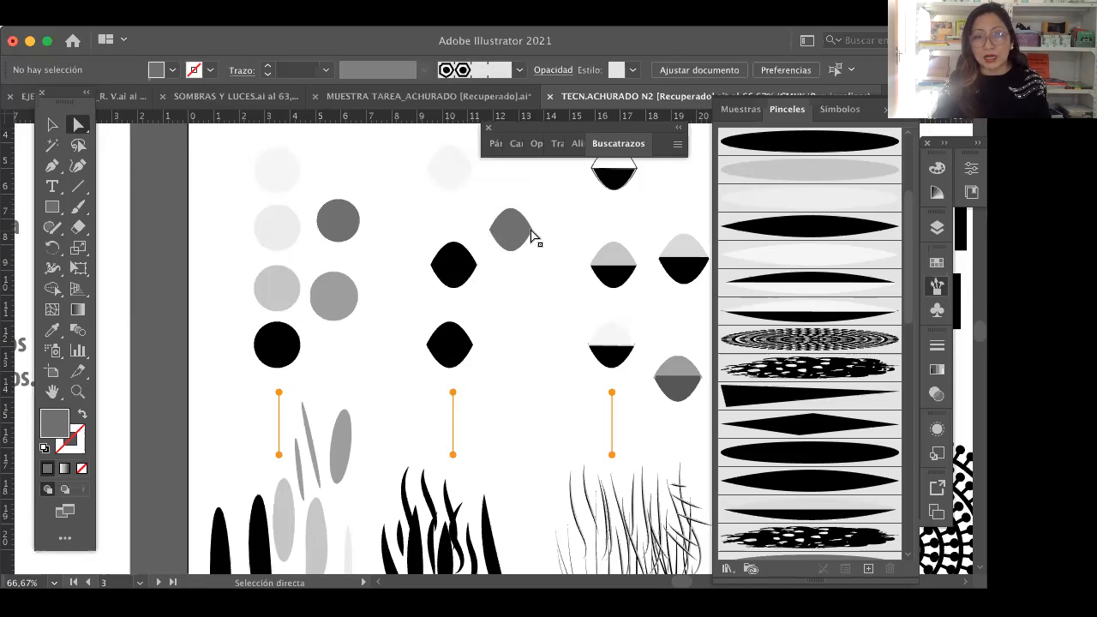
pyautogui.click(531, 237)
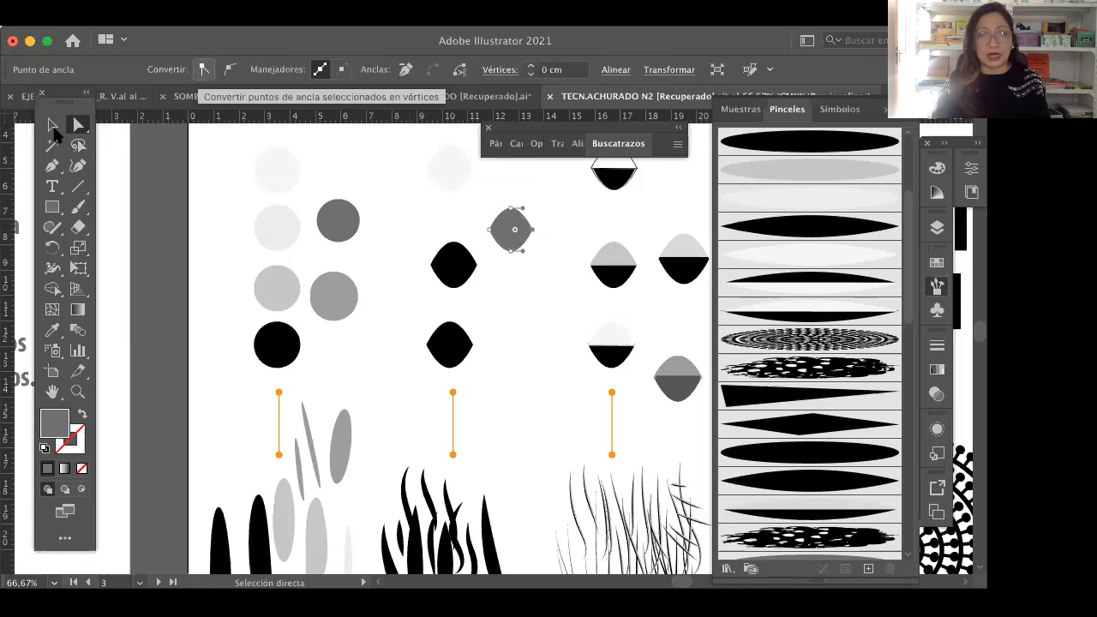
pyautogui.press('v')
pyautogui.click(522, 313)
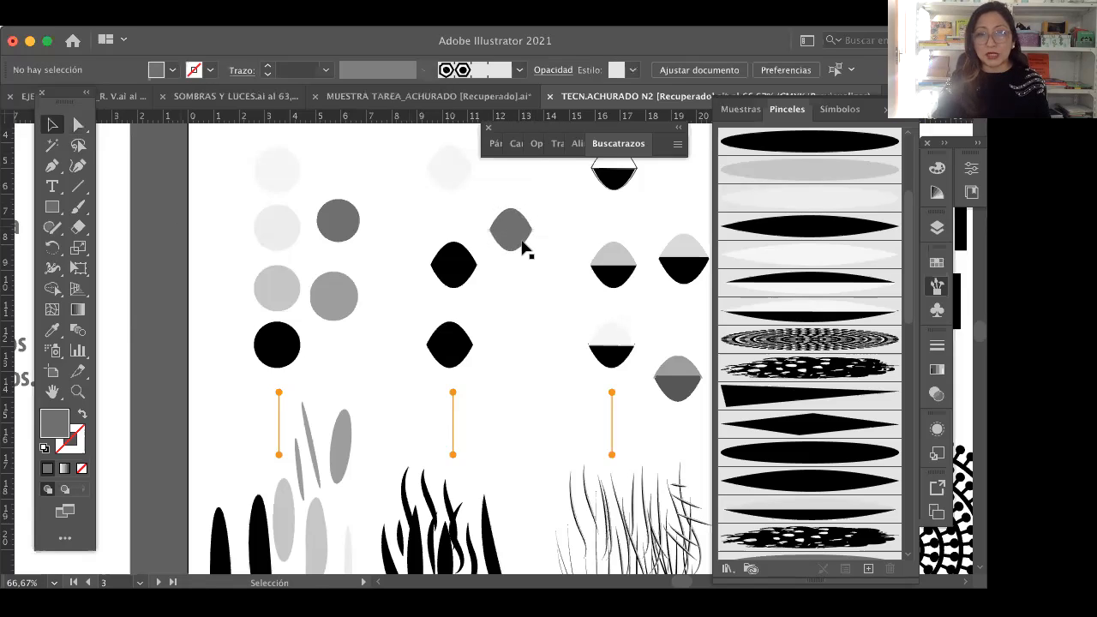
# Step: Start a new art brush (Pincel de arte) from the grey lens shape
pyautogui.click(522, 243)
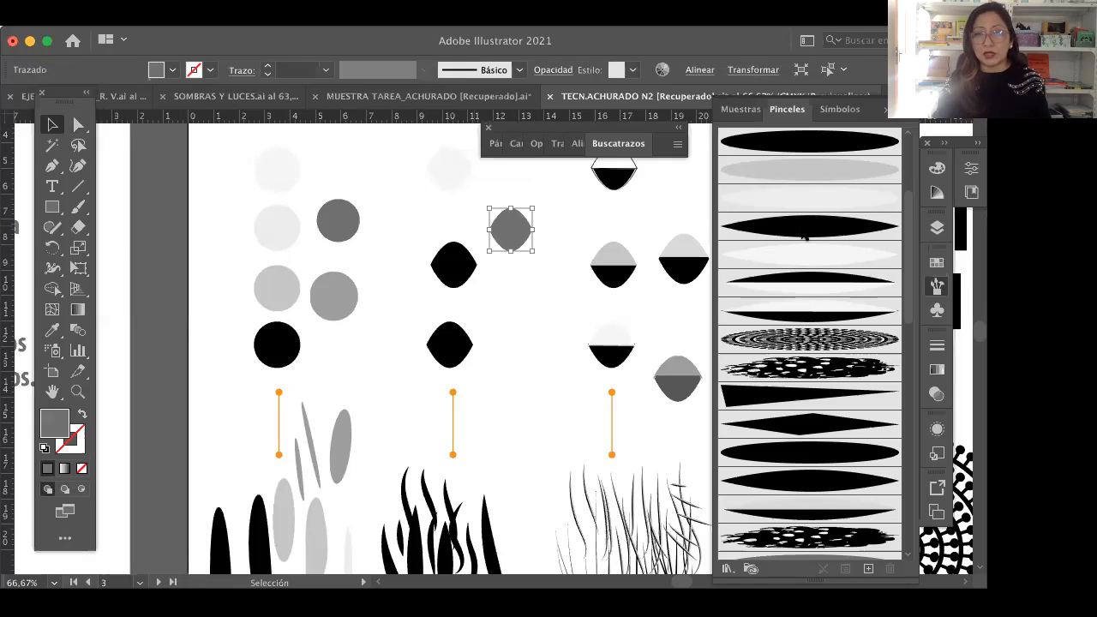
pyautogui.scroll(3, 805, 240)
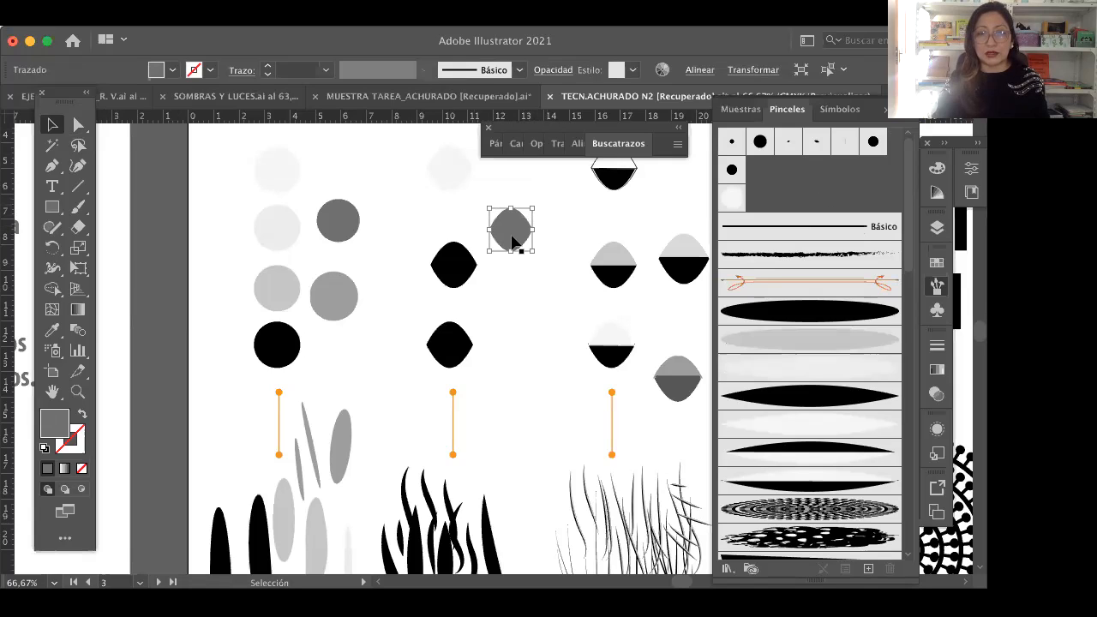
pyautogui.moveTo(512, 242); pyautogui.dragTo(799, 180)
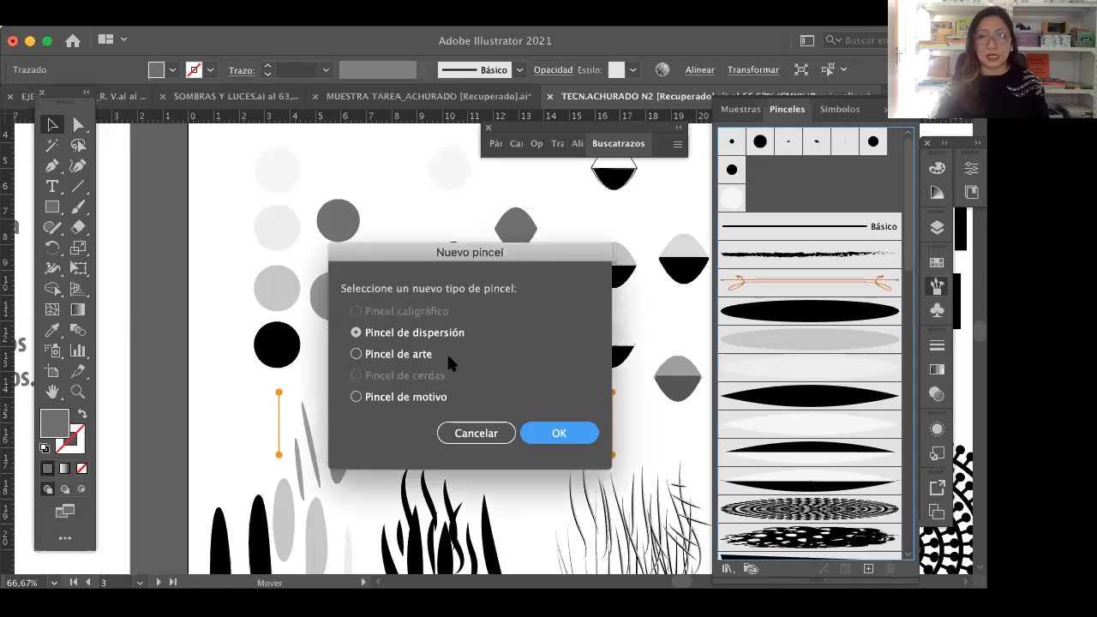
pyautogui.click(390, 358)
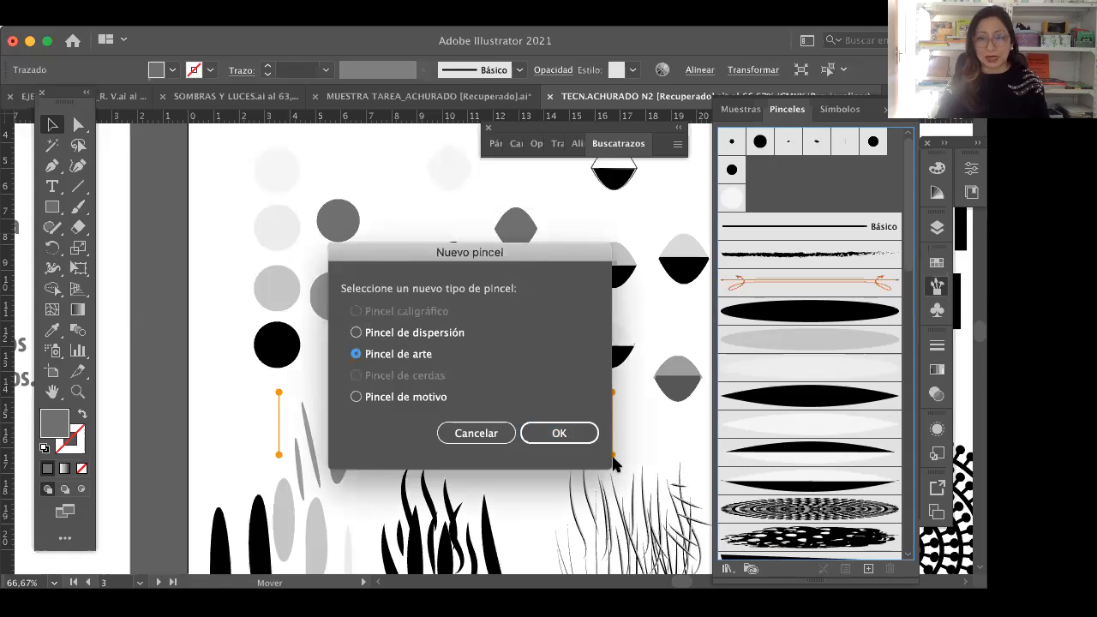
pyautogui.click(556, 433)
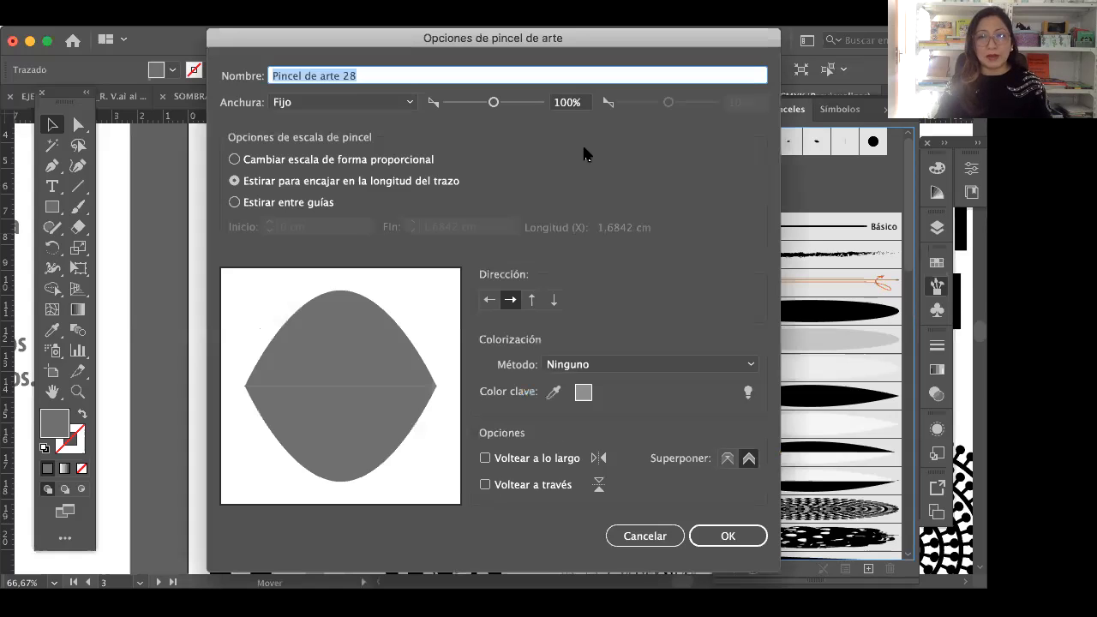
# Step: Set the new art brush's fixed width to 30%, name it with the surname followed by 2, and accept the options
pyautogui.moveTo(523, 40); pyautogui.dragTo(495, 40)
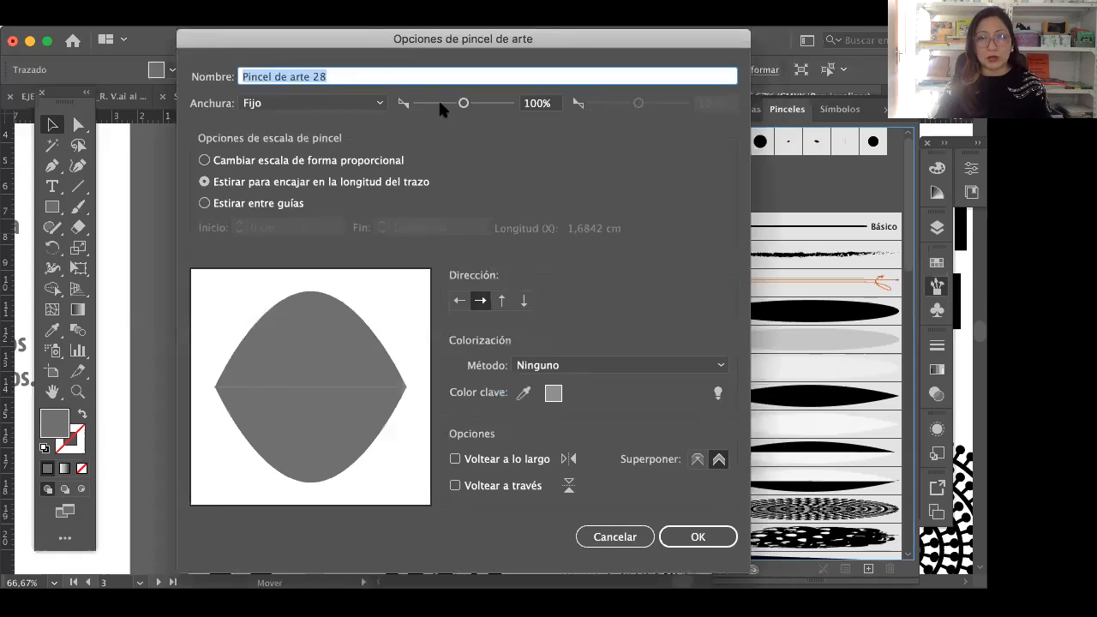
pyautogui.click(433, 103)
pyautogui.moveTo(431, 103); pyautogui.dragTo(429, 103)
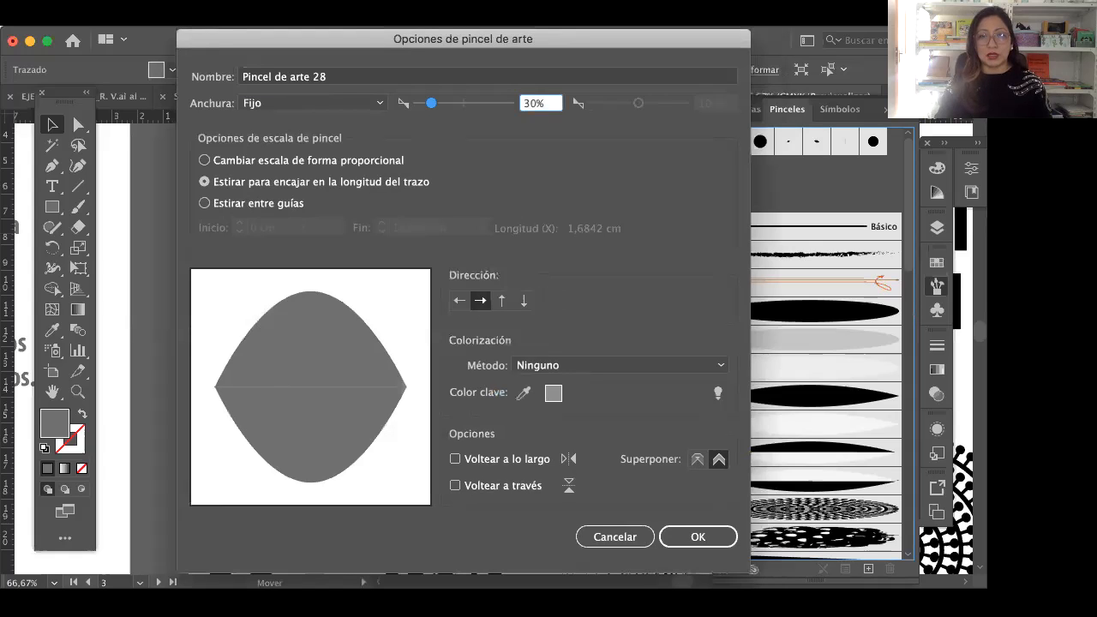
pyautogui.click(327, 79)
pyautogui.press('super+a')
pyautogui.write('ramirez2')
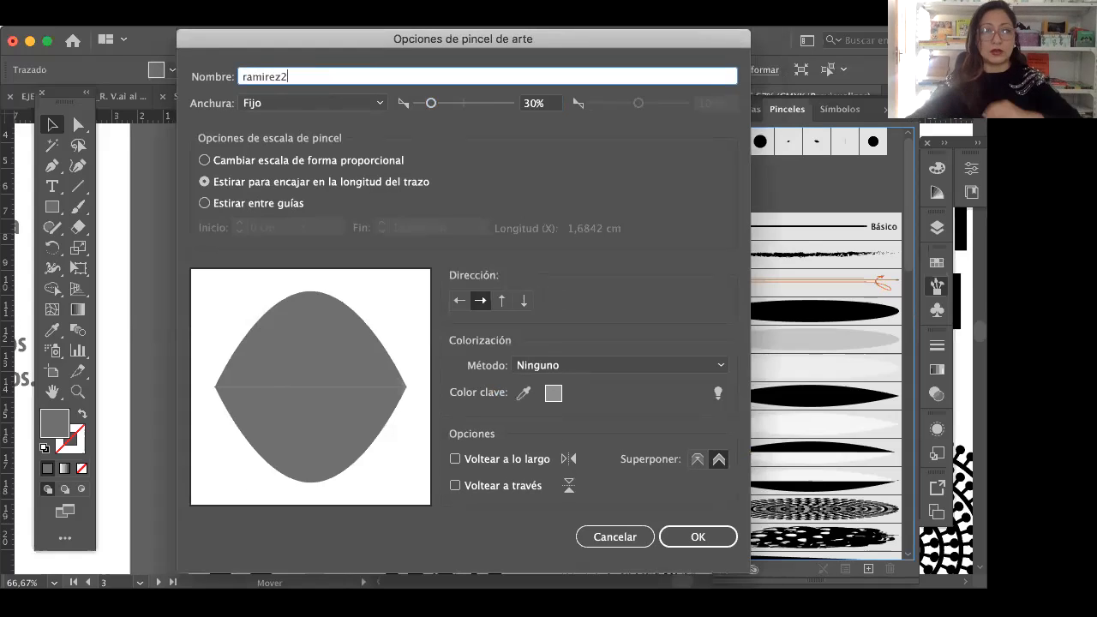
pyautogui.click(713, 540)
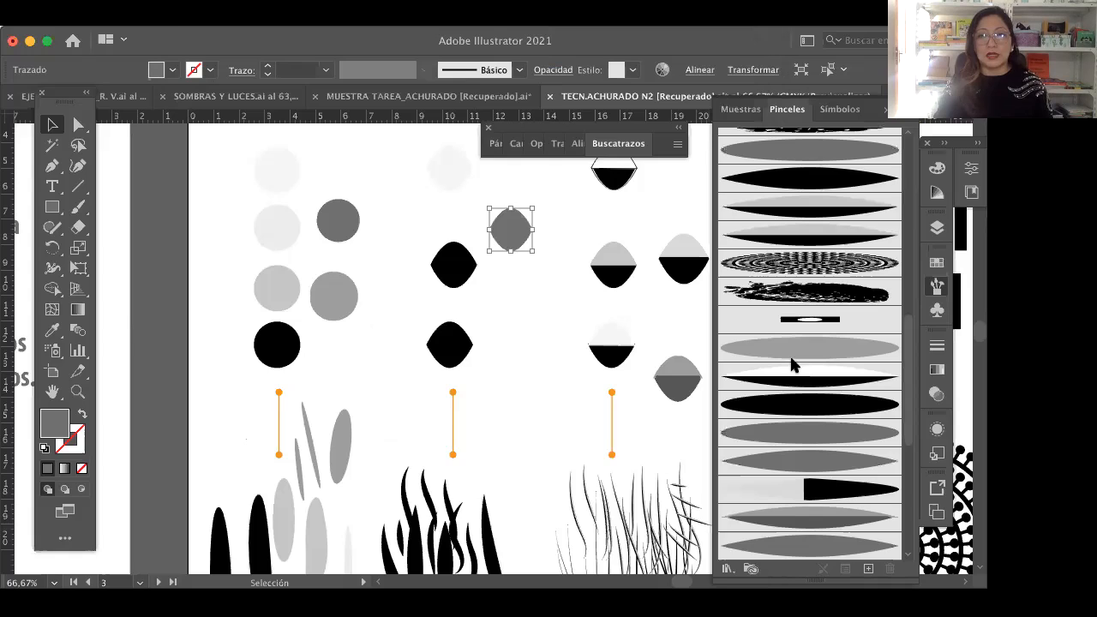
# Step: Deselect the lens shape and set the Paintbrush to the solid grey pointed art brush just above the half-black tapered brush
pyautogui.click(549, 300)
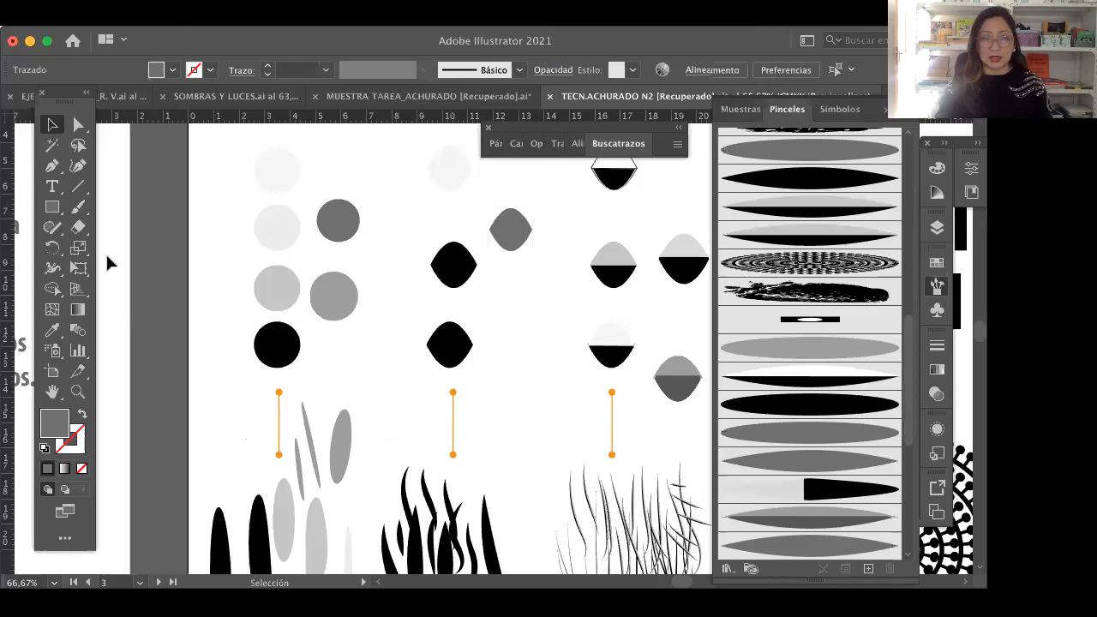
pyautogui.click(77, 215)
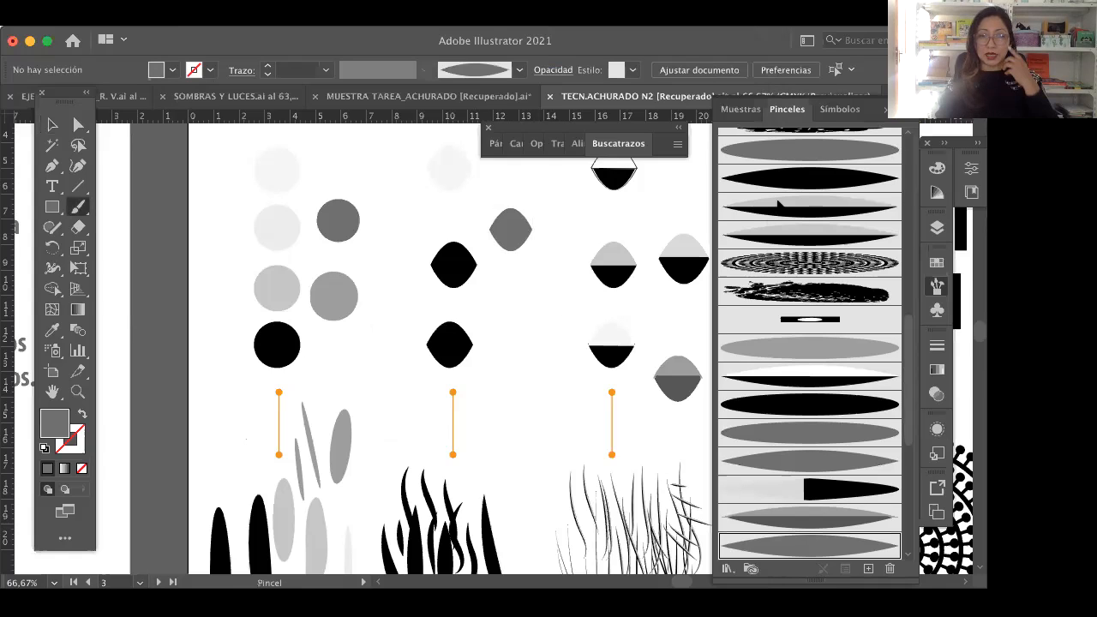
pyautogui.scroll(10, 780, 206)
pyautogui.scroll(-5, 832, 337)
pyautogui.scroll(-3, 831, 338)
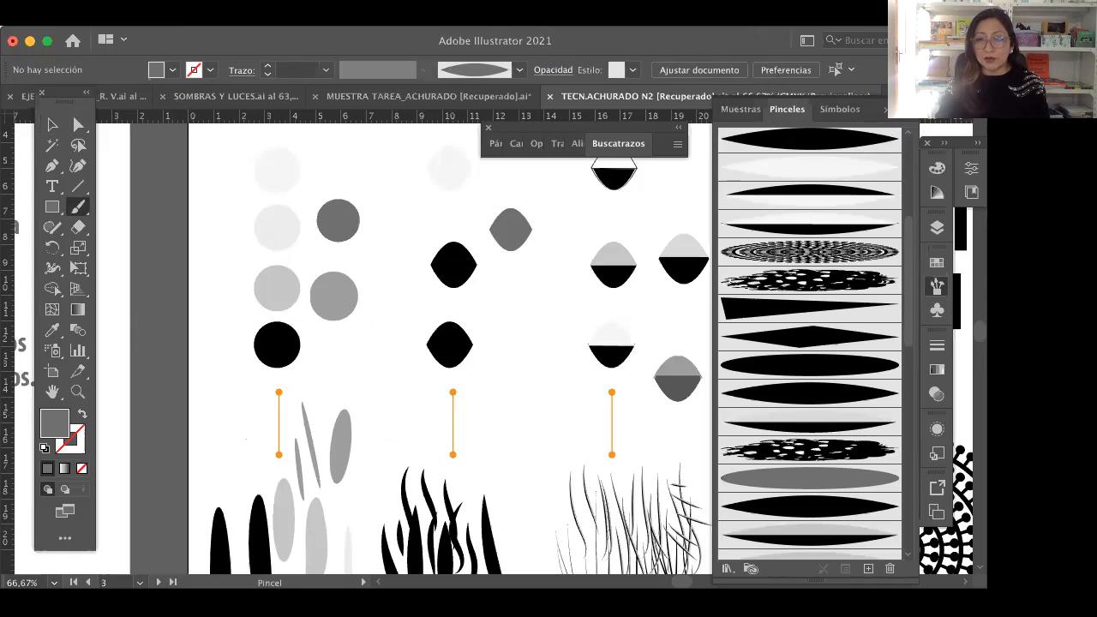
pyautogui.scroll(-3, 832, 338)
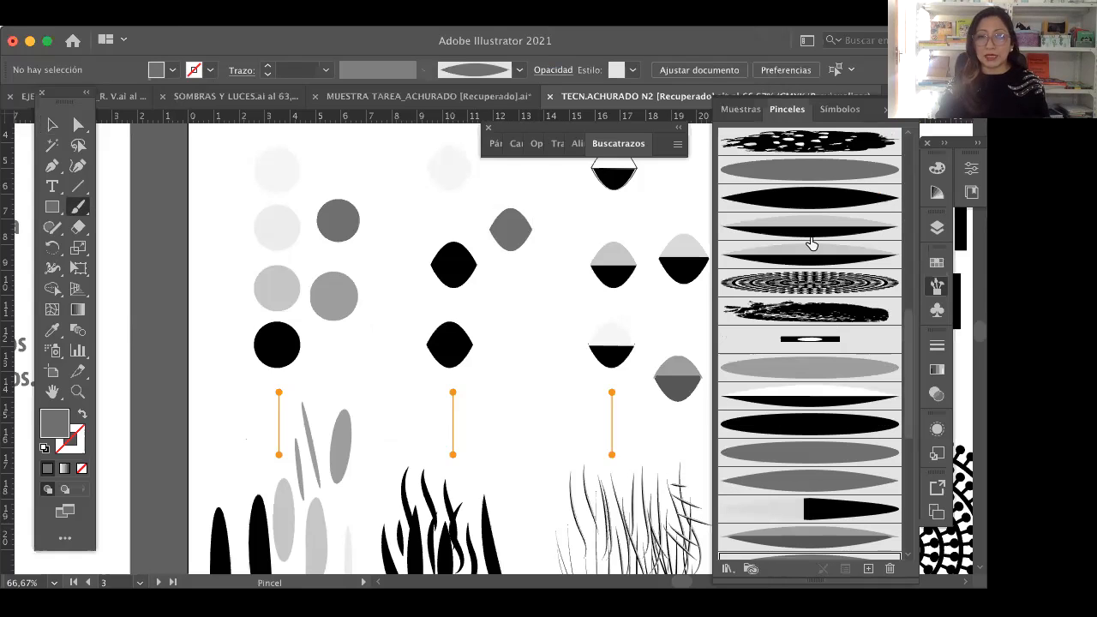
pyautogui.scroll(-1, 827, 326)
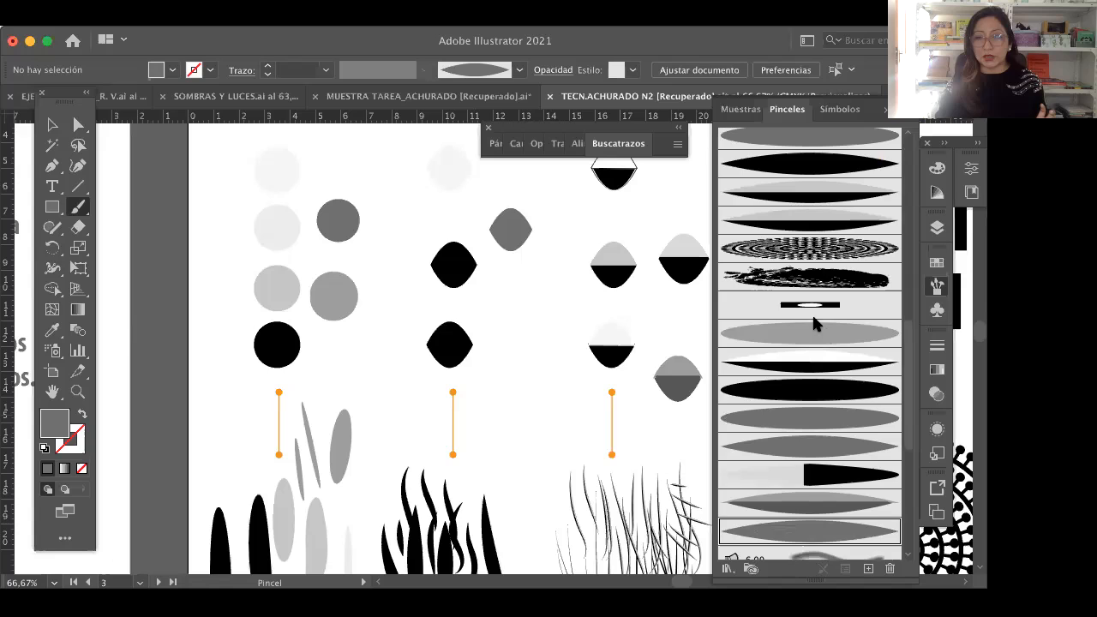
pyautogui.scroll(-2, 824, 360)
pyautogui.scroll(-1, 836, 393)
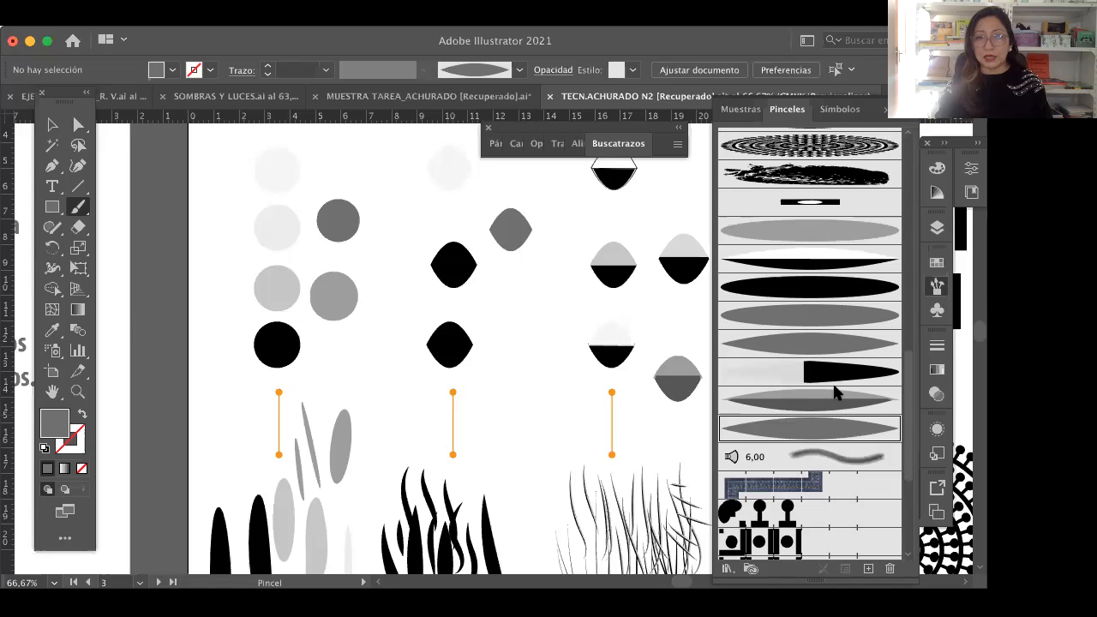
pyautogui.click(817, 354)
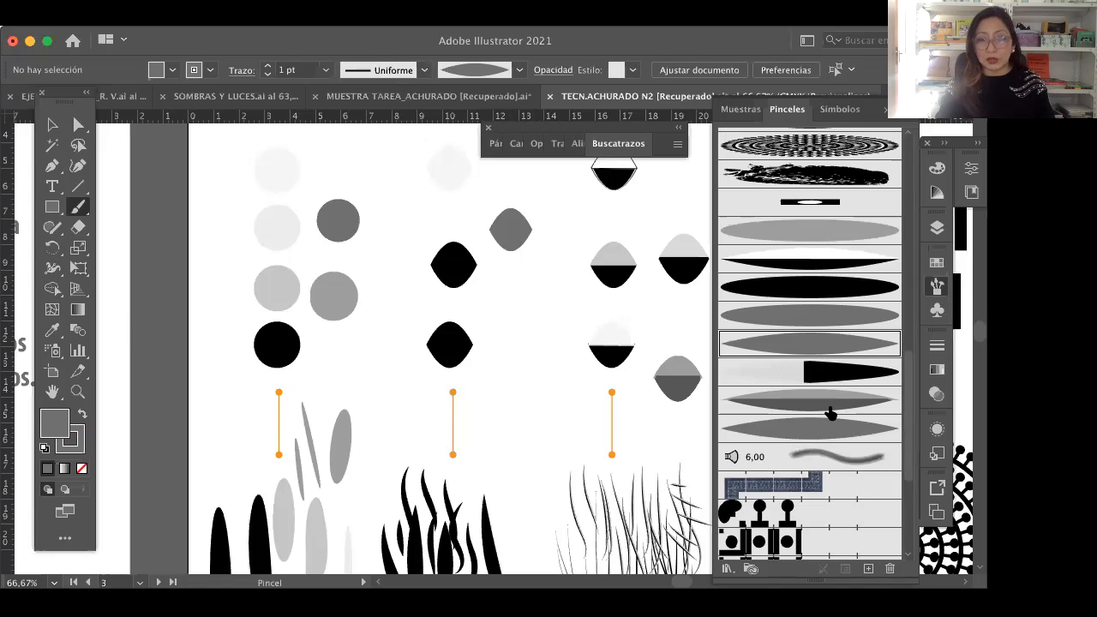
# Step: Paint three long, roughly vertical grey strokes and one short stroke in the space between the black and two-tone lens shapes
pyautogui.moveTo(519, 294)
pyautogui.mouseDown()
pyautogui.moveTo(529, 350)
pyautogui.moveTo(518, 424)
pyautogui.mouseUp()
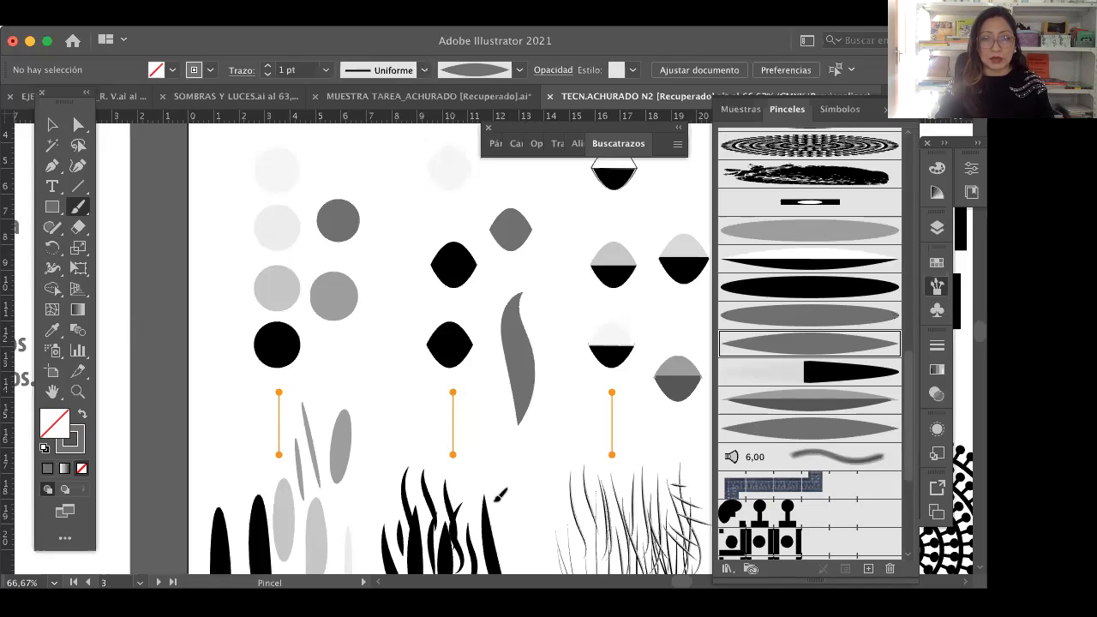
pyautogui.moveTo(500, 495); pyautogui.dragTo(502, 499)
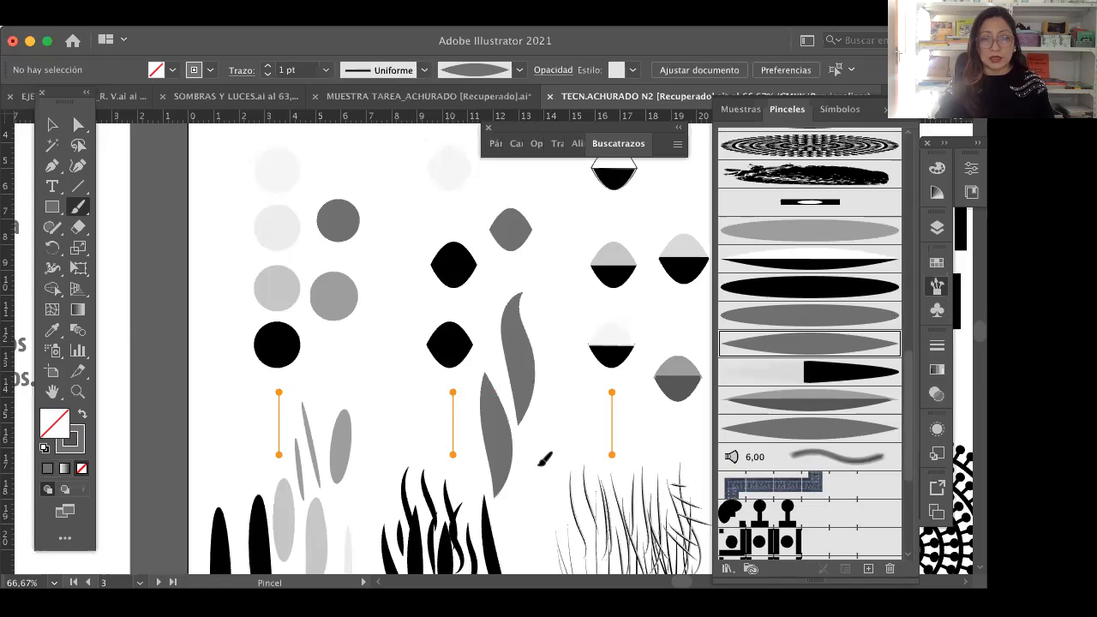
pyautogui.moveTo(545, 460); pyautogui.dragTo(521, 265)
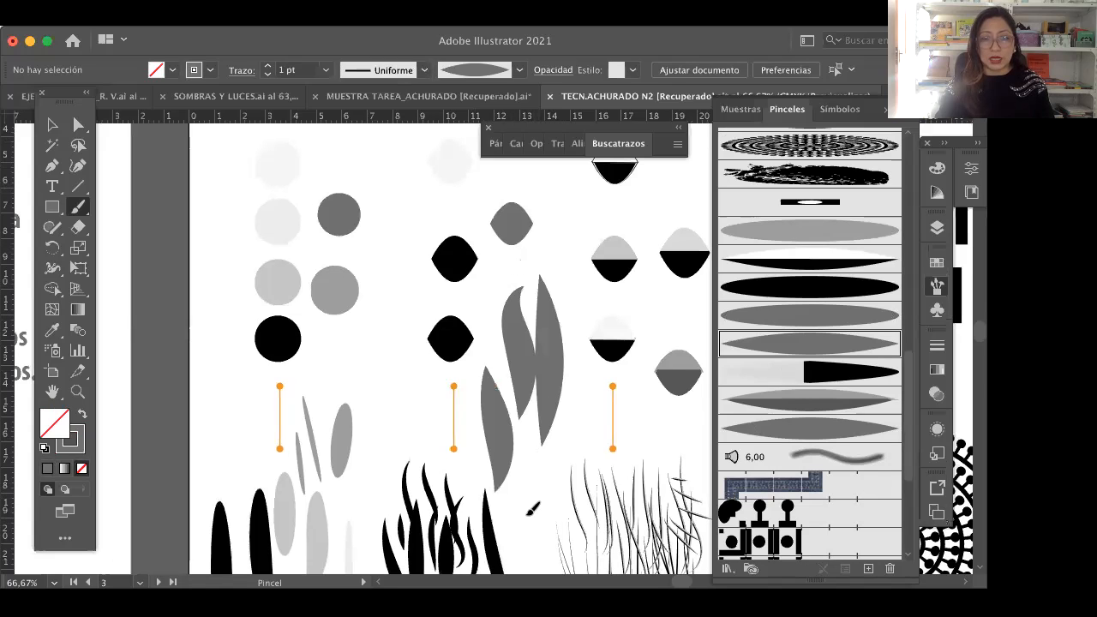
pyautogui.moveTo(533, 510); pyautogui.dragTo(530, 477)
pyautogui.press('y')
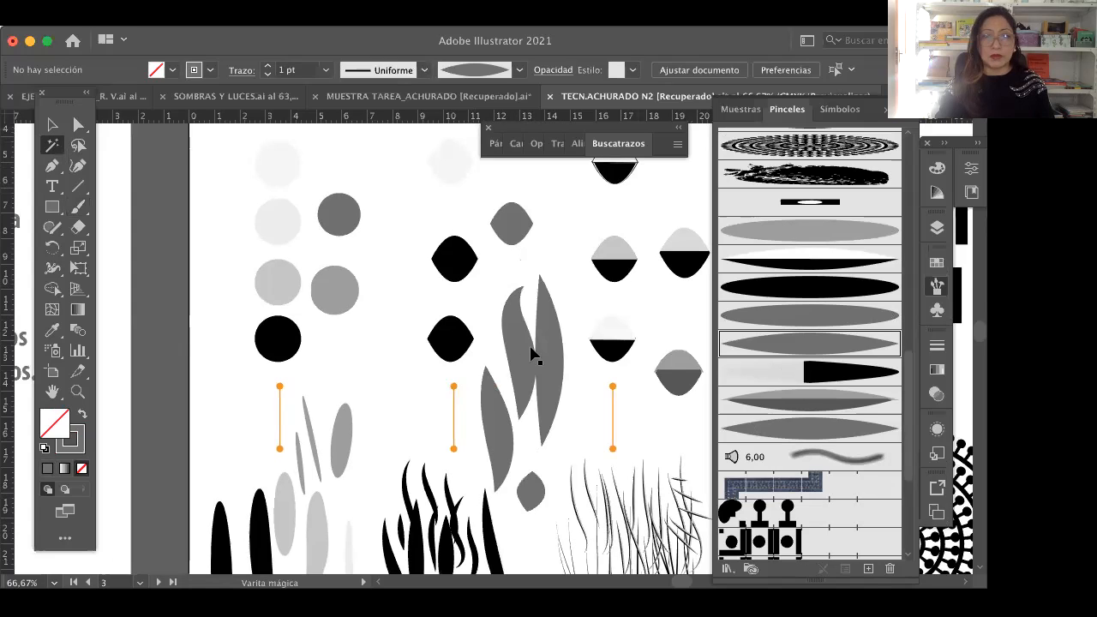
# Step: Set the fixed width of the newly made grey lens art brush to 12% and accept the options
pyautogui.press('v')
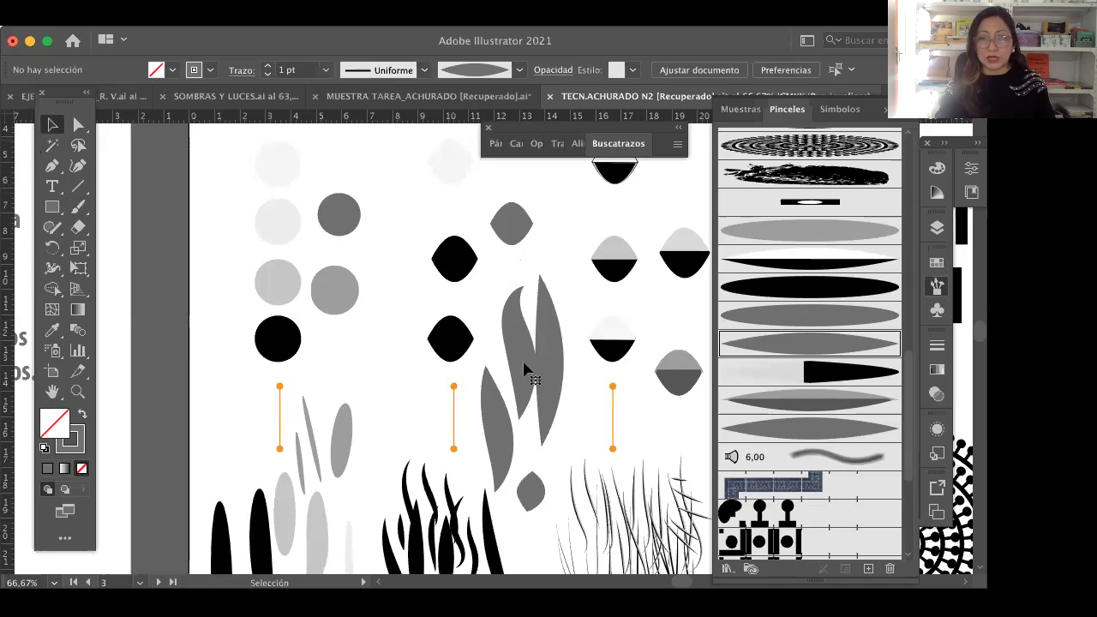
pyautogui.click(521, 372)
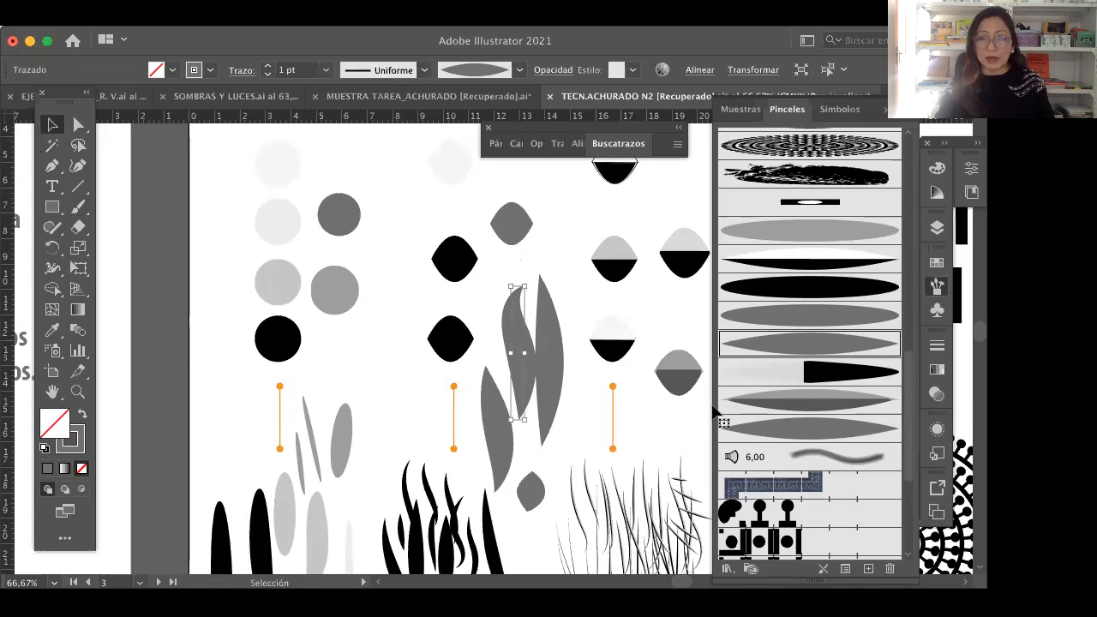
pyautogui.click(601, 400)
pyautogui.click(656, 419)
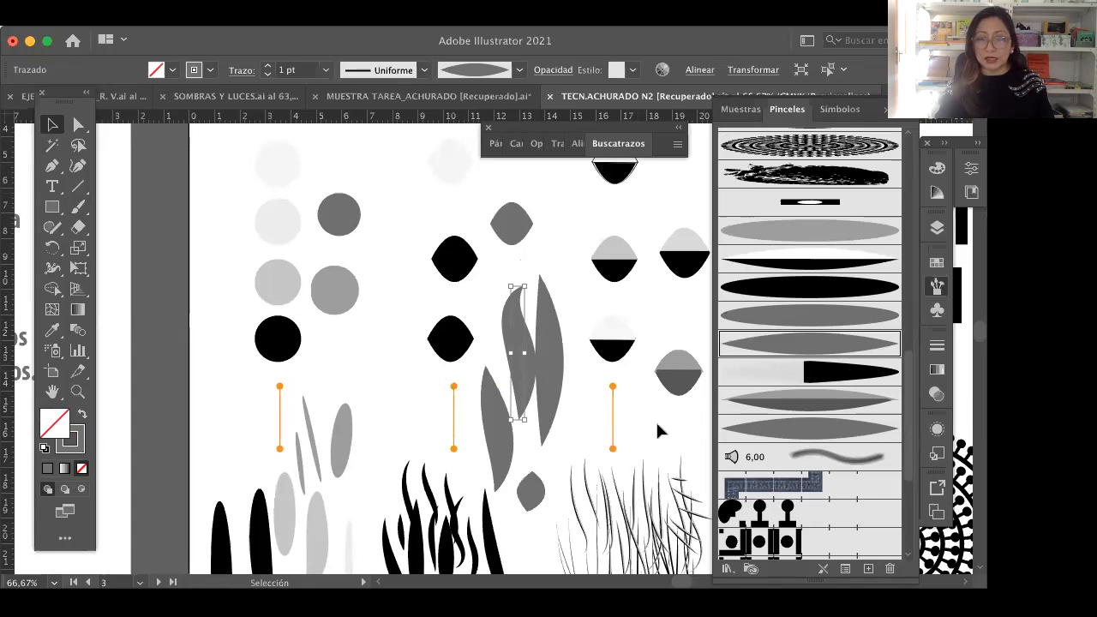
pyautogui.click(814, 433)
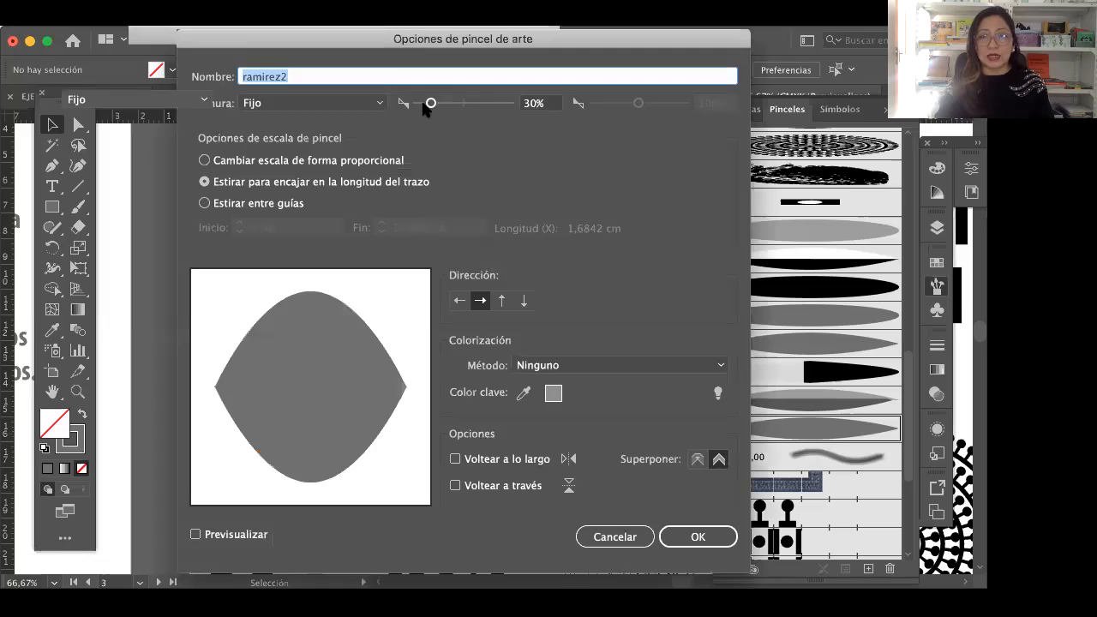
pyautogui.click(421, 103)
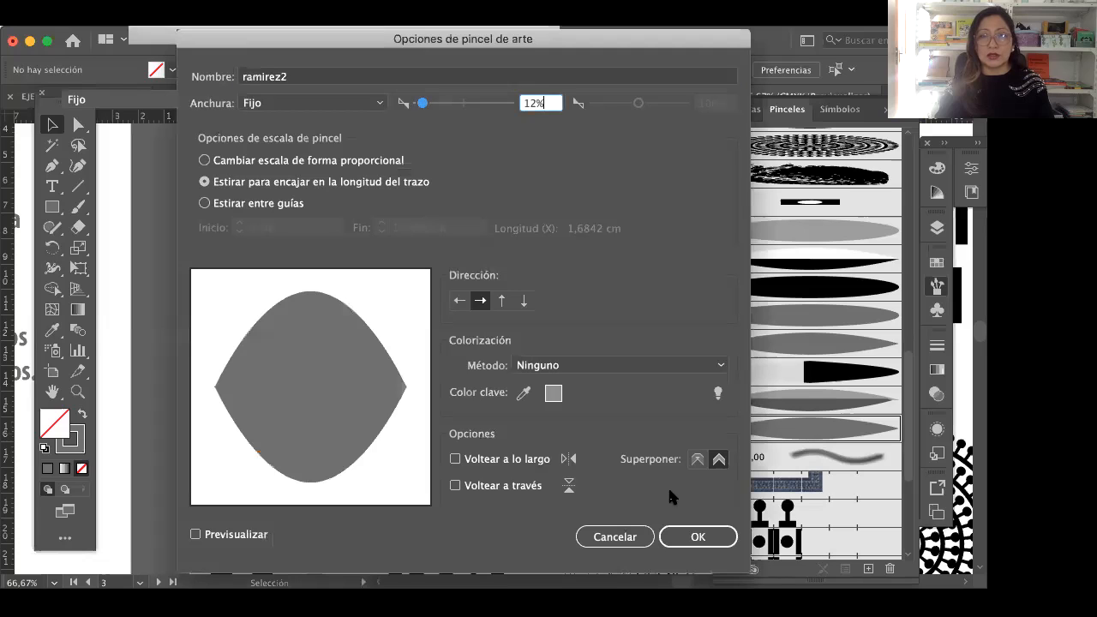
pyautogui.click(698, 537)
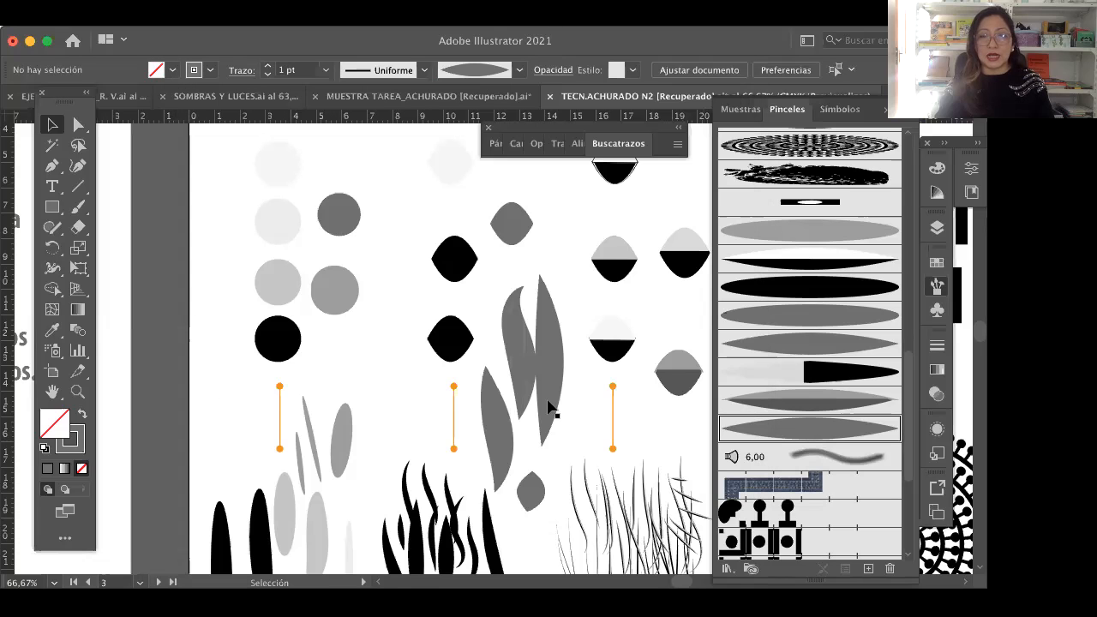
# Step: Set the fixed width of the art brush used by the curved grey stroke to 25% and apply it to the existing strokes
pyautogui.click(518, 368)
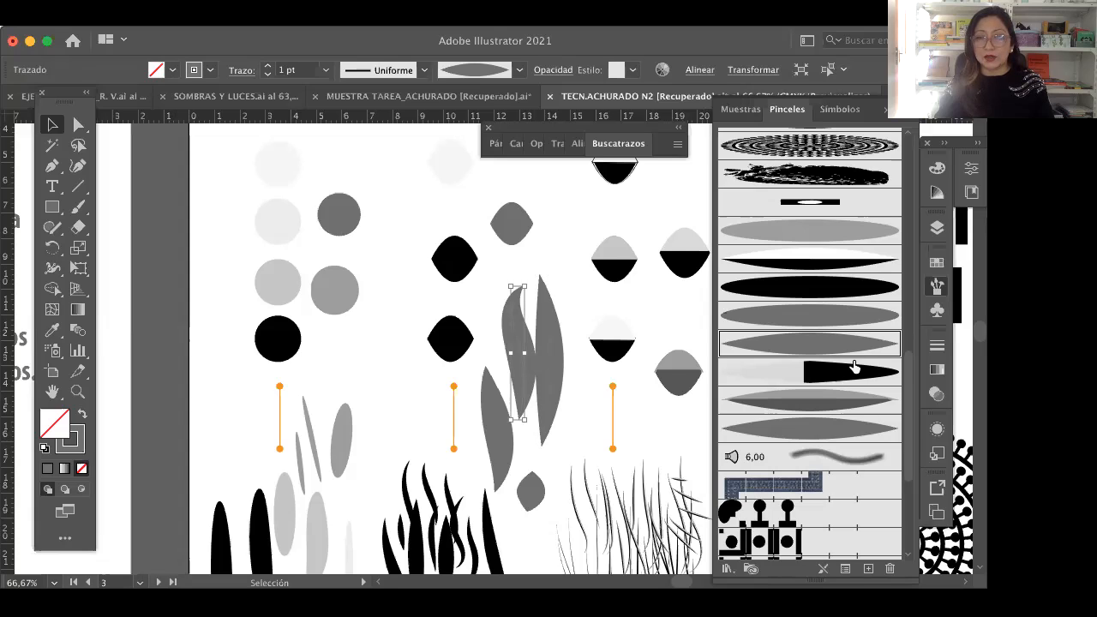
pyautogui.click(803, 326)
pyautogui.click(810, 345)
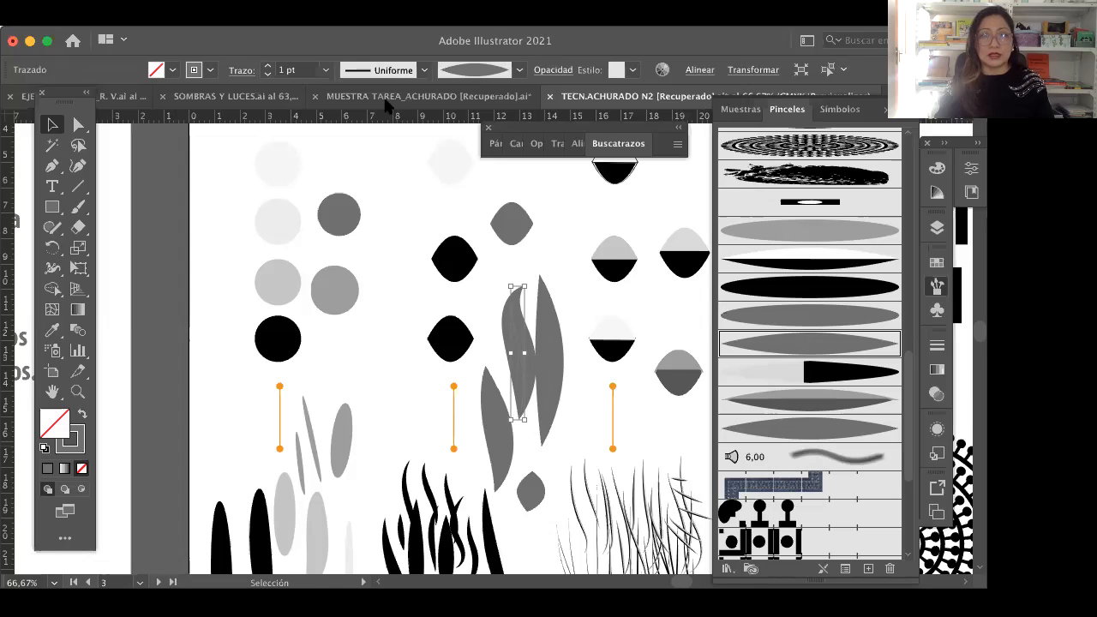
pyautogui.doubleClick(810, 346)
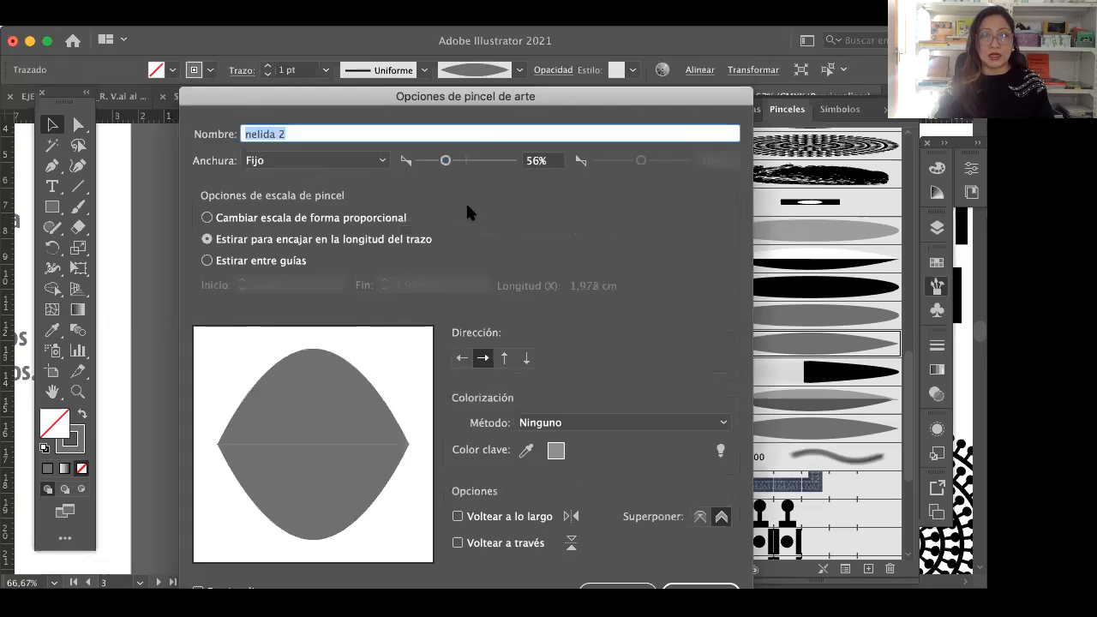
pyautogui.click(442, 211)
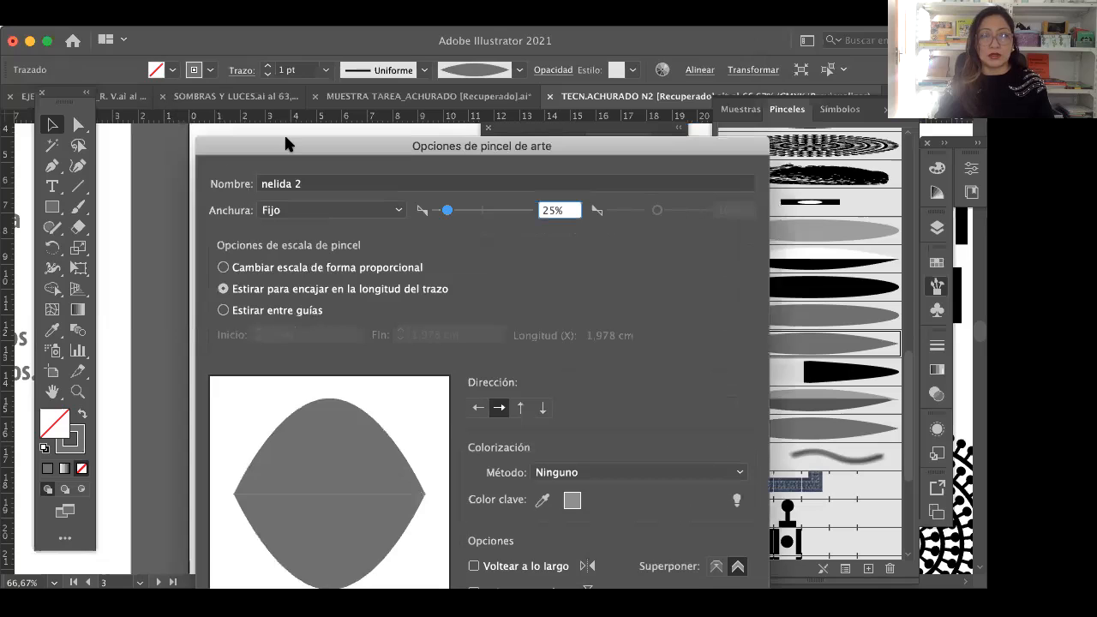
pyautogui.click(701, 535)
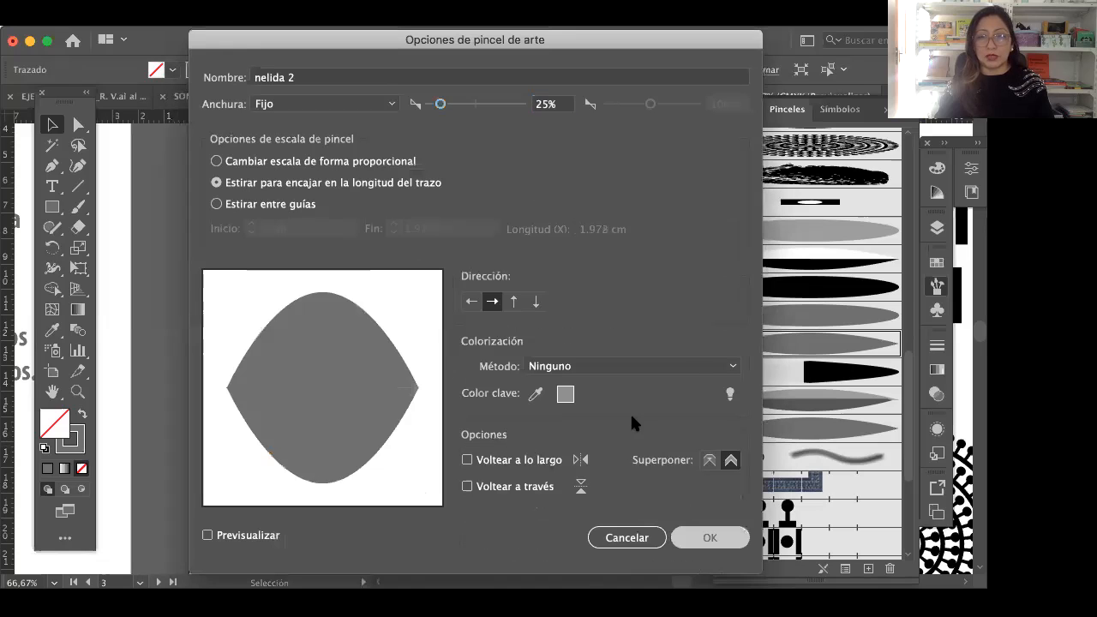
pyautogui.click(447, 338)
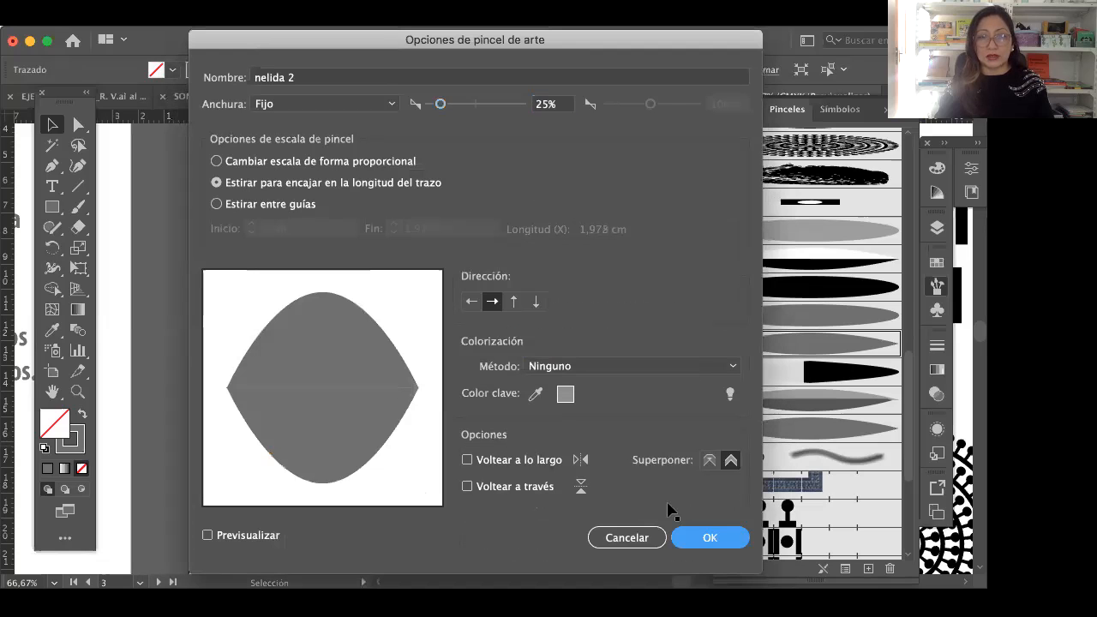
pyautogui.click(522, 336)
pyautogui.click(520, 345)
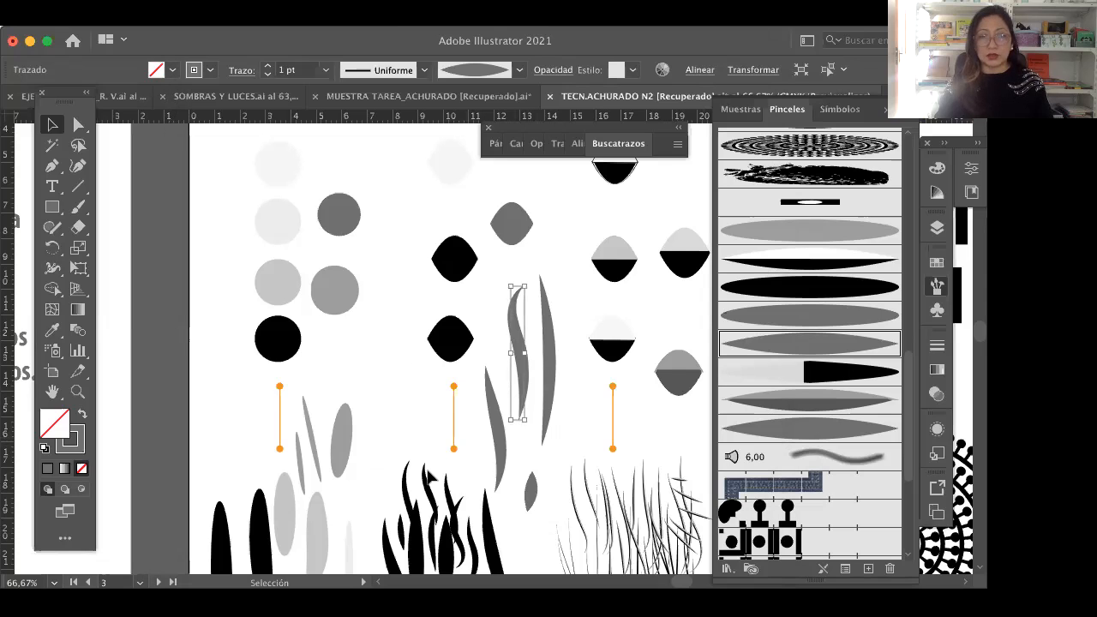
# Step: Examine the black brush strokes and the fine hatching labelled "Utilizada para hacer cabello" at 100% zoom
pyautogui.press('h')
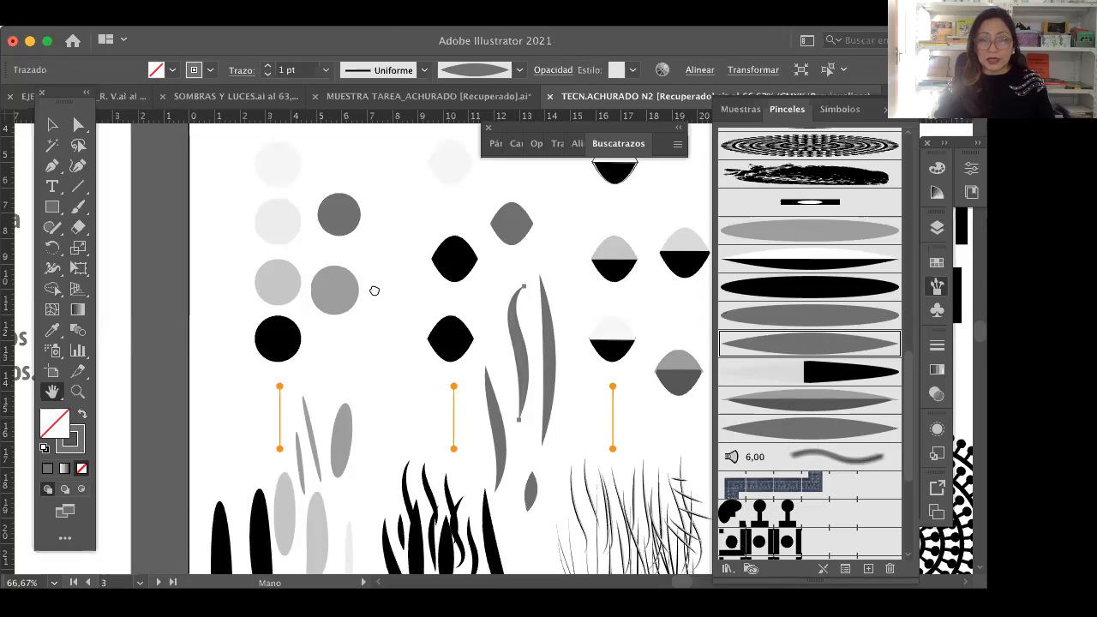
pyautogui.moveTo(476, 445); pyautogui.dragTo(389, 288)
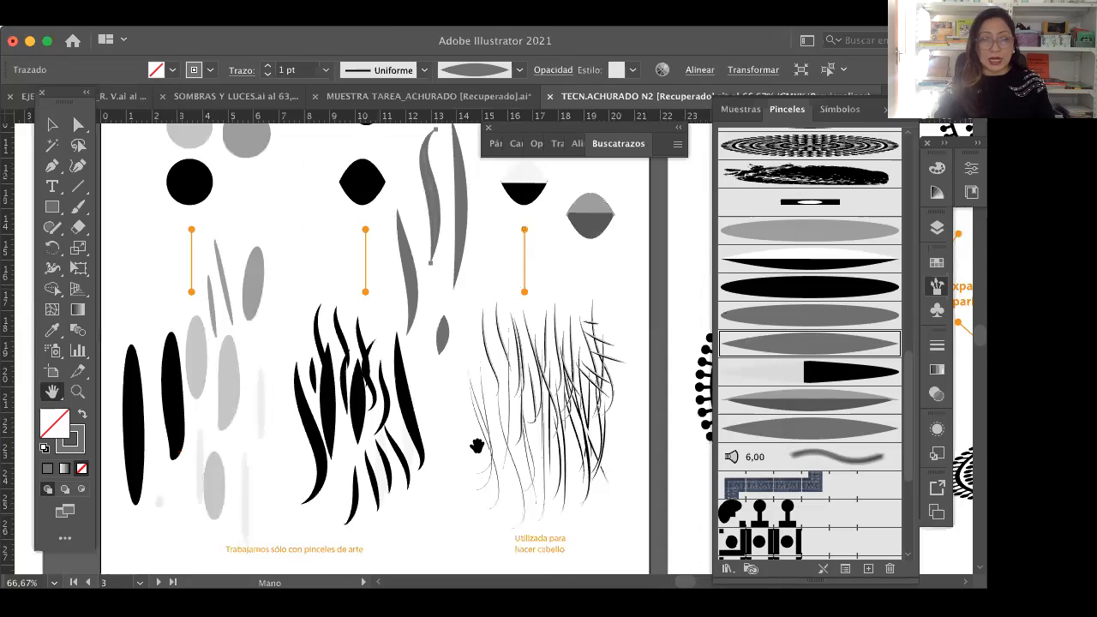
pyautogui.press('z')
pyautogui.click(570, 399)
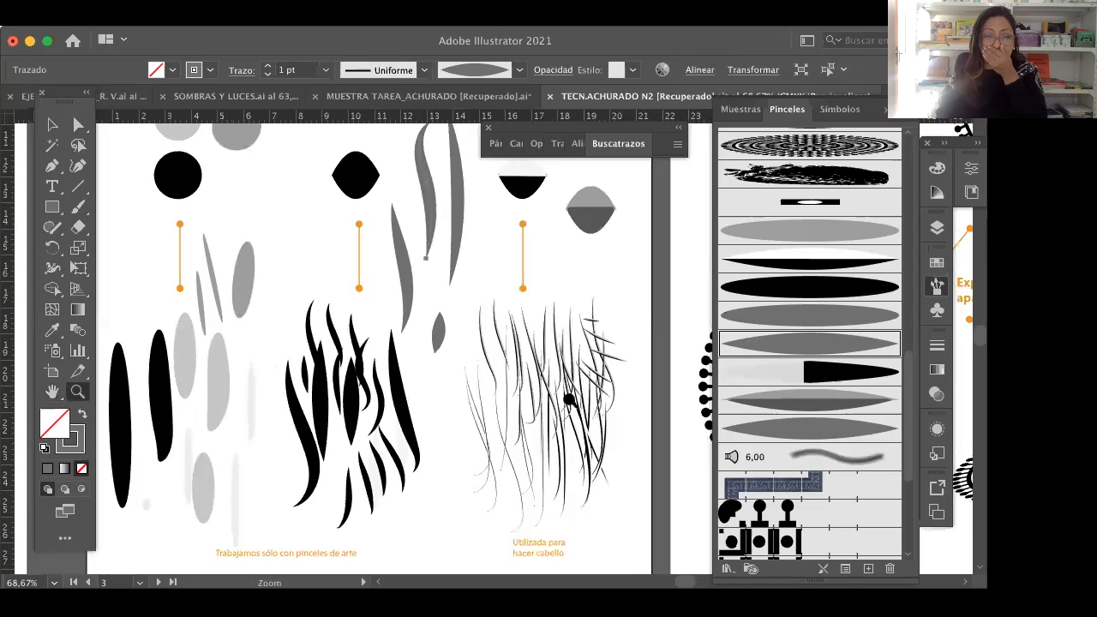
pyautogui.click(270, 455)
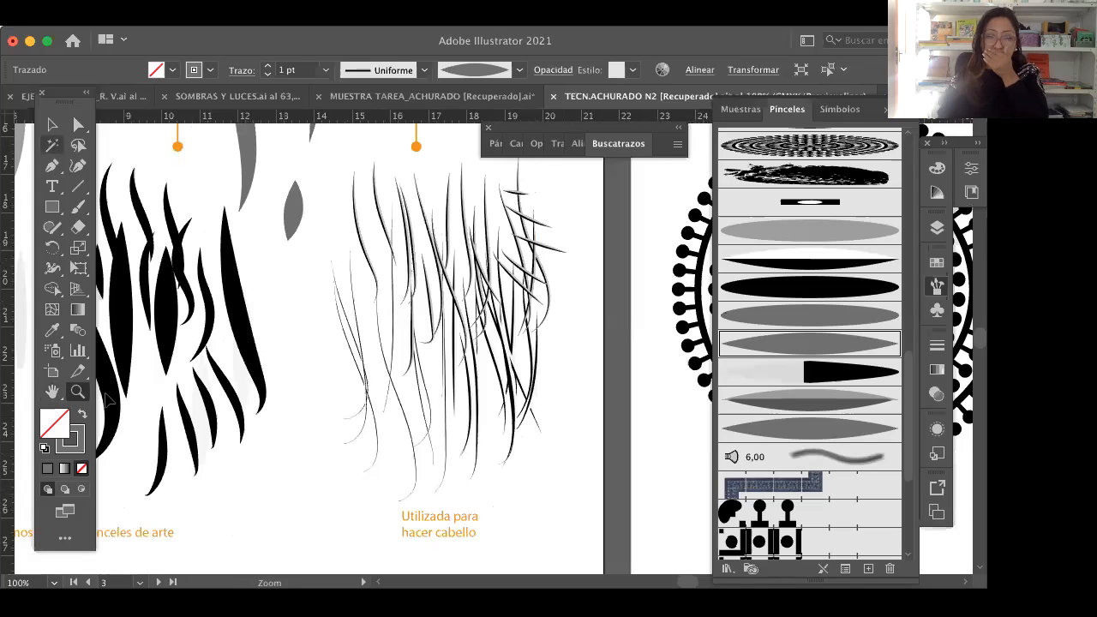
pyautogui.click(53, 124)
pyautogui.press('space')
pyautogui.moveTo(470, 383); pyautogui.dragTo(526, 442)
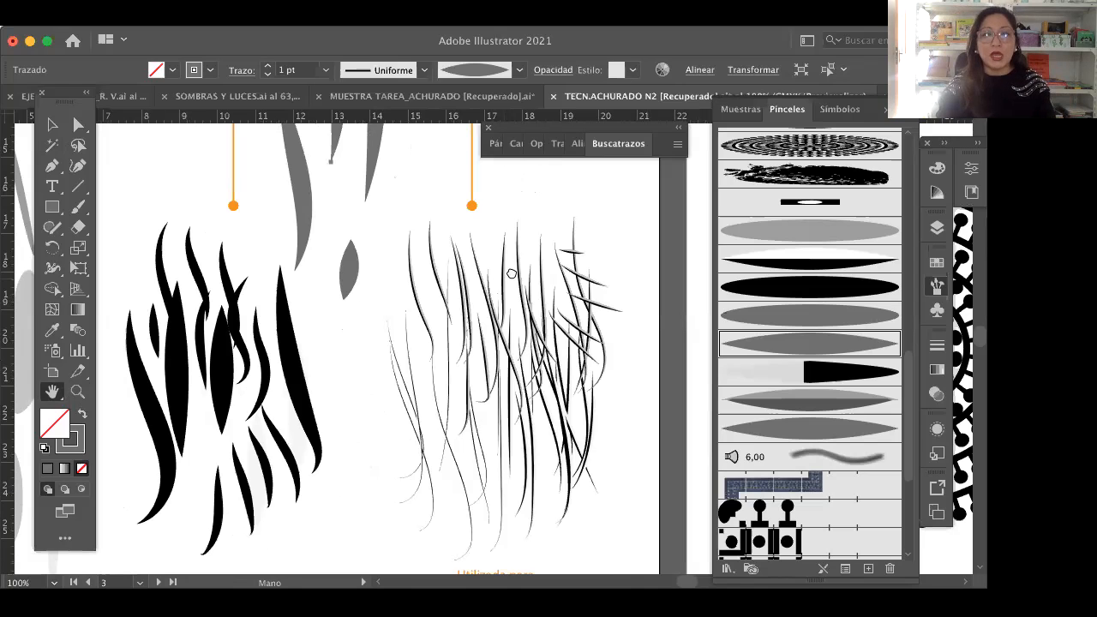
# Step: Duplicate the solid grey lens shape and place the copy beside the outlined lens with the black lower half
pyautogui.scroll(8, 549, 424)
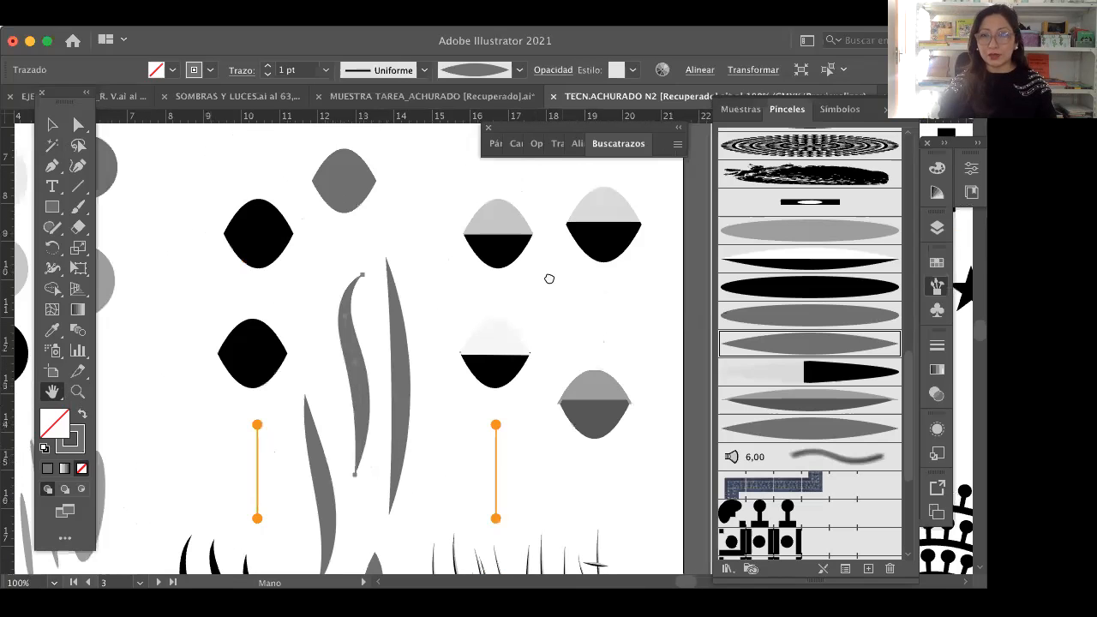
pyautogui.scroll(6, 550, 343)
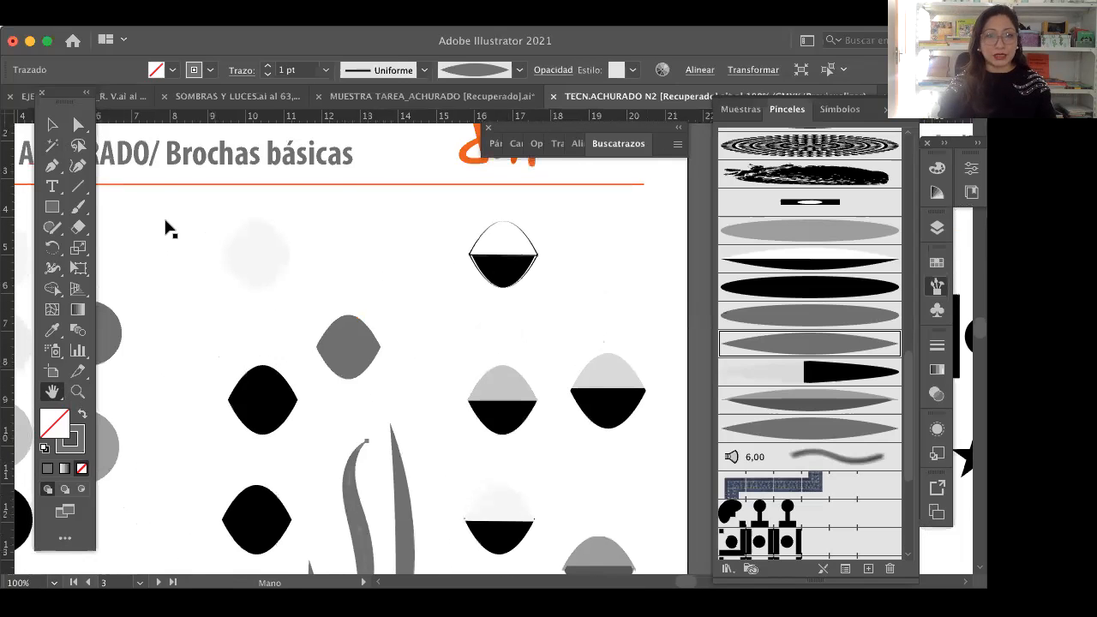
pyautogui.press('v')
pyautogui.click(370, 366)
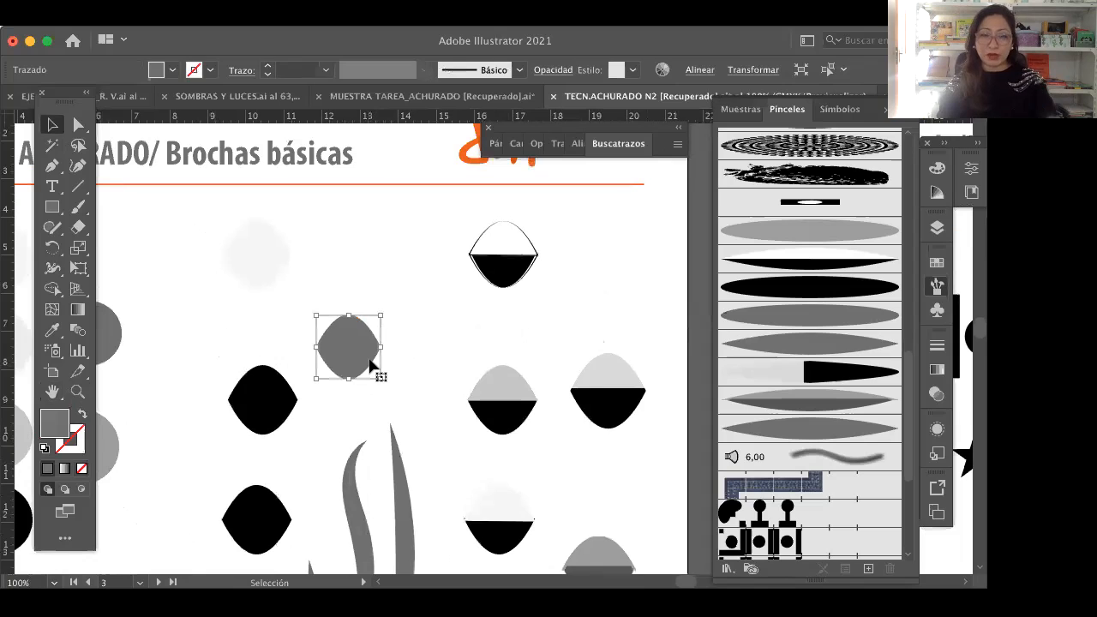
pyautogui.moveTo(370, 366); pyautogui.dragTo(516, 366)
pyautogui.moveTo(593, 254); pyautogui.dragTo(599, 264)
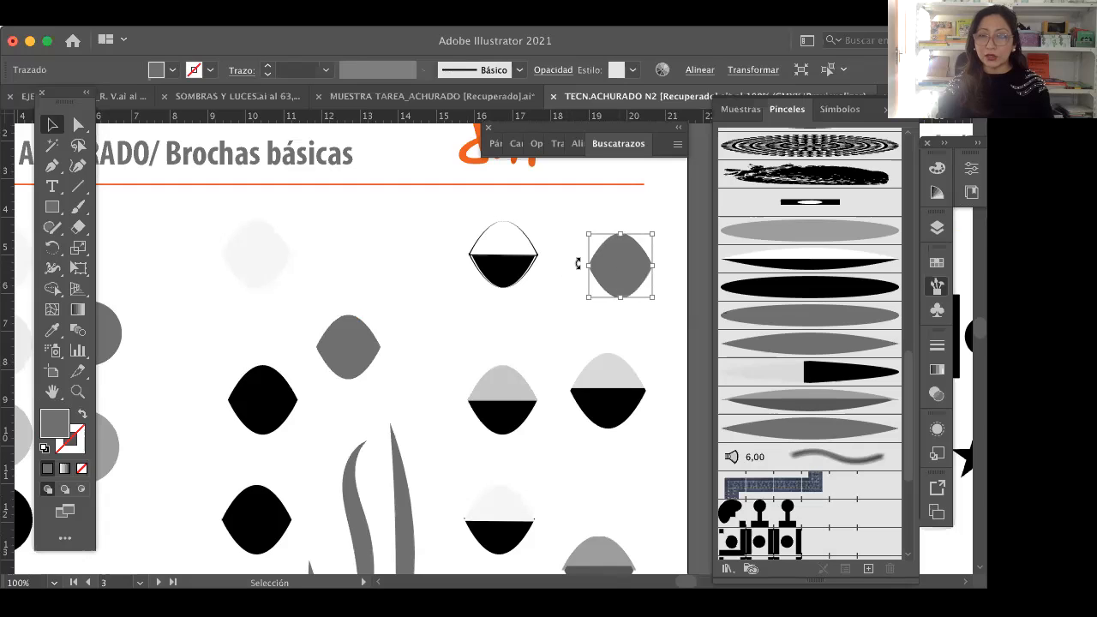
# Step: Draw a grey rectangle over the lower half of the copied grey lens, with its upper edge across the lens's middle
pyautogui.keyDown('shift'); pyautogui.click(624, 278); pyautogui.keyUp('shift')
pyautogui.click(624, 278)
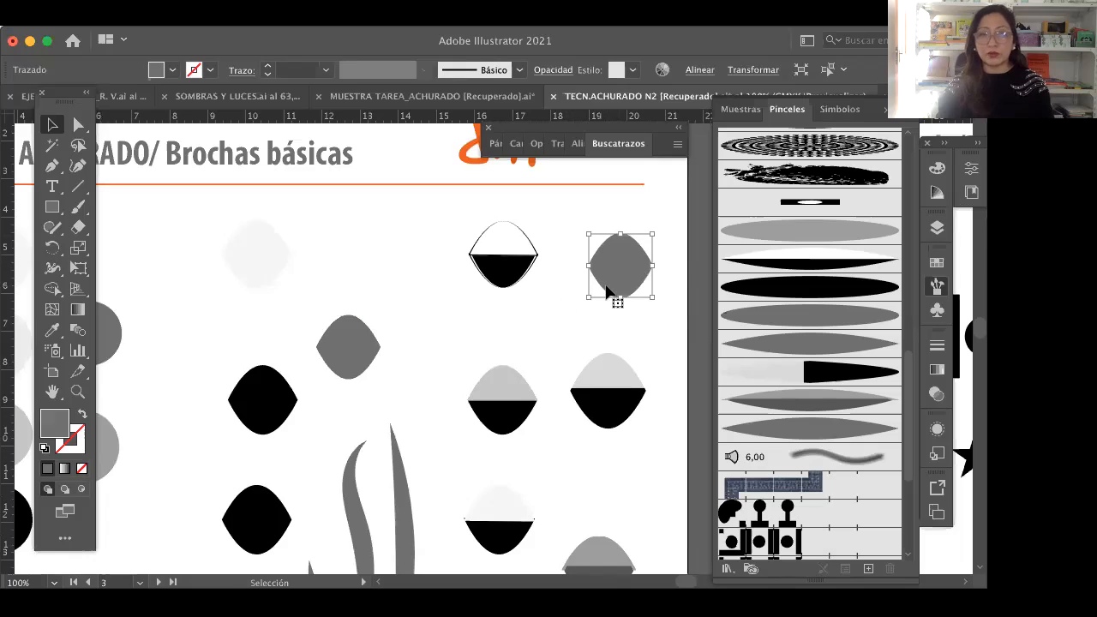
pyautogui.click(51, 208)
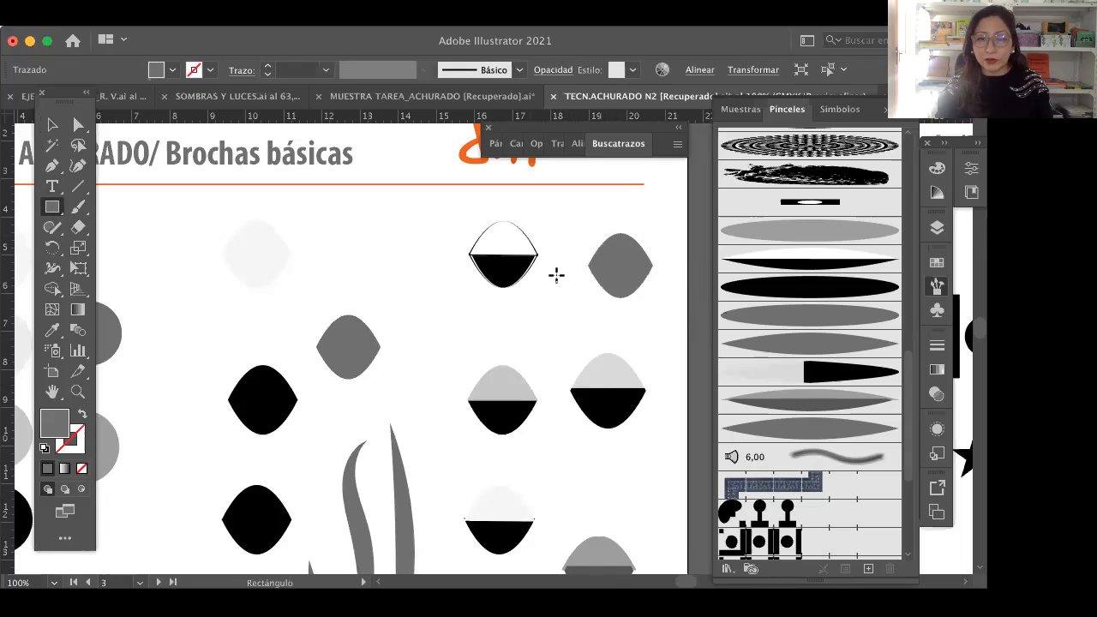
pyautogui.moveTo(581, 266); pyautogui.dragTo(670, 319)
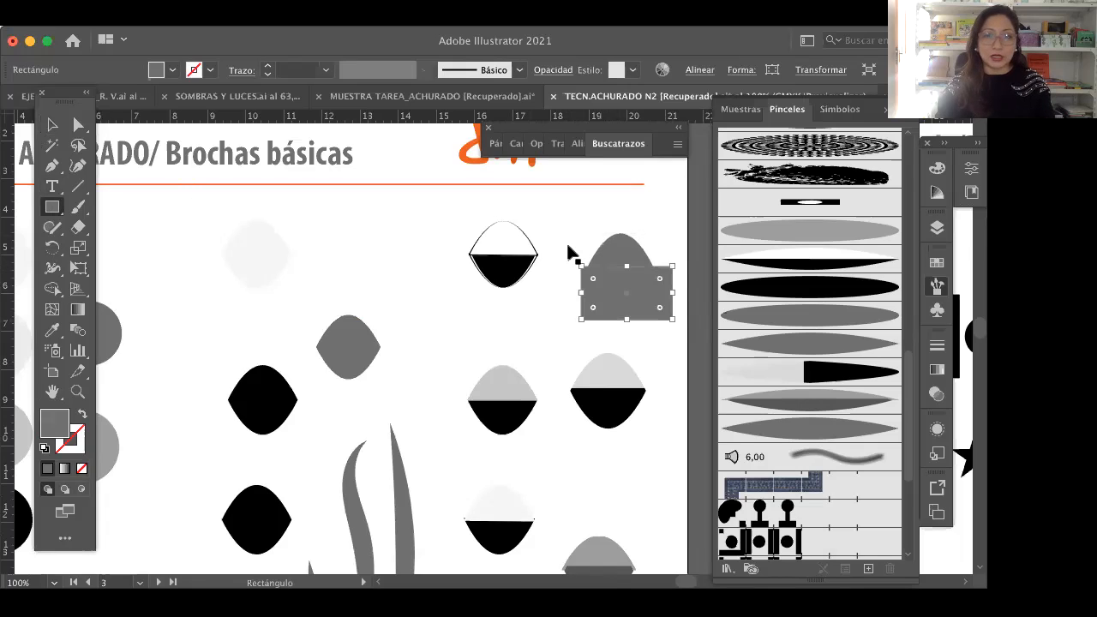
# Step: Divide the copied grey lens and the overlapping rectangle with the Pathfinder Divide operation
pyautogui.press('v')
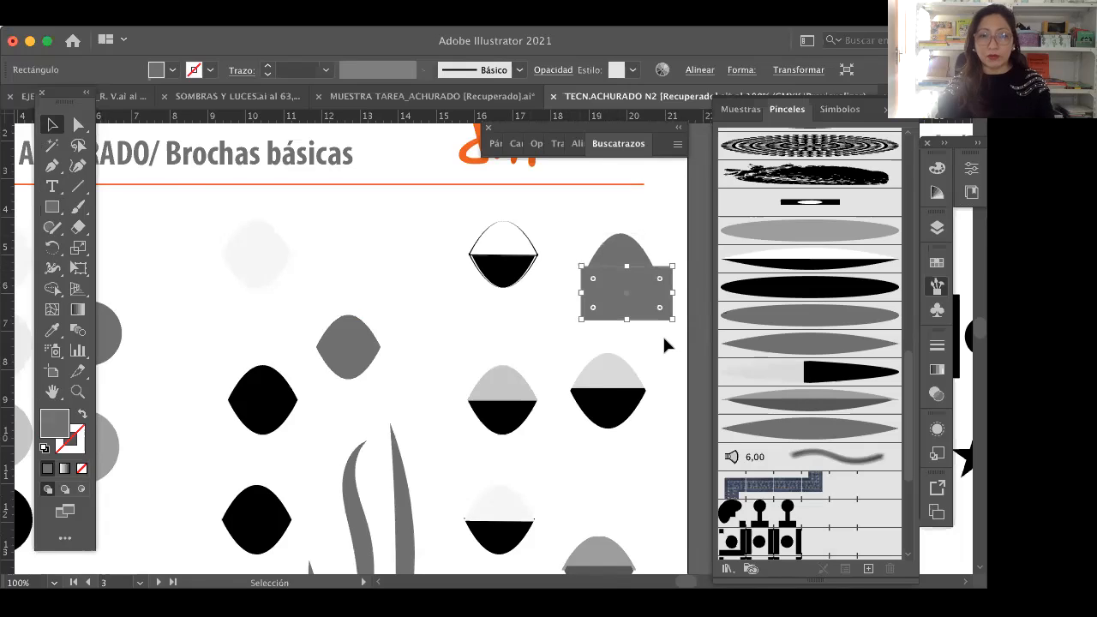
pyautogui.moveTo(663, 338); pyautogui.dragTo(607, 249)
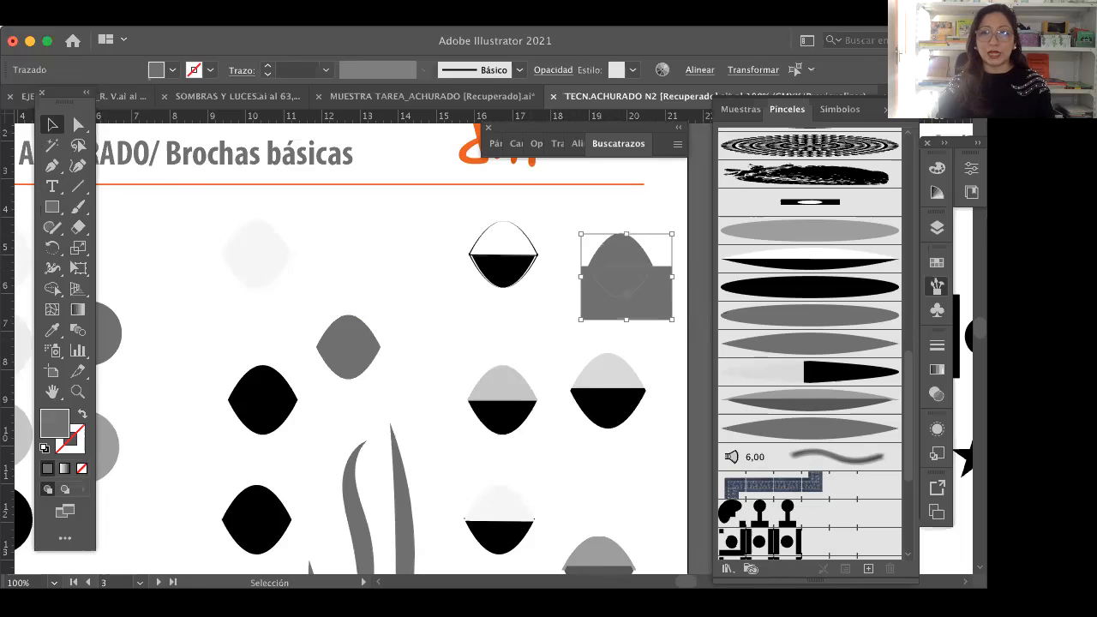
pyautogui.click(519, 59)
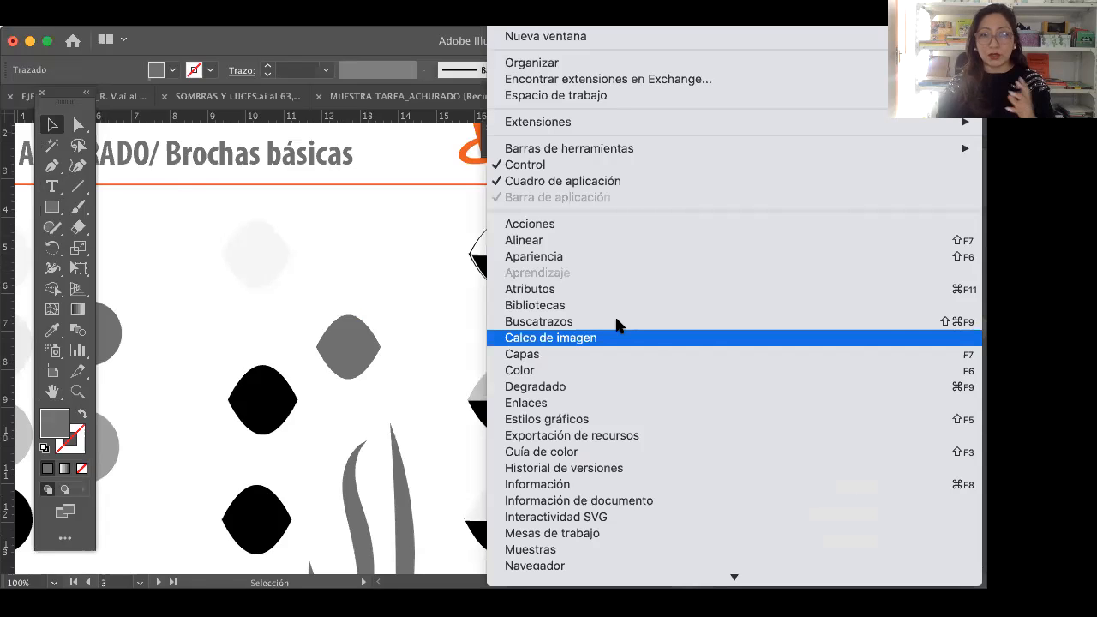
pyautogui.click(652, 341)
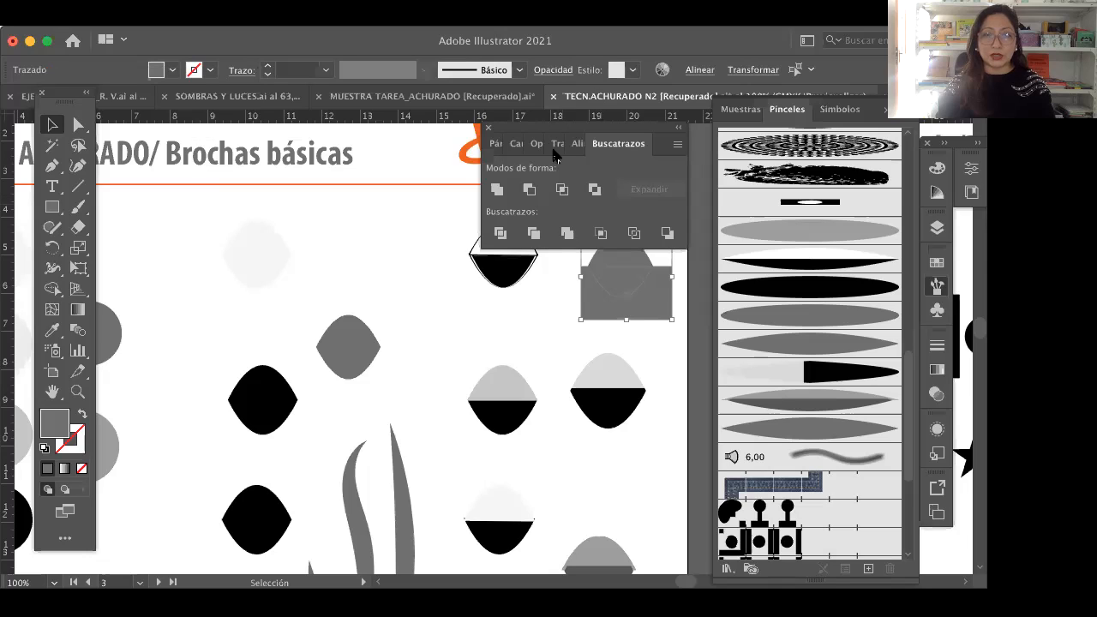
pyautogui.moveTo(528, 130); pyautogui.dragTo(710, 115)
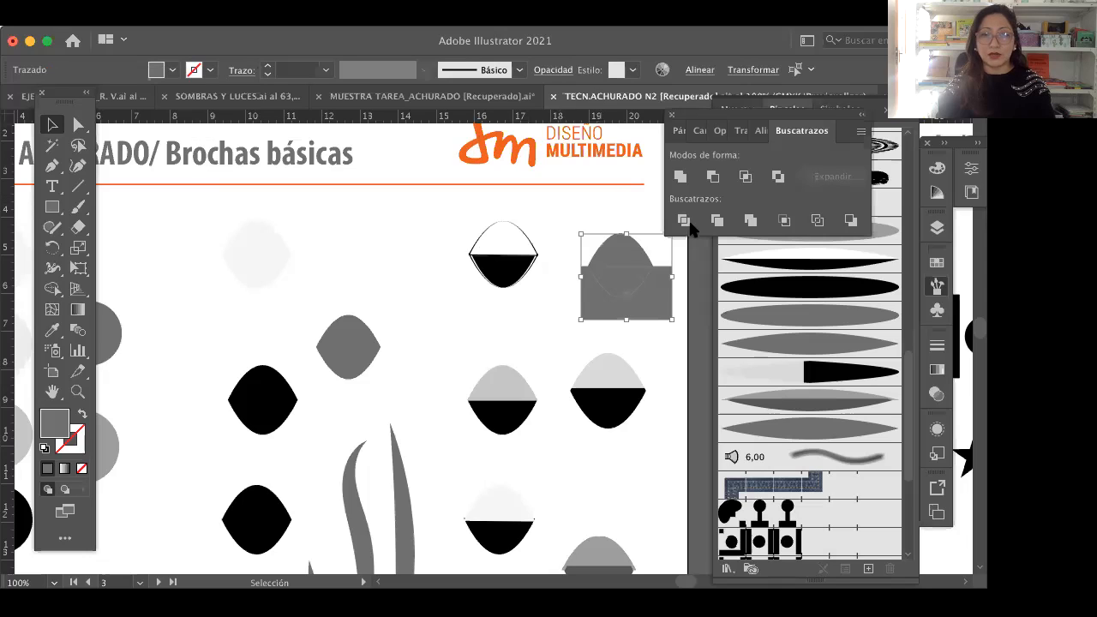
pyautogui.click(684, 221)
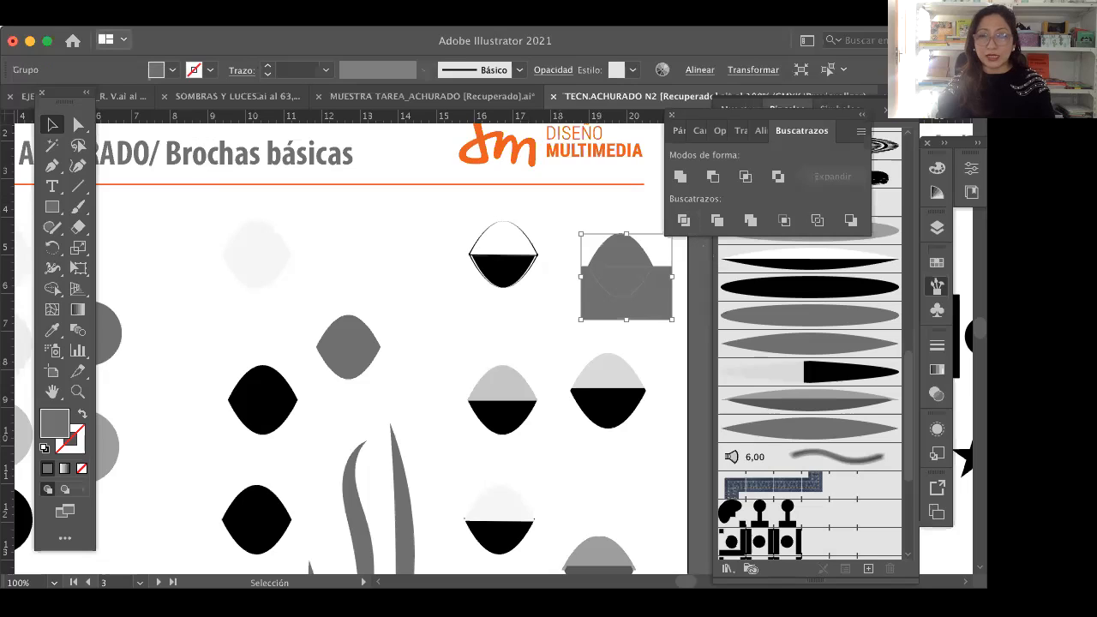
# Step: Ungroup the divided shapes and delete the rectangle remnant outside the lens
pyautogui.click(251, 21)
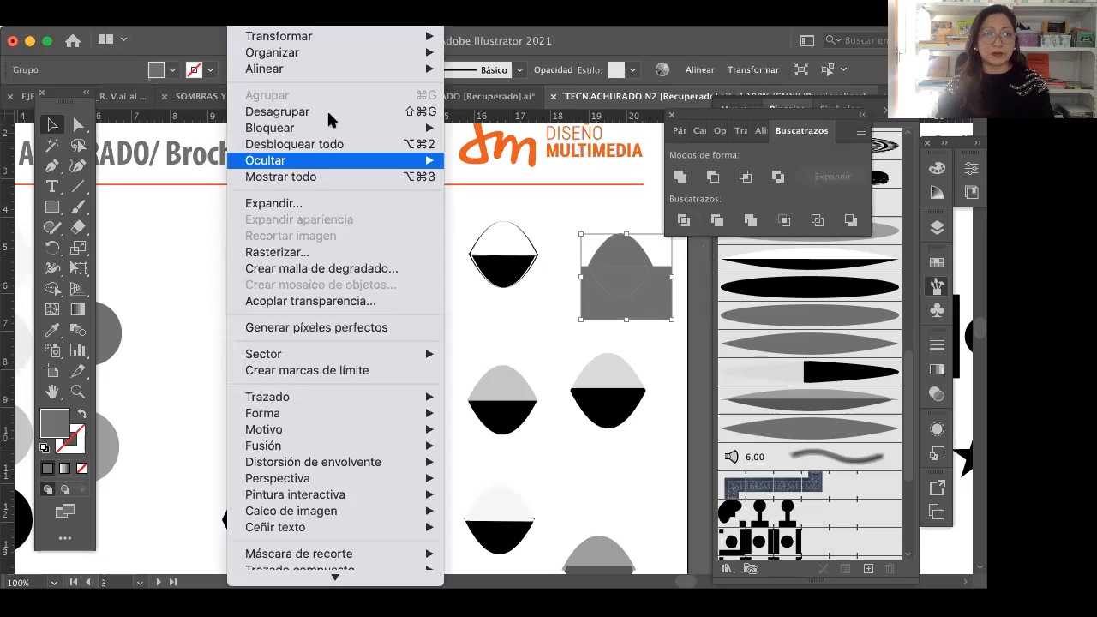
pyautogui.click(329, 114)
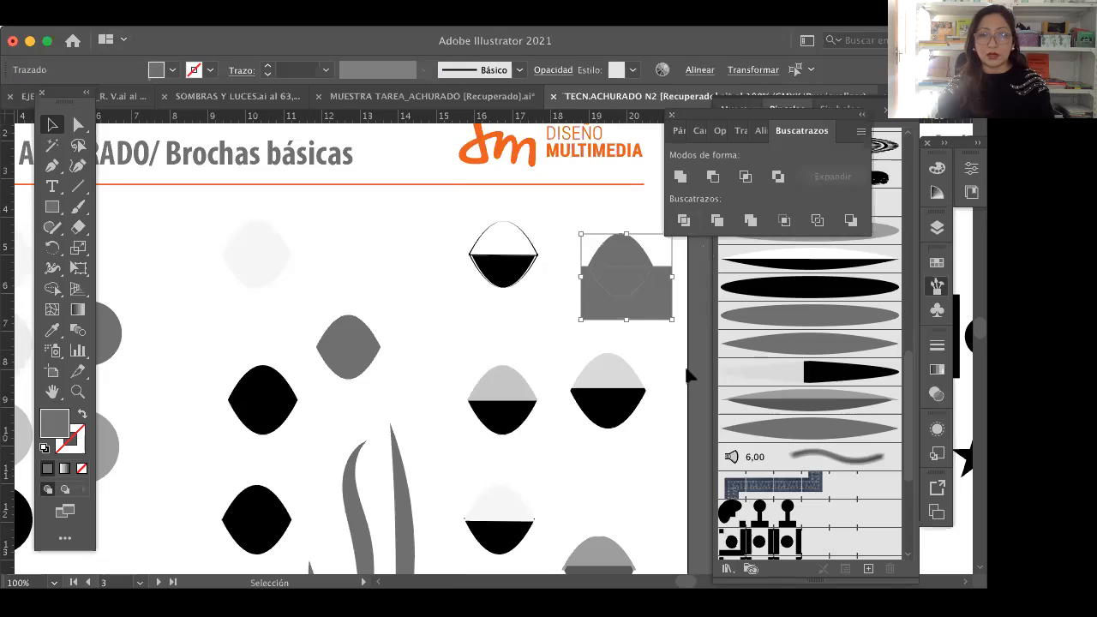
pyautogui.click(675, 327)
pyautogui.click(662, 314)
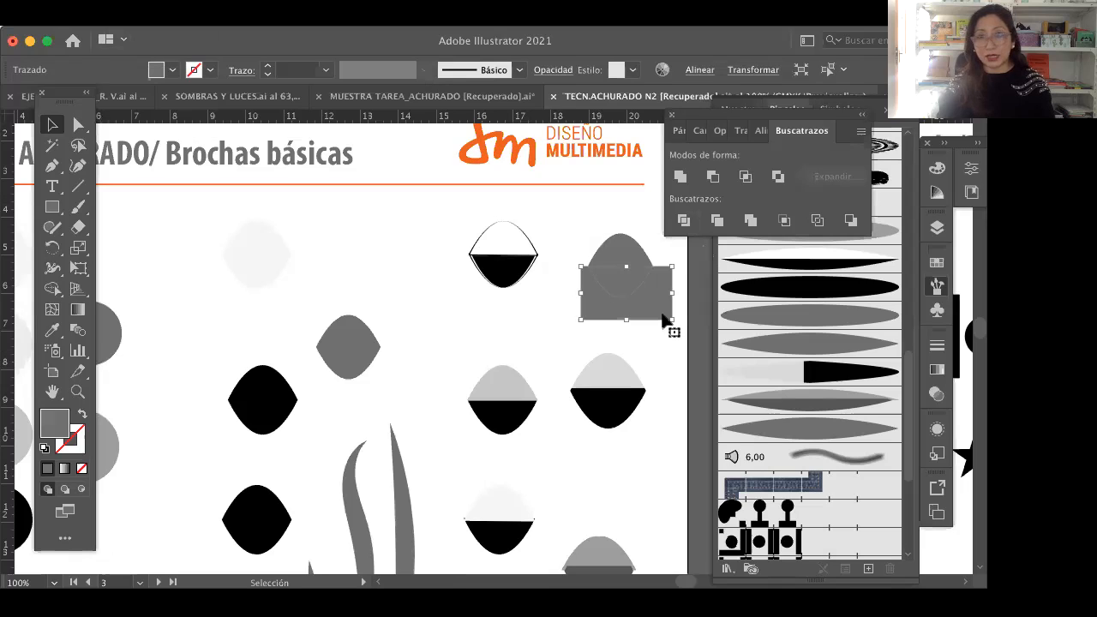
pyautogui.press('Delete')
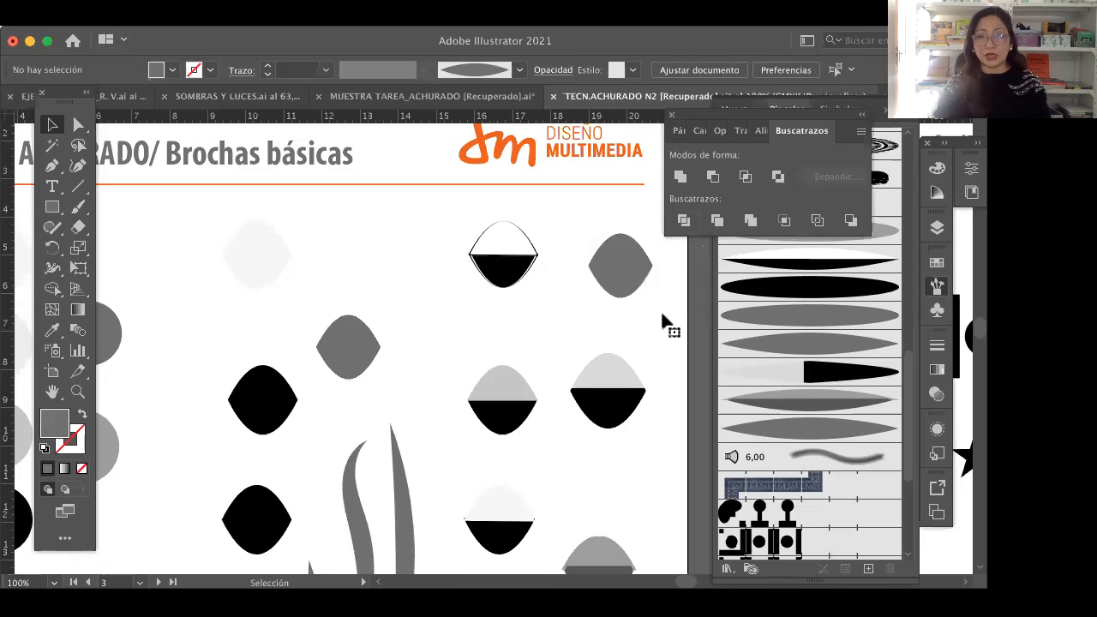
# Step: Fill the lower half of the divided lens with black
pyautogui.click(634, 287)
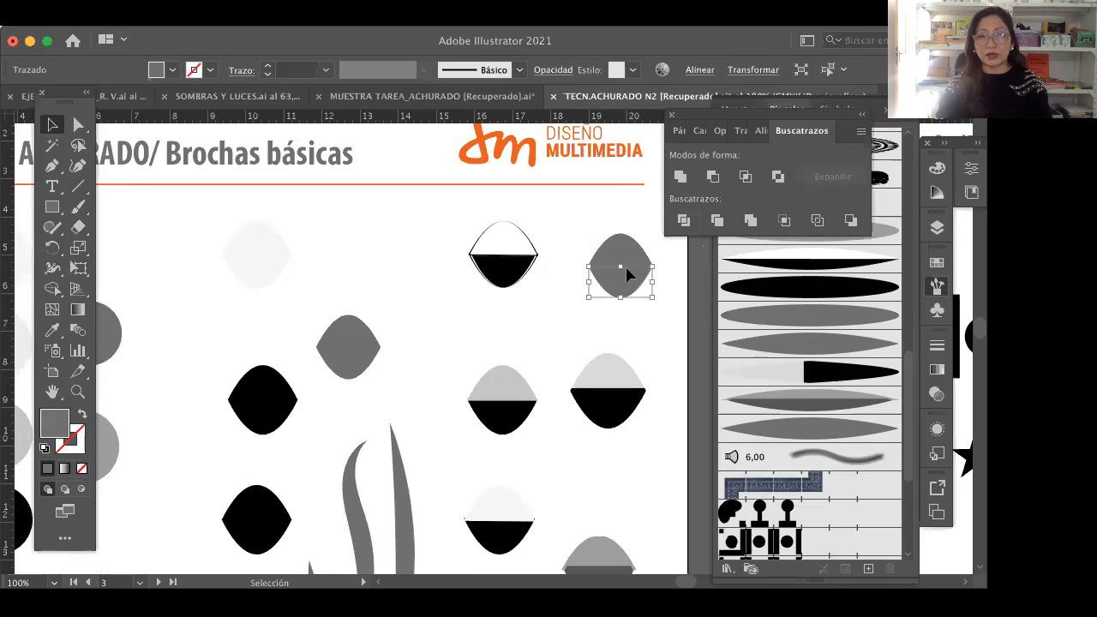
pyautogui.click(569, 258)
pyautogui.click(626, 294)
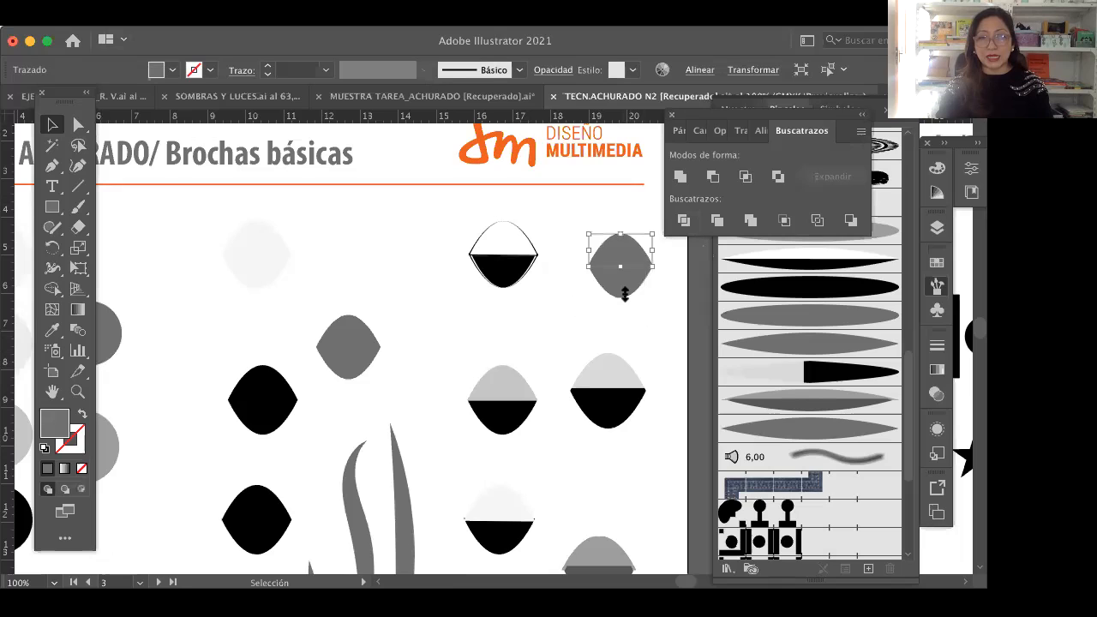
pyautogui.click(172, 69)
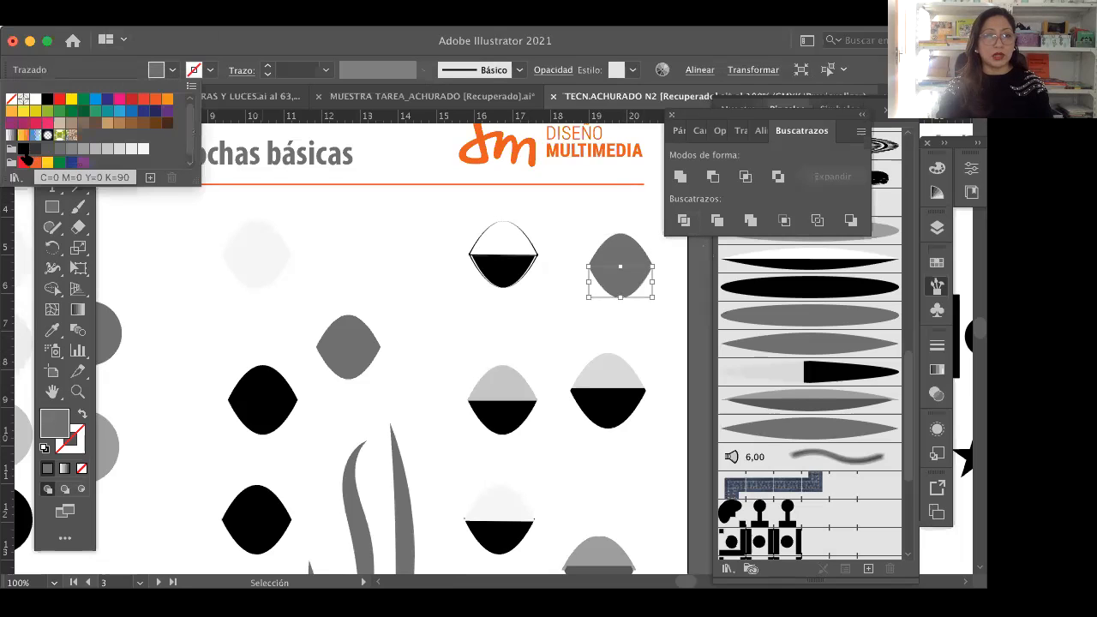
pyautogui.click(24, 150)
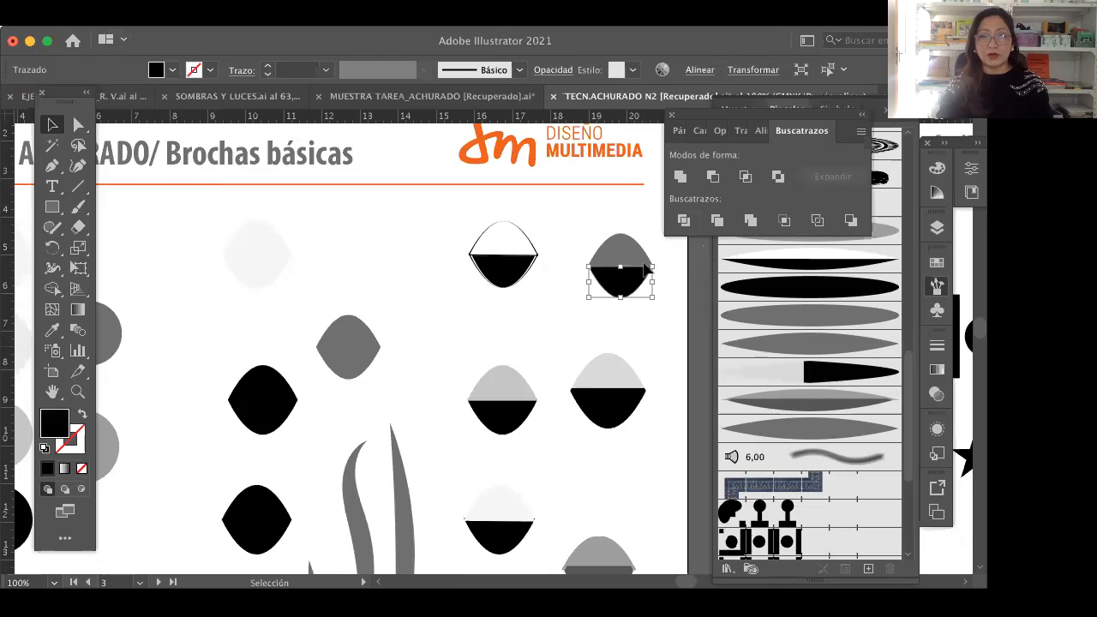
# Step: Fill the upper half of the divided lens with a light grey swatch
pyautogui.click(573, 260)
pyautogui.click(619, 249)
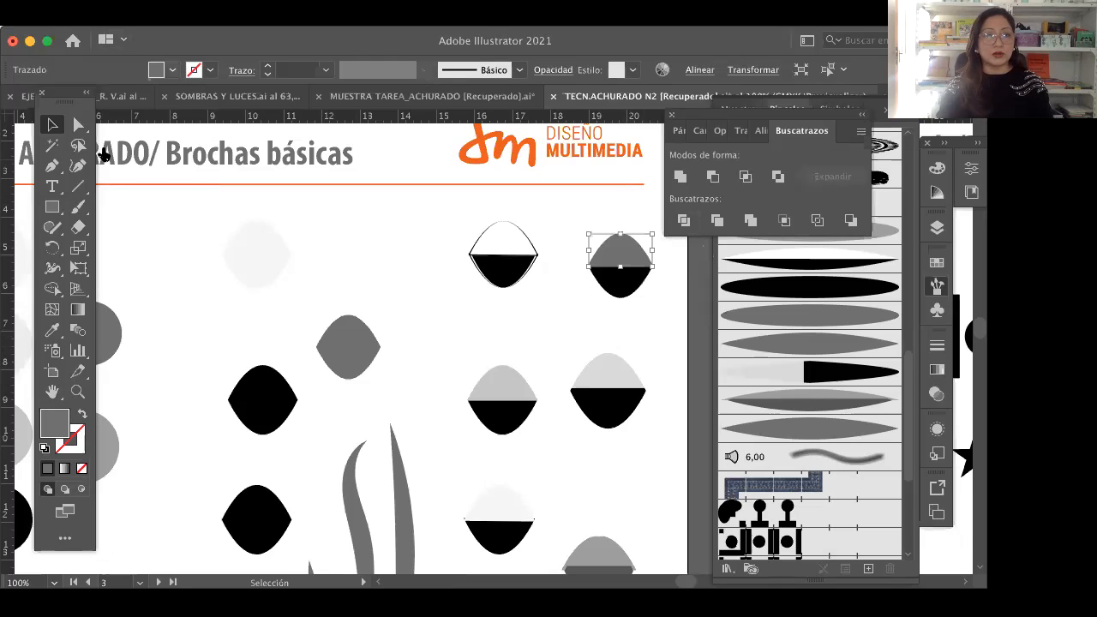
pyautogui.click(173, 69)
pyautogui.click(118, 150)
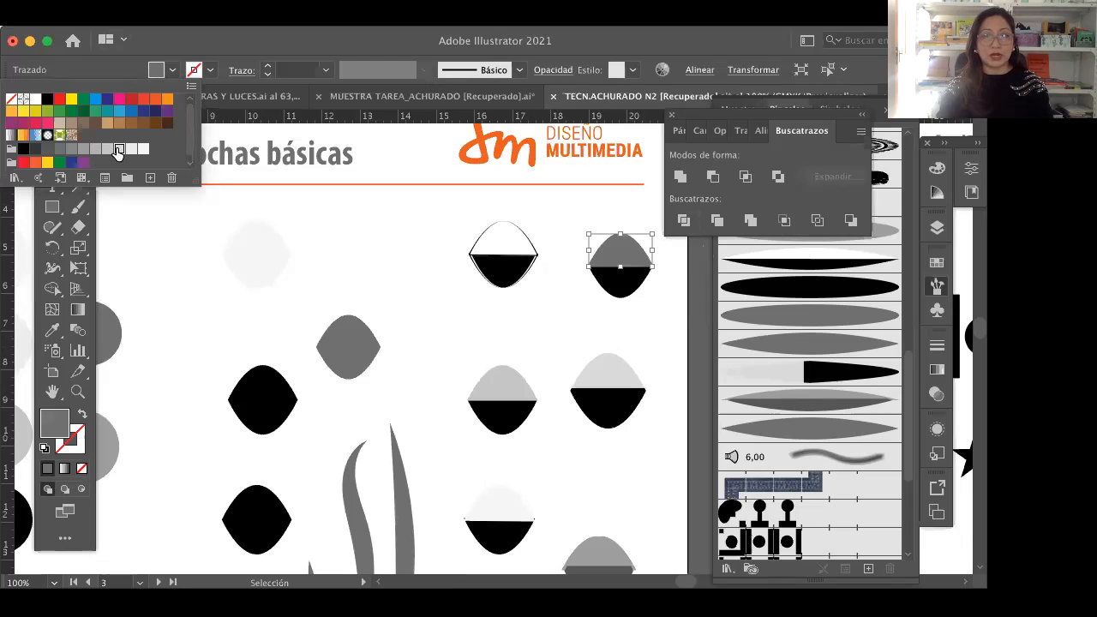
pyautogui.click(570, 304)
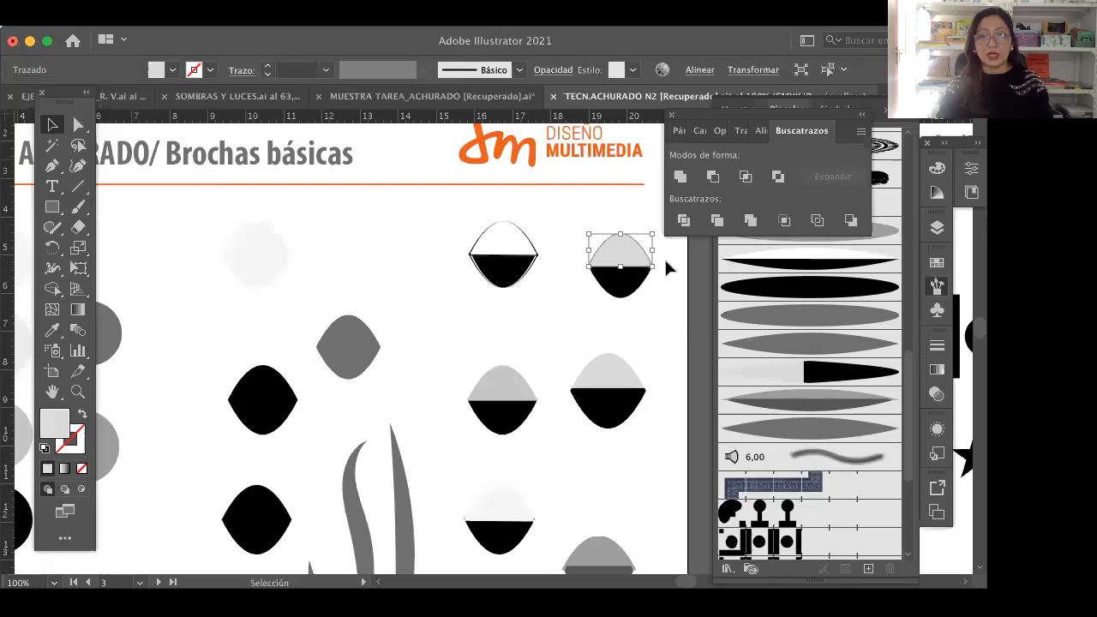
pyautogui.click(666, 260)
pyautogui.click(588, 269)
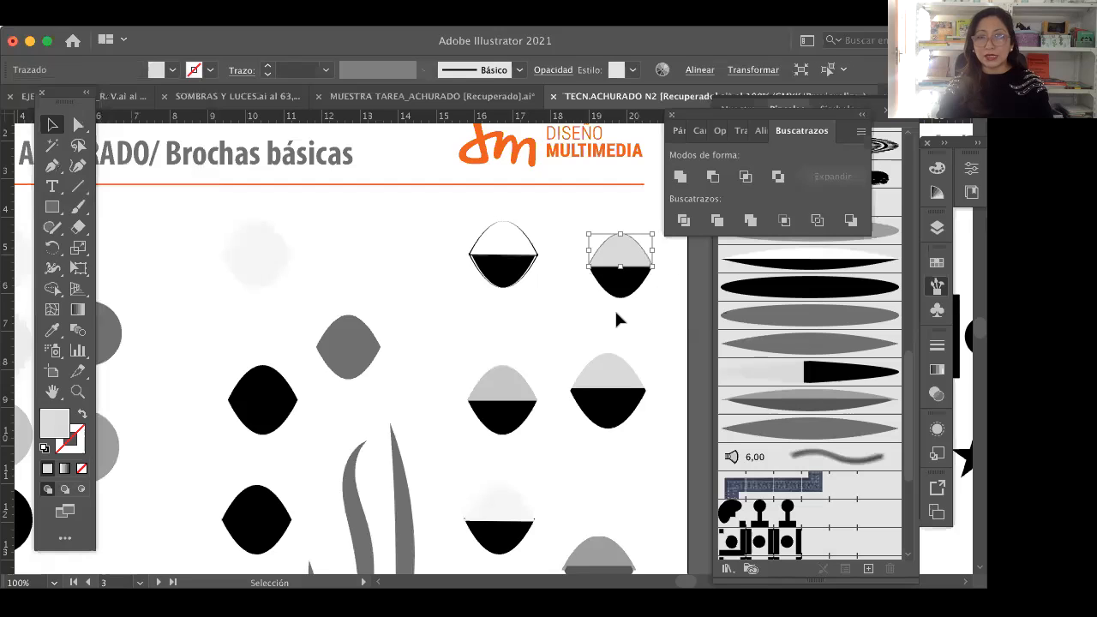
# Step: Create a new art brush (Pincel de arte) from both halves of the light grey and black lens
pyautogui.press('h')
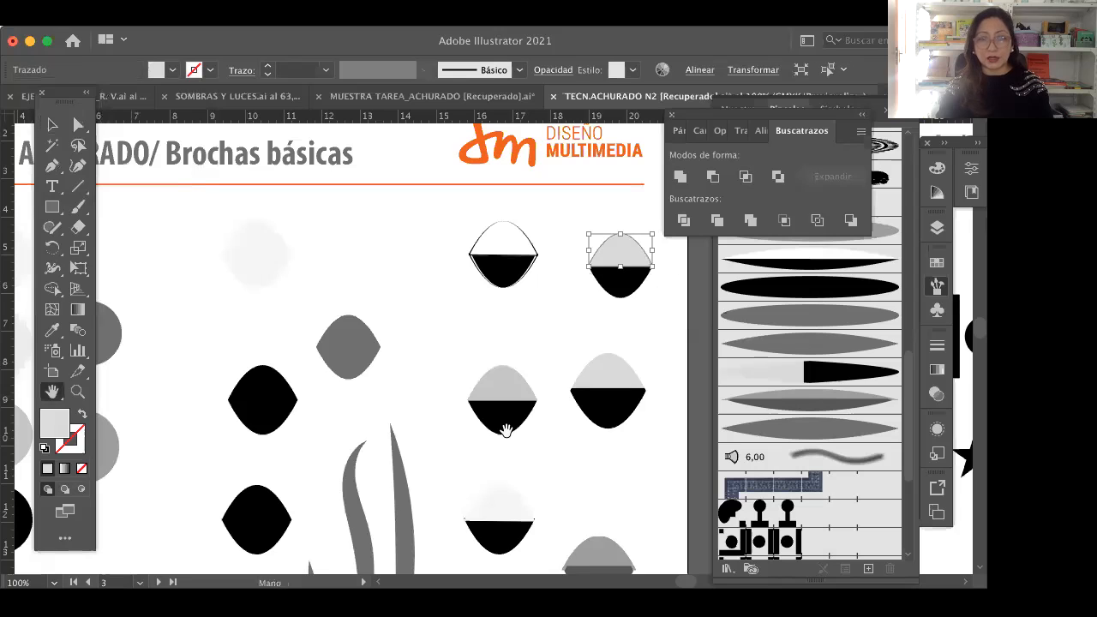
pyautogui.moveTo(538, 371); pyautogui.dragTo(522, 197)
pyautogui.moveTo(540, 475); pyautogui.dragTo(539, 390)
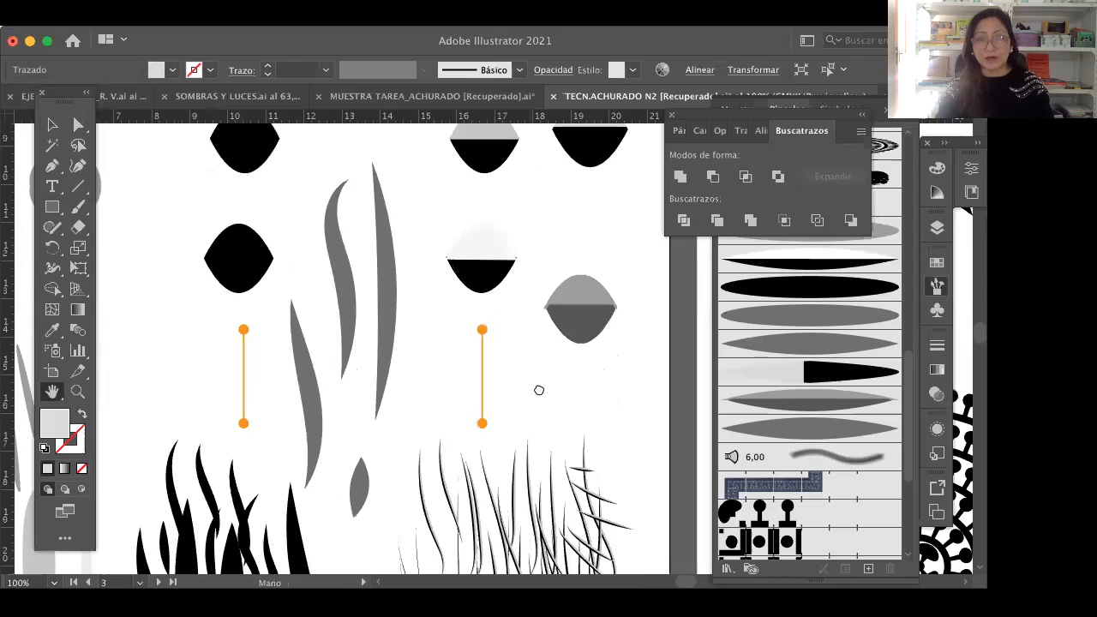
pyautogui.scroll(5, 454, 326)
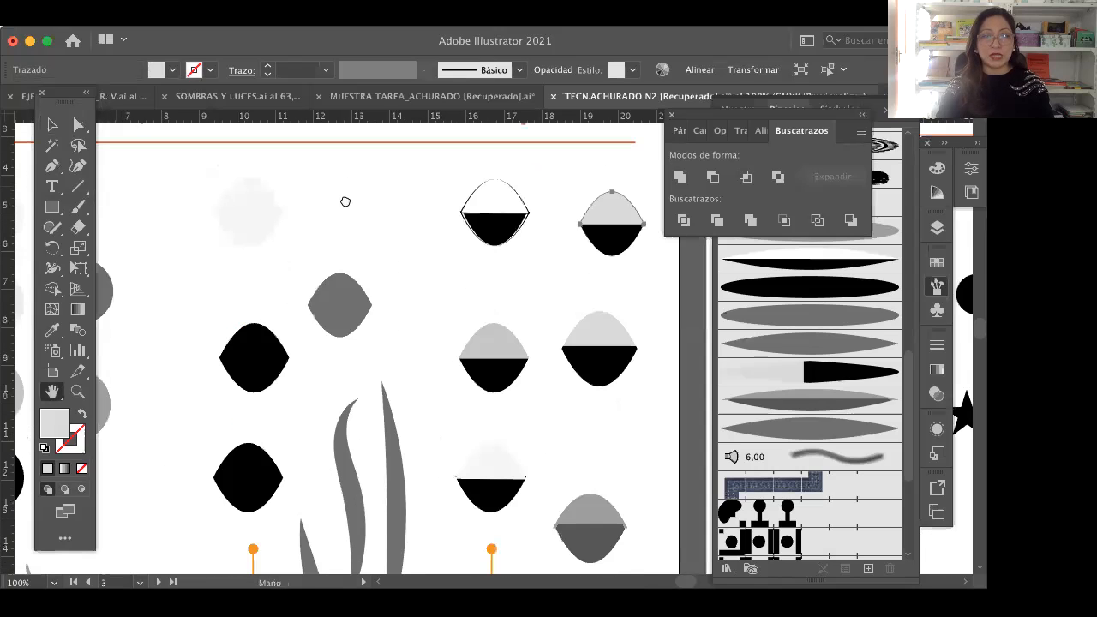
pyautogui.click(51, 126)
pyautogui.click(578, 202)
pyautogui.moveTo(575, 196); pyautogui.dragTo(629, 264)
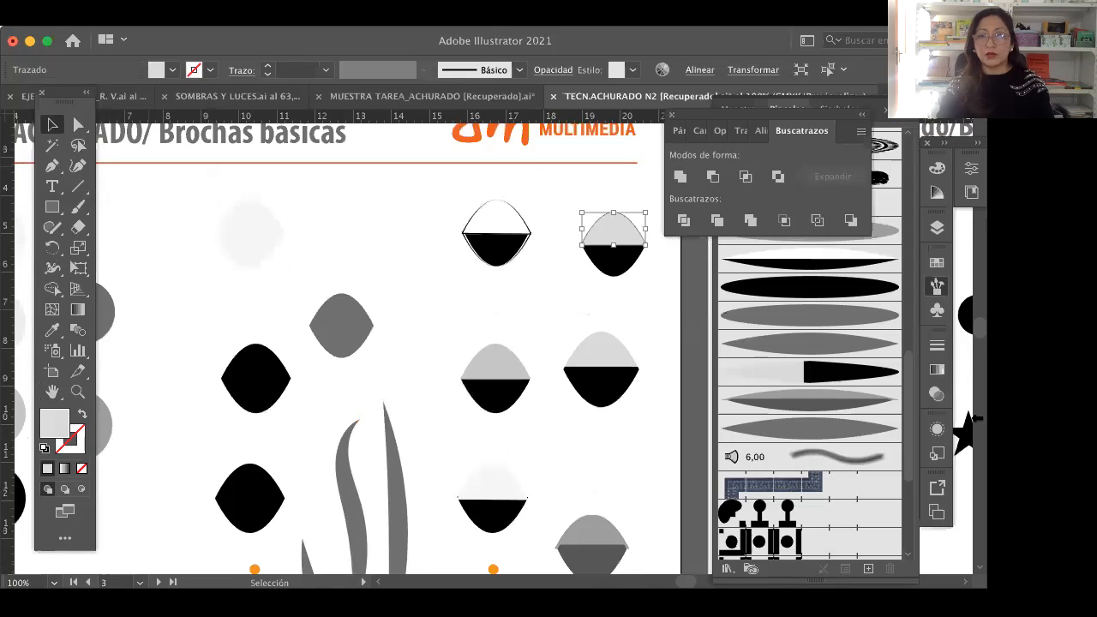
pyautogui.click(803, 137)
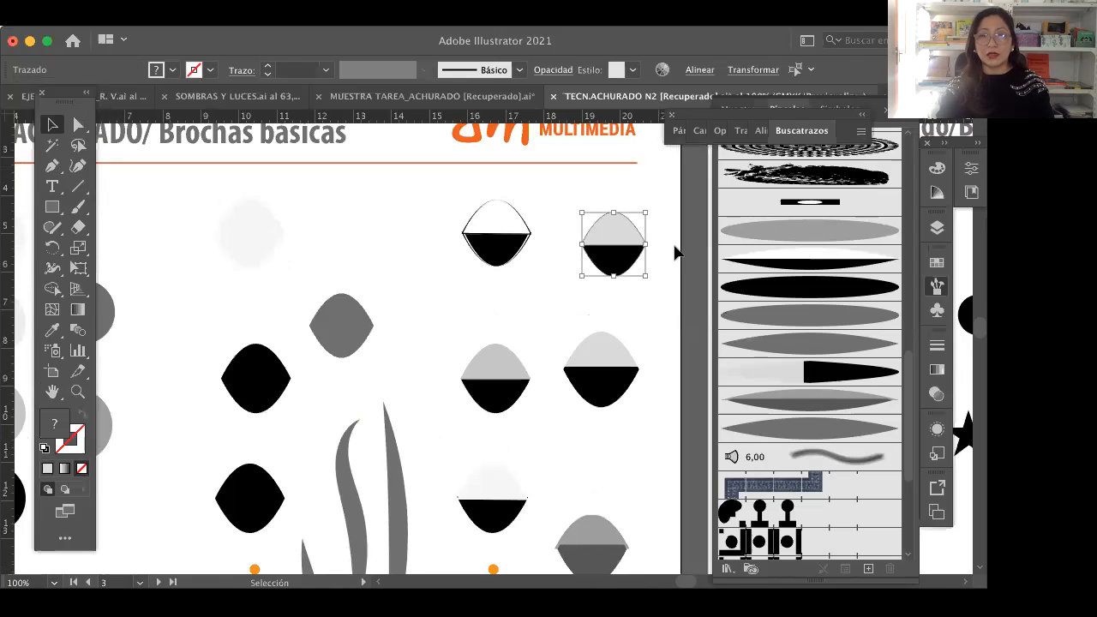
pyautogui.scroll(10, 825, 269)
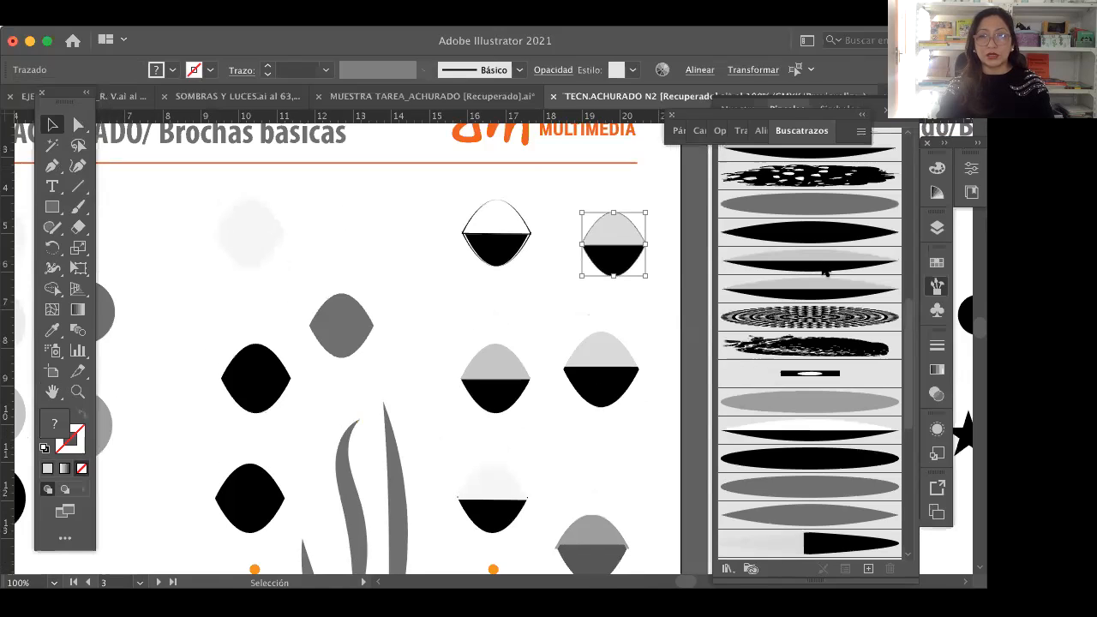
pyautogui.moveTo(614, 232); pyautogui.dragTo(820, 188)
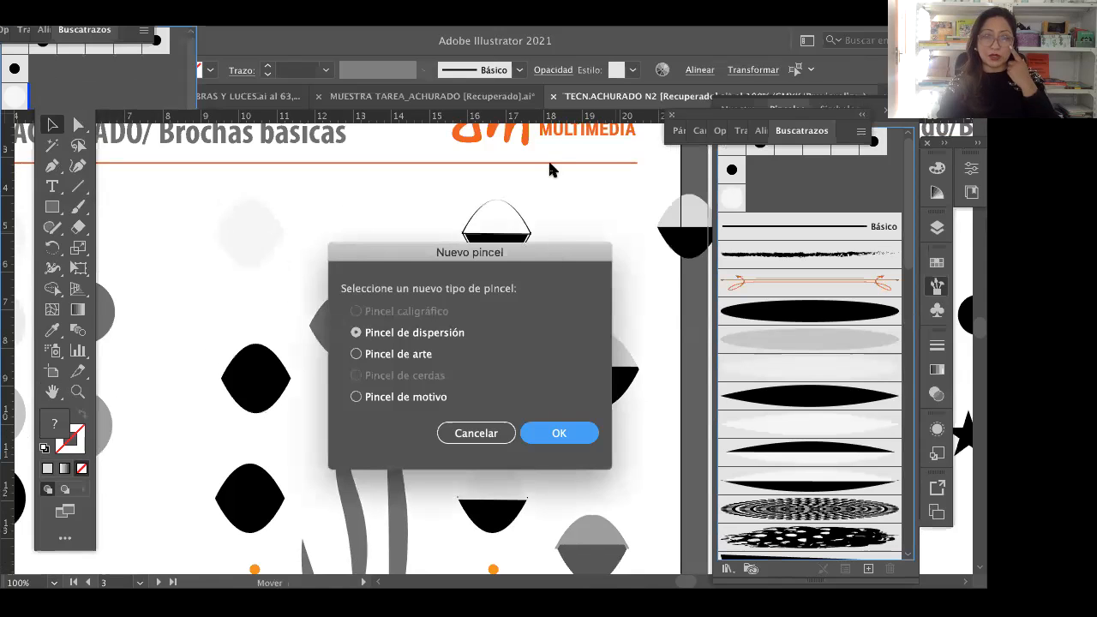
pyautogui.click(370, 257)
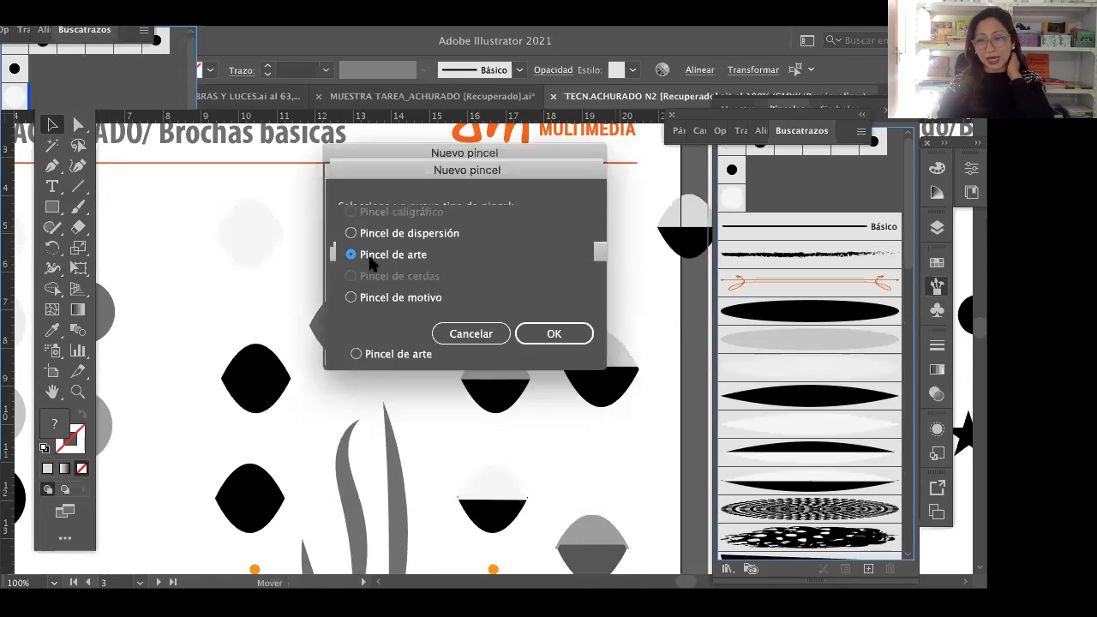
pyautogui.click(555, 336)
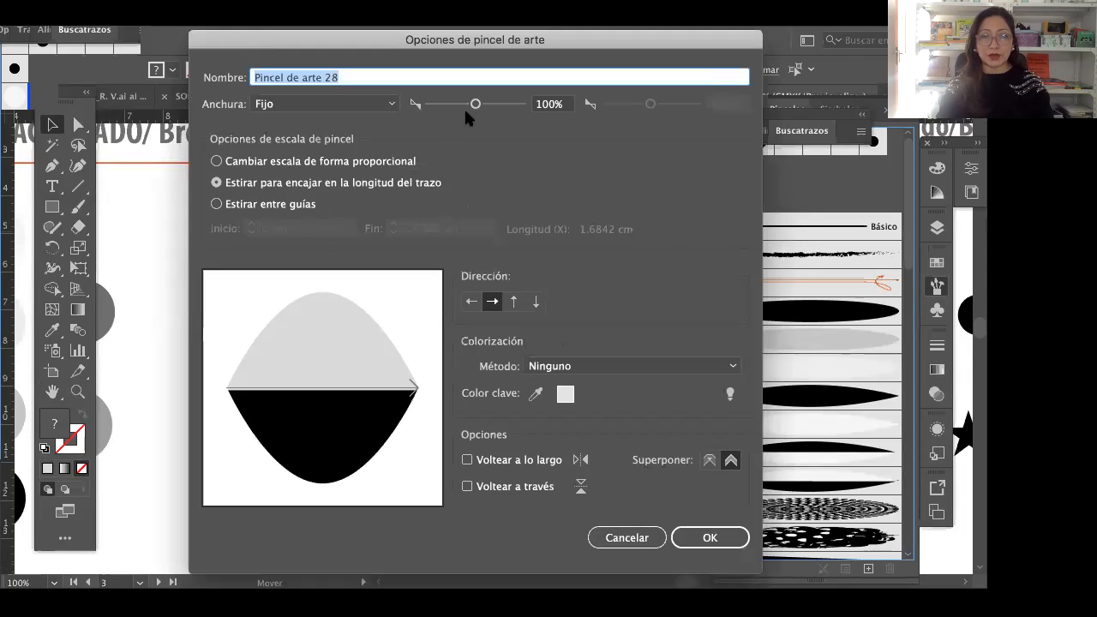
# Step: Set the new art brush's fixed width to 15%, name it with a first name followed by 3, and accept the options
pyautogui.moveTo(439, 104); pyautogui.dragTo(436, 105)
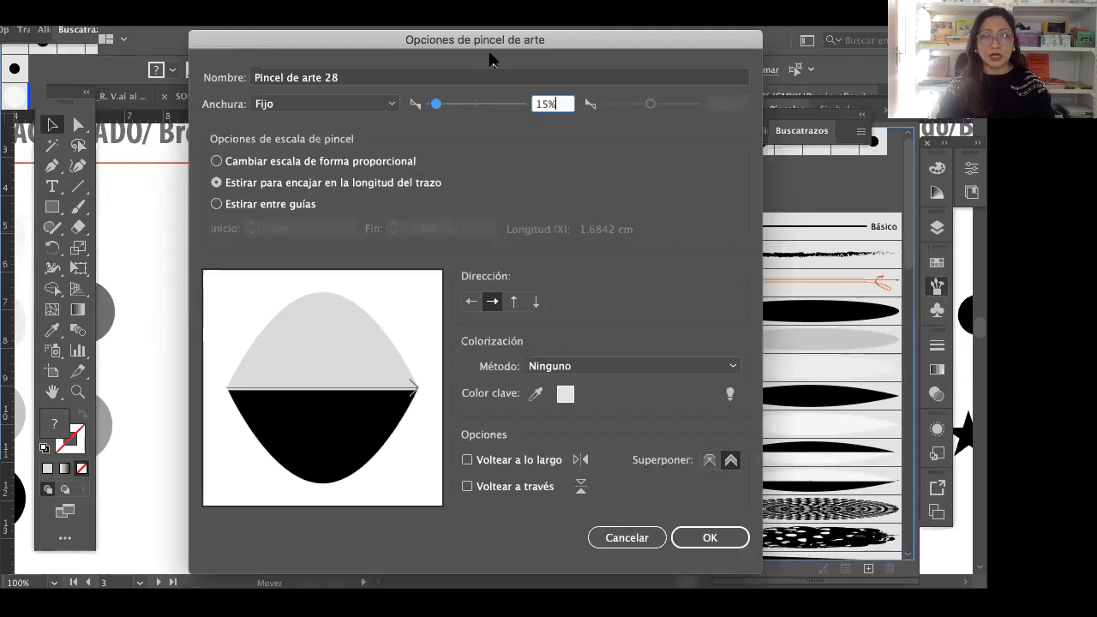
pyautogui.click(355, 76)
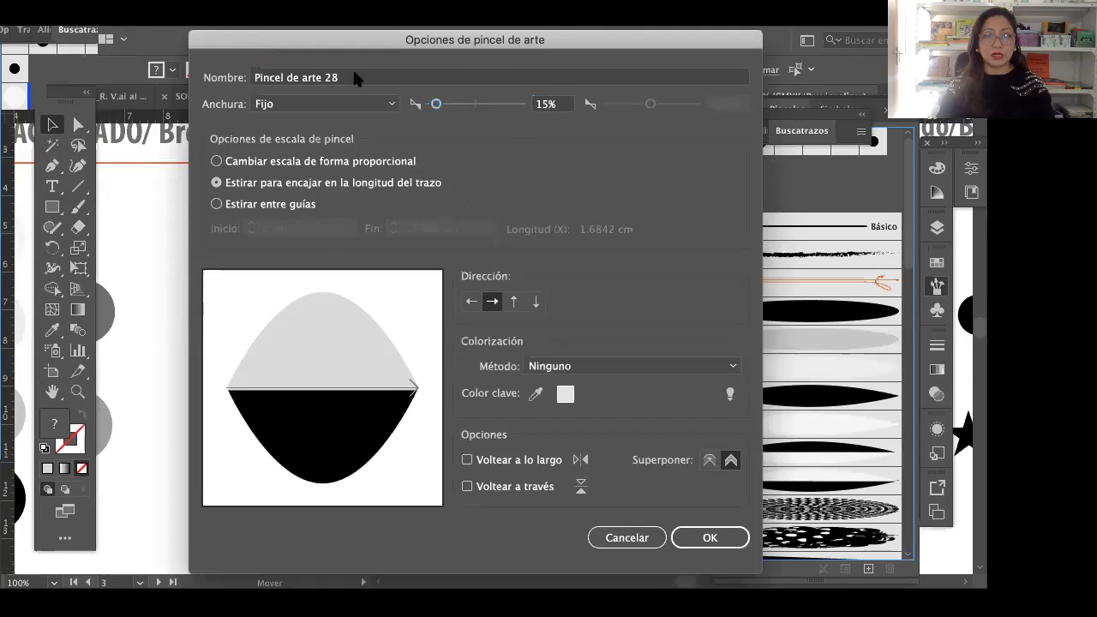
pyautogui.click(354, 74)
pyautogui.write('nelida 3')
pyautogui.press('Tab')
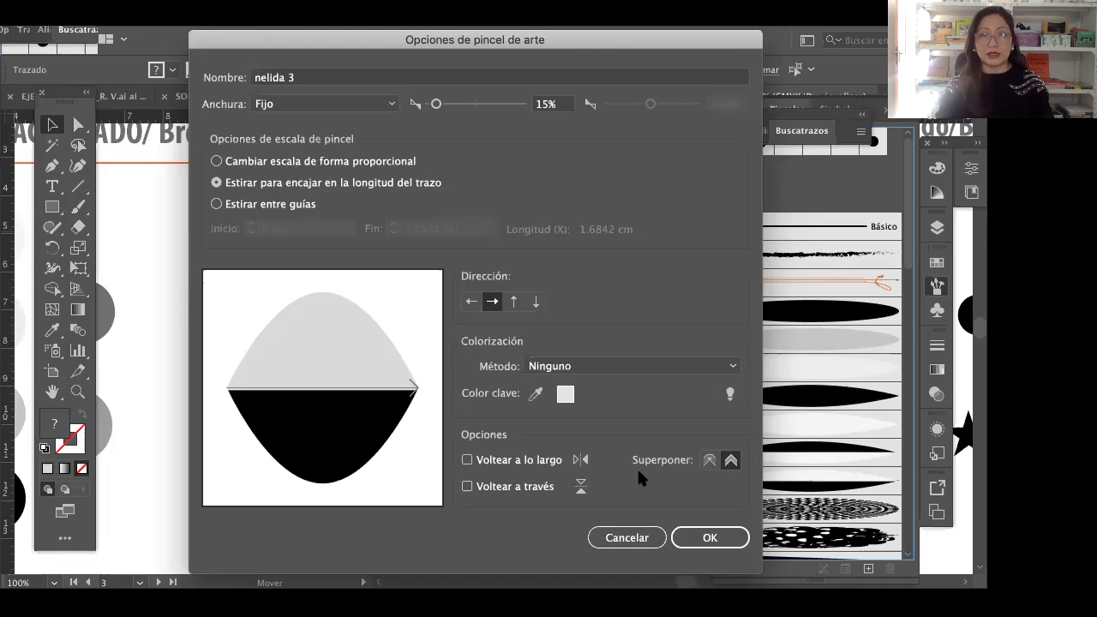
pyautogui.click(710, 542)
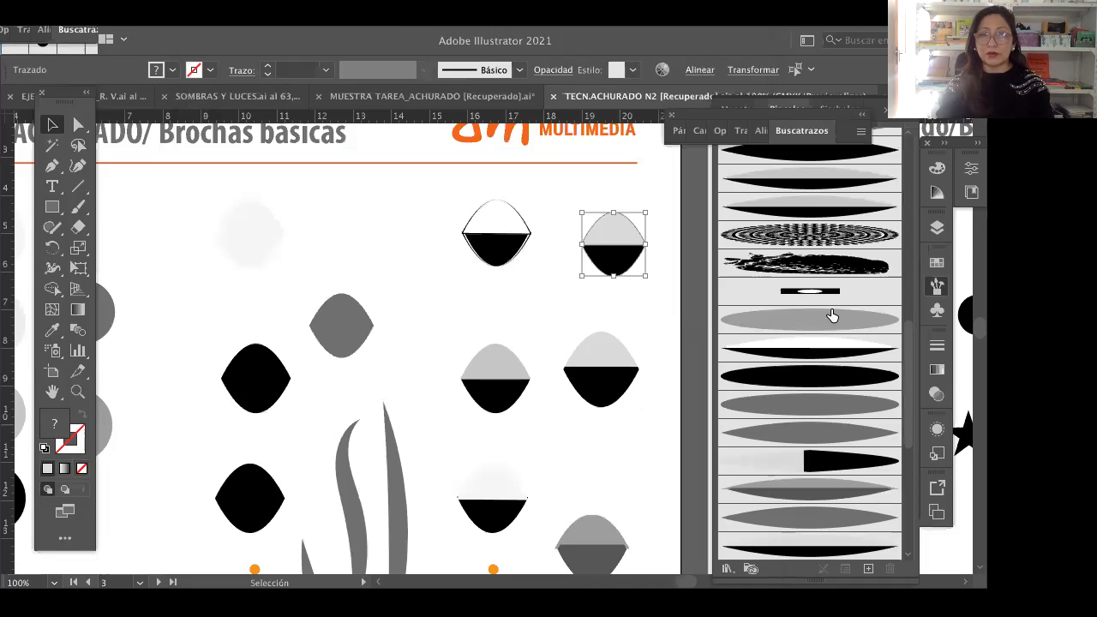
pyautogui.scroll(3, 833, 319)
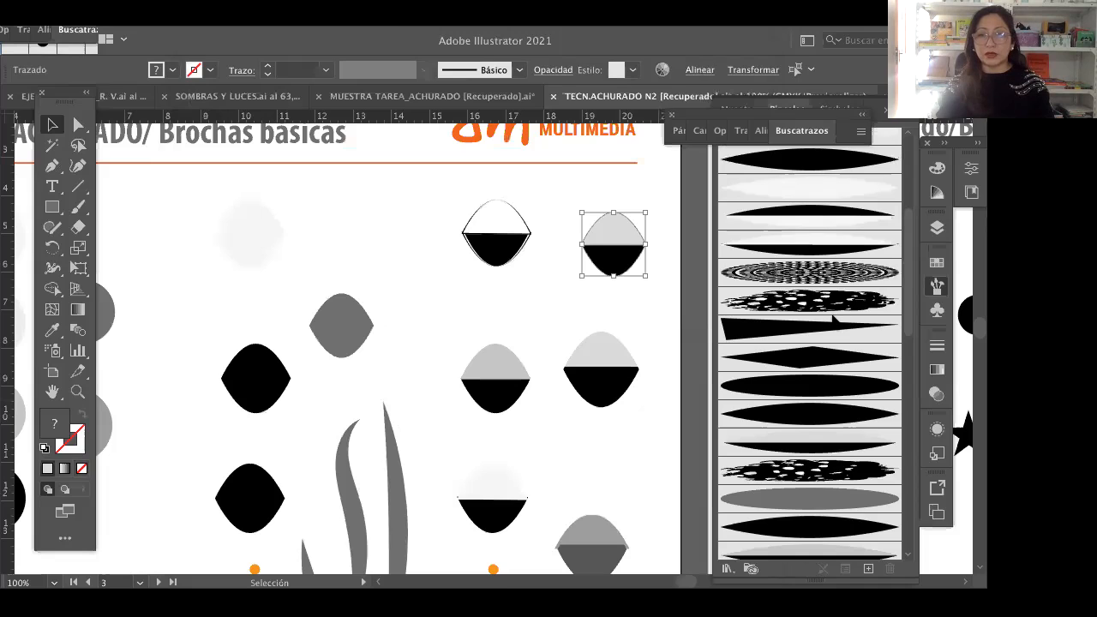
# Step: Paint a few test strokes with the new light grey and black lens art brush above the fine hair hatching
pyautogui.scroll(-15, 906, 442)
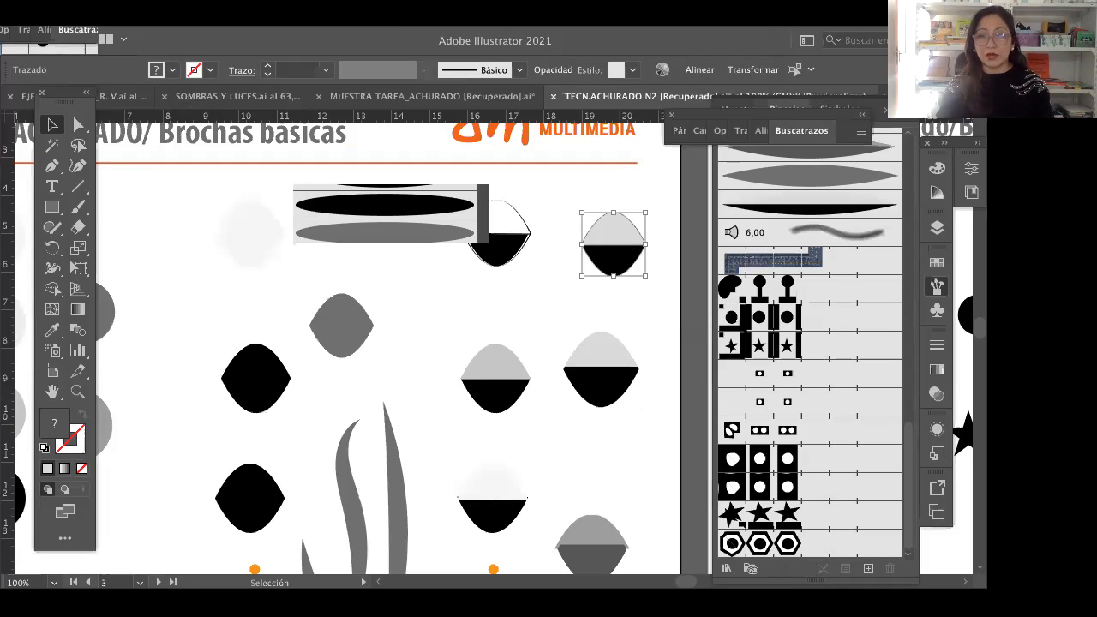
pyautogui.scroll(5, 815, 306)
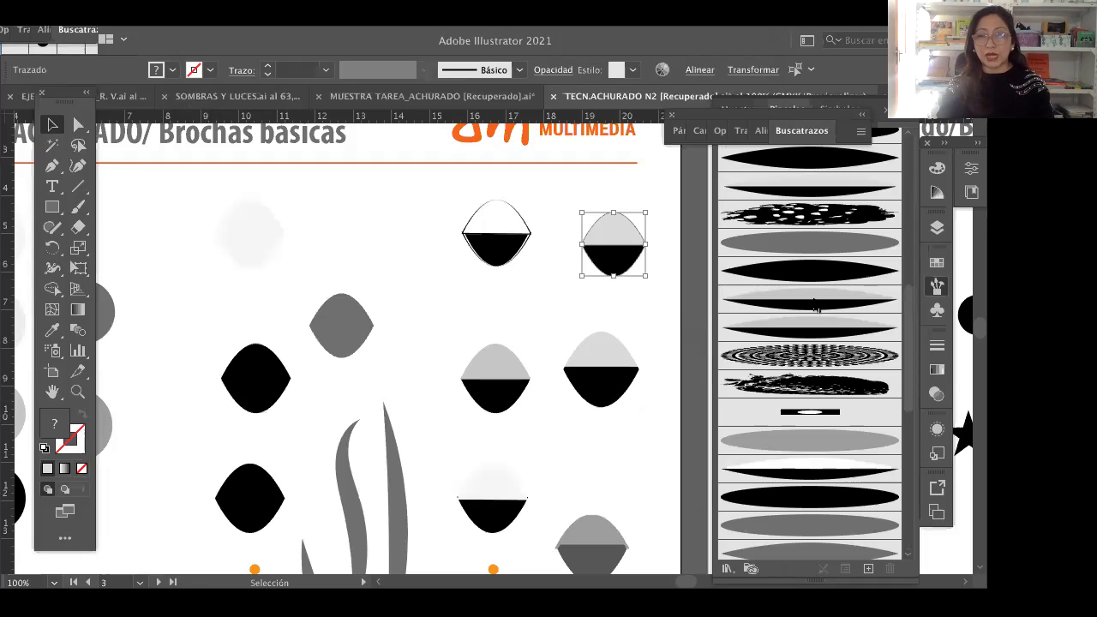
pyautogui.scroll(3, 814, 309)
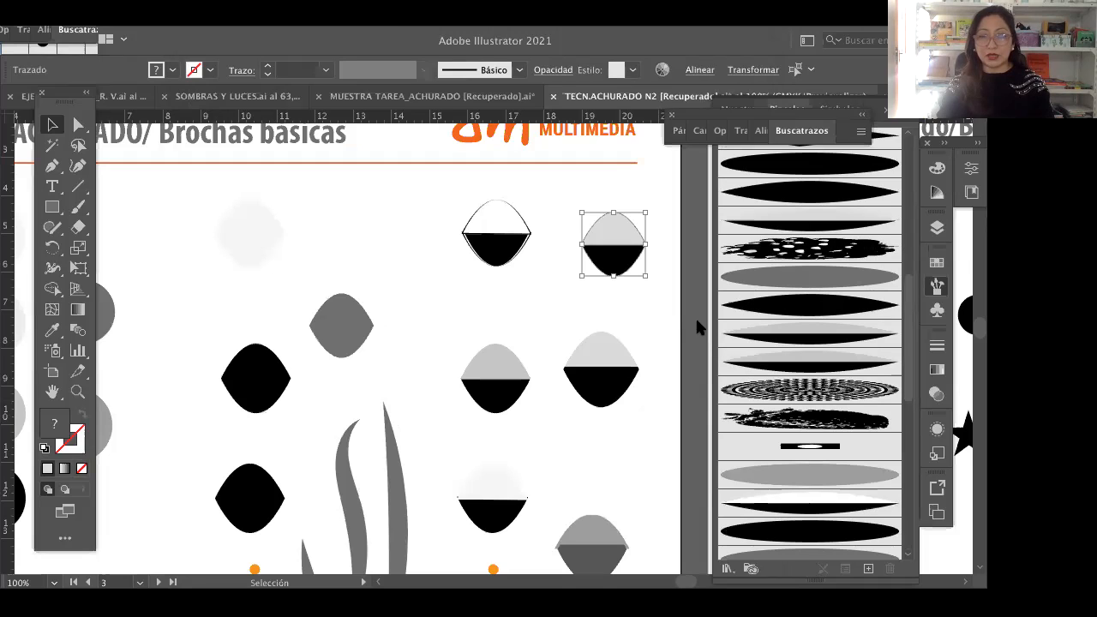
pyautogui.click(51, 394)
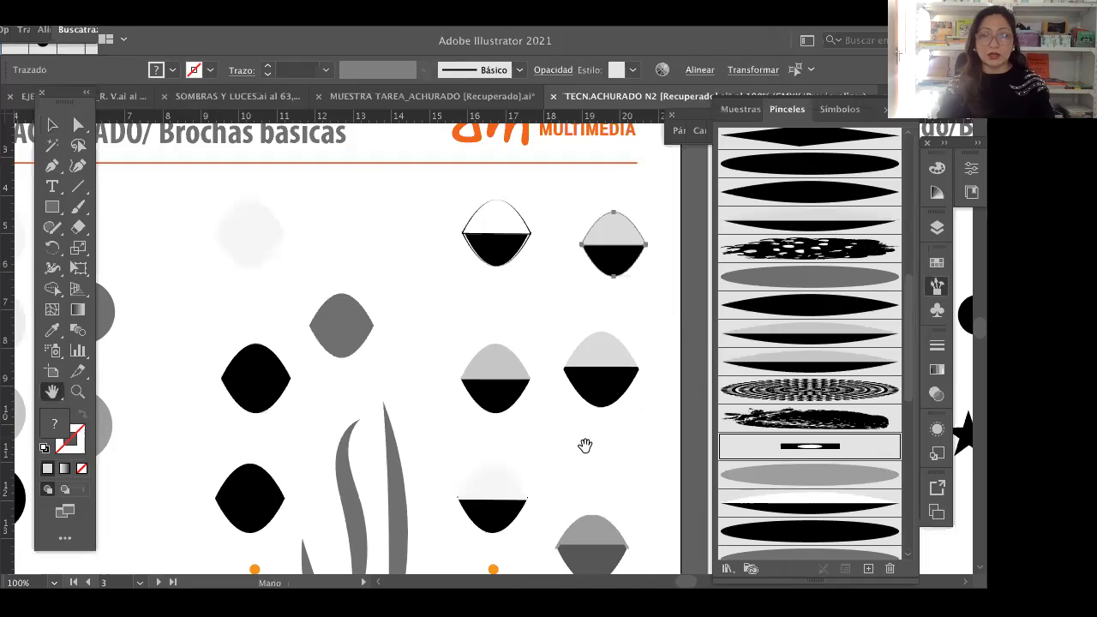
pyautogui.scroll(-5, 583, 265)
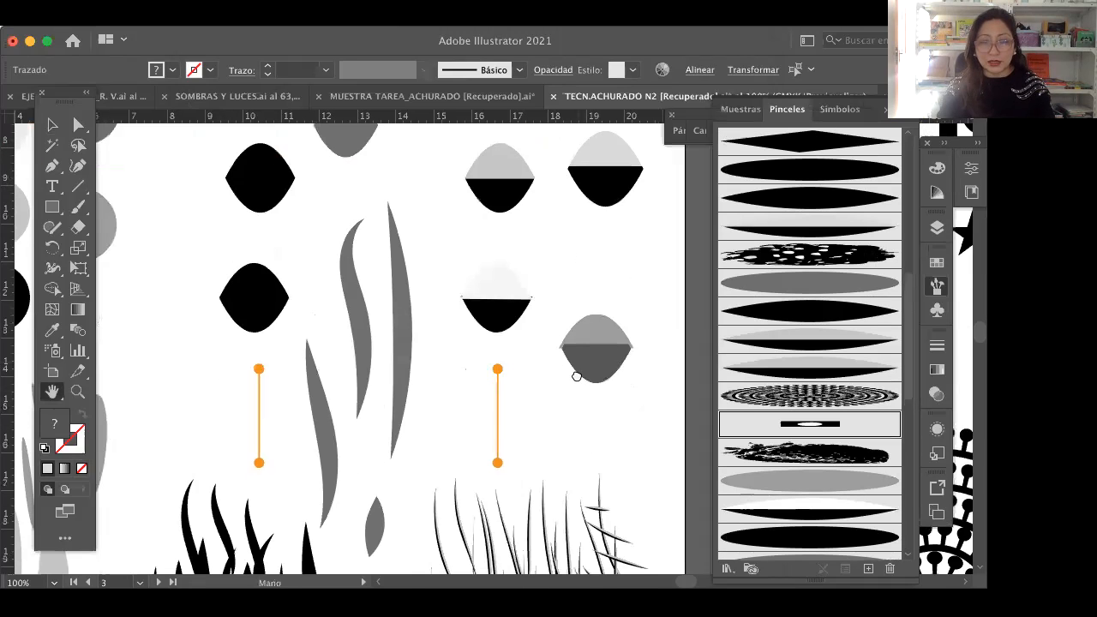
pyautogui.scroll(-3, 577, 376)
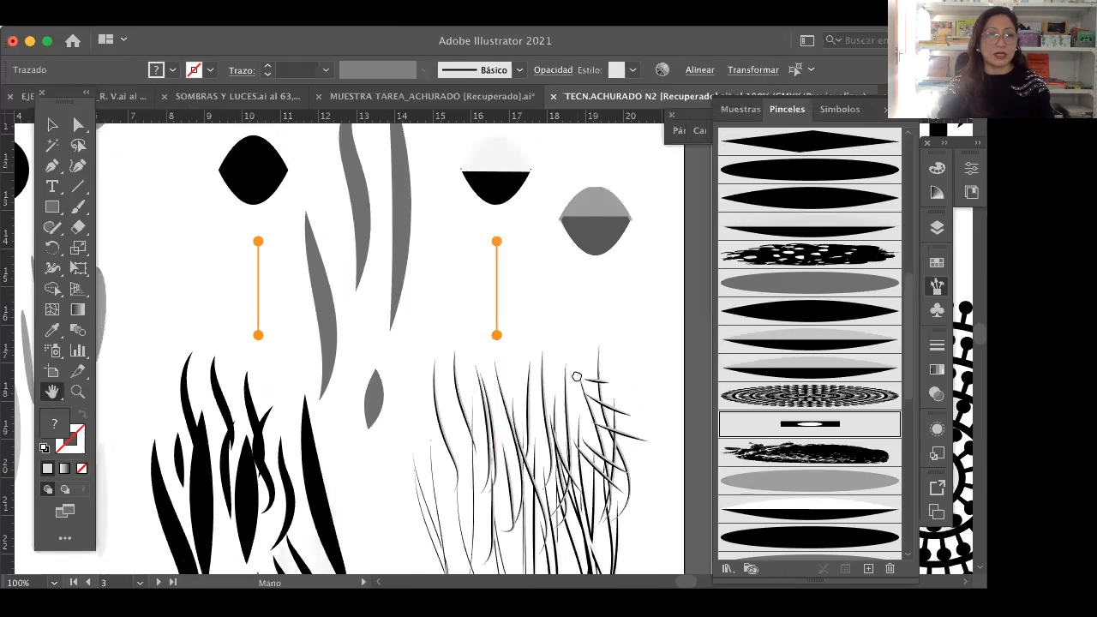
pyautogui.scroll(4, 577, 376)
pyautogui.press('b')
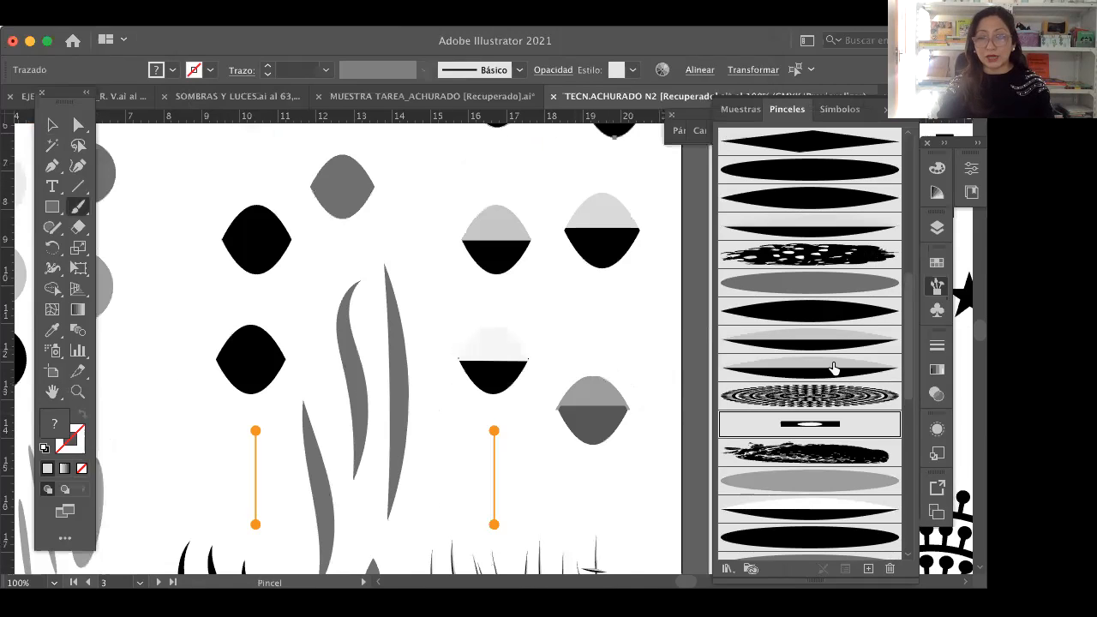
pyautogui.scroll(-1, 790, 356)
pyautogui.click(807, 369)
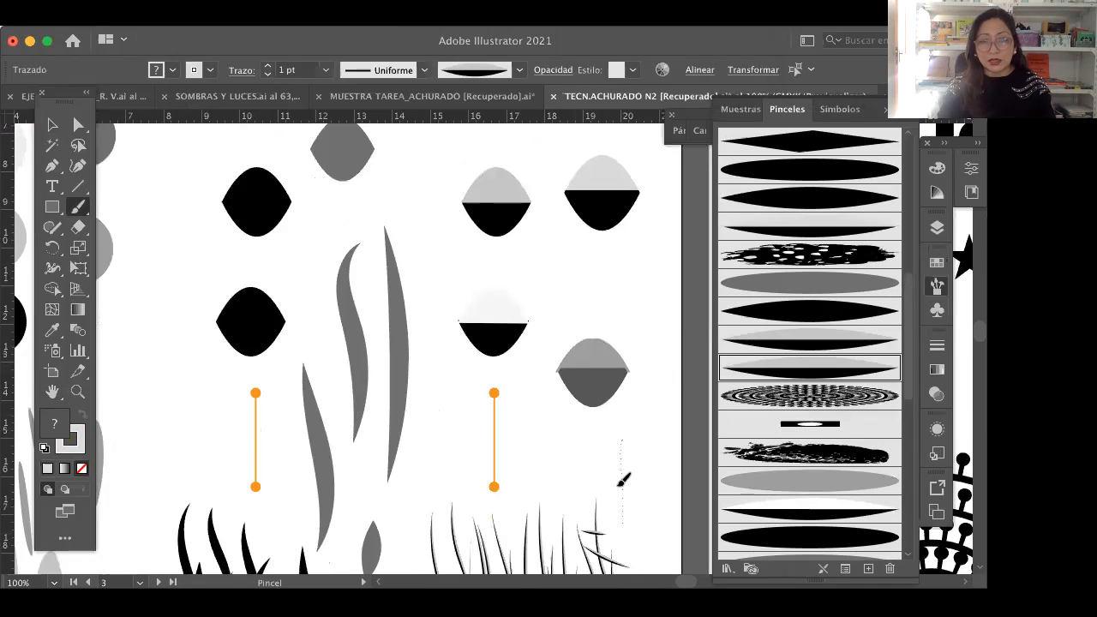
pyautogui.moveTo(623, 480); pyautogui.dragTo(642, 530)
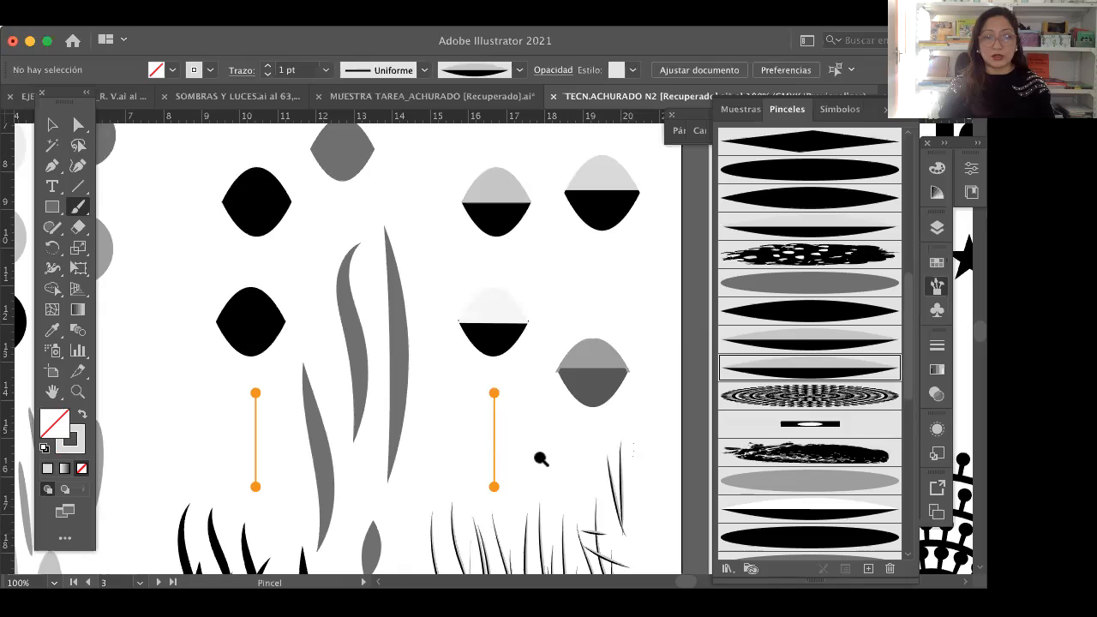
# Step: Paint more curved two-tone strokes beside the first test strokes, working at 400% zoom
pyautogui.press('z')
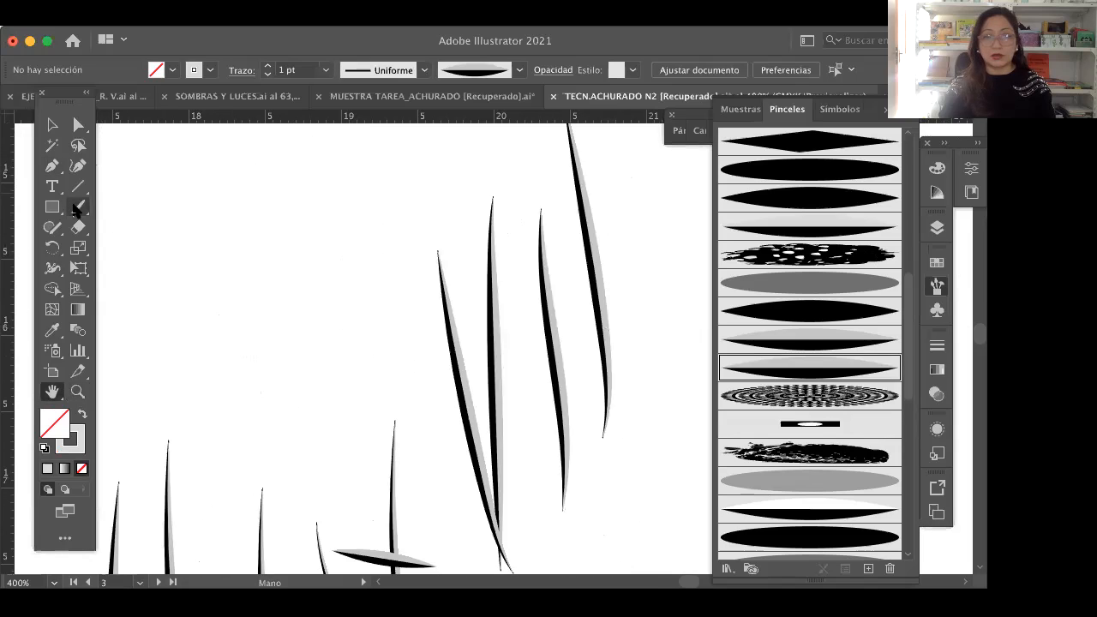
pyautogui.click(77, 207)
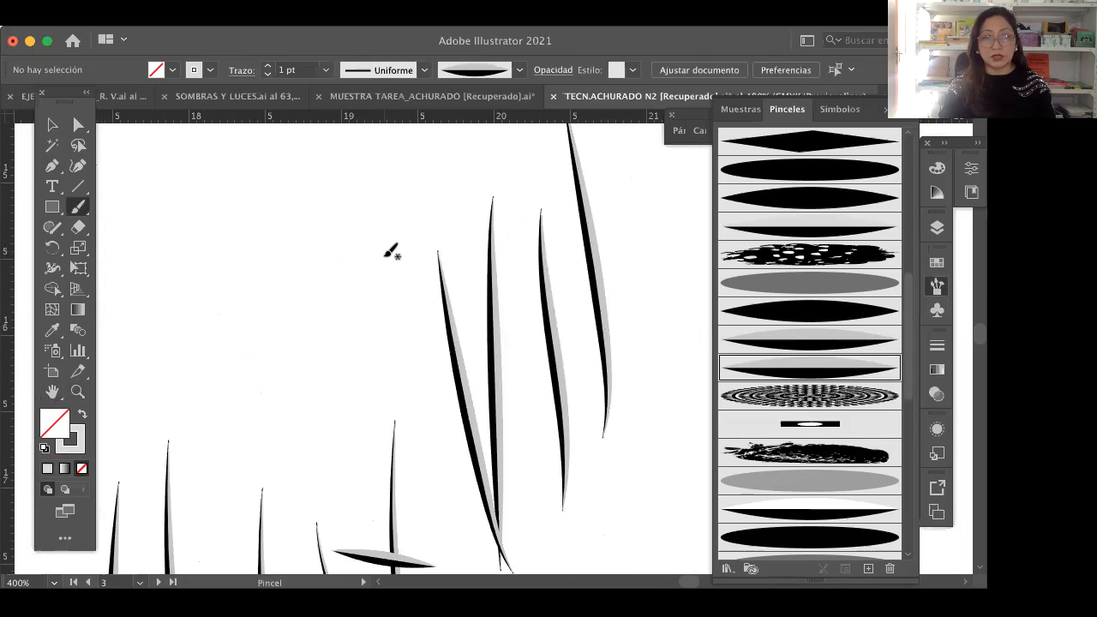
pyautogui.moveTo(424, 414); pyautogui.dragTo(385, 264)
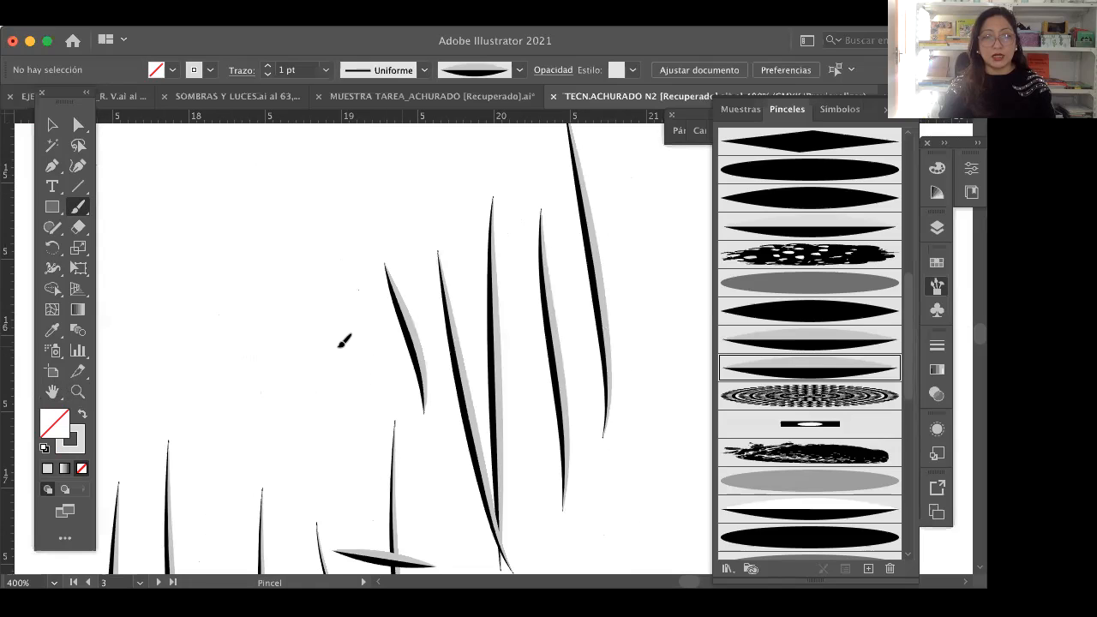
pyautogui.moveTo(401, 442); pyautogui.dragTo(360, 291)
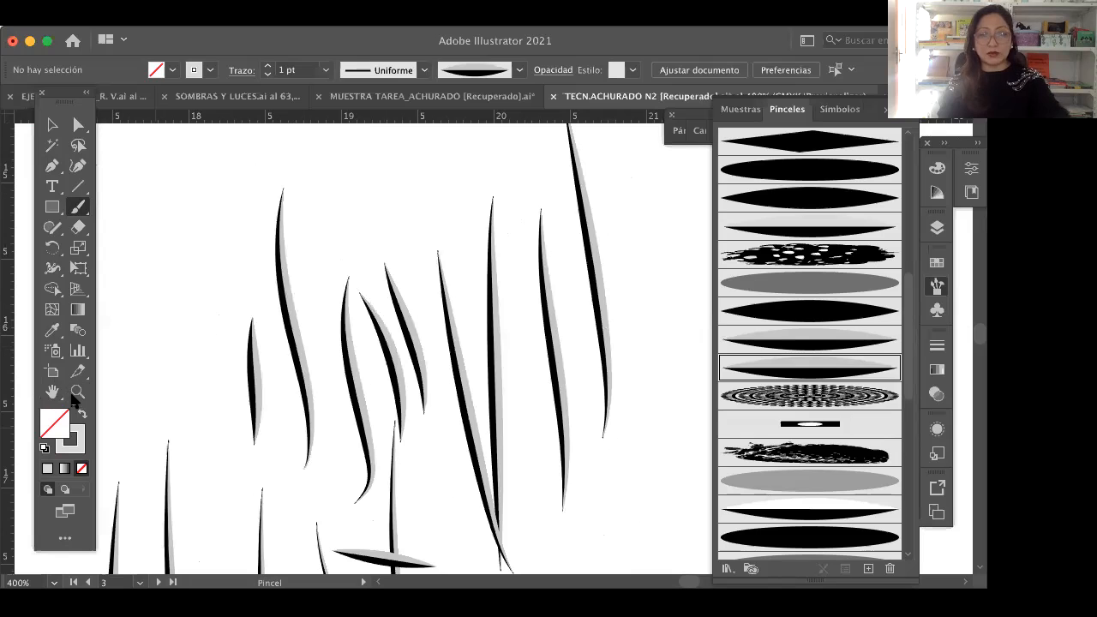
# Step: Delete the group of two-tone test strokes above the hair hatching
pyautogui.click(75, 394)
pyautogui.keyDown('alt'); pyautogui.click(405, 372); pyautogui.keyUp('alt')
pyautogui.keyDown('alt'); pyautogui.click(404, 372); pyautogui.keyUp('alt')
pyautogui.keyDown('alt'); pyautogui.click(405, 372); pyautogui.keyUp('alt')
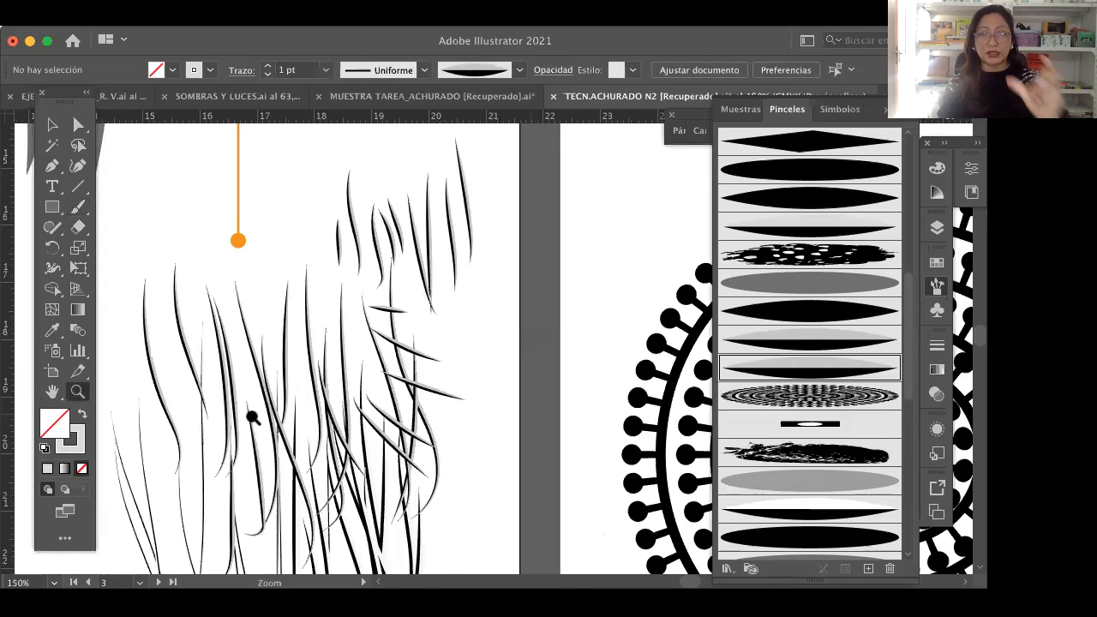
pyautogui.press('super+minus')
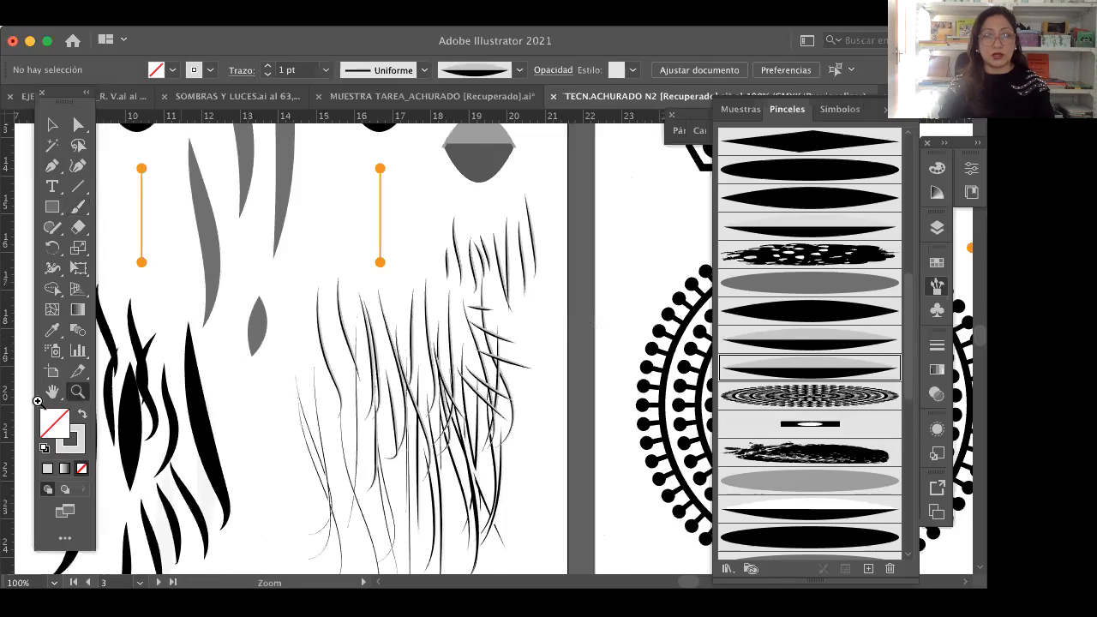
pyautogui.click(52, 391)
pyautogui.moveTo(416, 196); pyautogui.dragTo(419, 275)
pyautogui.press('v')
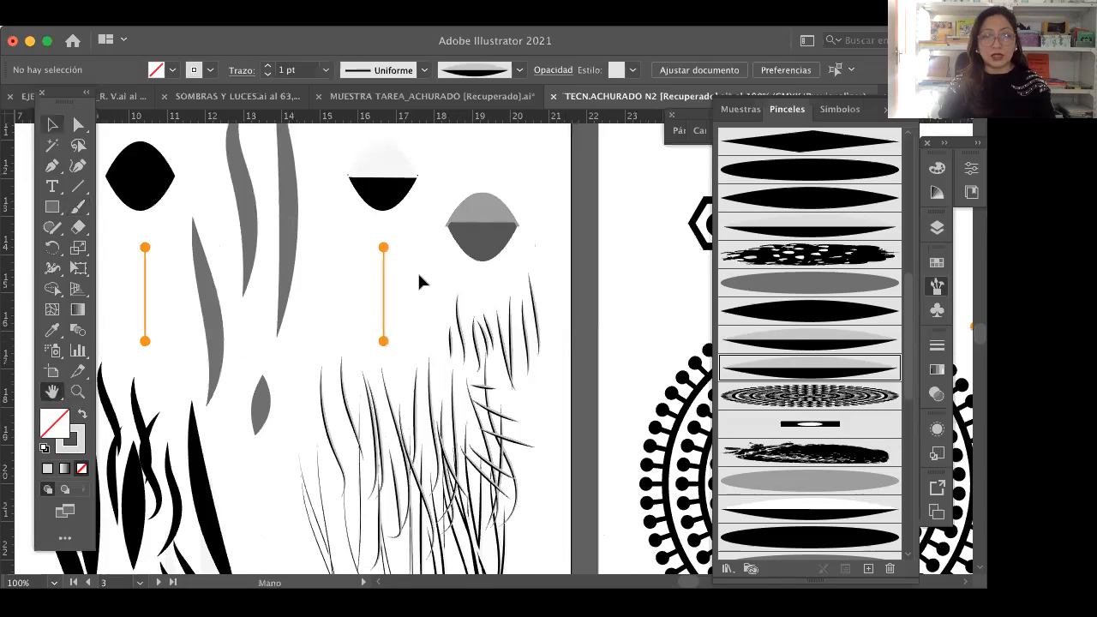
pyautogui.click(549, 336)
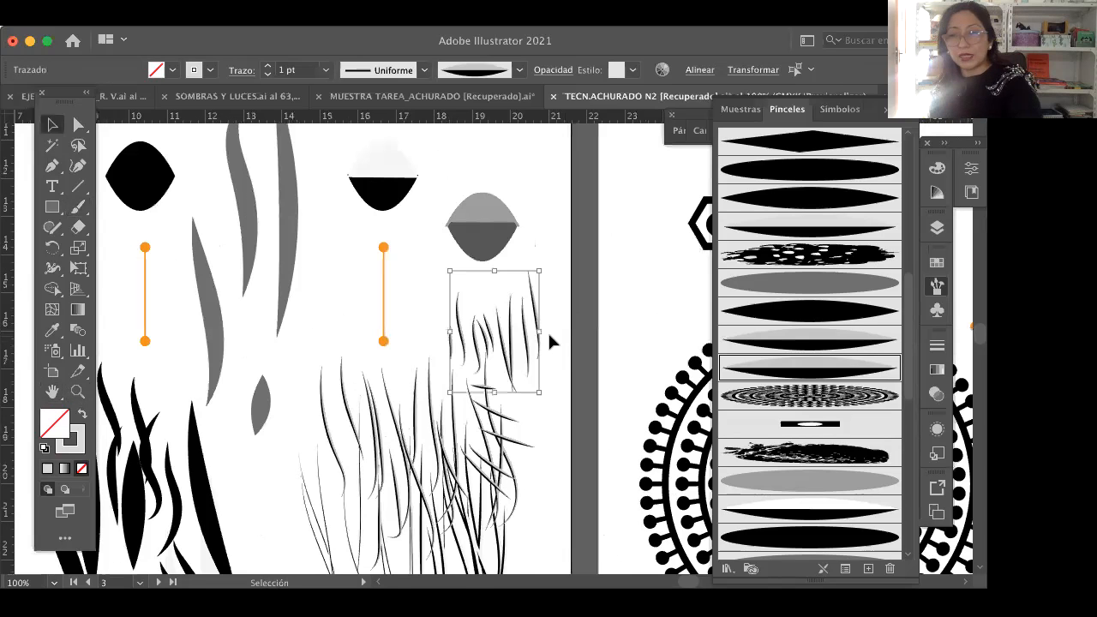
pyautogui.press('Delete')
# Step: Review the basic brushes artboard with its circle and lens shapes and the sample strokes beneath them
pyautogui.press('super+space')
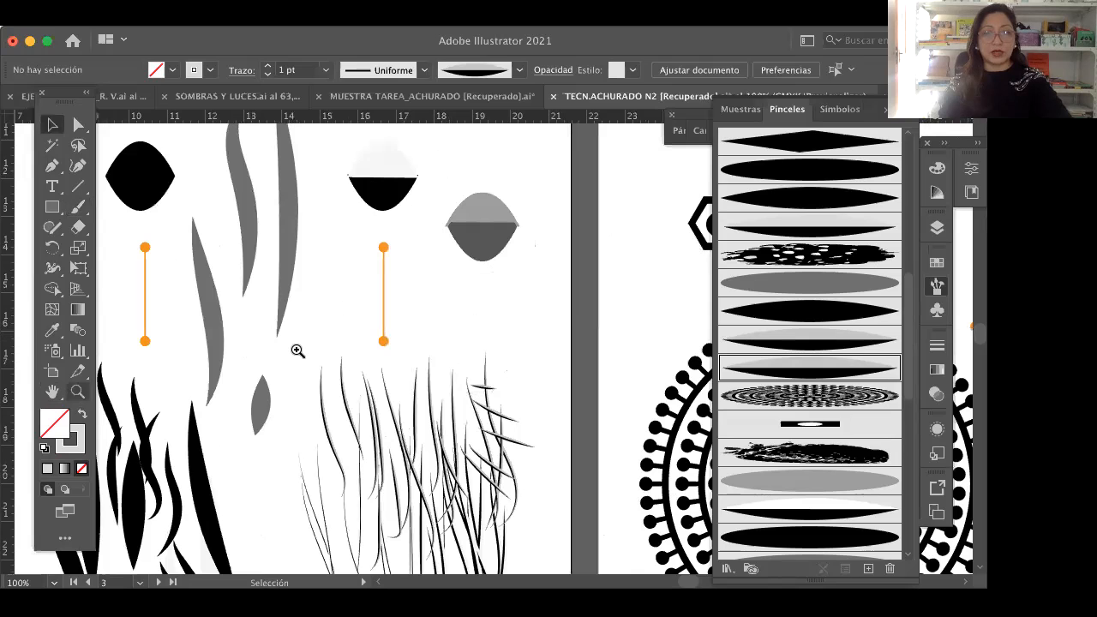
pyautogui.keyDown('alt'); pyautogui.click(408, 343); pyautogui.keyUp('alt')
pyautogui.keyDown('alt'); pyautogui.click(372, 340); pyautogui.keyUp('alt')
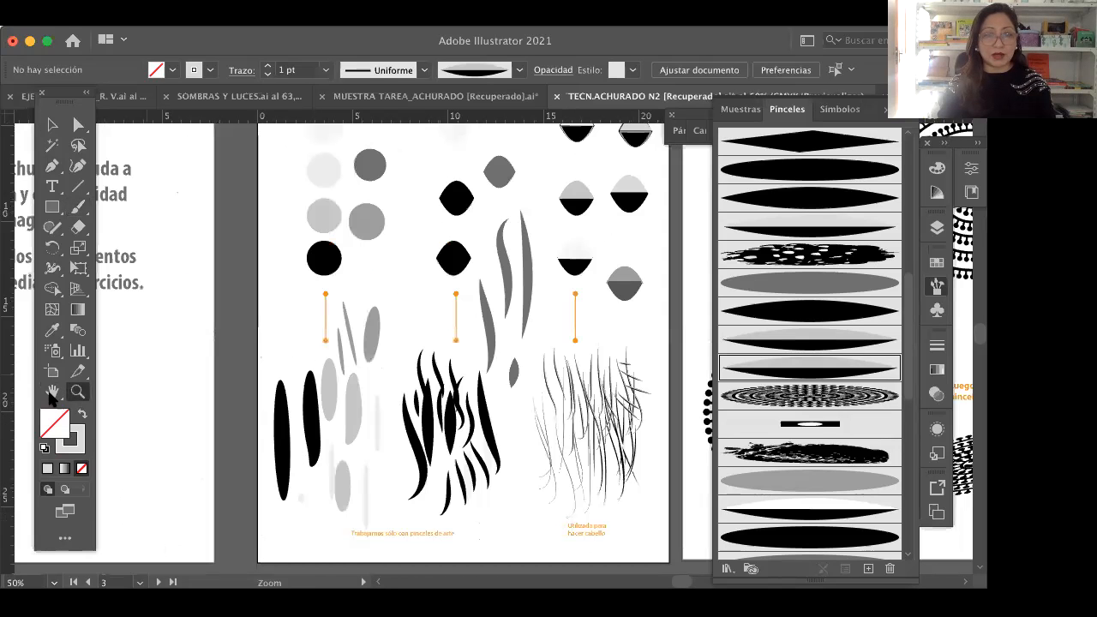
pyautogui.click(51, 392)
pyautogui.moveTo(406, 416); pyautogui.dragTo(372, 506)
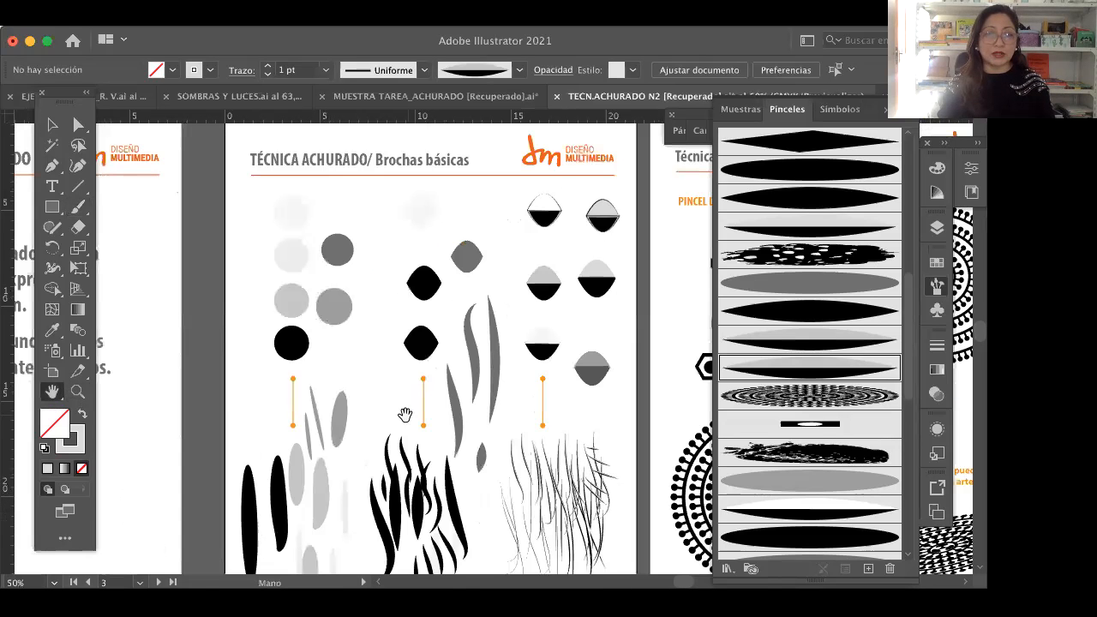
pyautogui.press('v')
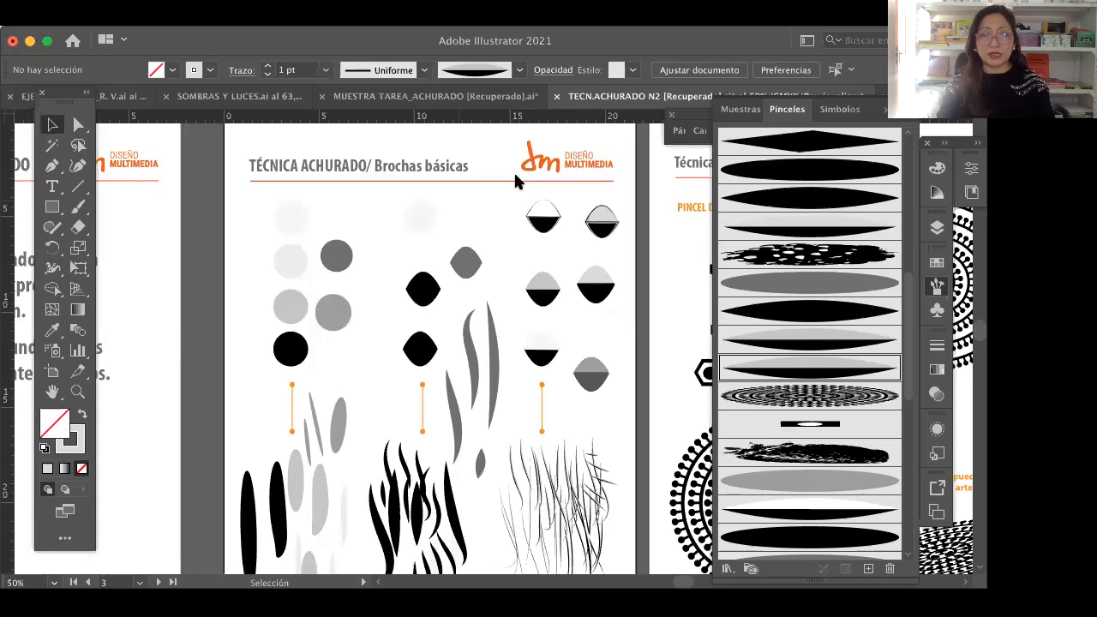
pyautogui.click(54, 207)
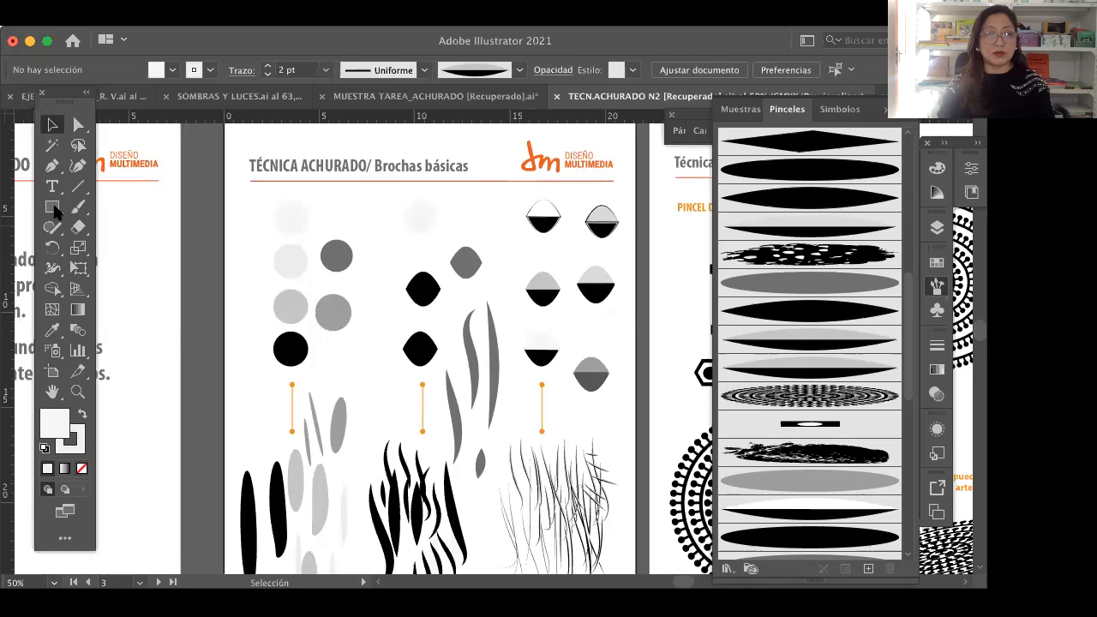
pyautogui.click(53, 208)
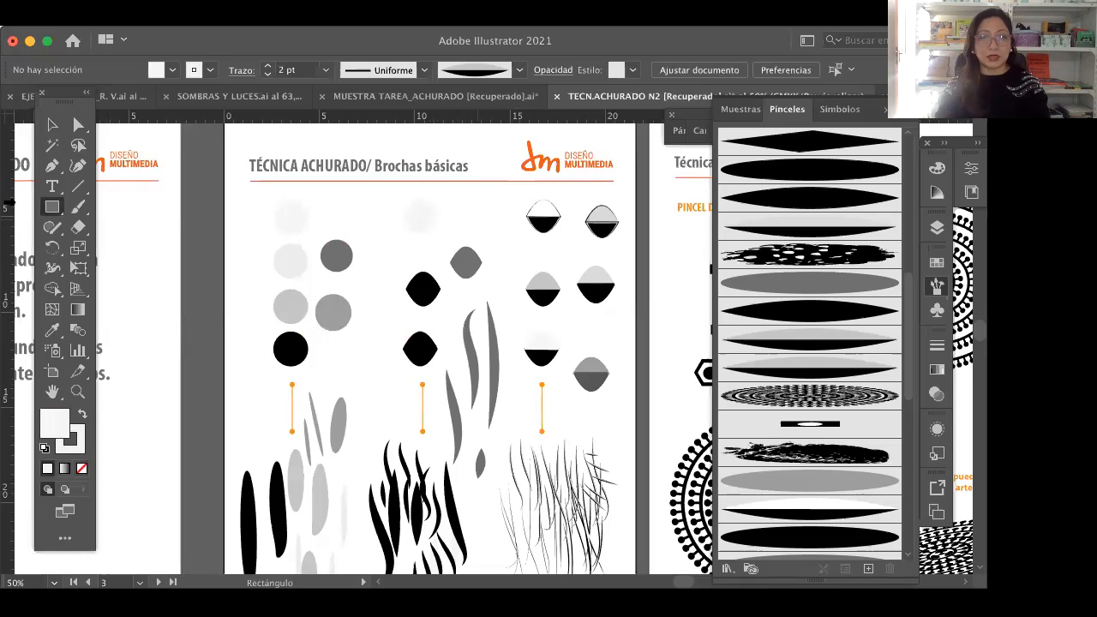
pyautogui.click(52, 124)
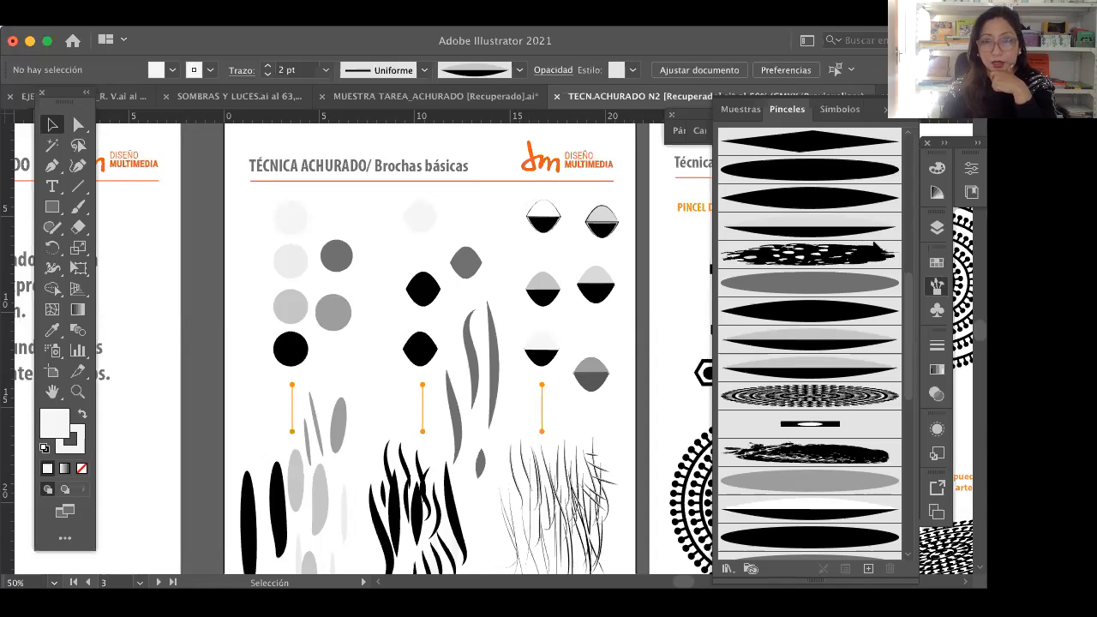
pyautogui.click(52, 392)
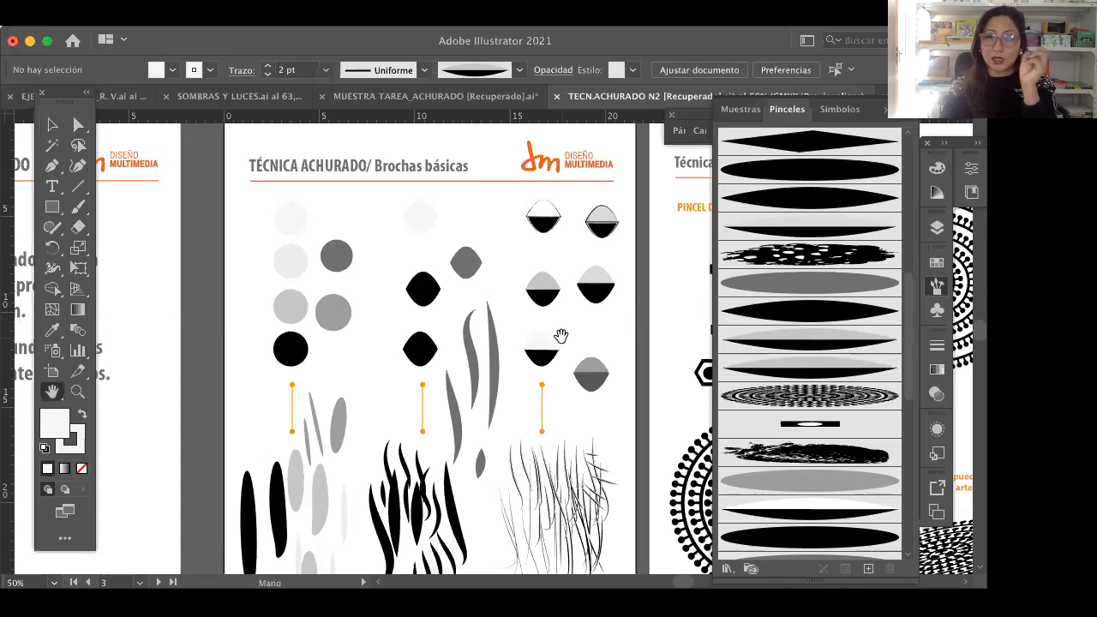
pyautogui.moveTo(562, 336); pyautogui.dragTo(558, 336)
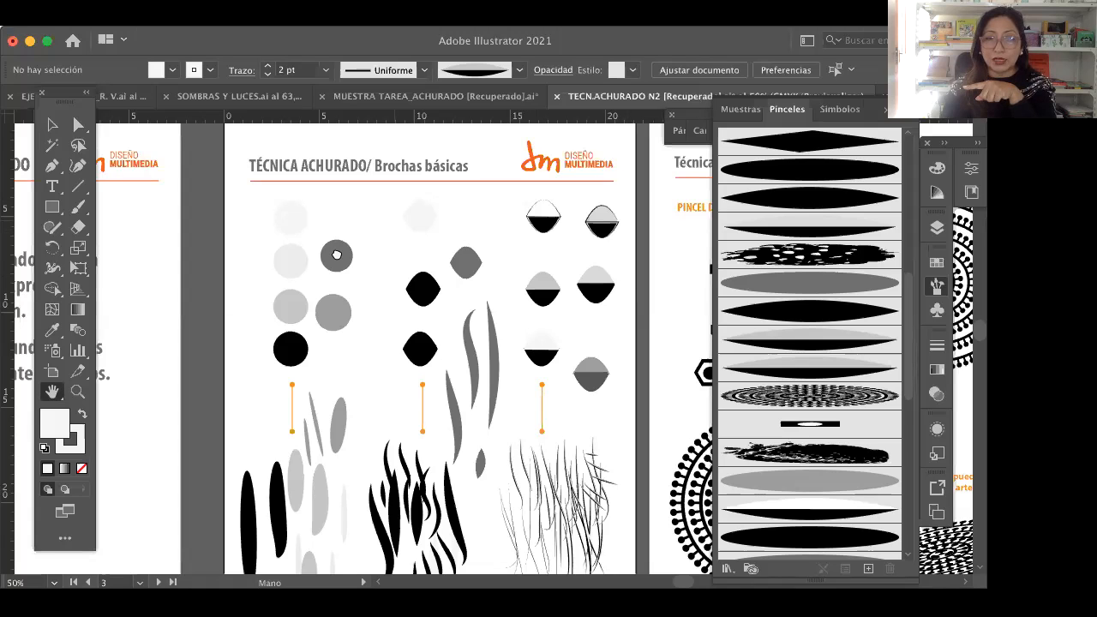
# Step: Delete the small hexagon motif below the other PINCEL DE MOTIVO shapes on the complex brushes artboard
pyautogui.hscroll(8, 416, 296)
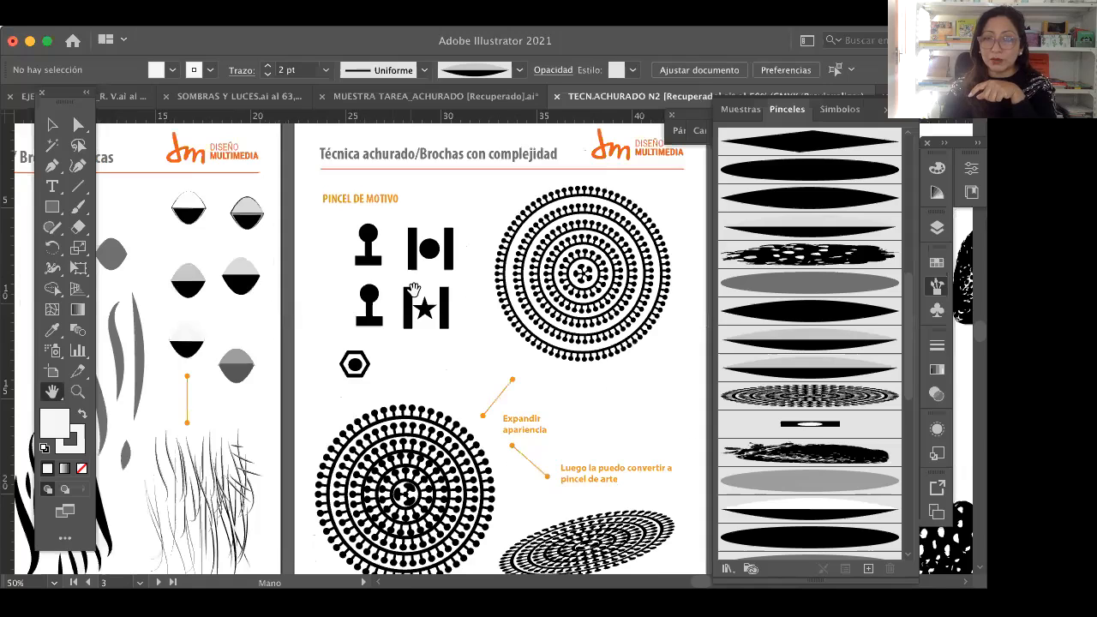
pyautogui.scroll(-1, 413, 288)
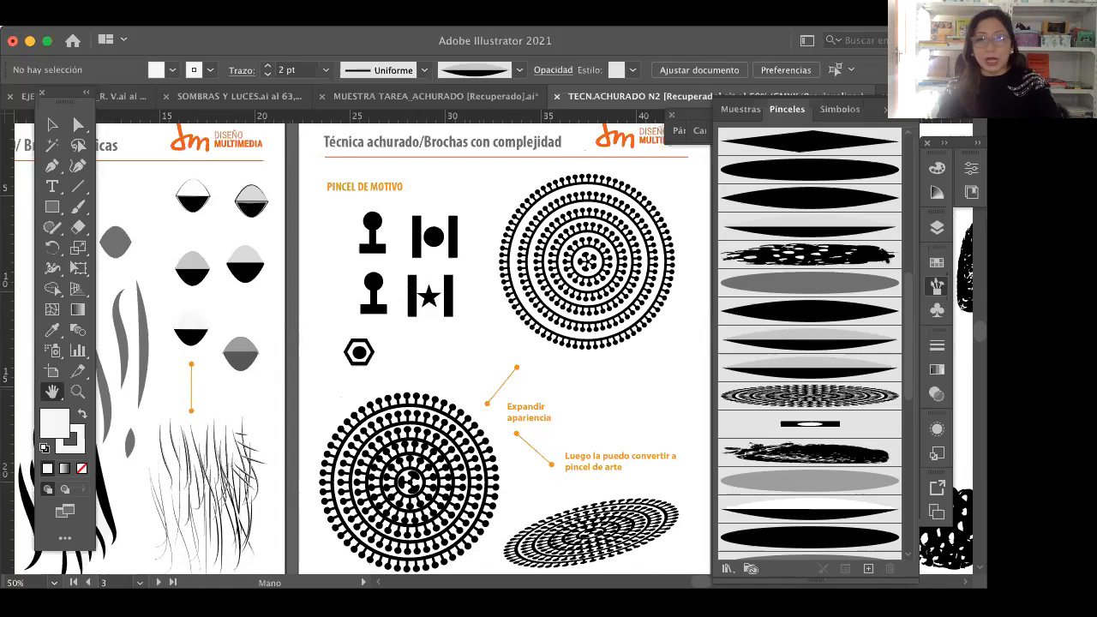
pyautogui.click(77, 392)
pyautogui.click(147, 175)
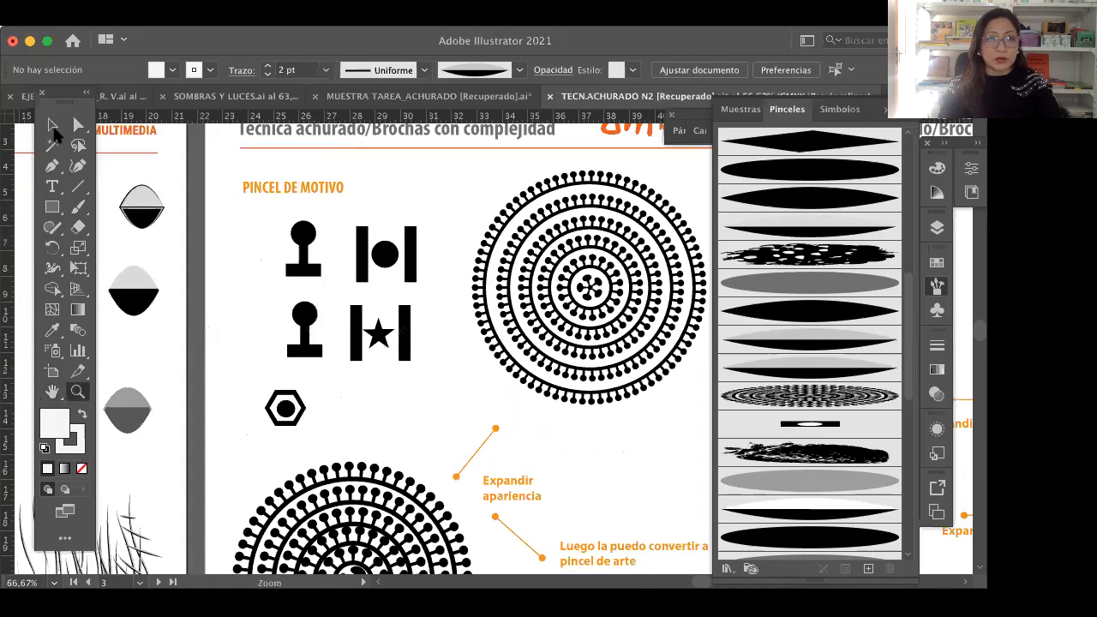
pyautogui.click(52, 126)
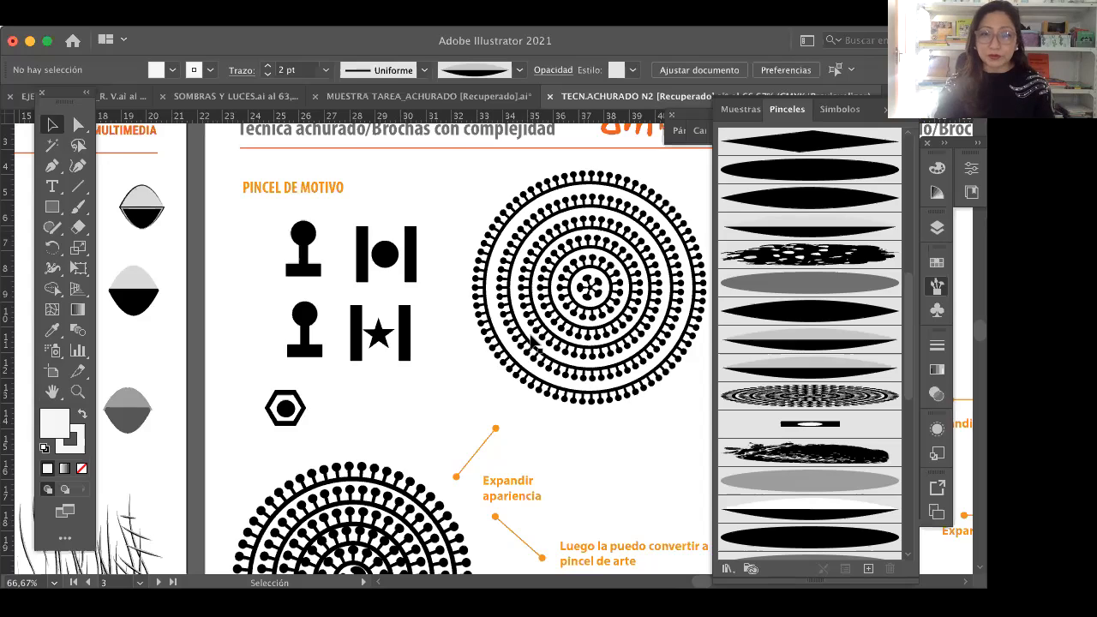
pyautogui.click(473, 383)
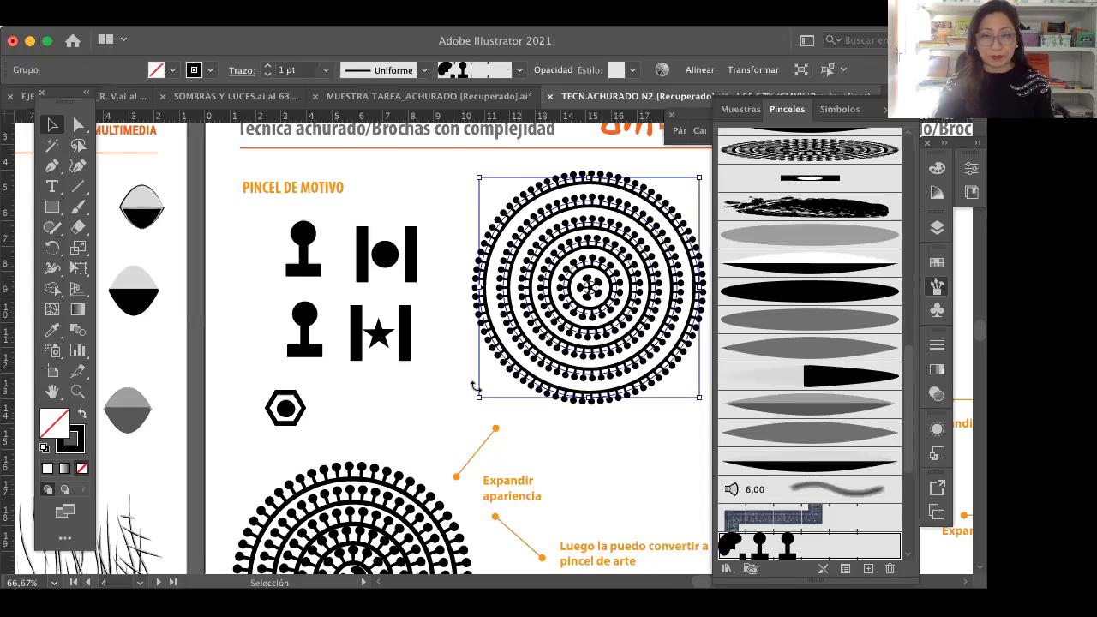
pyautogui.click(330, 384)
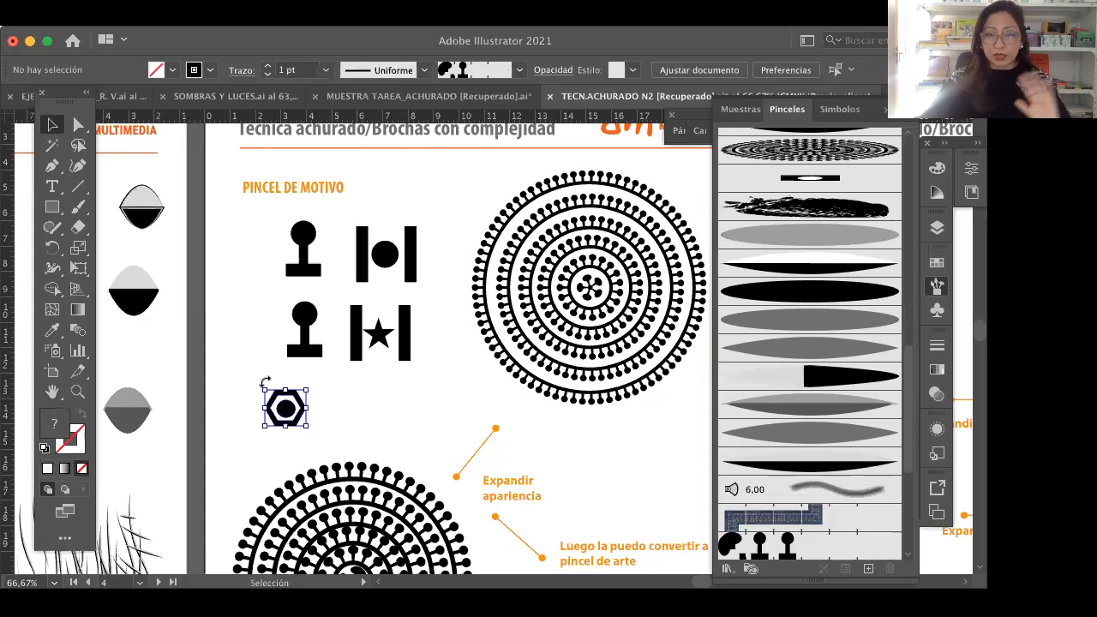
pyautogui.press('Delete')
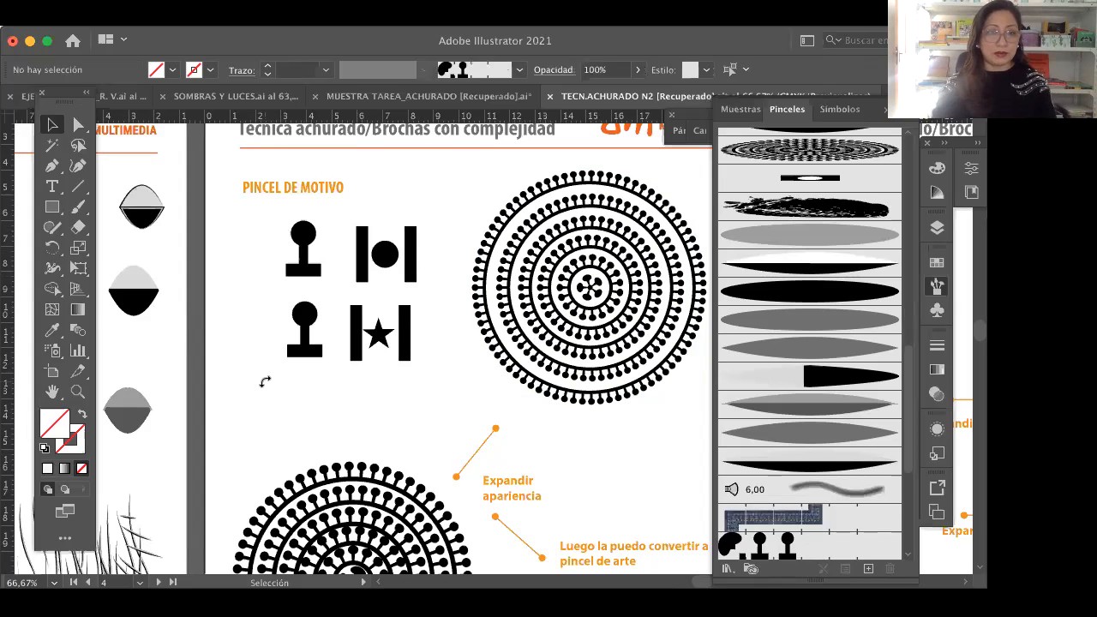
# Step: Draw a small circle with the Ellipse tool in the empty space below the PINCEL DE MOTIVO motifs
pyautogui.moveTo(60, 212); pyautogui.dragTo(121, 248)
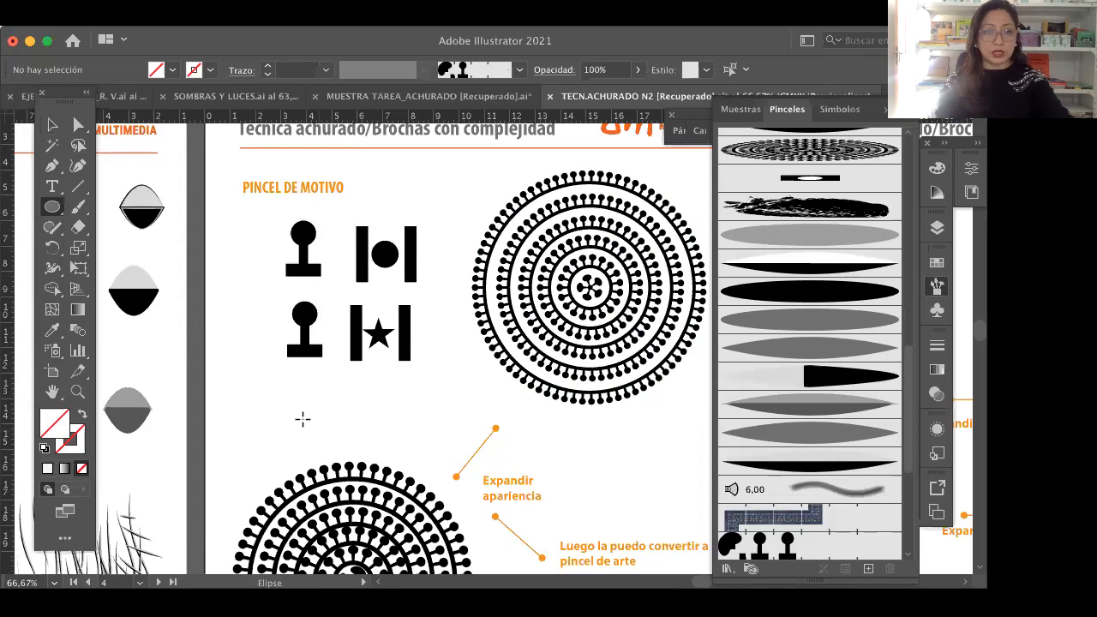
pyautogui.moveTo(303, 415); pyautogui.dragTo(317, 430)
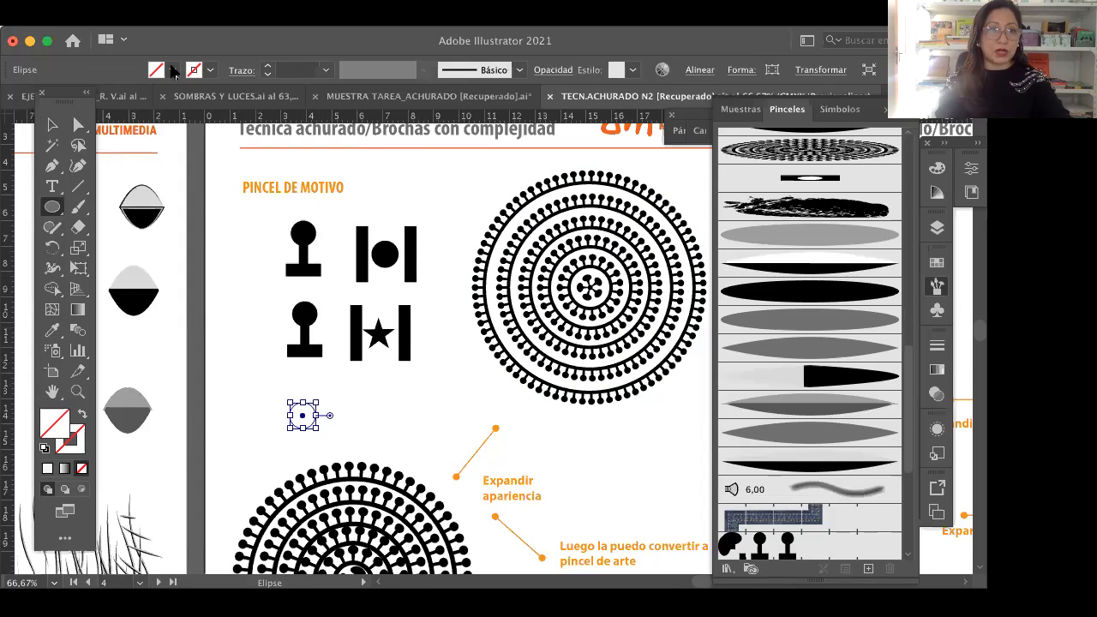
# Step: Fill the small circle with black and draw a larger five-pointed star overlapping it
pyautogui.click(172, 71)
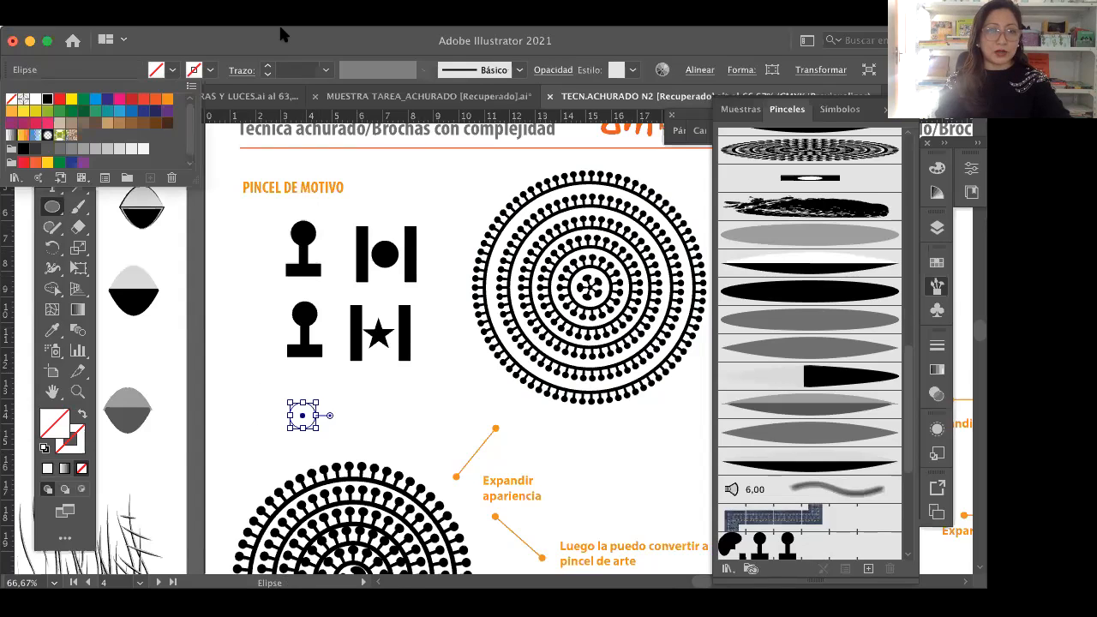
pyautogui.click(48, 101)
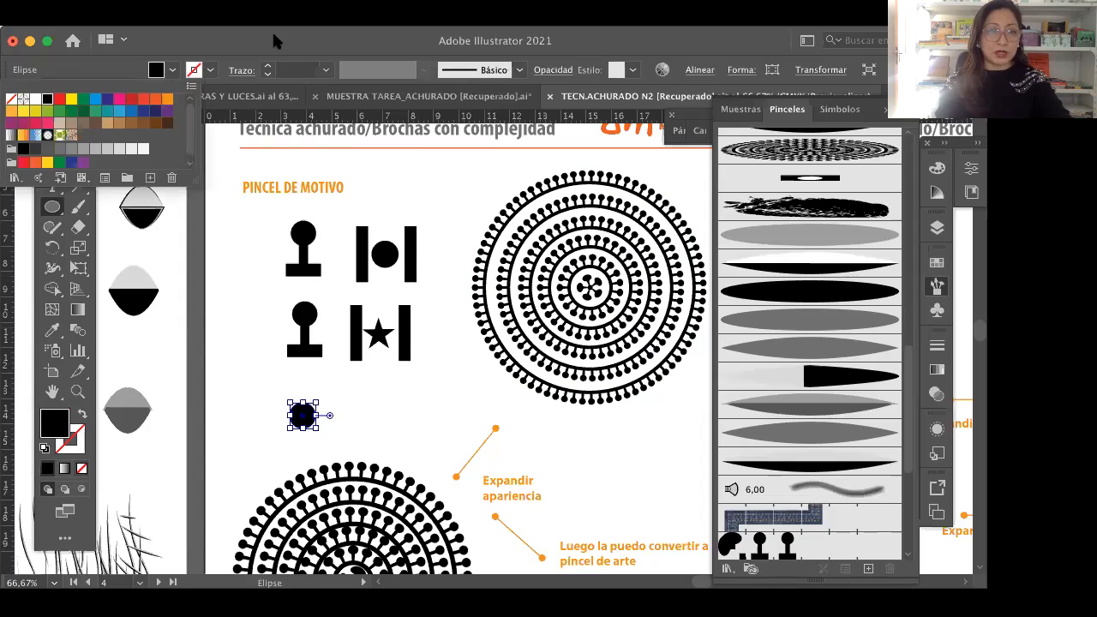
pyautogui.press('v')
pyautogui.click(294, 380)
pyautogui.moveTo(52, 207); pyautogui.dragTo(120, 290)
pyautogui.moveTo(328, 413); pyautogui.dragTo(357, 434)
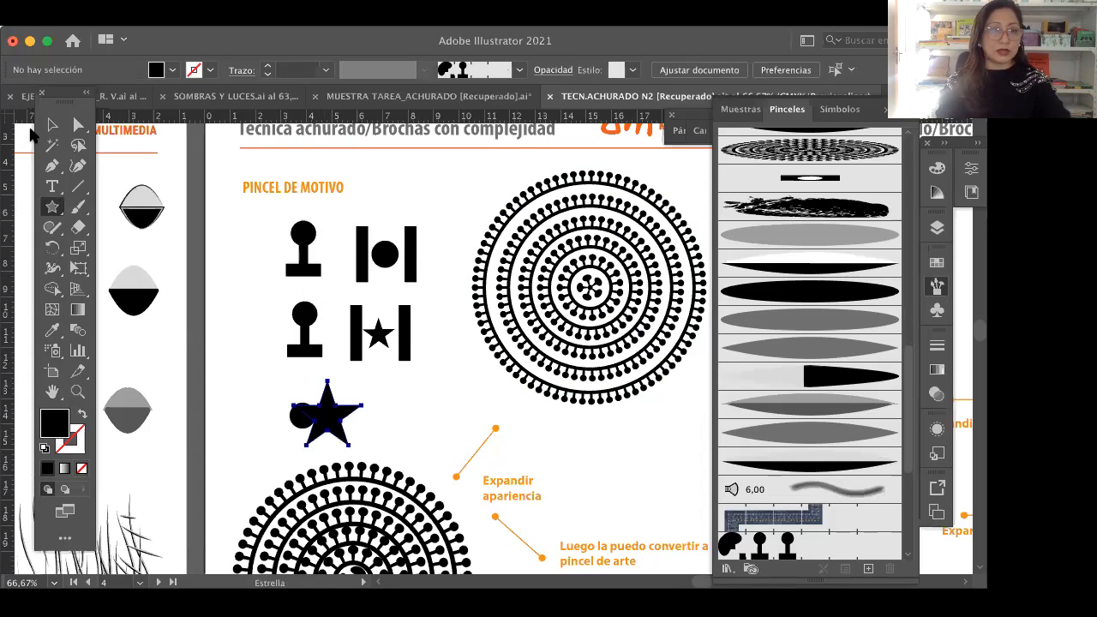
# Step: Change the circle's fill to white and move it onto the star
pyautogui.click(52, 124)
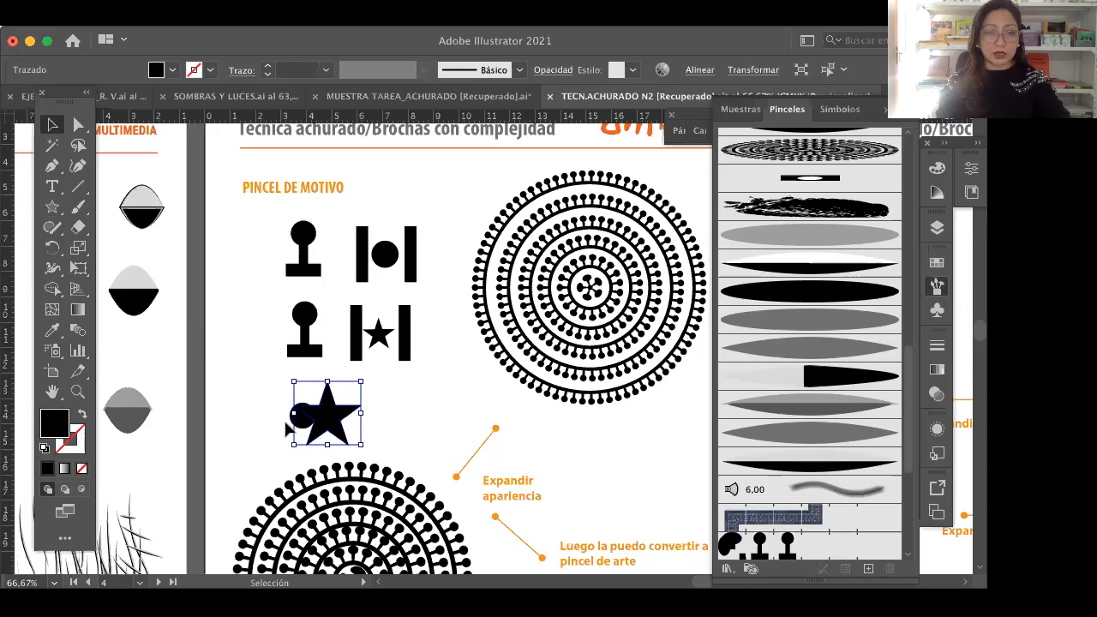
pyautogui.click(298, 439)
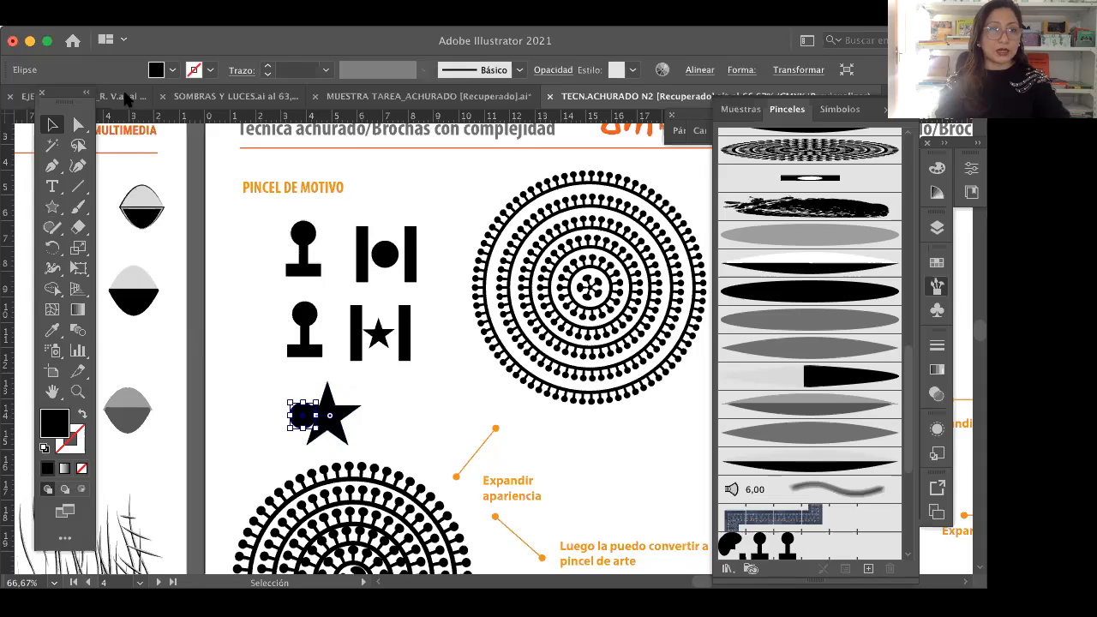
pyautogui.click(172, 71)
pyautogui.click(35, 98)
pyautogui.moveTo(298, 419); pyautogui.dragTo(331, 418)
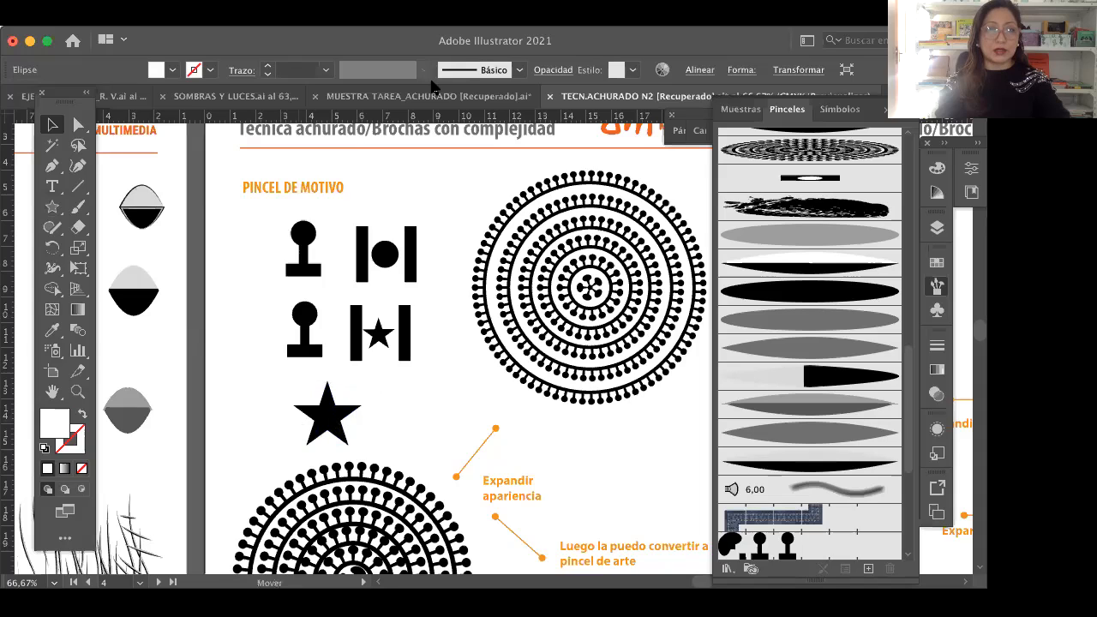
# Step: Bring the white circle in front of the star and center it on the star
pyautogui.click(252, 17)
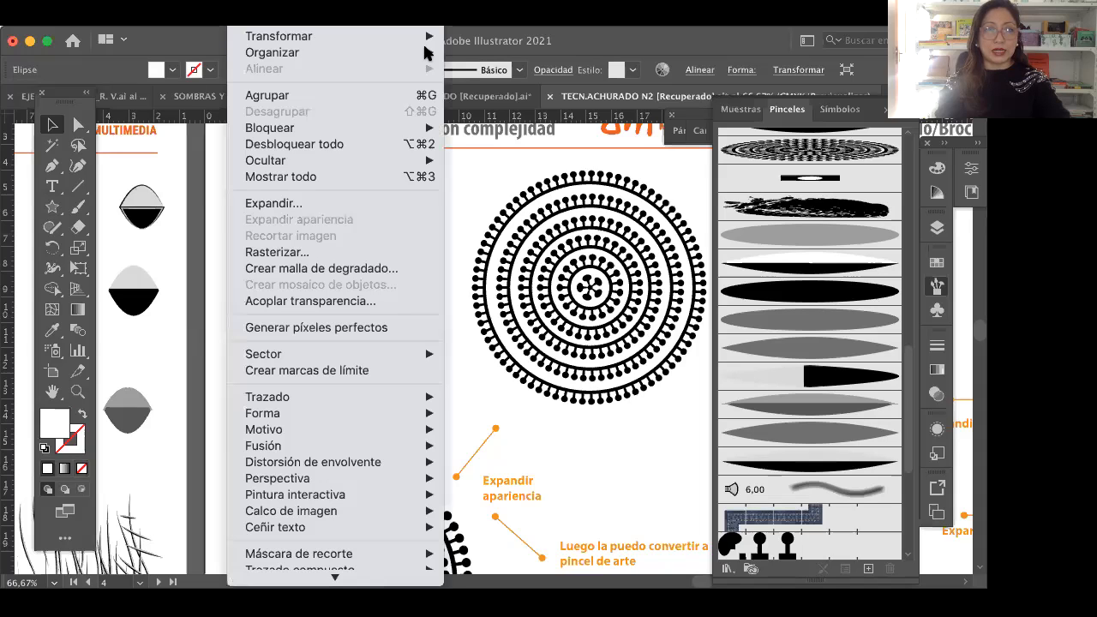
pyautogui.moveTo(425, 53)
pyautogui.click(490, 55)
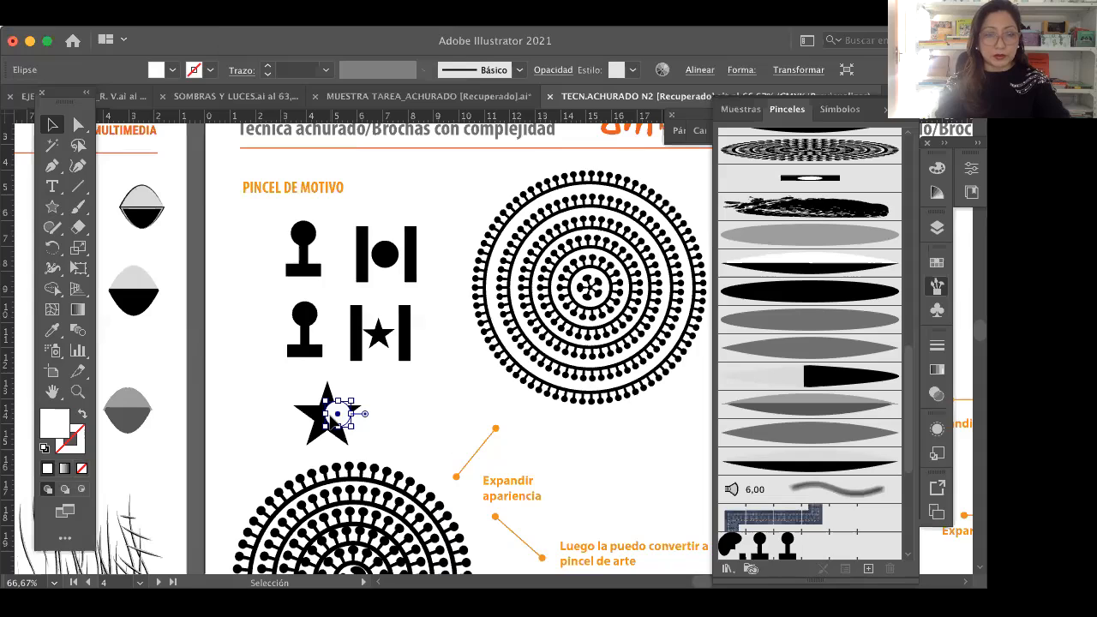
pyautogui.click(399, 433)
pyautogui.click(360, 415)
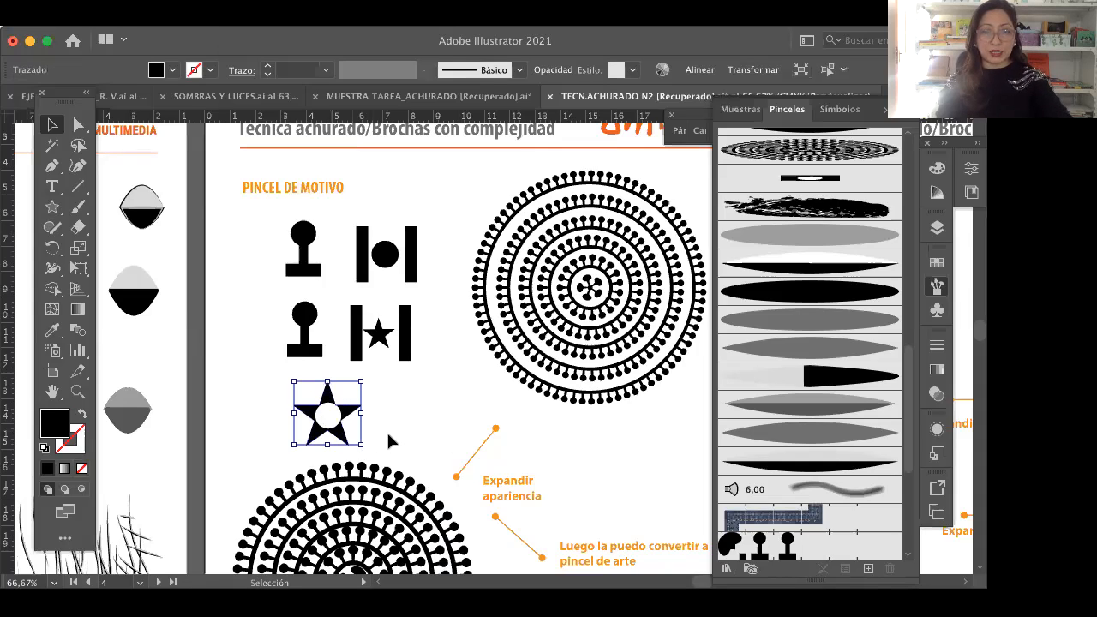
pyautogui.click(325, 420)
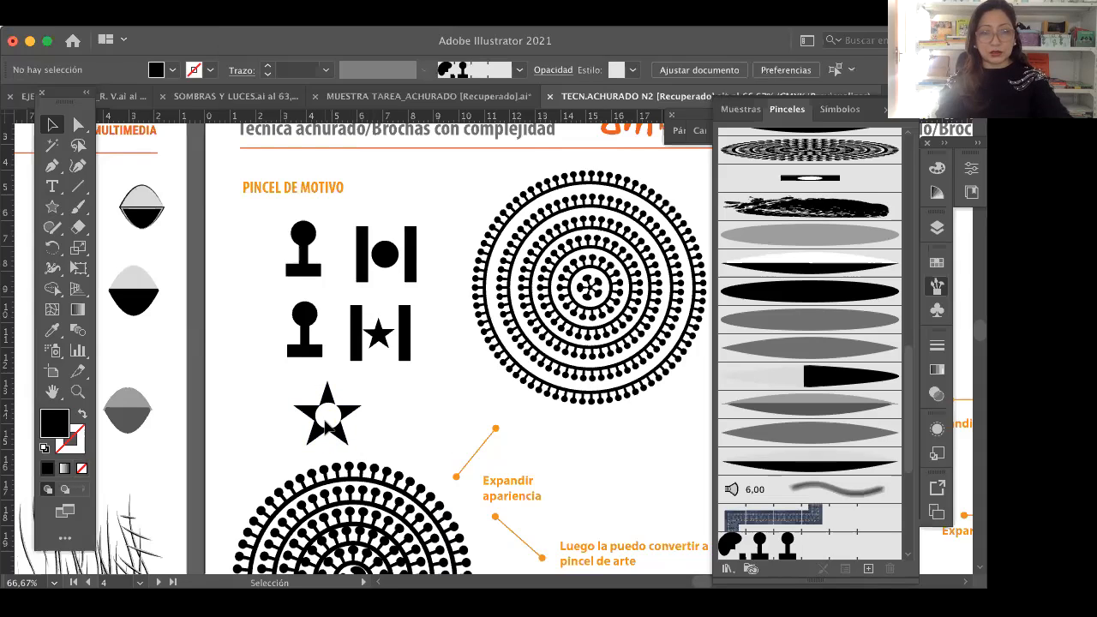
pyautogui.click(327, 426)
pyautogui.click(284, 398)
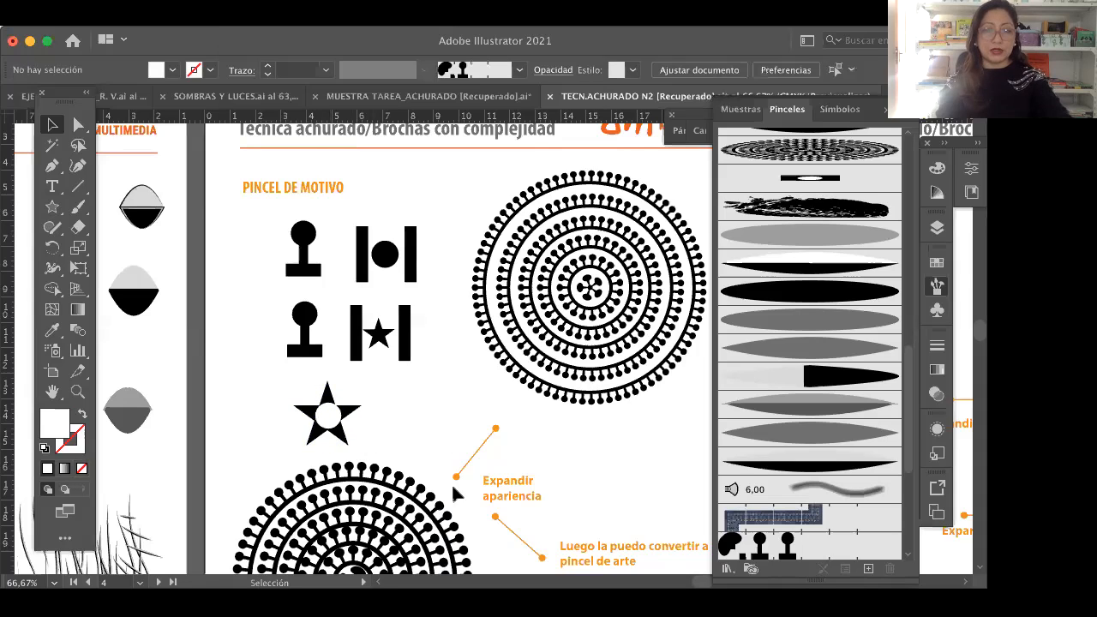
# Step: Create a new brush of type Pincel de motivo from the star and its white circle
pyautogui.click(354, 414)
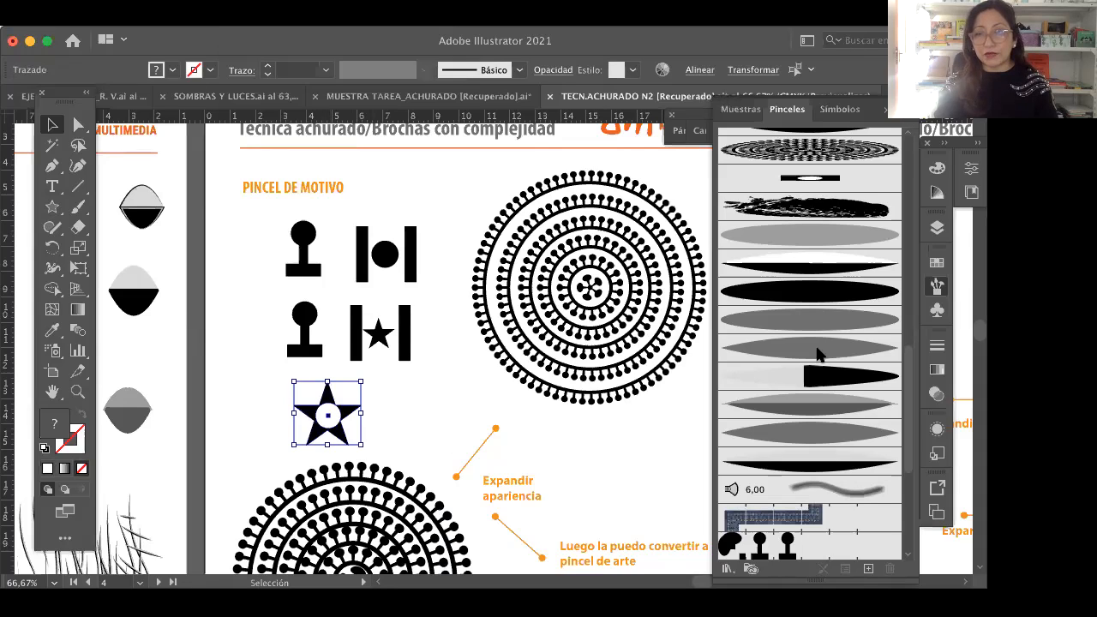
pyautogui.scroll(10, 818, 354)
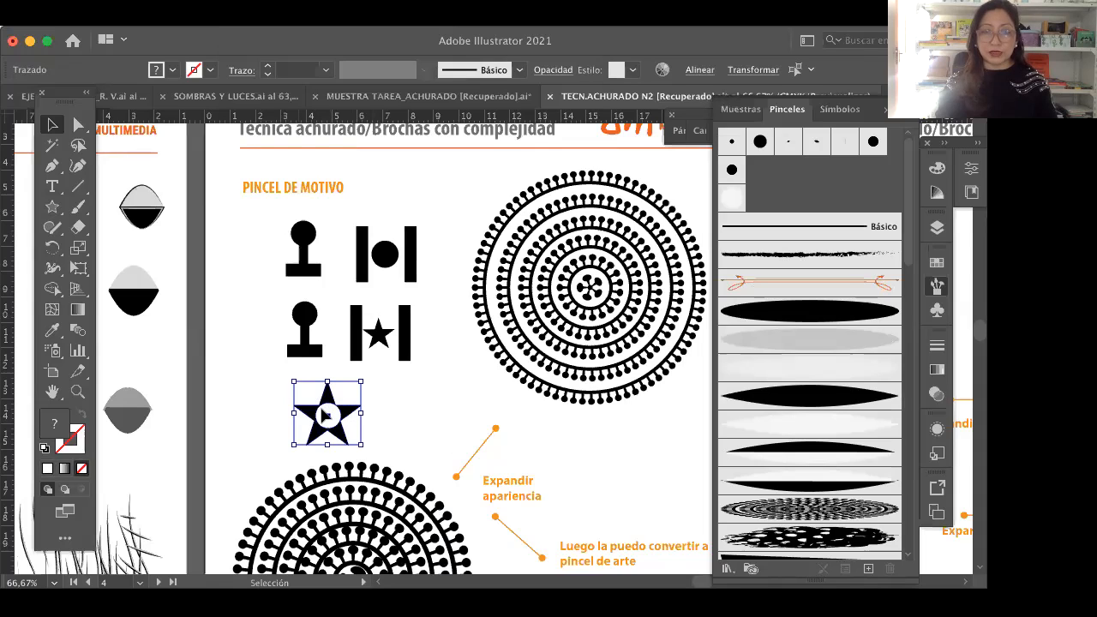
pyautogui.moveTo(326, 415); pyautogui.dragTo(782, 192)
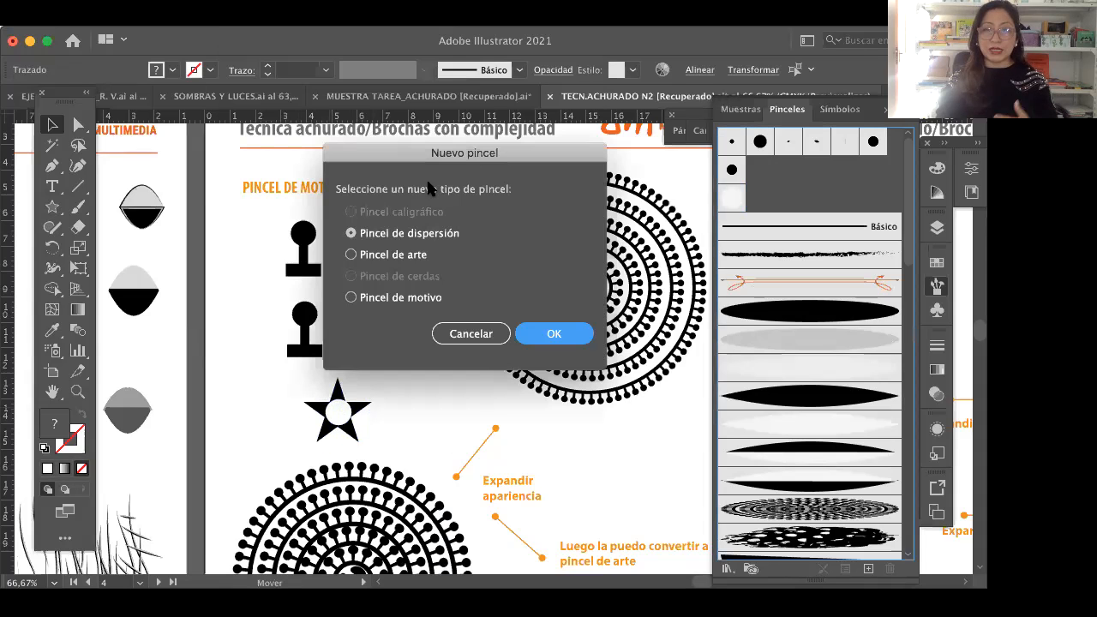
pyautogui.moveTo(472, 152); pyautogui.dragTo(563, 216)
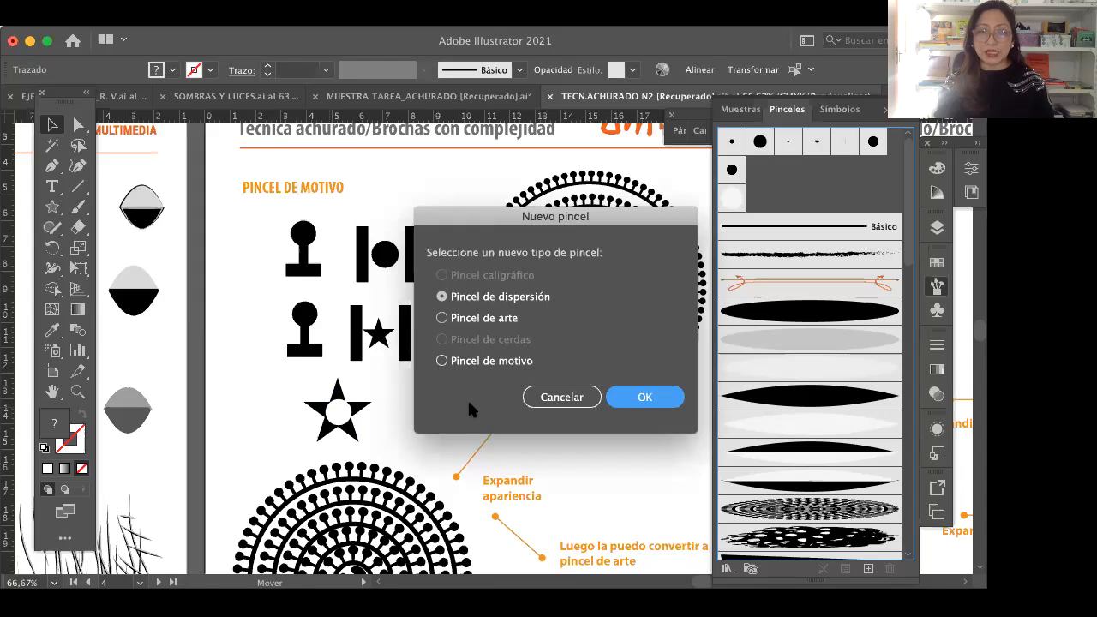
pyautogui.click(480, 361)
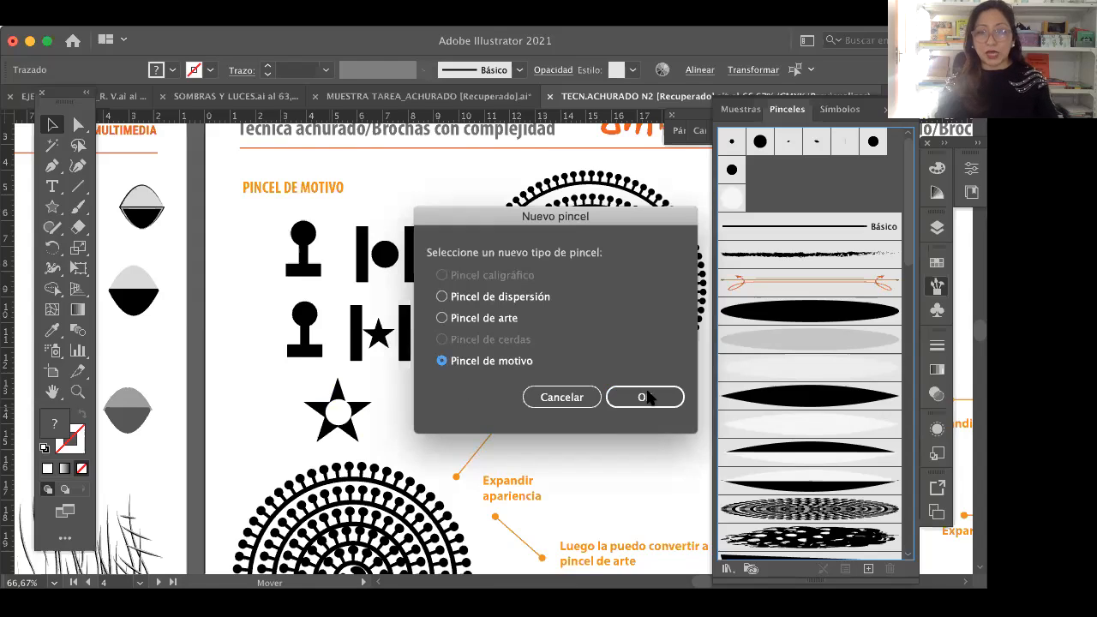
pyautogui.press('Return')
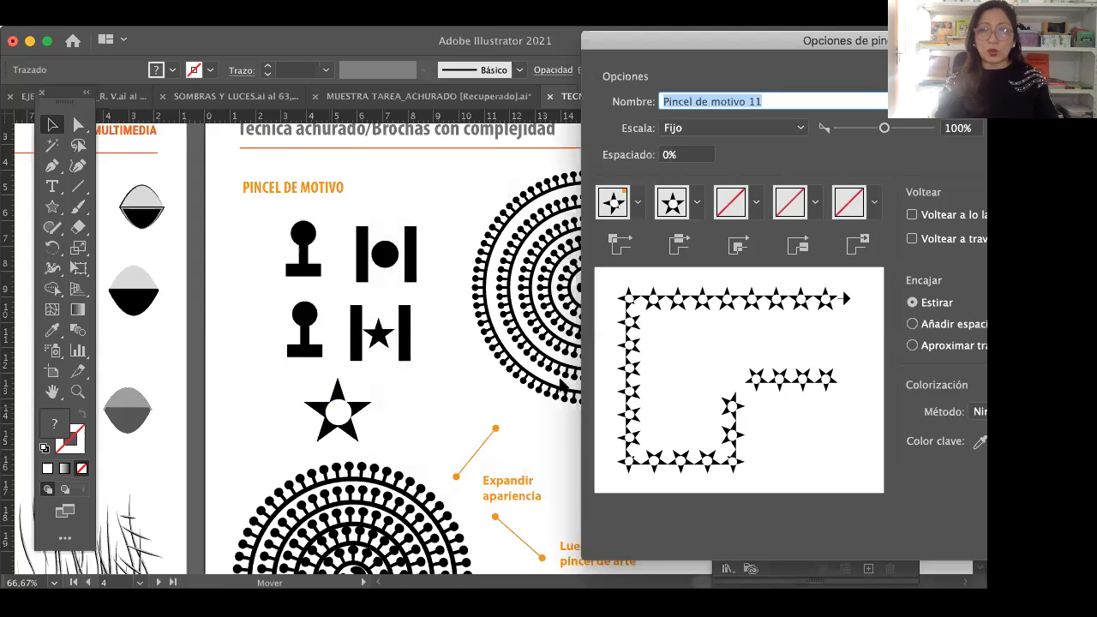
# Step: Set the new pattern brush's fixed scale to 62%, save it, and locate it among the brushes
pyautogui.moveTo(672, 34); pyautogui.dragTo(244, 30)
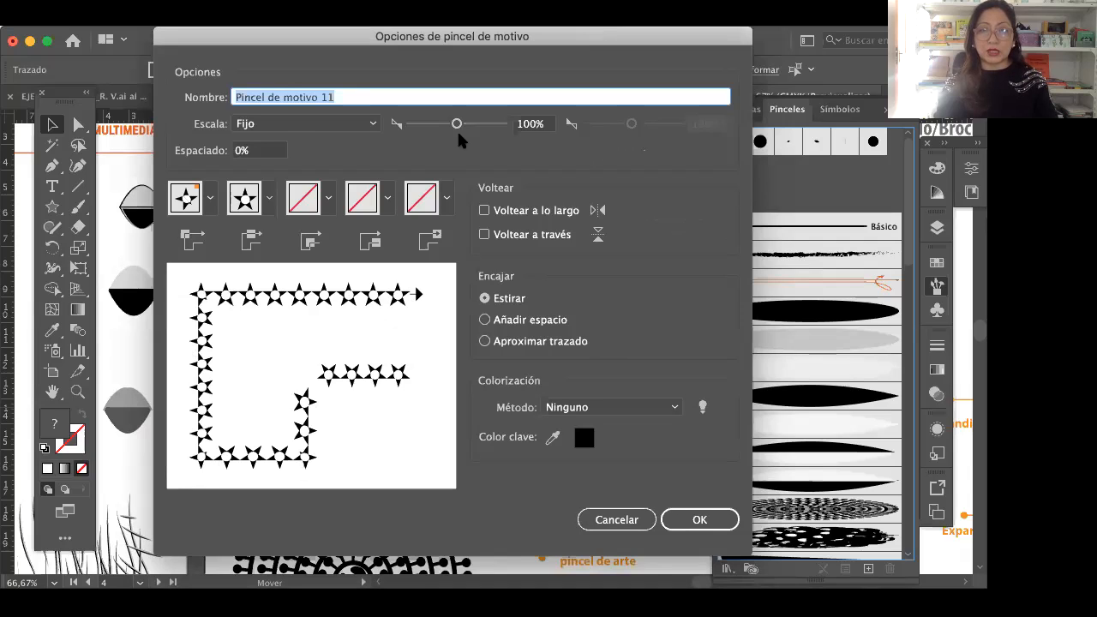
pyautogui.moveTo(456, 124); pyautogui.dragTo(439, 124)
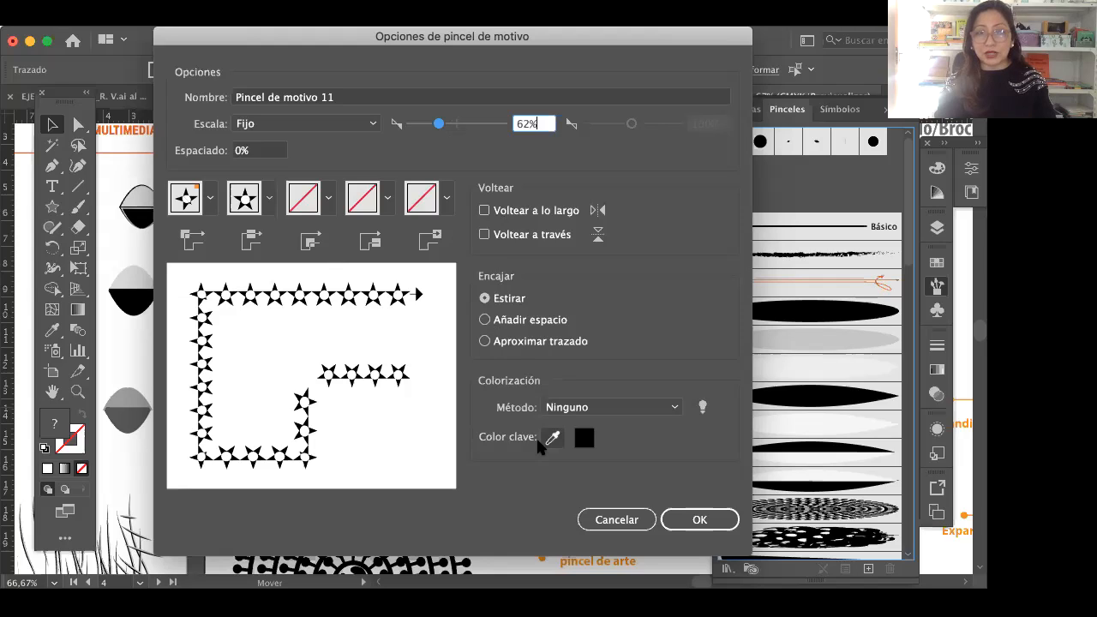
pyautogui.click(698, 520)
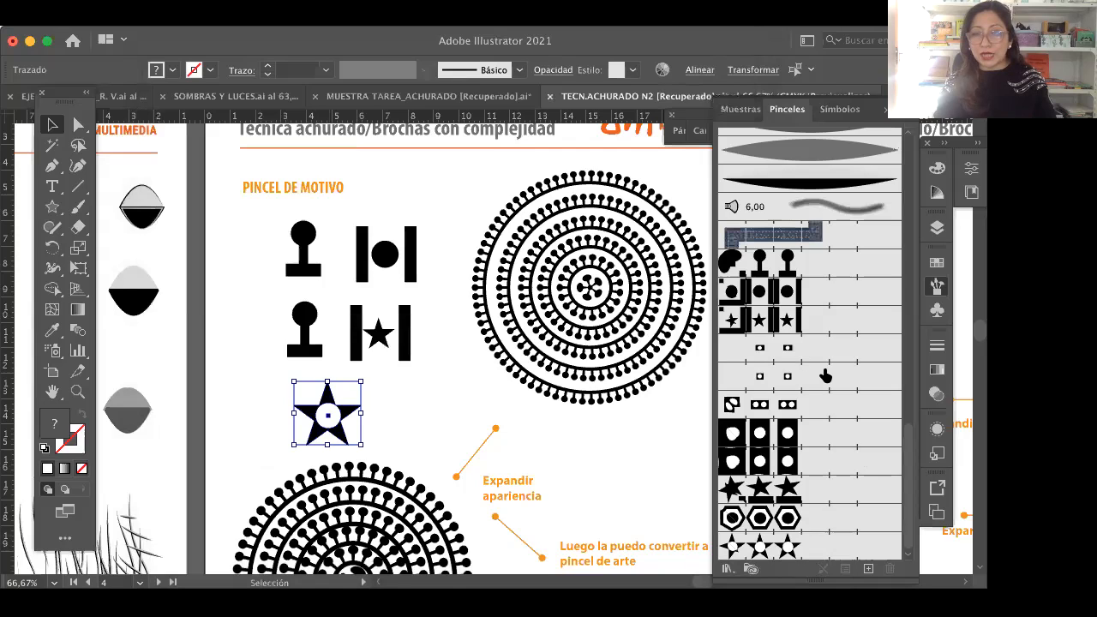
pyautogui.scroll(3, 825, 376)
pyautogui.scroll(-3, 809, 383)
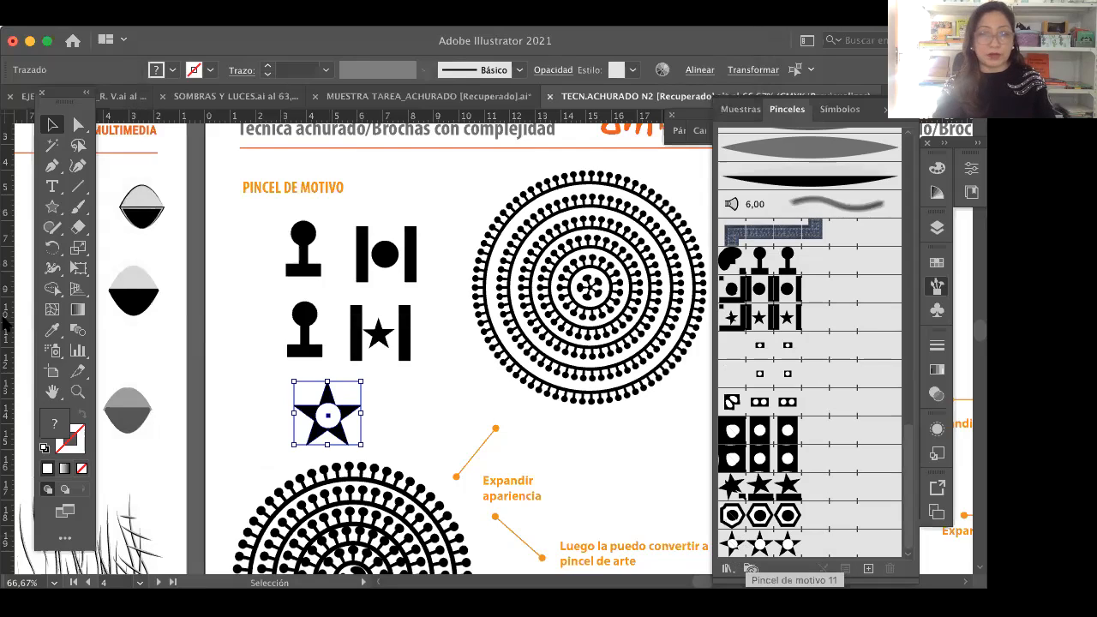
# Step: Delete the large concentric circle pattern and the slanted elliptical pattern below the star motif
pyautogui.press('h')
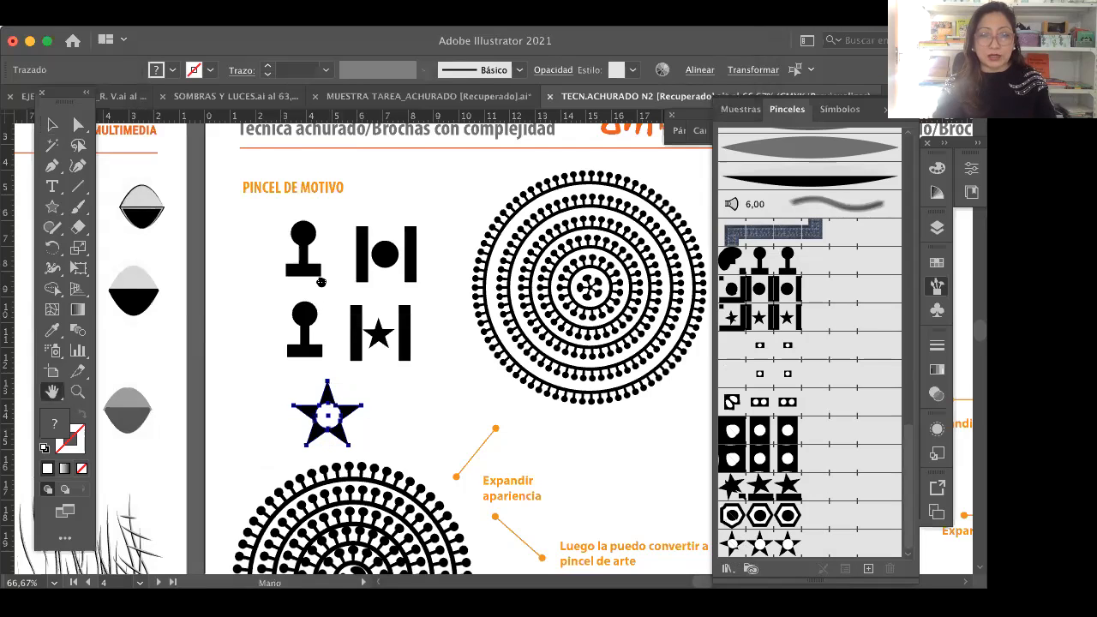
pyautogui.moveTo(366, 470); pyautogui.dragTo(363, 306)
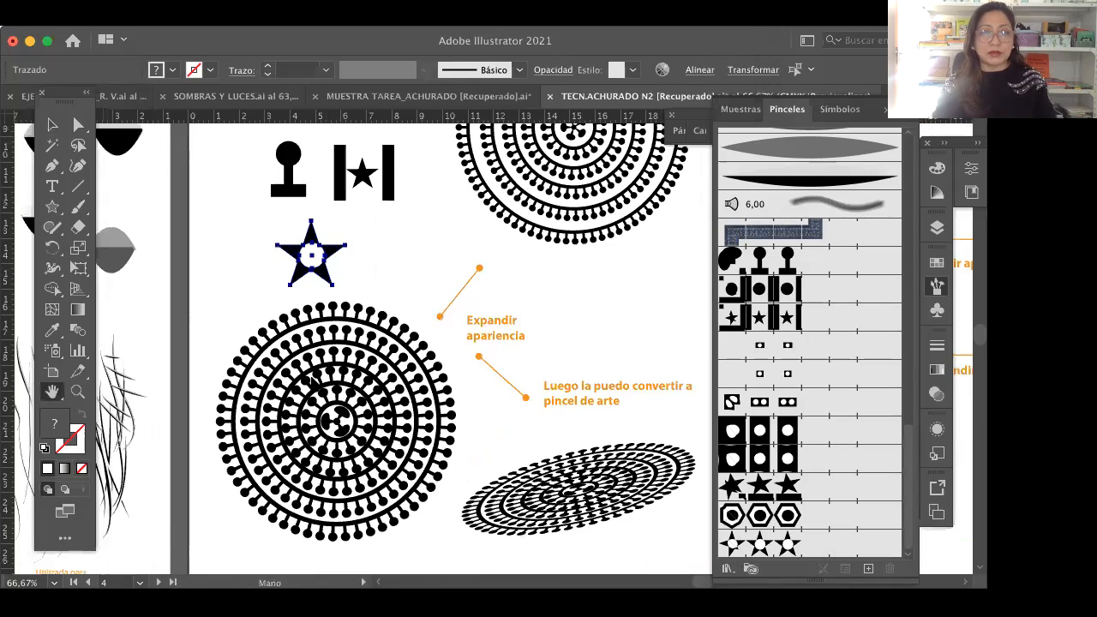
pyautogui.click(55, 125)
pyautogui.click(403, 463)
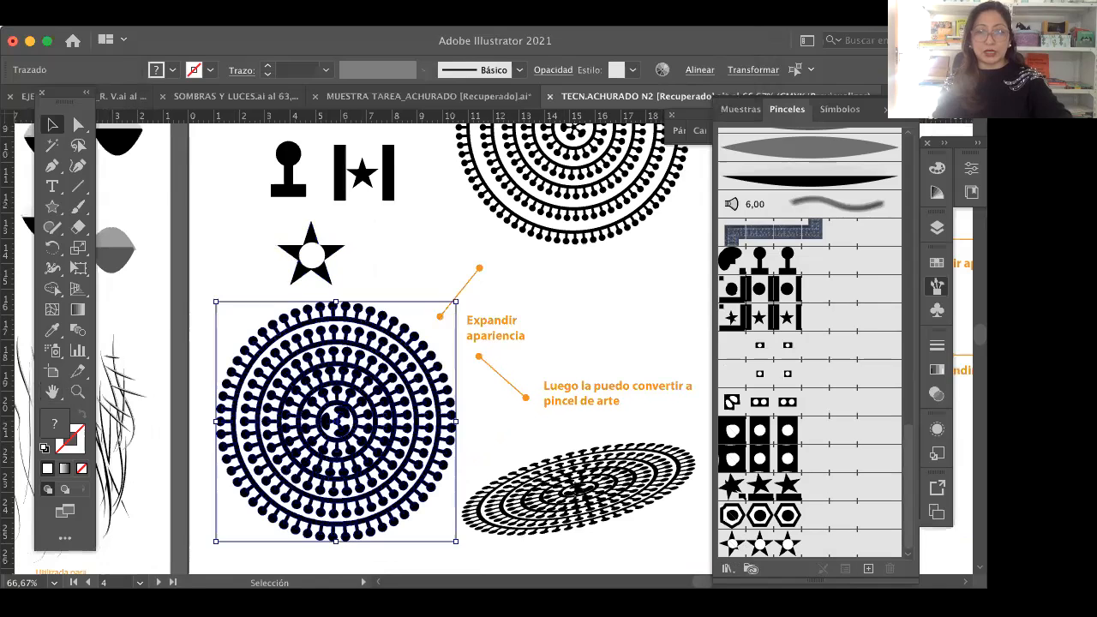
pyautogui.click(636, 505)
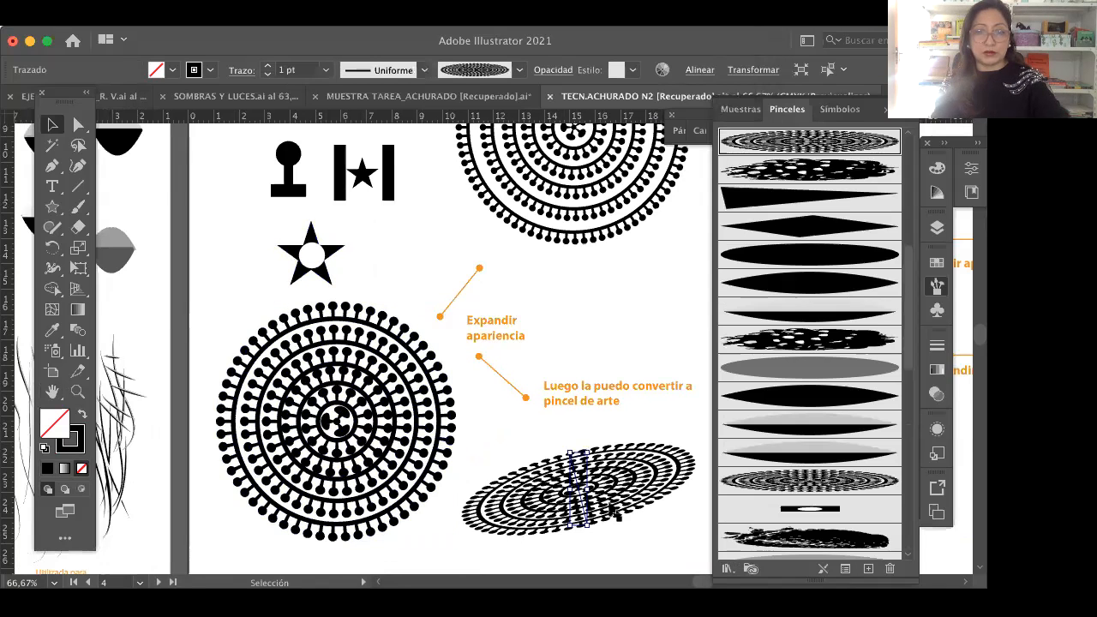
pyautogui.click(403, 462)
pyautogui.keyDown('shift'); pyautogui.click(610, 507); pyautogui.keyUp('shift')
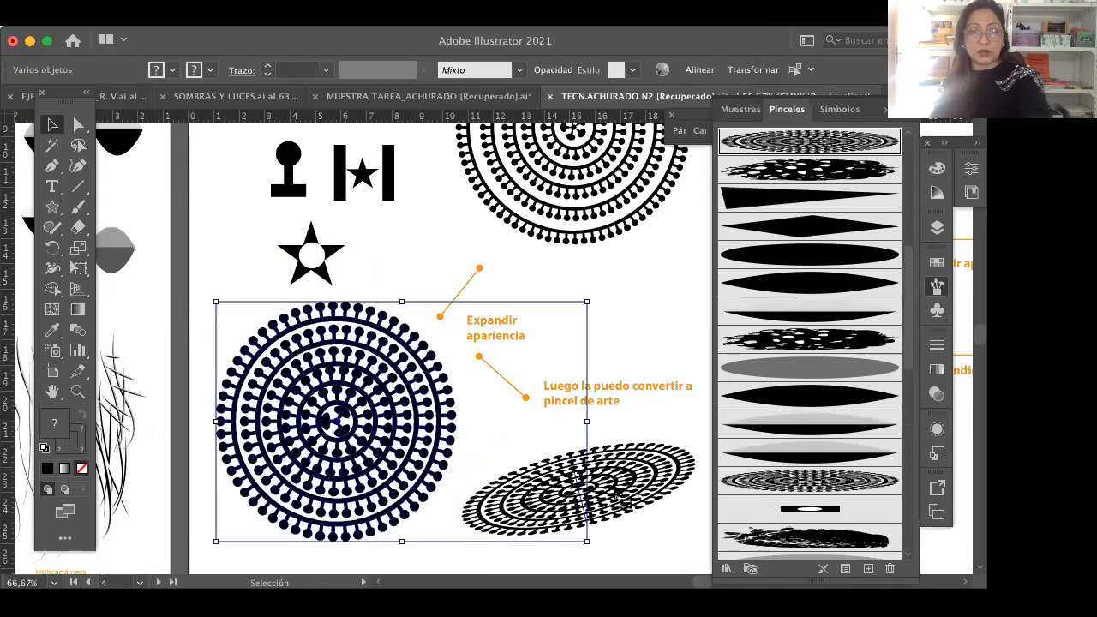
pyautogui.press('Delete')
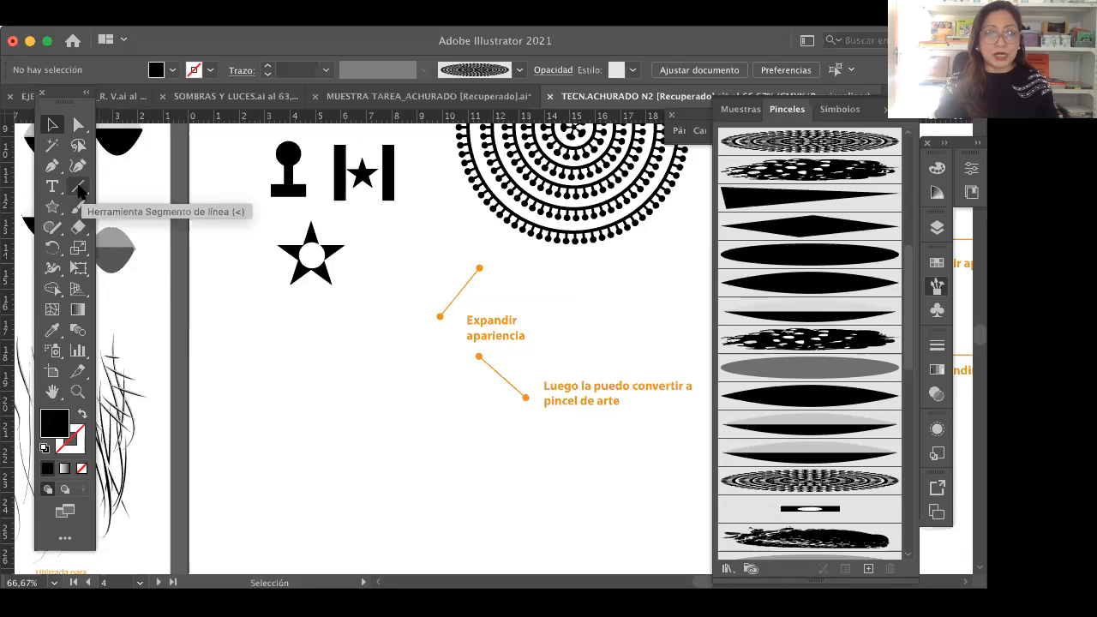
# Step: Draw a large spiral with the Spiral tool in the empty space below the star motif
pyautogui.click(79, 187)
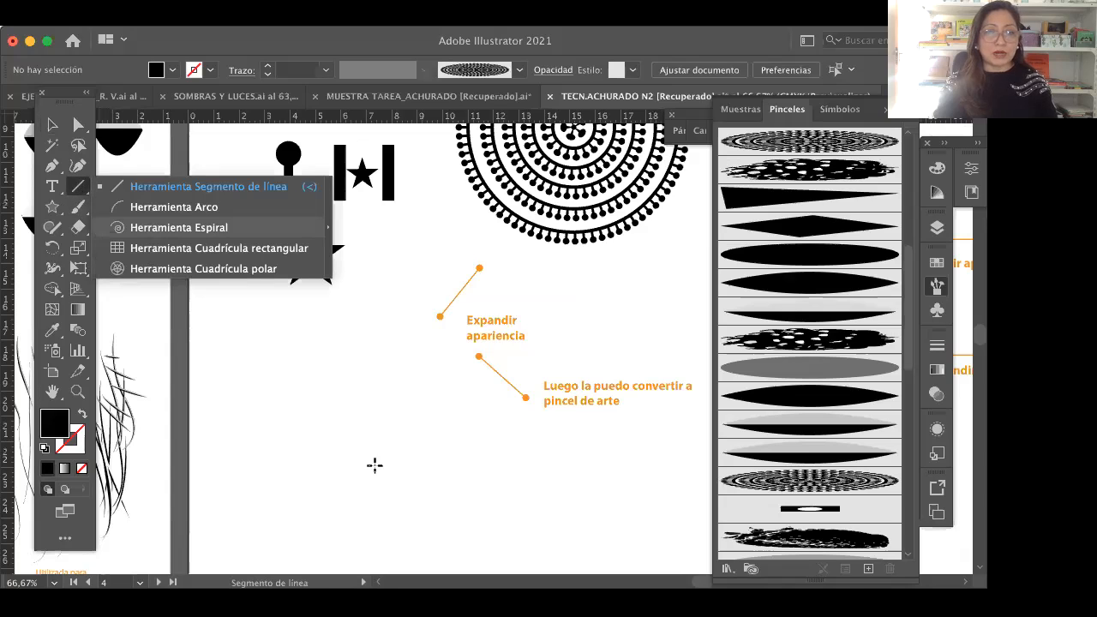
pyautogui.click(151, 229)
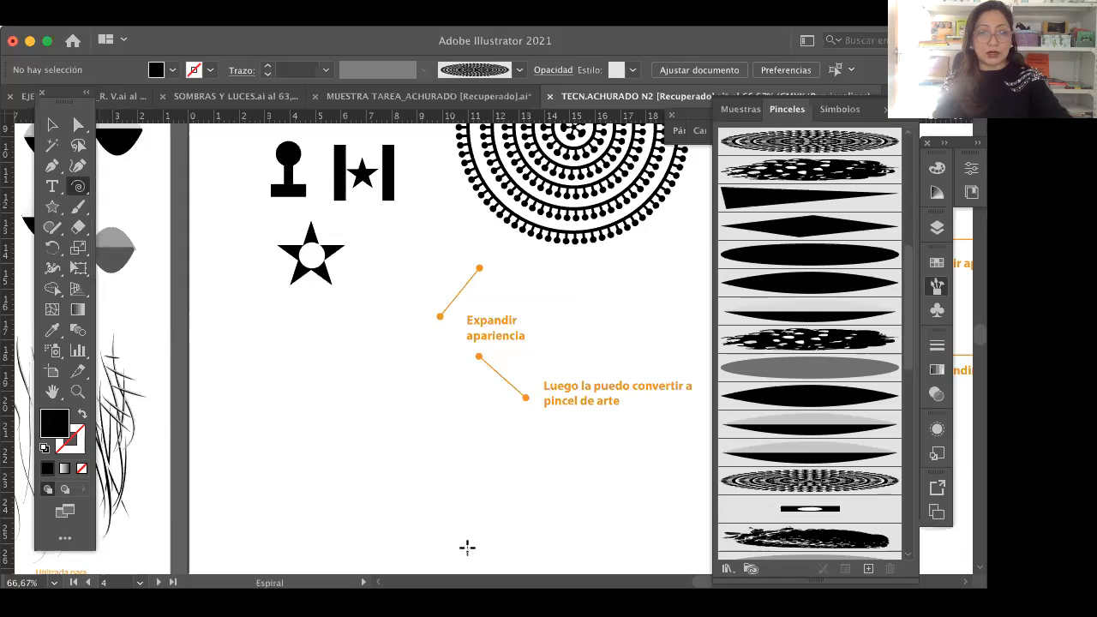
pyautogui.moveTo(322, 477); pyautogui.dragTo(466, 546)
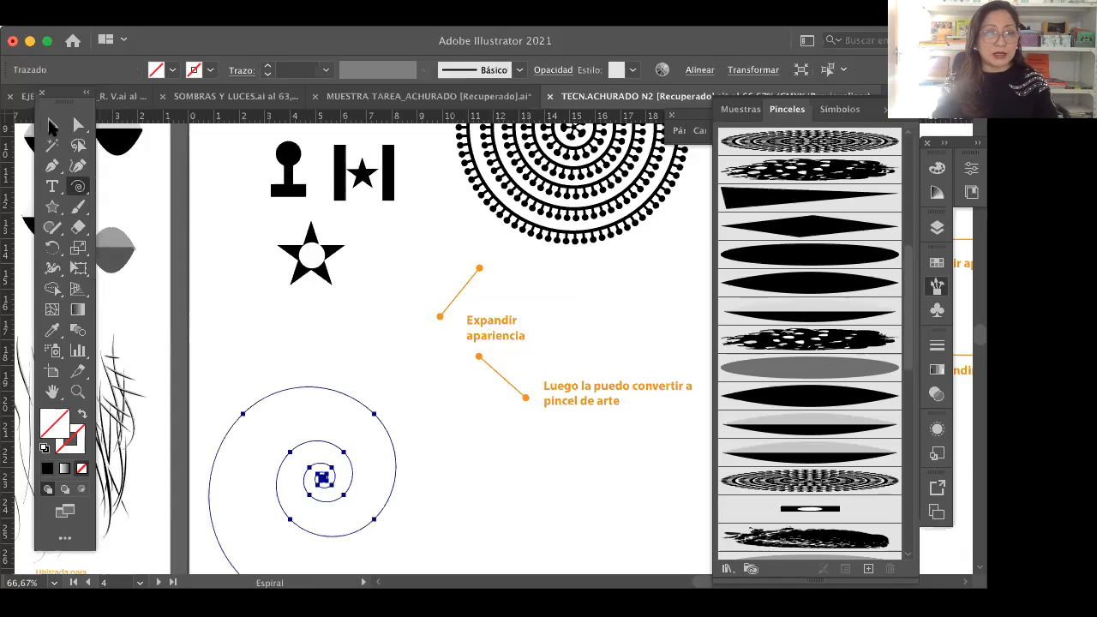
# Step: Give the spiral a dark blue 1 pt stroke and move it up closer to the star motif
pyautogui.click(52, 125)
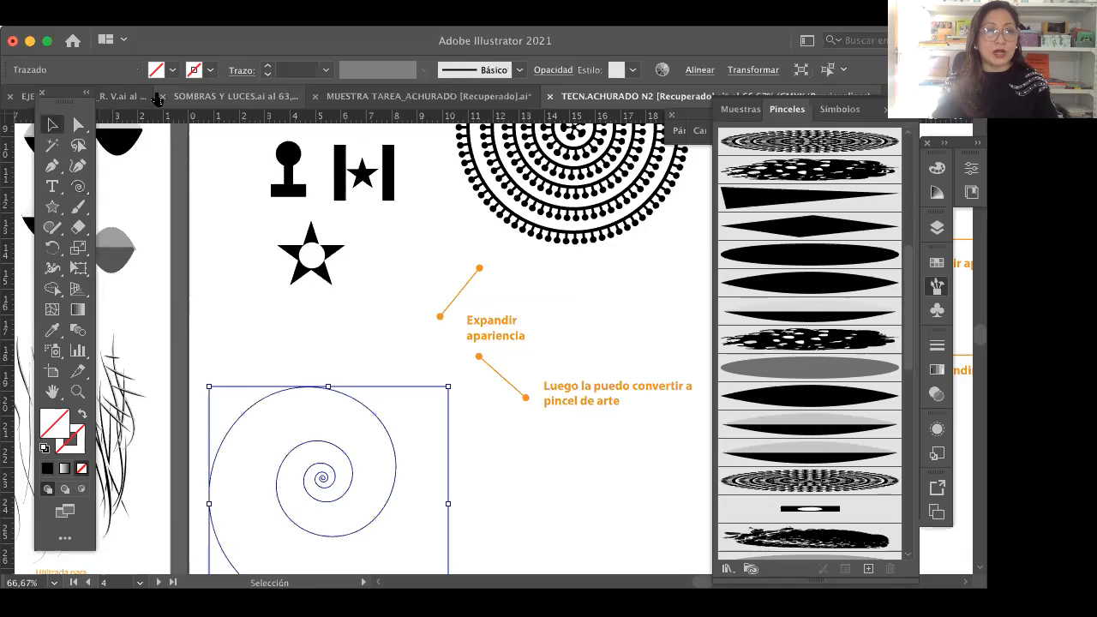
pyautogui.click(124, 101)
pyautogui.moveTo(390, 442); pyautogui.dragTo(421, 385)
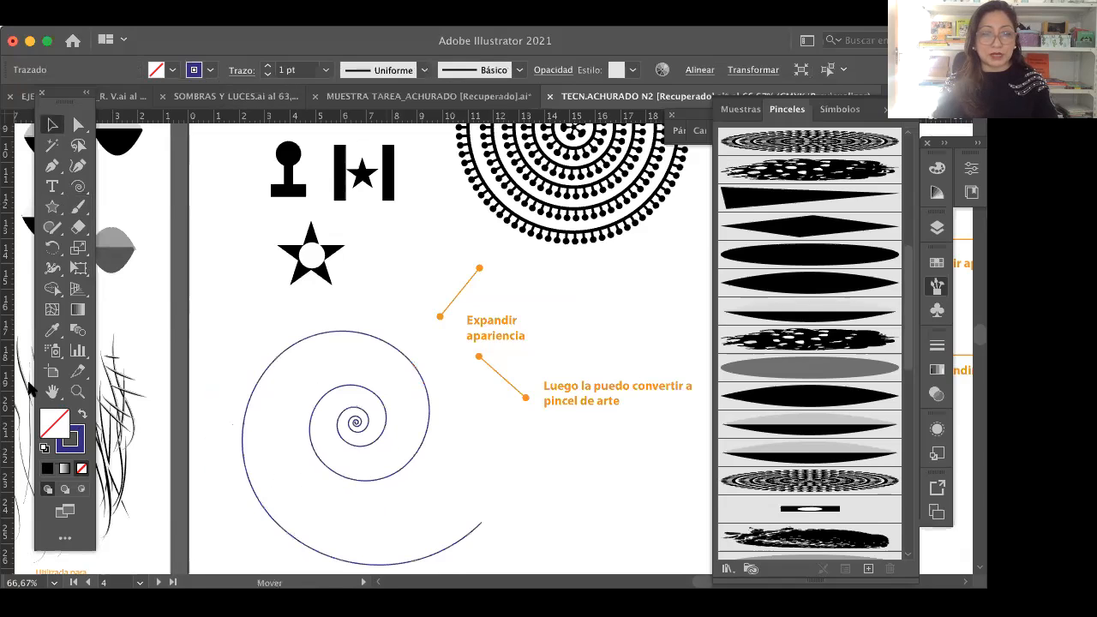
# Step: Apply the circle-centred star pattern brush, Pincel de motivo 11, to the spiral and deselect it
pyautogui.press('space')
pyautogui.moveTo(462, 418); pyautogui.dragTo(413, 305)
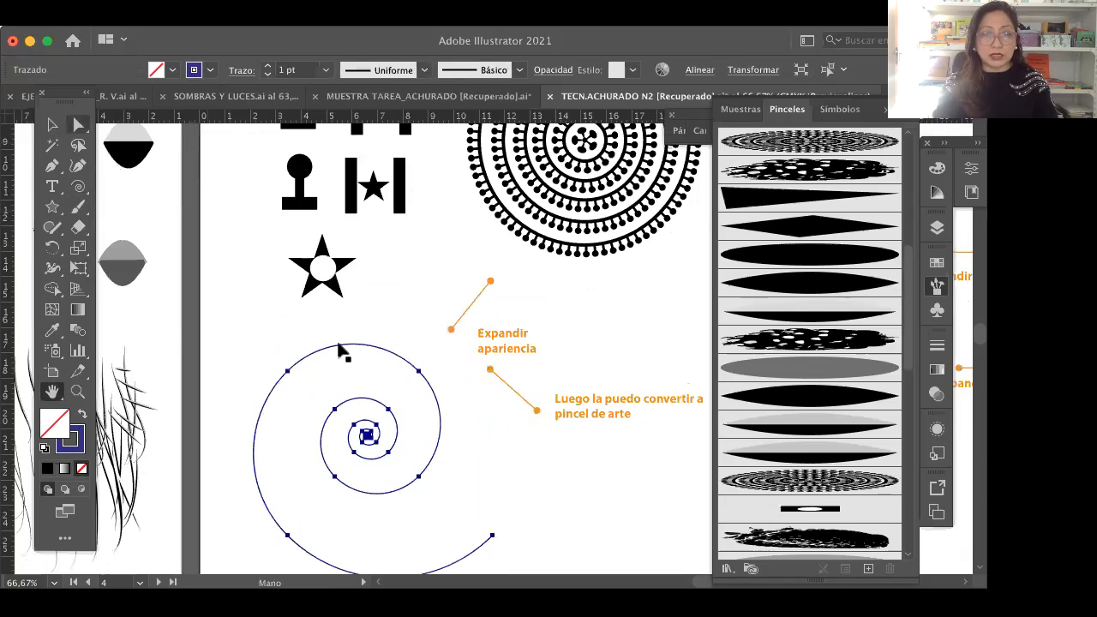
pyautogui.click(53, 127)
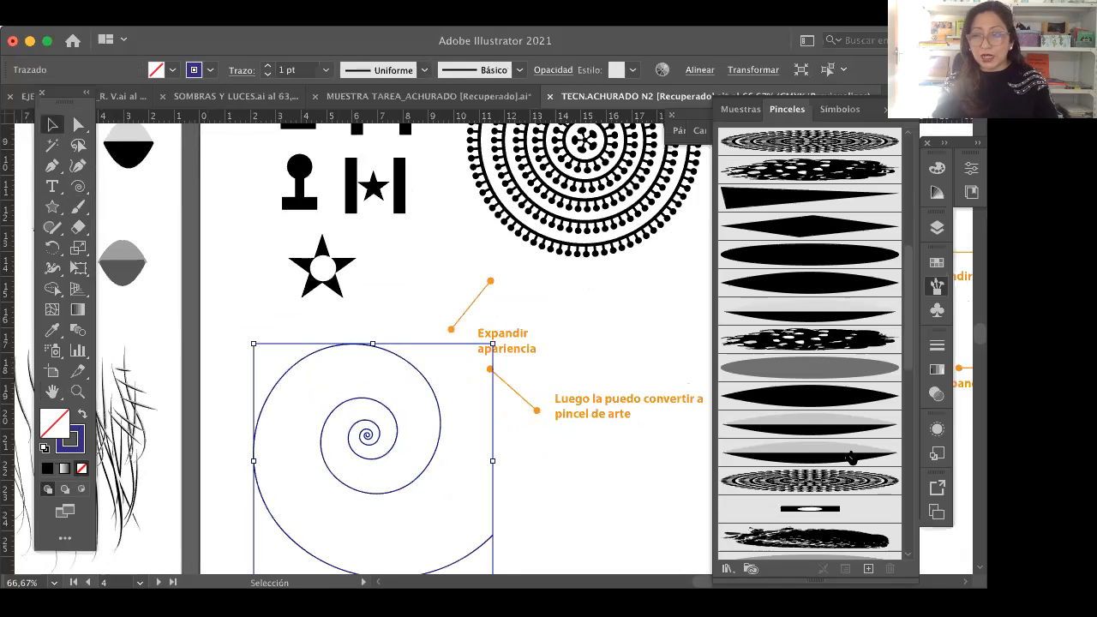
pyautogui.scroll(-8, 810, 496)
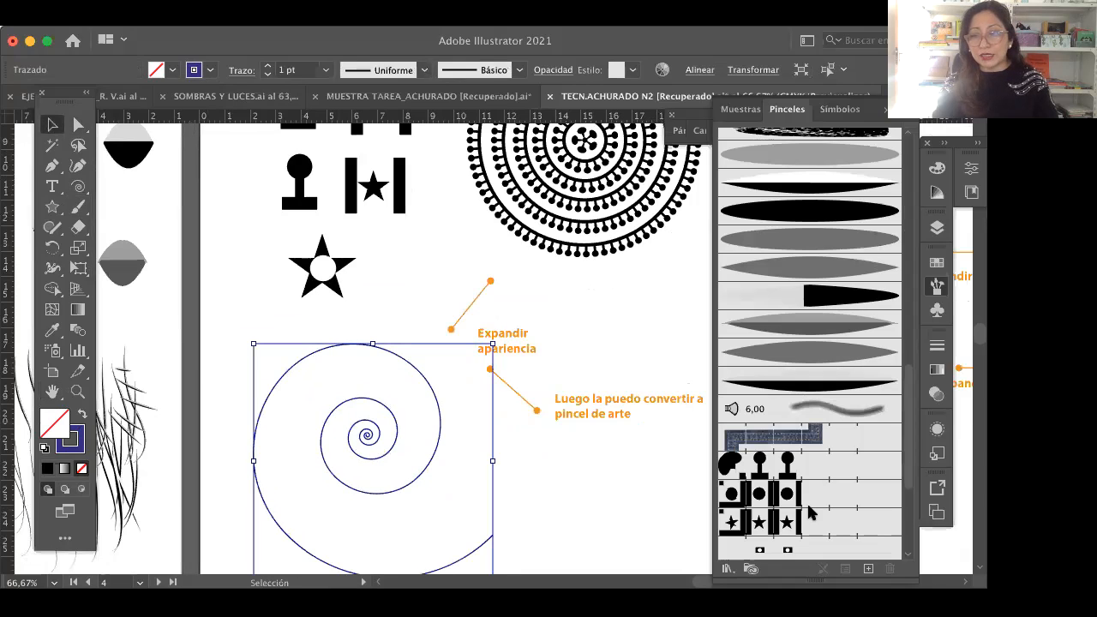
pyautogui.scroll(-4, 808, 496)
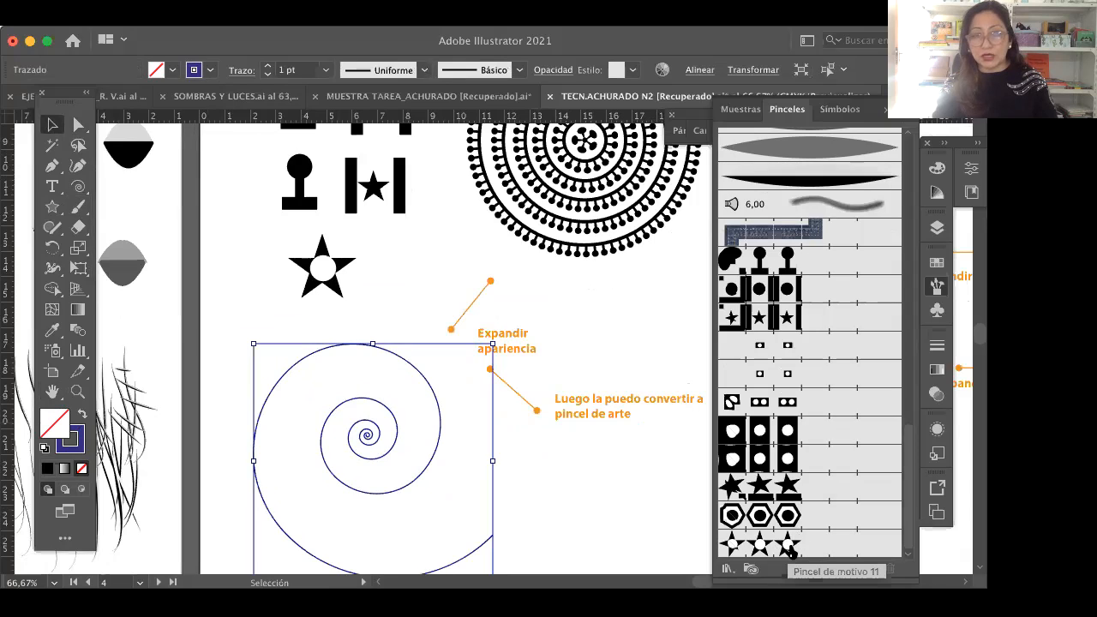
pyautogui.click(791, 548)
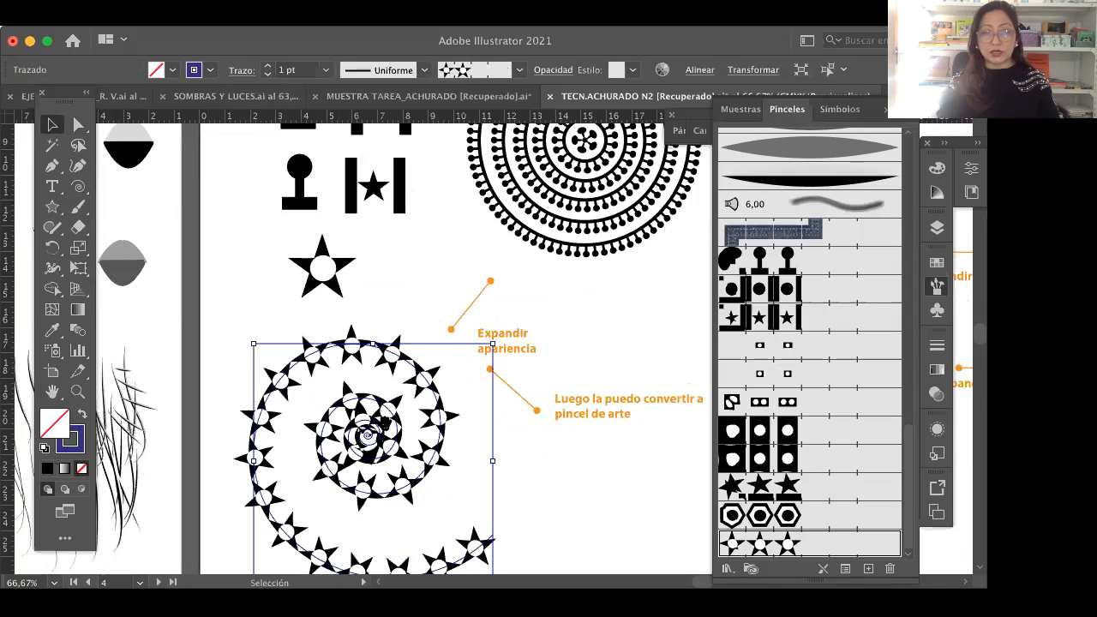
pyautogui.press('space')
pyautogui.moveTo(380, 240); pyautogui.dragTo(387, 178)
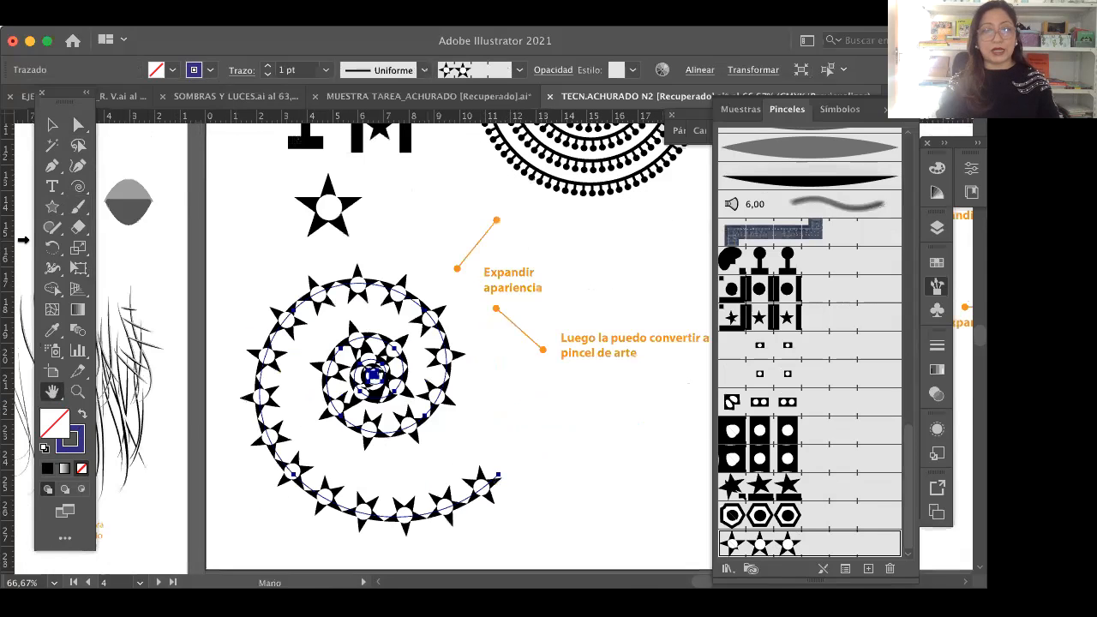
pyautogui.click(54, 128)
pyautogui.click(572, 429)
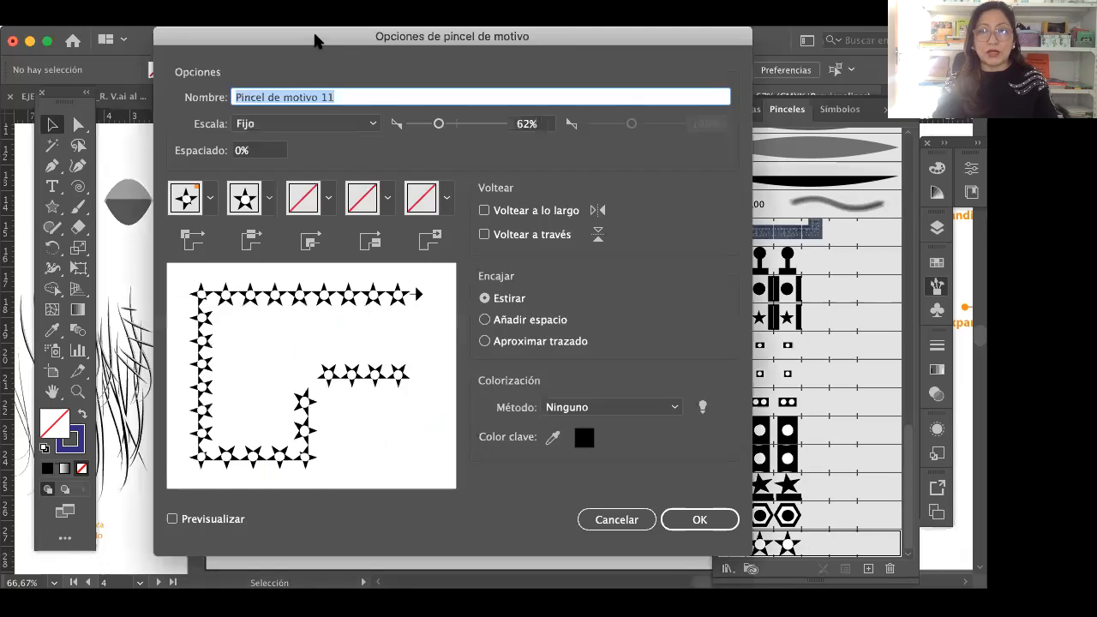
# Step: Edit the star pattern brush's options, setting its fixed scale to 94% and its spacing to 3%
pyautogui.moveTo(316, 36); pyautogui.dragTo(319, 69)
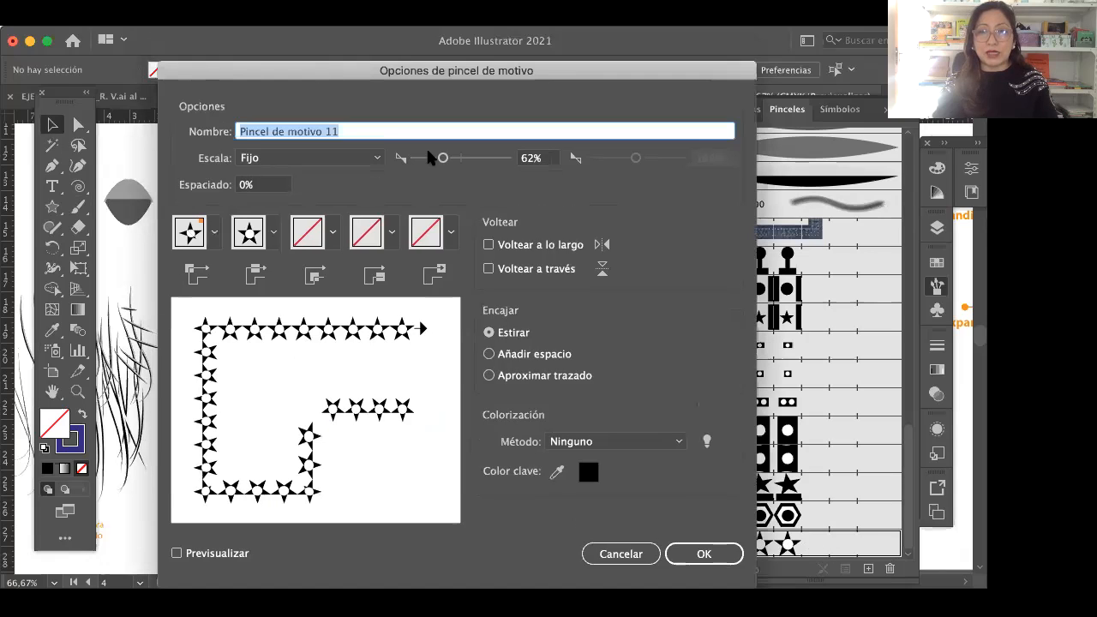
pyautogui.moveTo(443, 158); pyautogui.dragTo(459, 159)
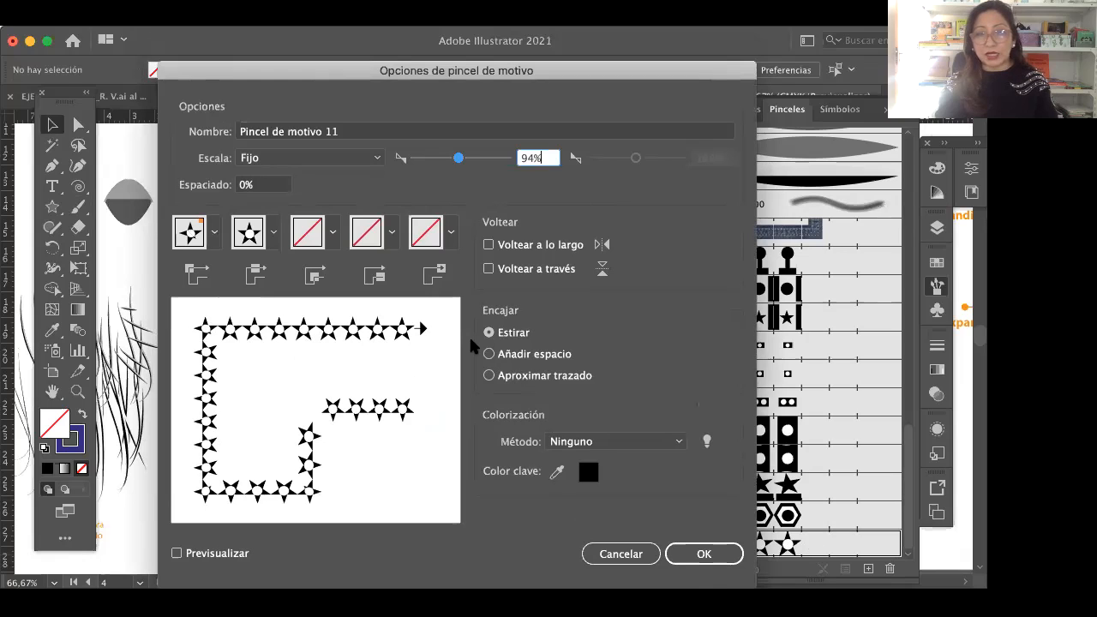
pyautogui.click(246, 185)
pyautogui.moveTo(245, 182); pyautogui.dragTo(230, 183)
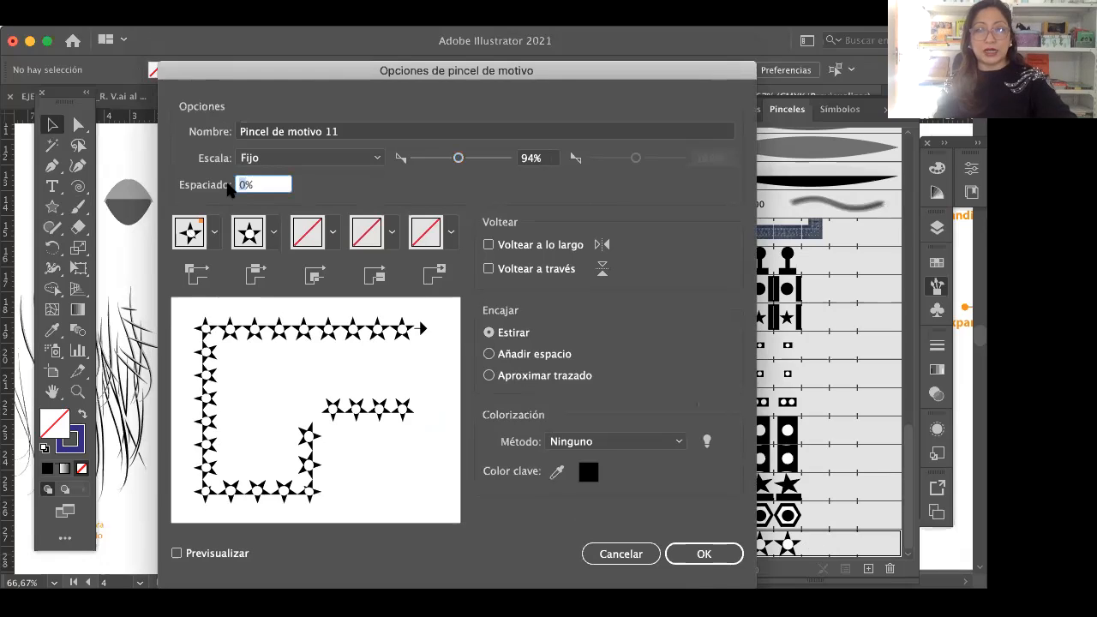
pyautogui.write('3')
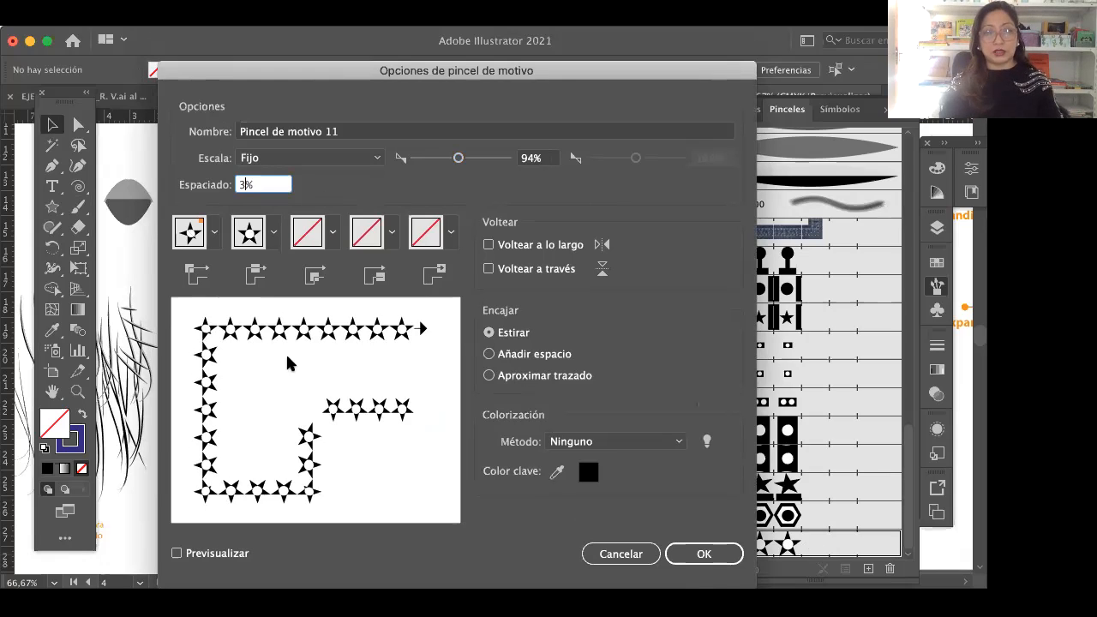
# Step: Try a 10% spacing for the star pattern brush and reset the spacing to 0%
pyautogui.moveTo(246, 184); pyautogui.dragTo(232, 185)
pyautogui.write('10')
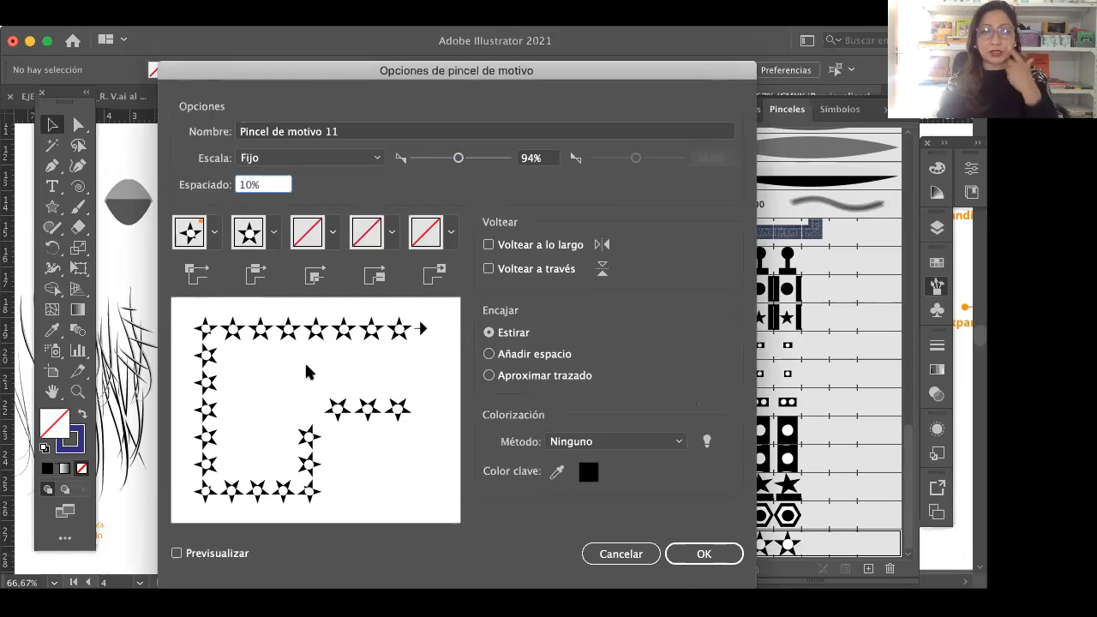
pyautogui.moveTo(254, 186); pyautogui.dragTo(198, 196)
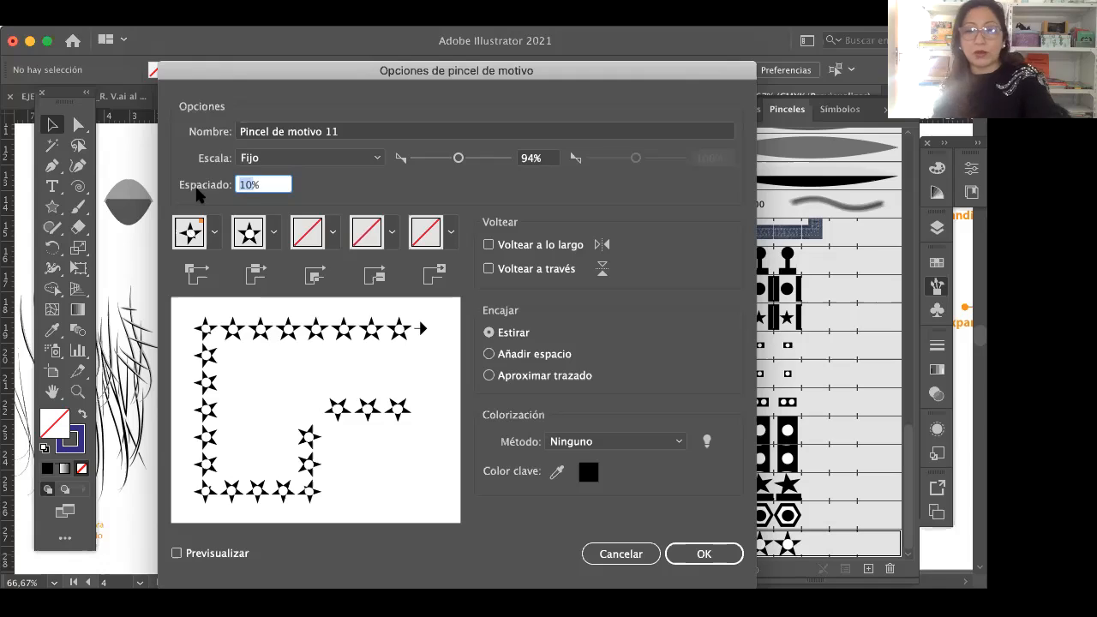
pyautogui.write('0')
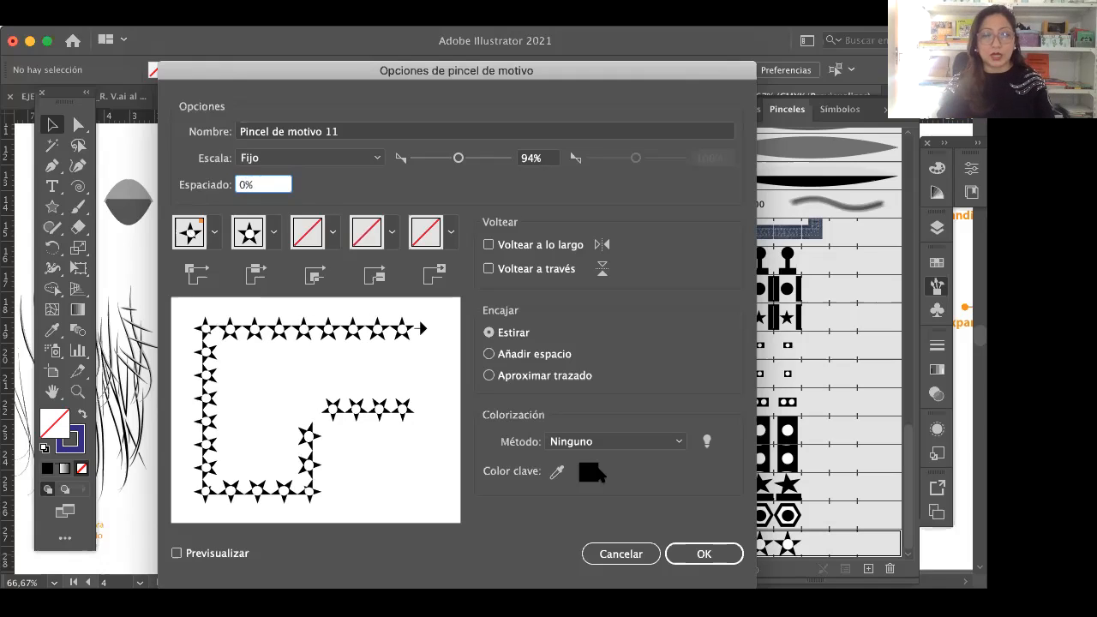
# Step: Set the star pattern brush's fixed scale to 128% and apply the change to the existing strokes
pyautogui.click(443, 160)
pyautogui.moveTo(442, 160); pyautogui.dragTo(467, 160)
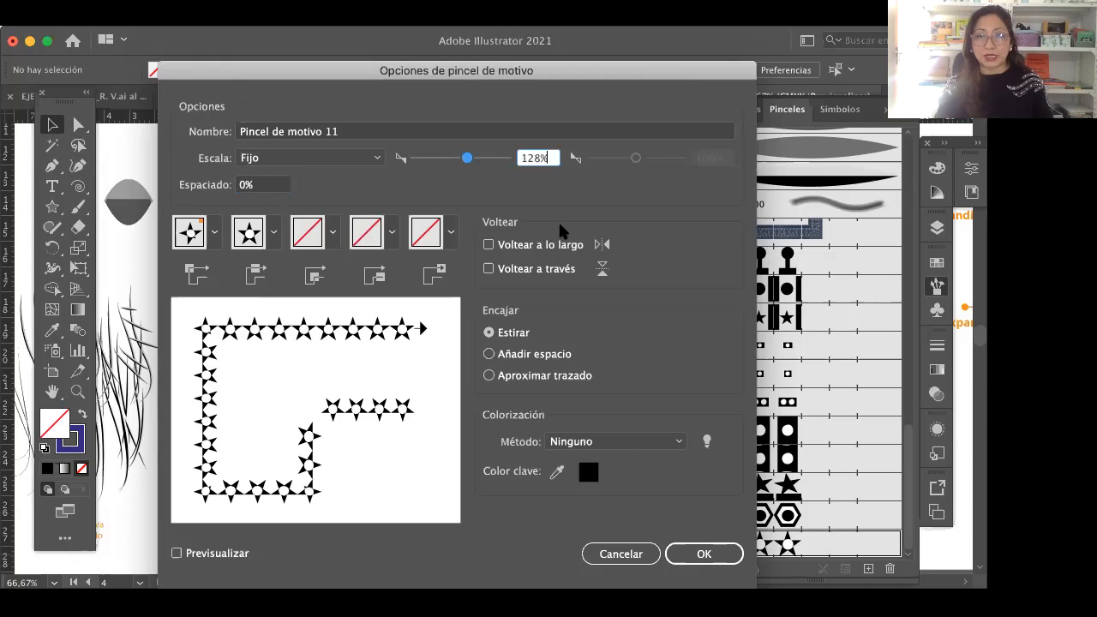
pyautogui.click(692, 552)
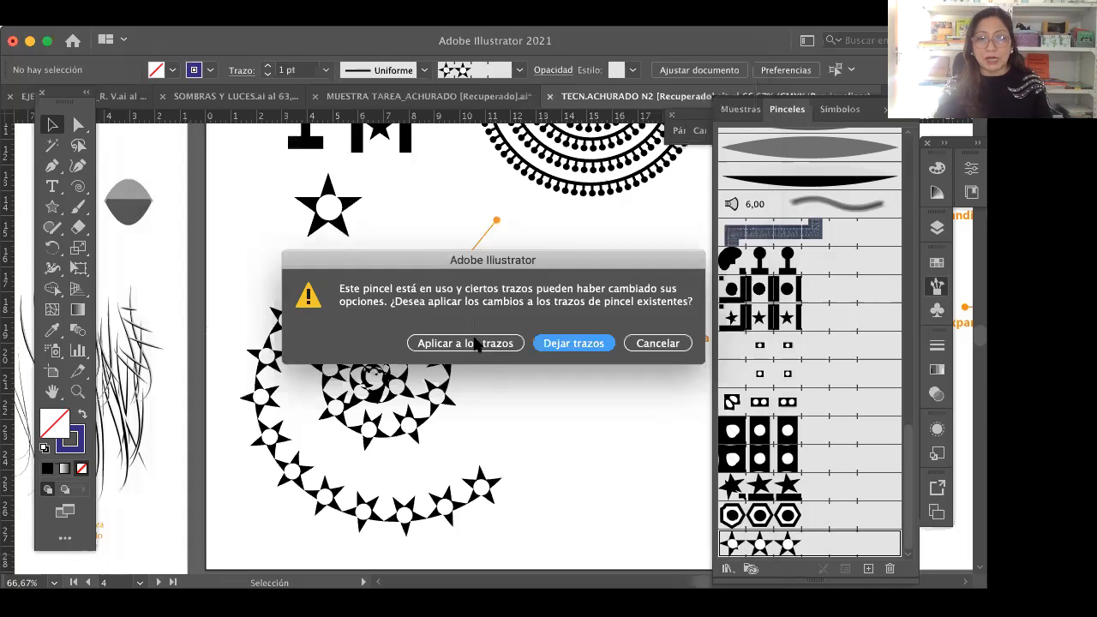
pyautogui.click(478, 342)
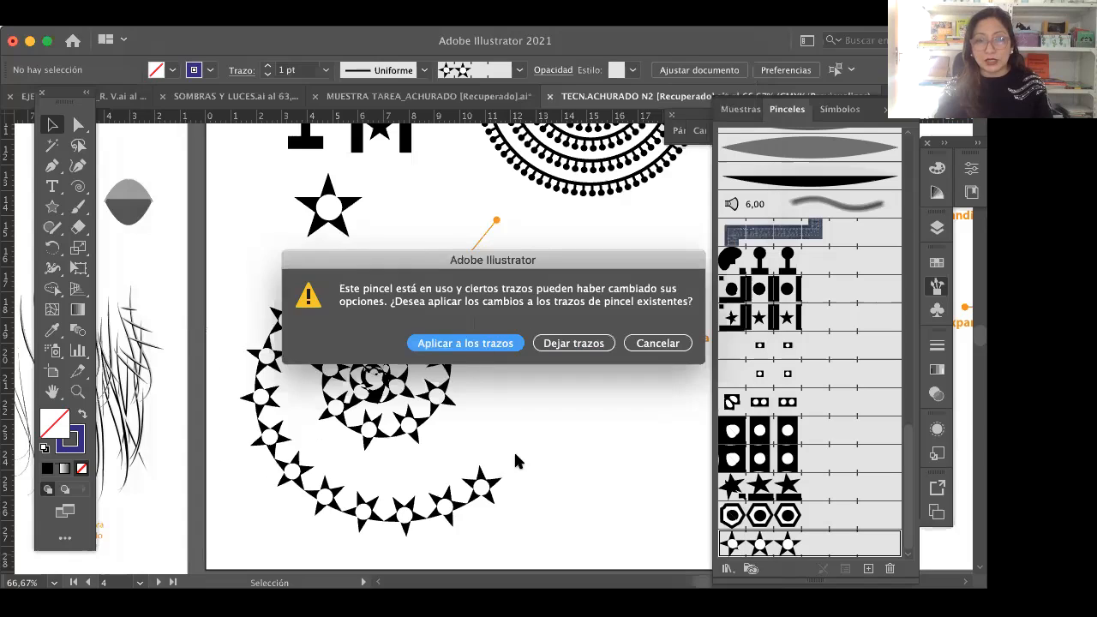
# Step: Move the star-patterned spiral slightly down and check its underlying path in outline view
pyautogui.moveTo(395, 354)
pyautogui.mouseDown()
pyautogui.moveTo(410, 382)
pyautogui.moveTo(406, 408)
pyautogui.mouseUp()
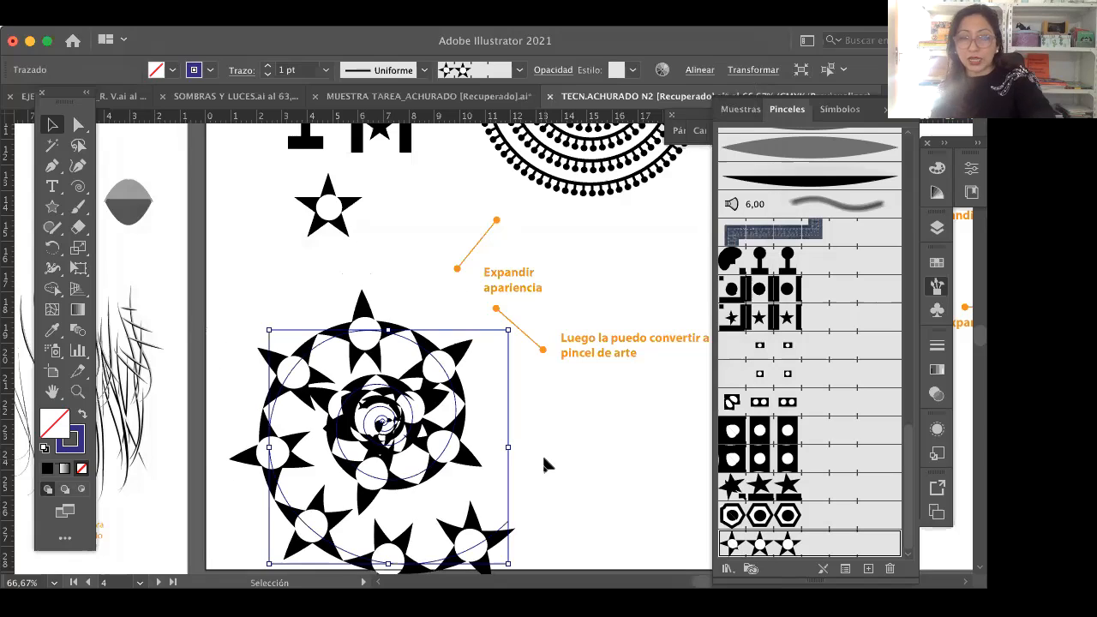
pyautogui.press('a')
pyautogui.hotkey('ctrl', 'y')
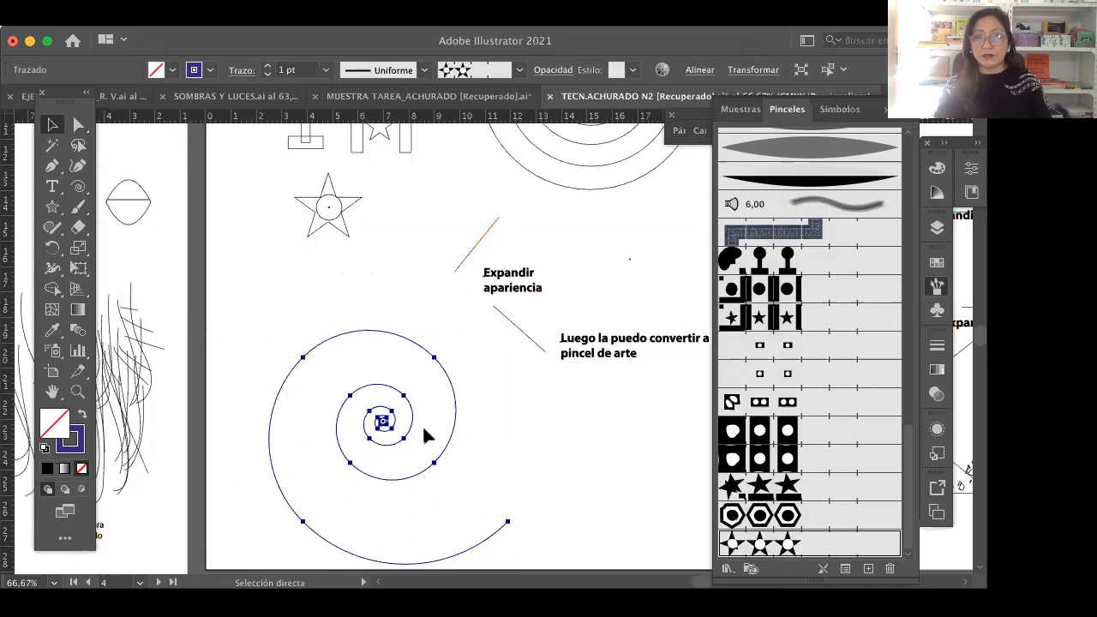
pyautogui.press('v')
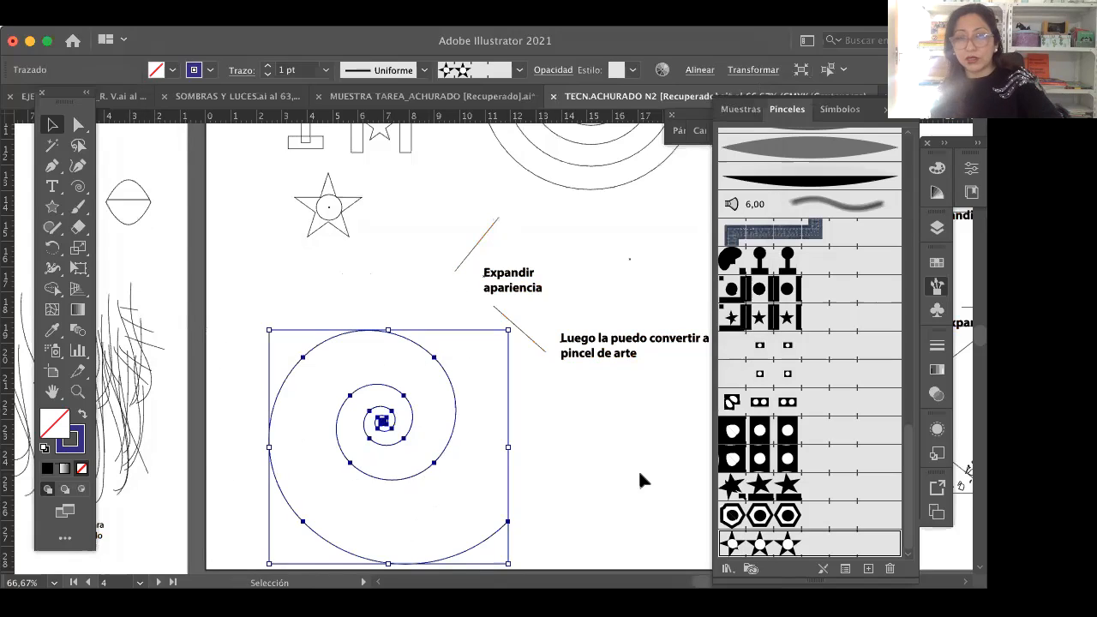
pyautogui.hotkey('ctrl', 'y')
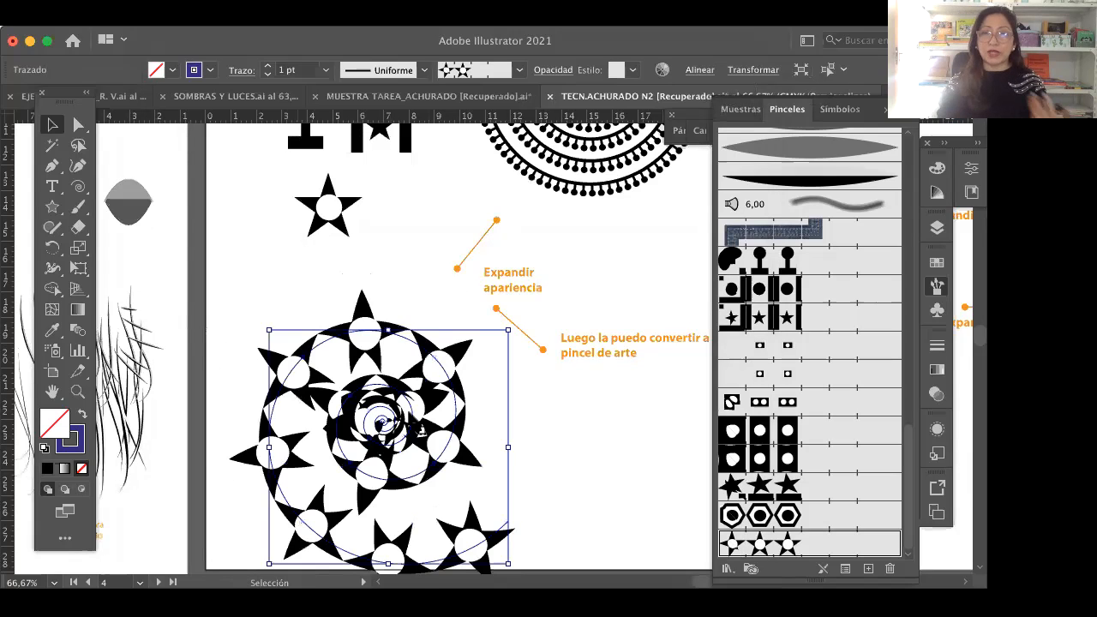
# Step: Move the star-patterned spiral back up on the artboard, closer to the star motif
pyautogui.click(52, 393)
pyautogui.moveTo(287, 353); pyautogui.dragTo(289, 292)
pyautogui.click(53, 128)
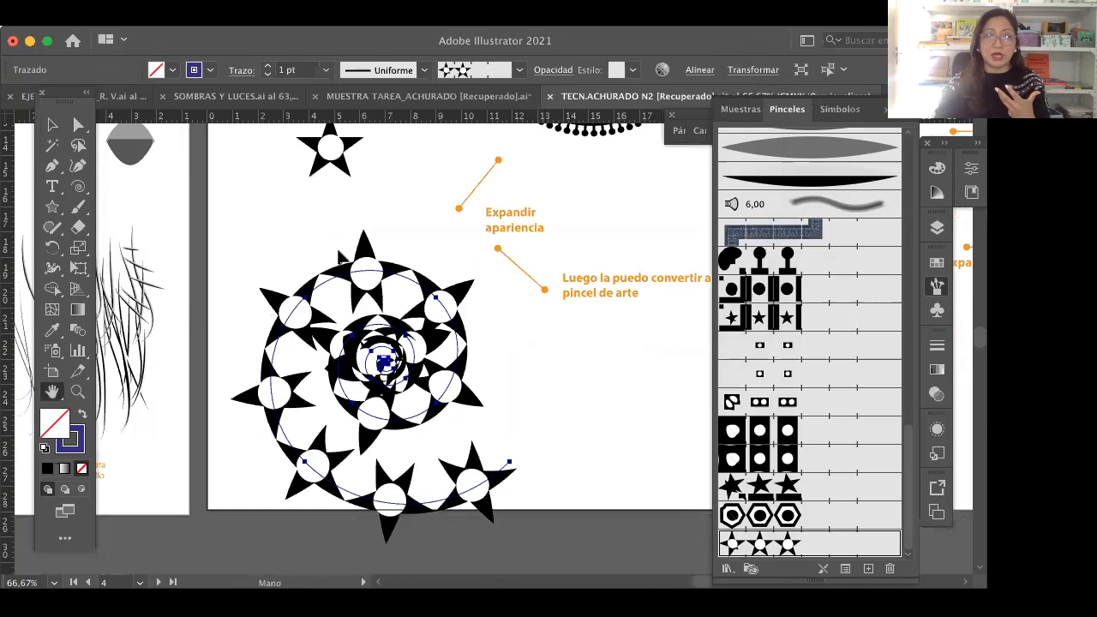
pyautogui.moveTo(370, 348); pyautogui.dragTo(369, 298)
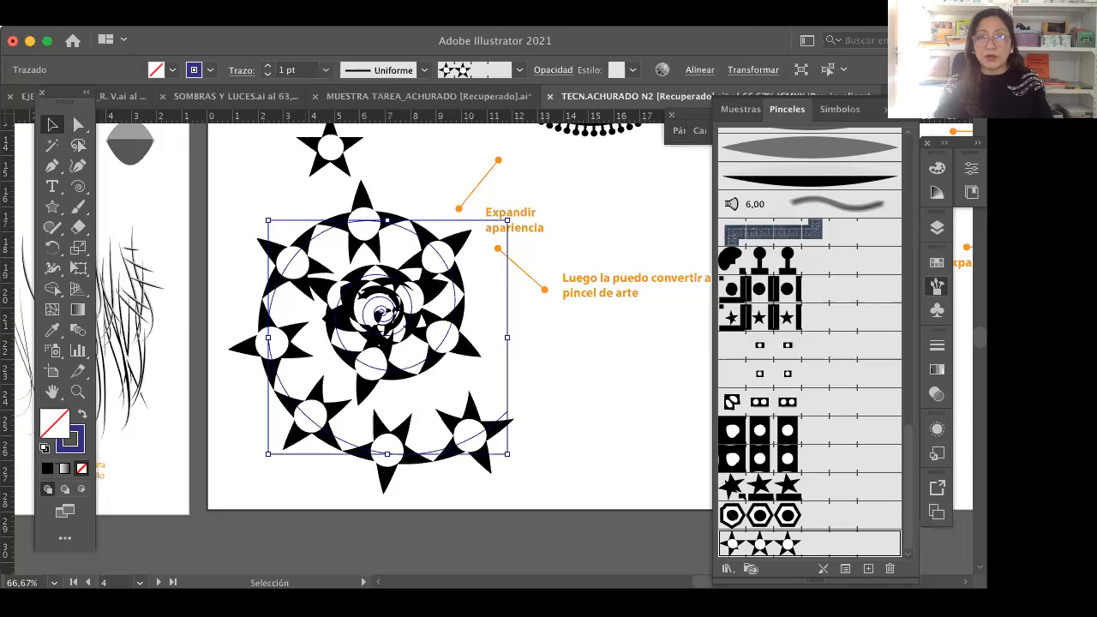
# Step: Compare the unexpanded spiral in outline view and in normal preview
pyautogui.click(249, 17)
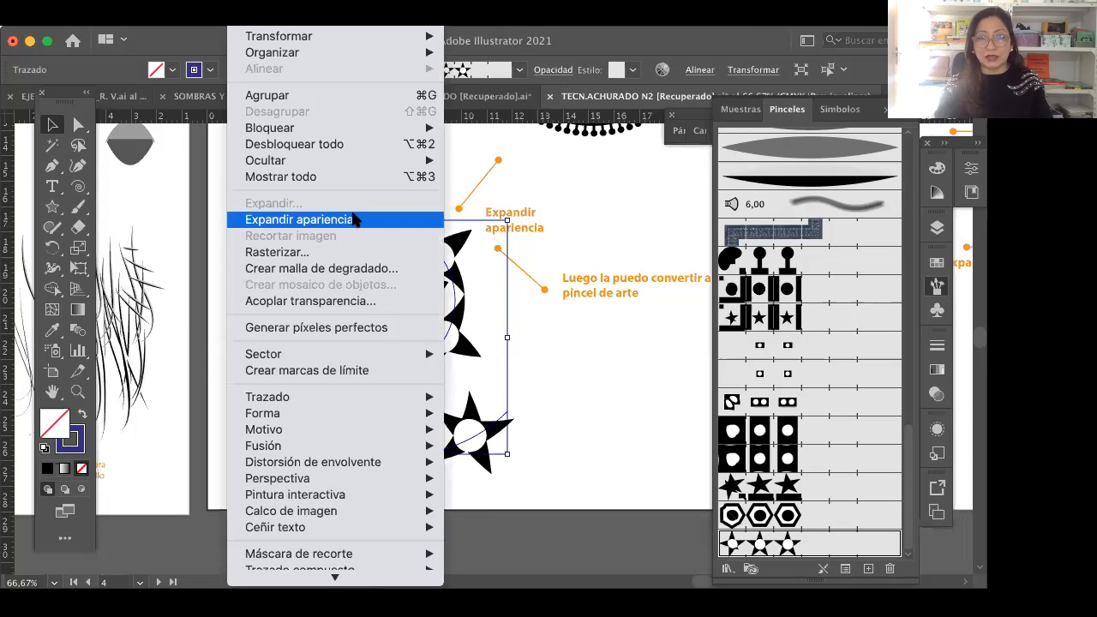
pyautogui.click(610, 425)
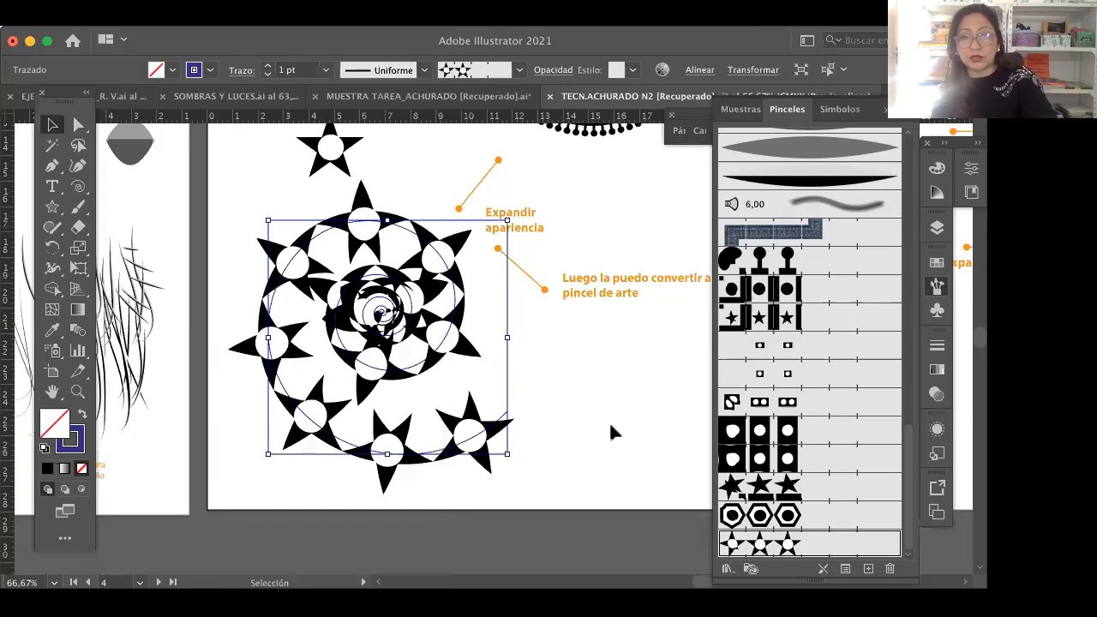
pyautogui.press('super+y')
pyautogui.press('super+z')
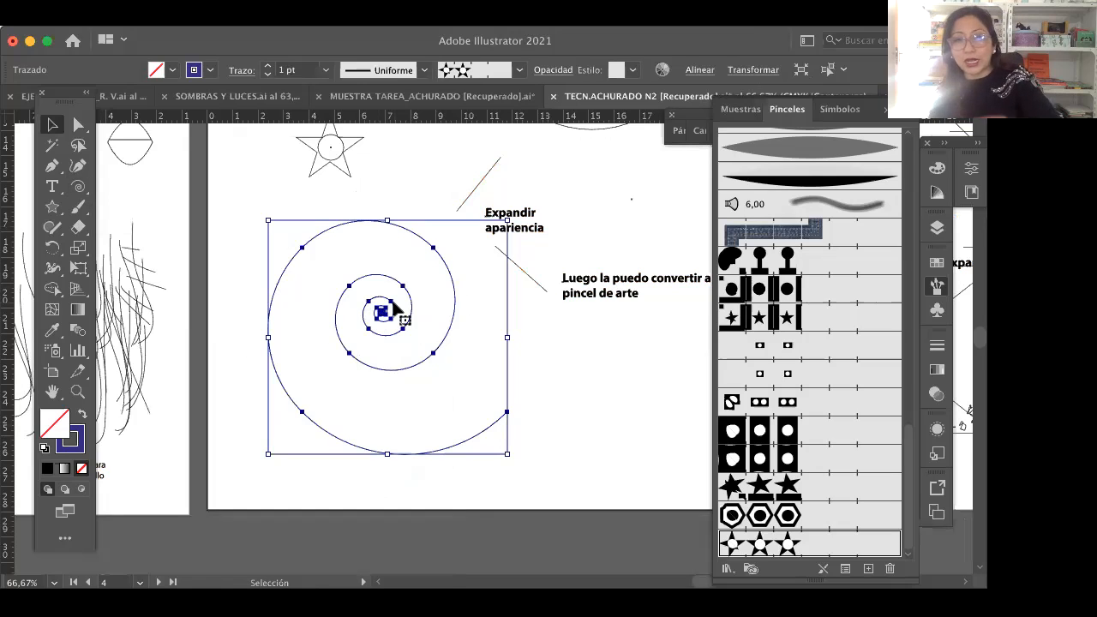
pyautogui.press('super+y')
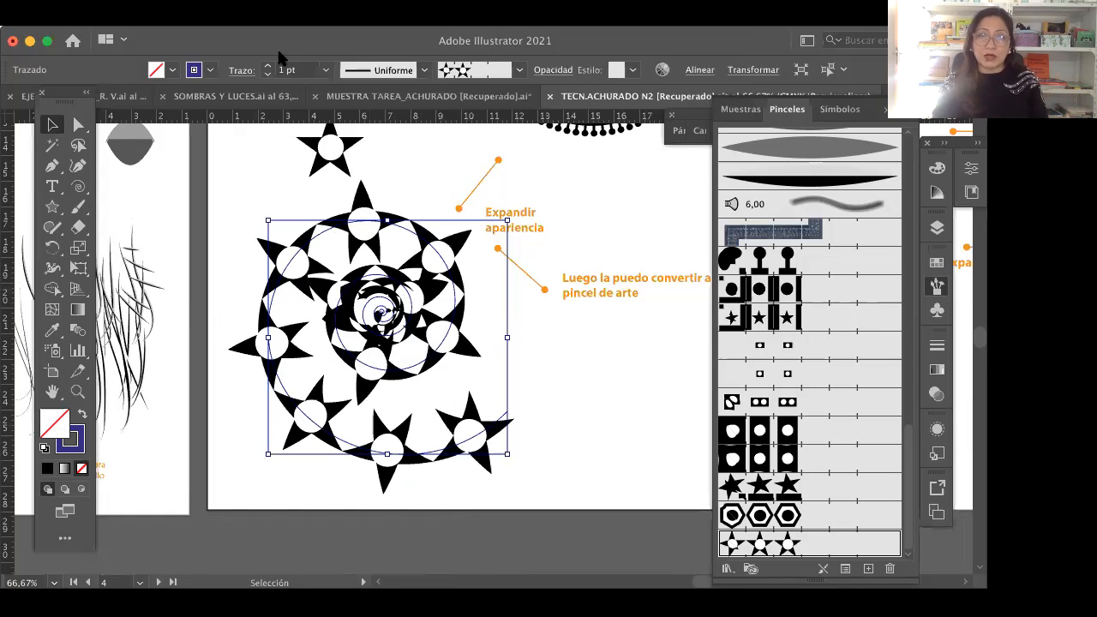
# Step: Expand the spiral's appearance and examine the expanded star shapes in outline view
pyautogui.click(257, 17)
pyautogui.click(352, 220)
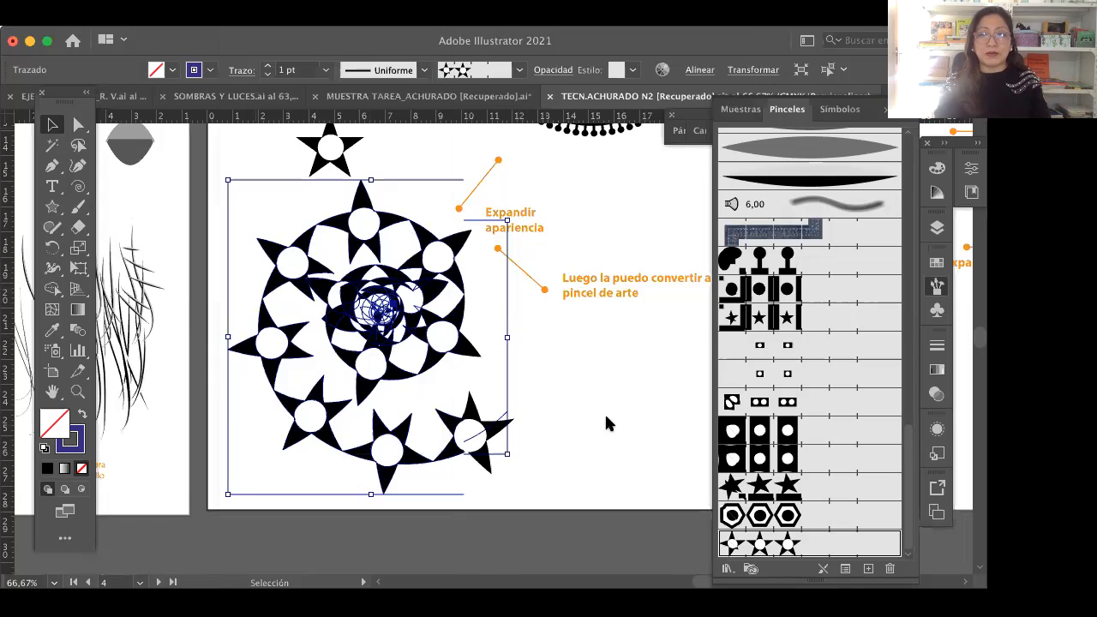
pyautogui.click(557, 400)
pyautogui.press('a')
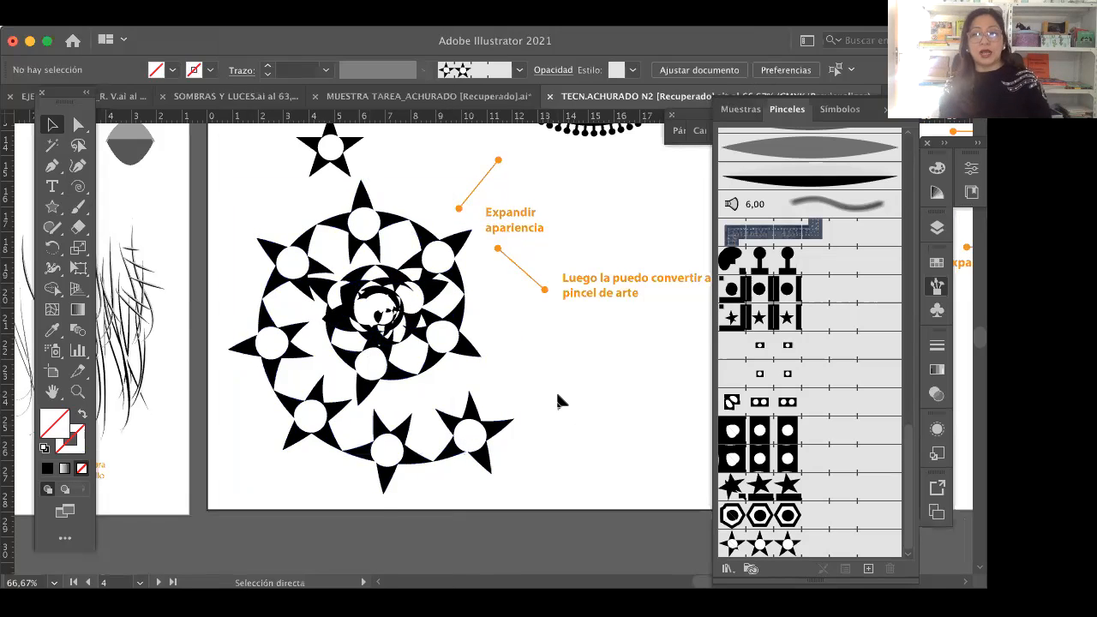
pyautogui.hotkey('ctrl', 'y')
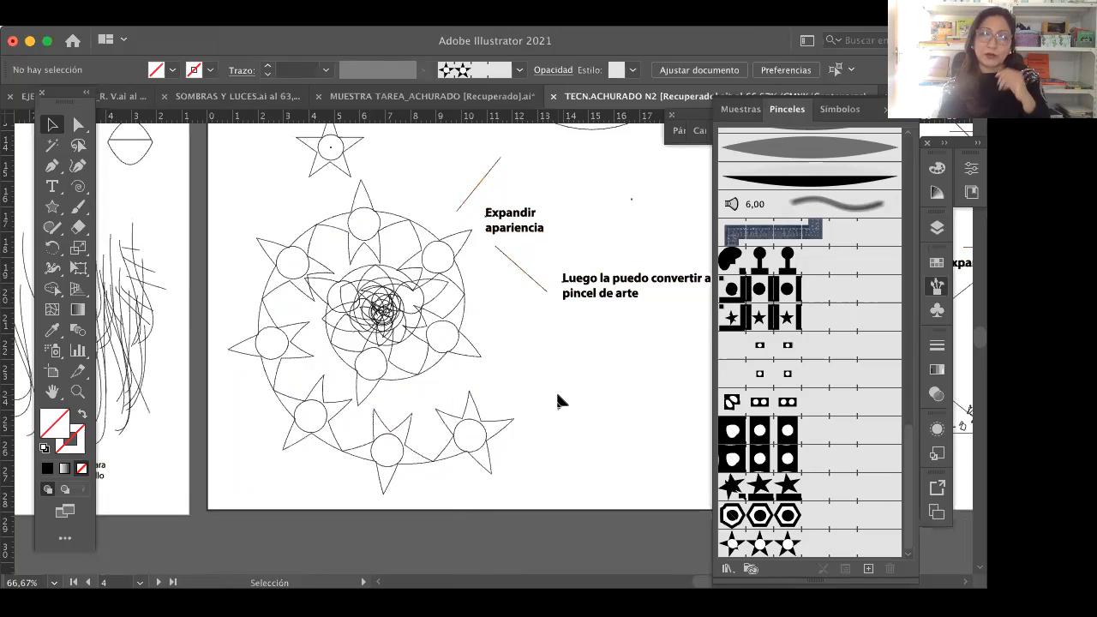
pyautogui.press('super')
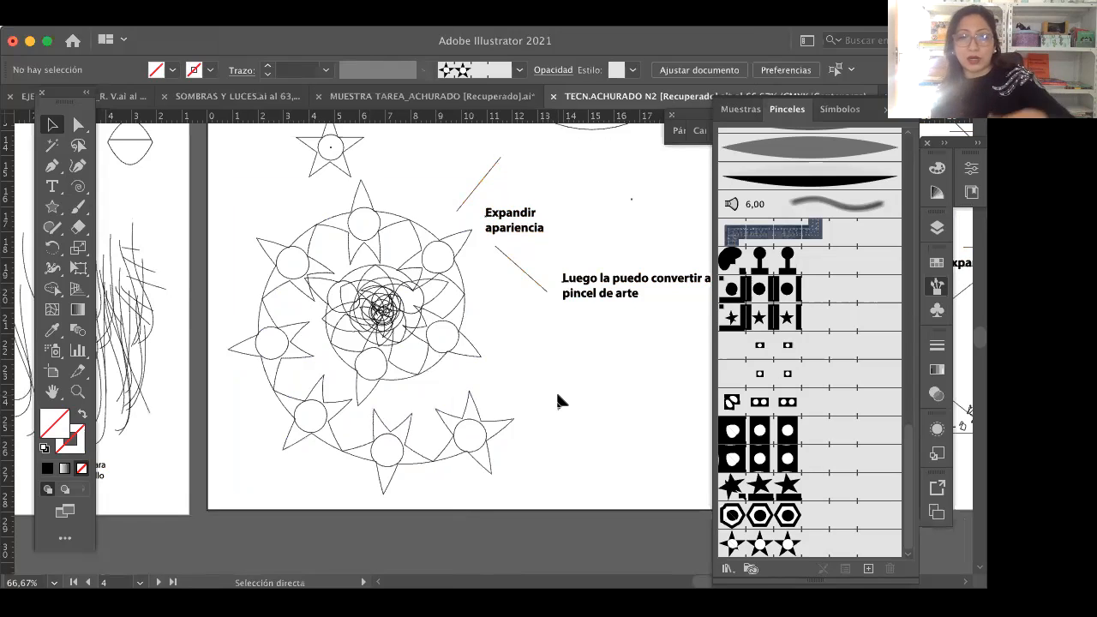
pyautogui.press('super+y')
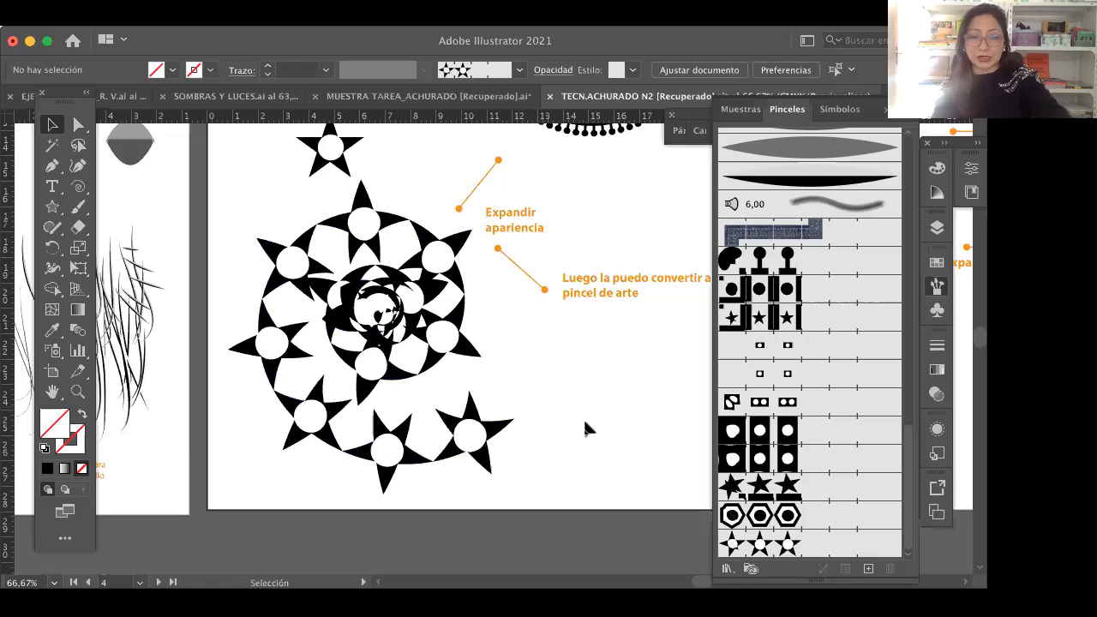
# Step: Undo the spiral's appearance expansion, its moves and the brush scale change
pyautogui.press('super+a')
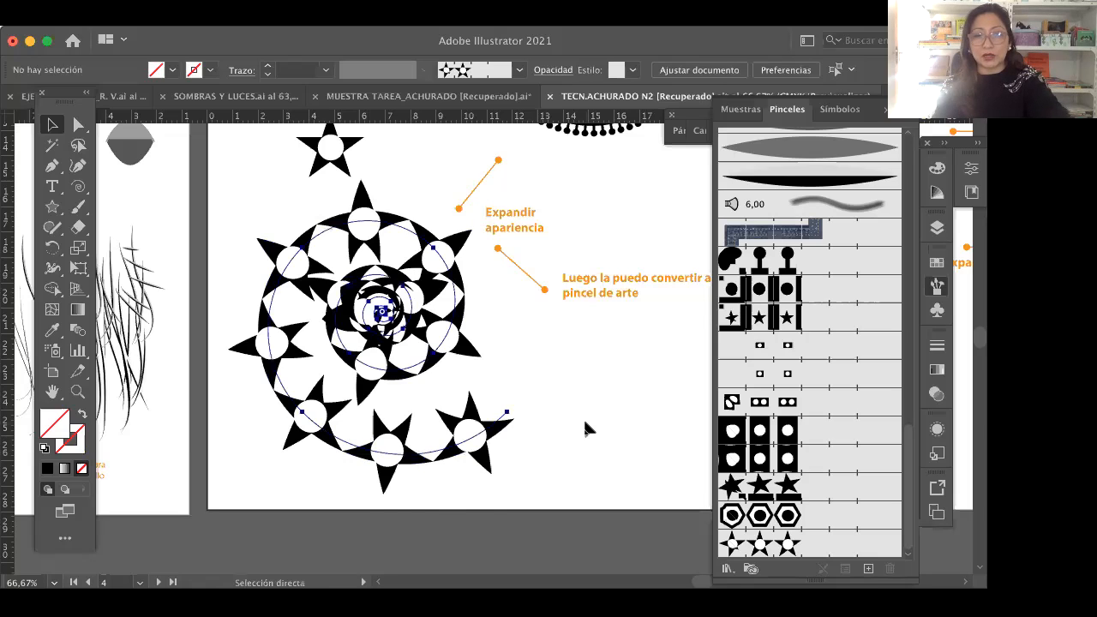
pyautogui.press('super+z')
pyautogui.press('super+z')
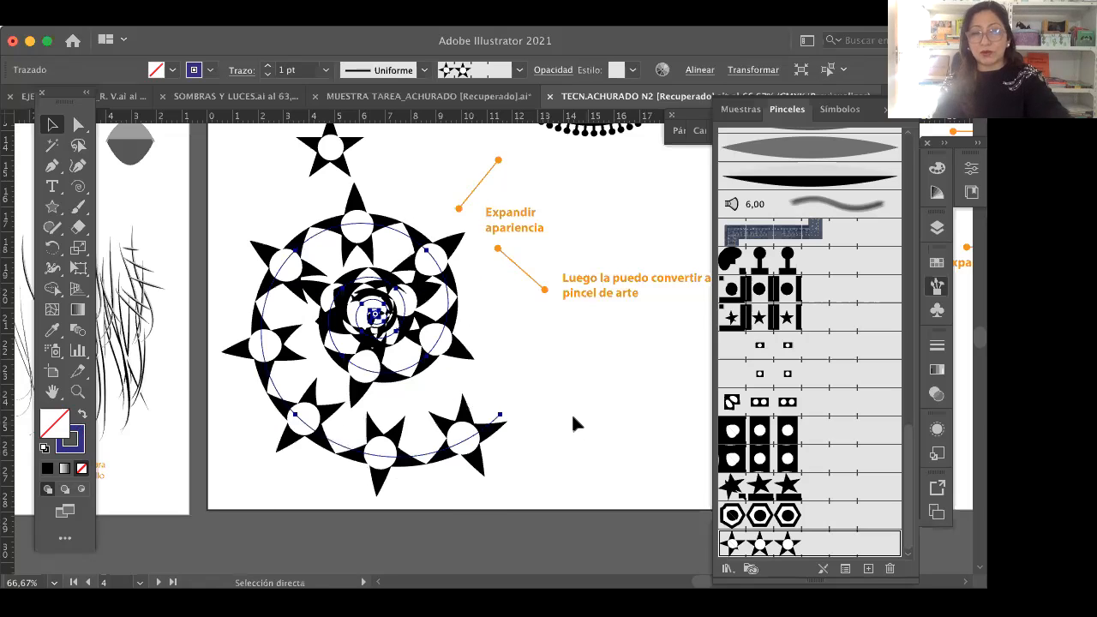
pyautogui.press('super+z')
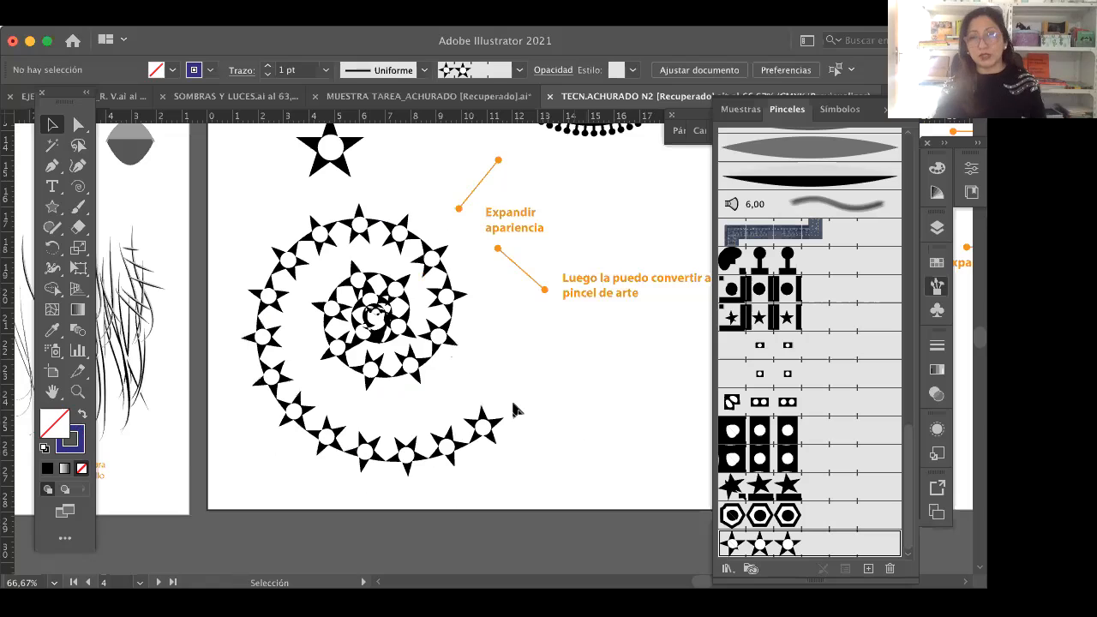
# Step: Go to the PINCEL DE IMÁGENES artboard and select the blank embedded image beneath its heading
pyautogui.click(52, 391)
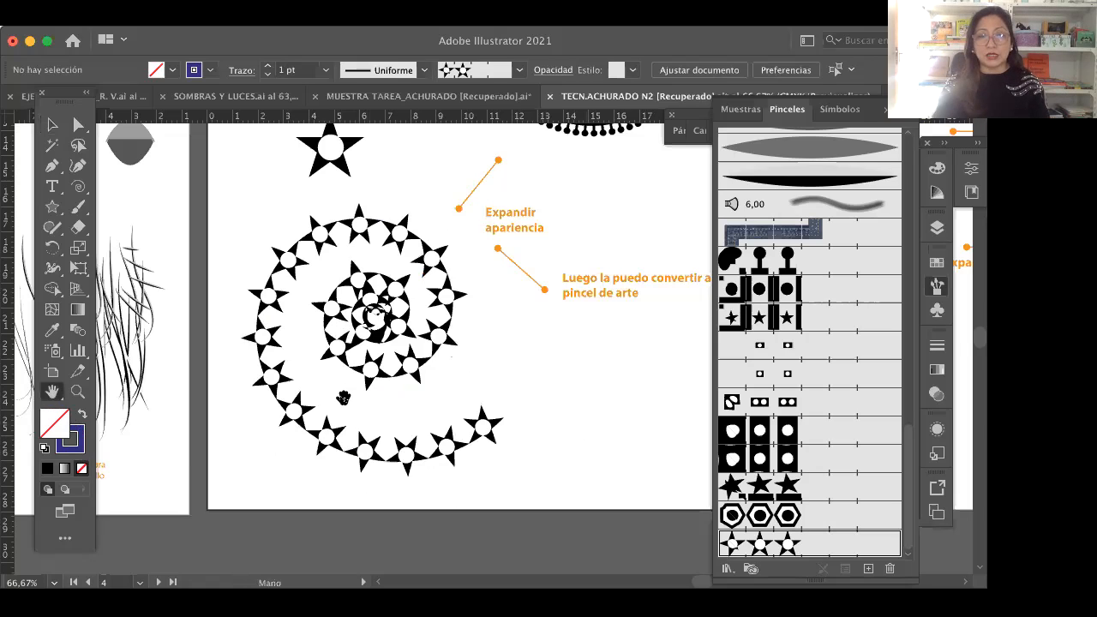
pyautogui.moveTo(368, 321); pyautogui.dragTo(343, 396)
pyautogui.moveTo(474, 360); pyautogui.dragTo(462, 418)
pyautogui.moveTo(382, 272); pyautogui.dragTo(387, 413)
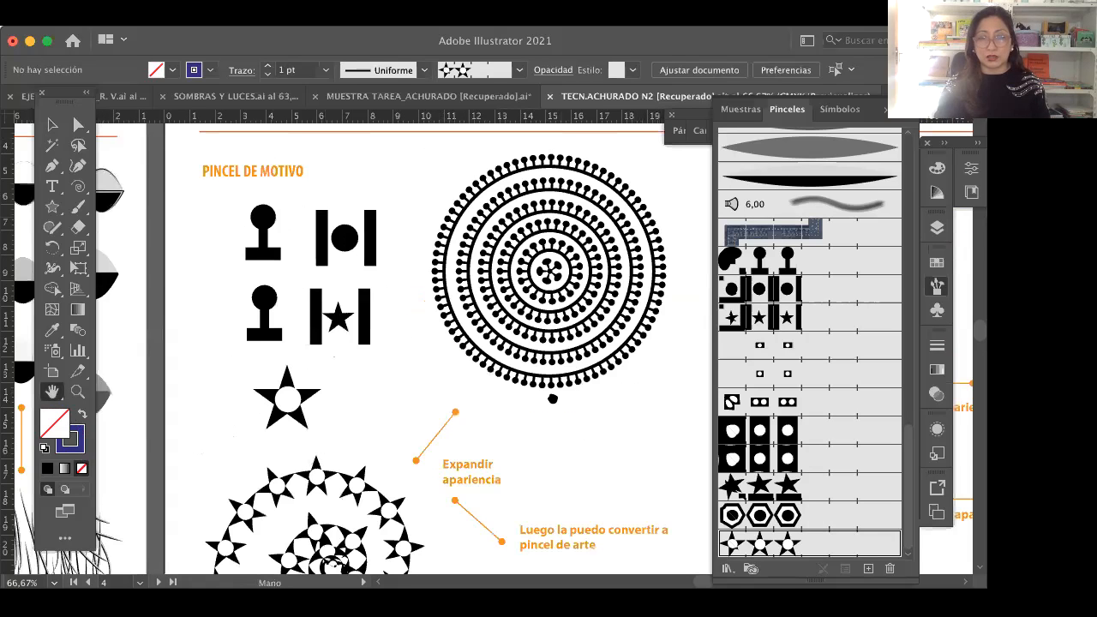
pyautogui.hscroll(8, 581, 329)
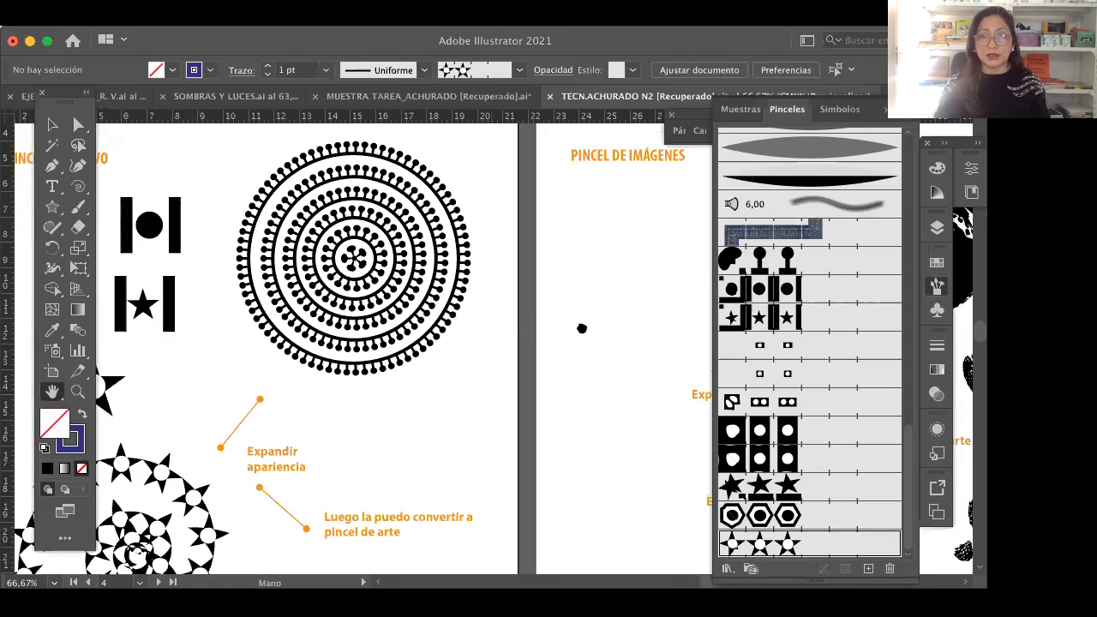
pyautogui.hscroll(4, 484, 326)
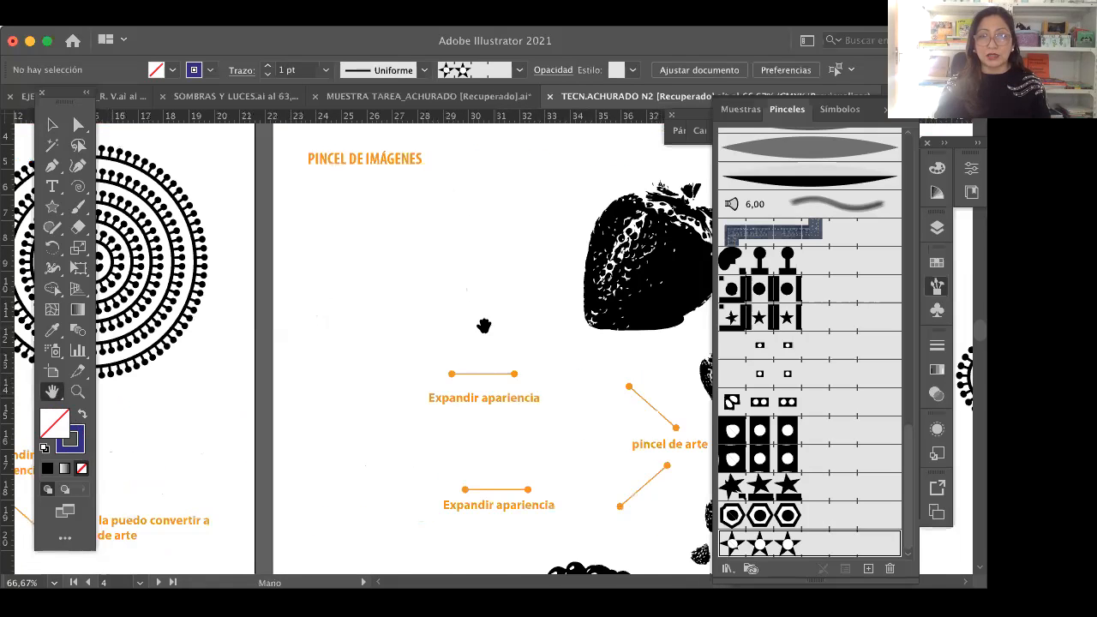
pyautogui.hscroll(2, 514, 343)
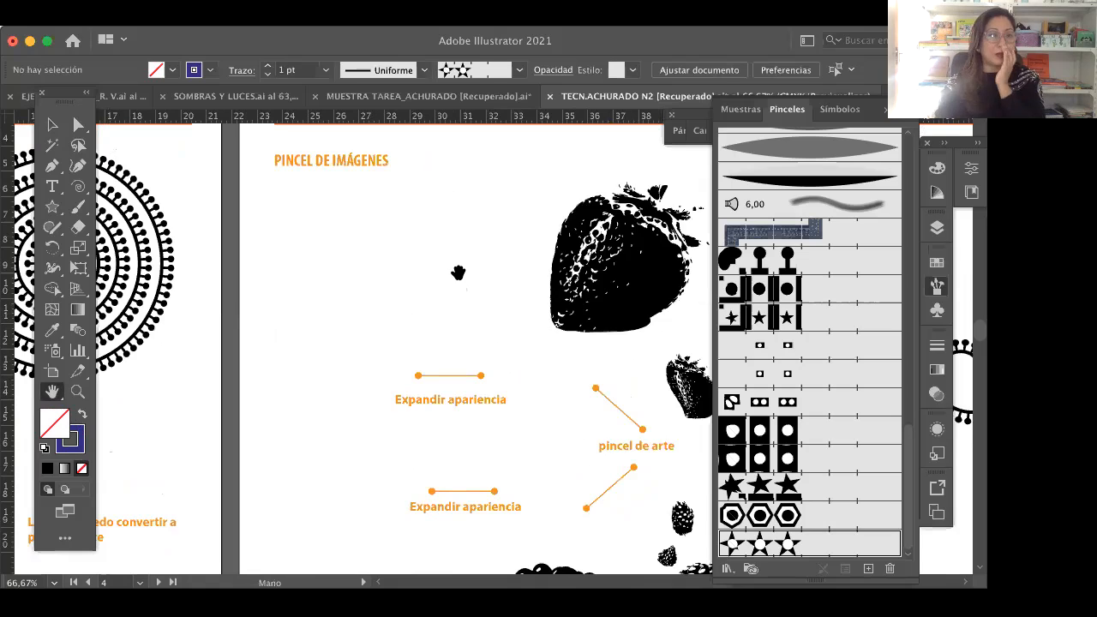
pyautogui.click(53, 125)
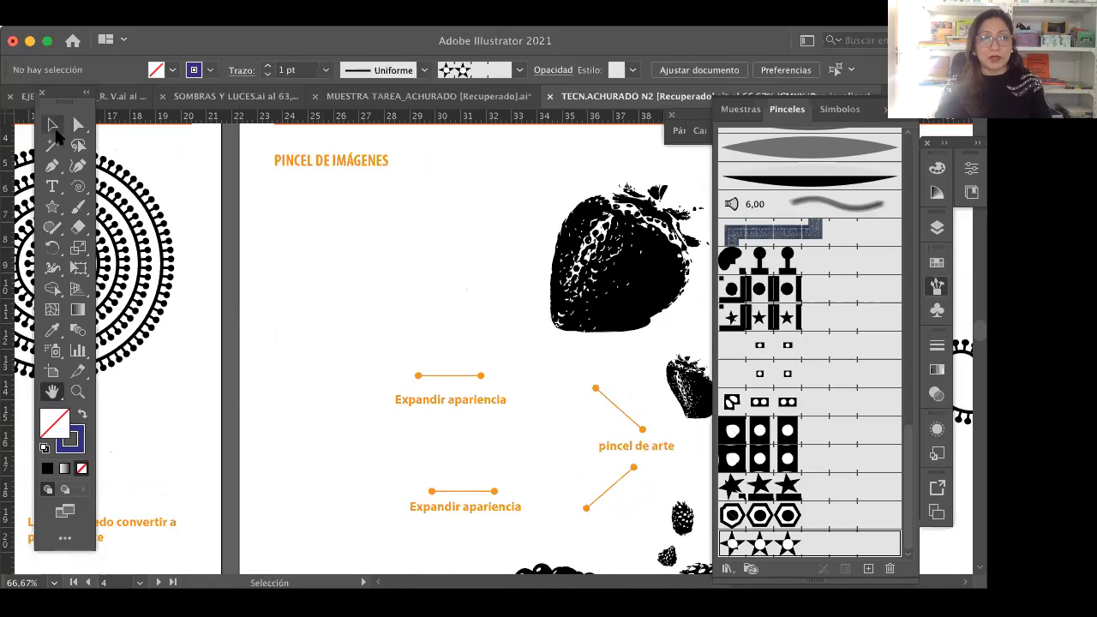
pyautogui.click(394, 240)
pyautogui.moveTo(418, 228); pyautogui.dragTo(388, 242)
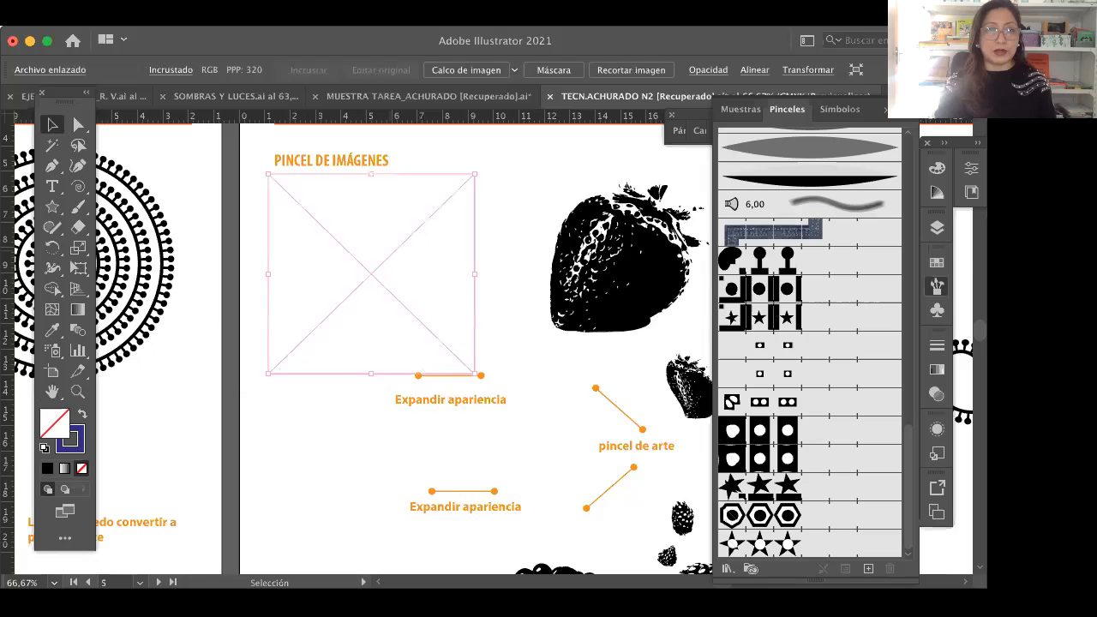
# Step: Hide all the panels around the canvas, keeping the embedded image selected
pyautogui.click(137, 18)
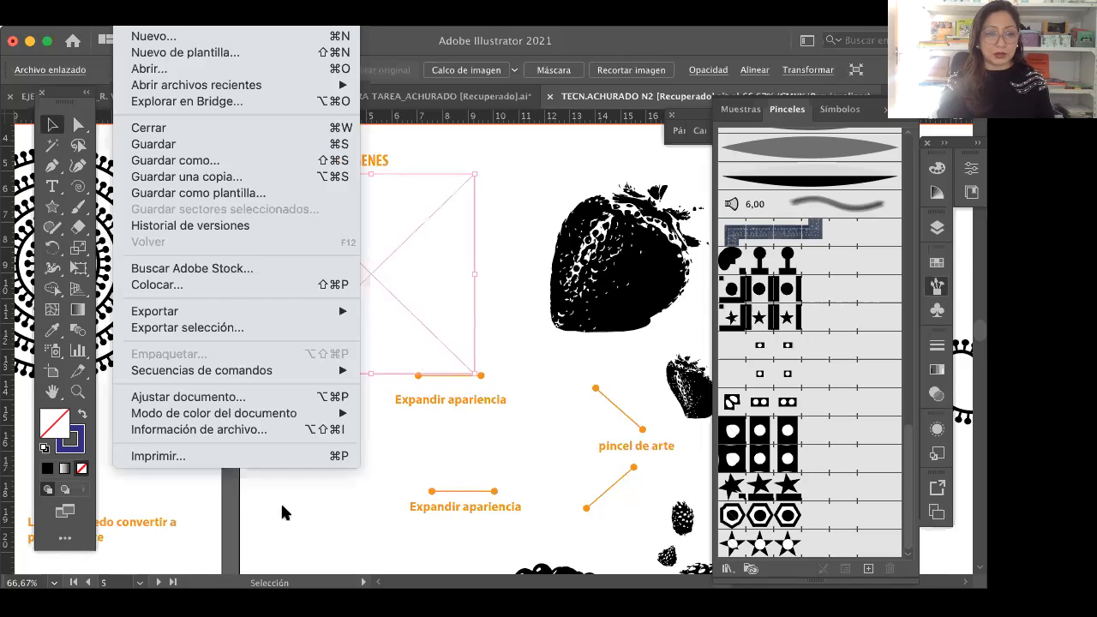
pyautogui.click(282, 505)
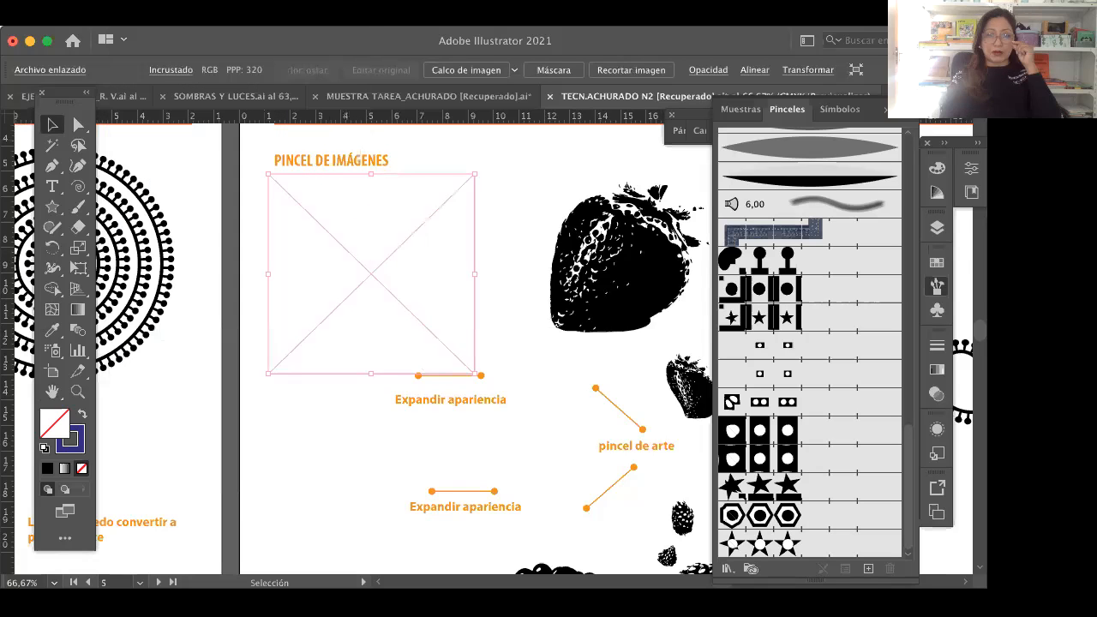
pyautogui.press('Tab')
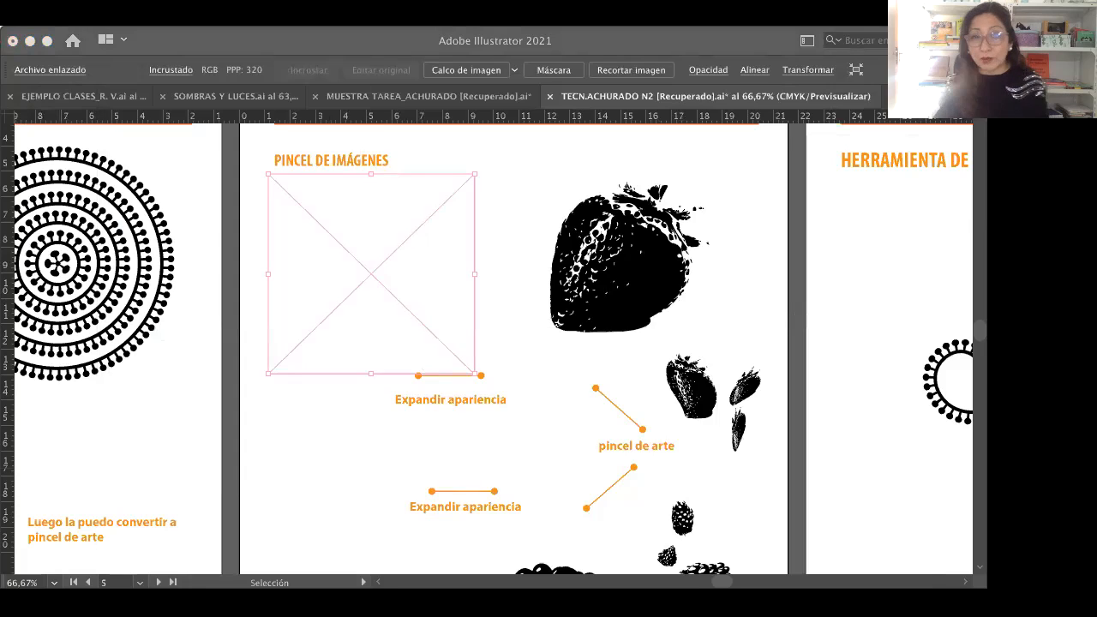
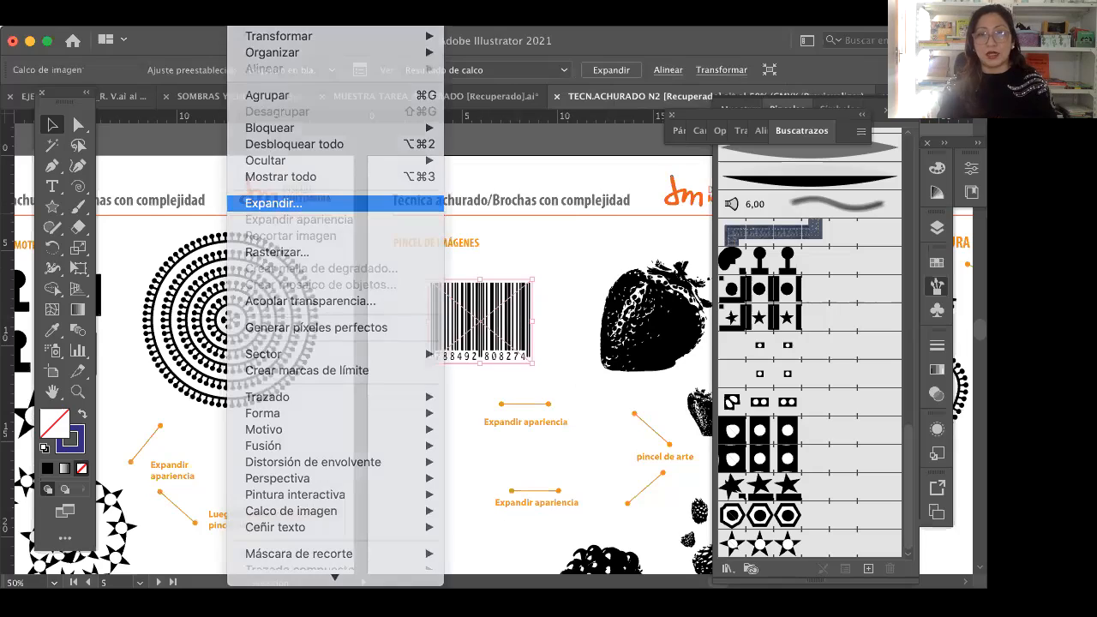
# Step: Expand the barcode image trace with the Objeto and Relleno options enabled and clear the selection
pyautogui.click(291, 206)
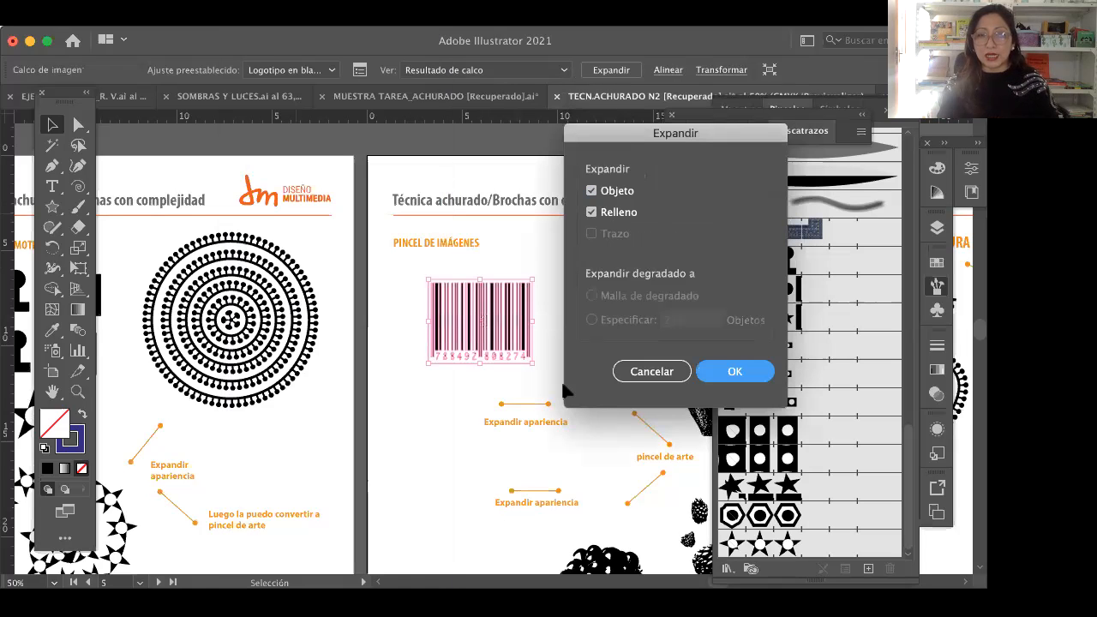
pyautogui.press('Return')
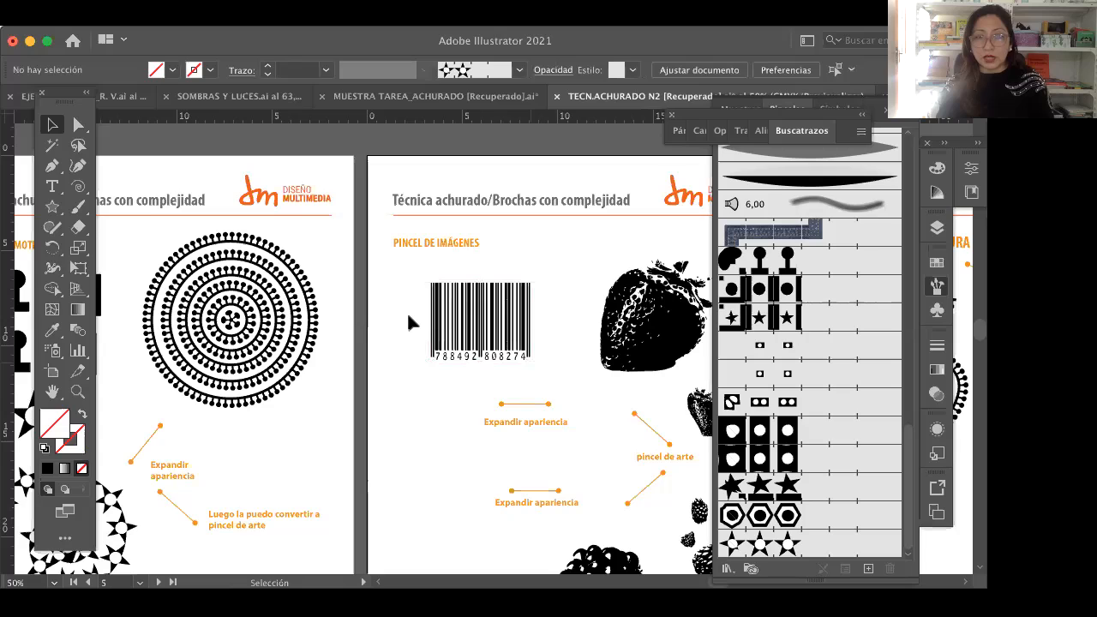
pyautogui.click(480, 334)
pyautogui.click(428, 381)
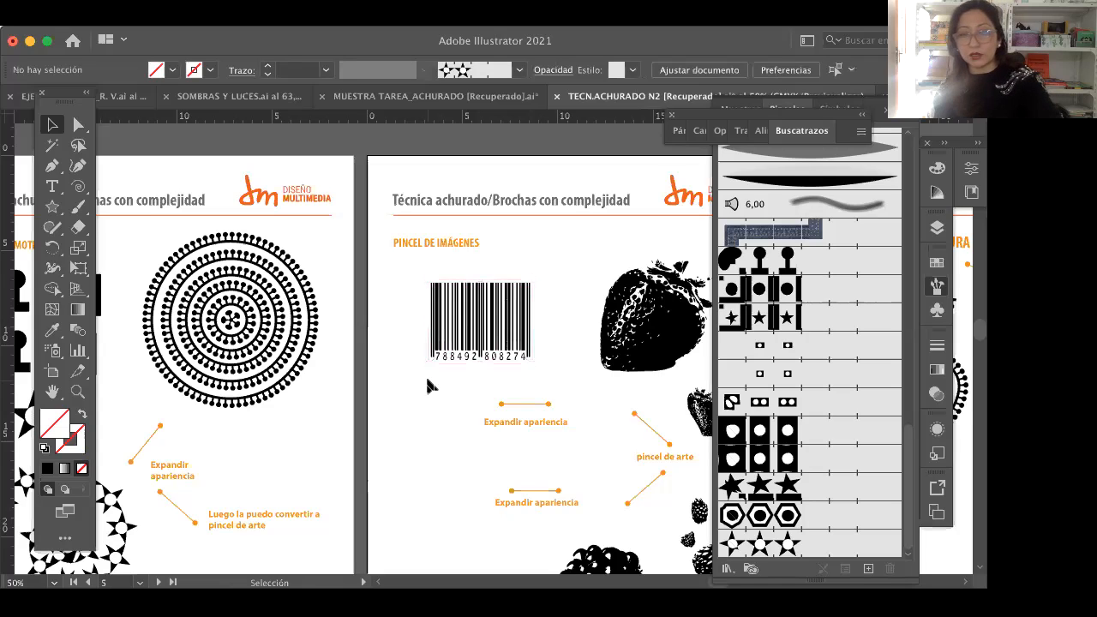
# Step: Examine the expanded barcode's paths and surrounding frame up close in outline view, selecting the whole group before returning to preview
pyautogui.press('super+y')
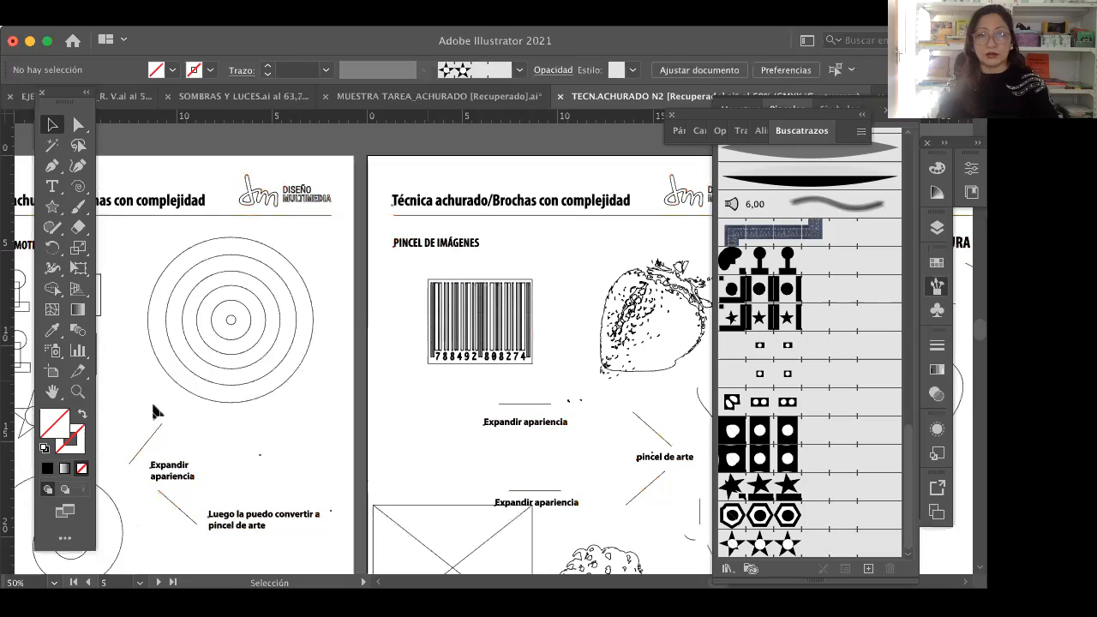
pyautogui.press('z')
pyautogui.click(450, 329)
pyautogui.click(552, 359)
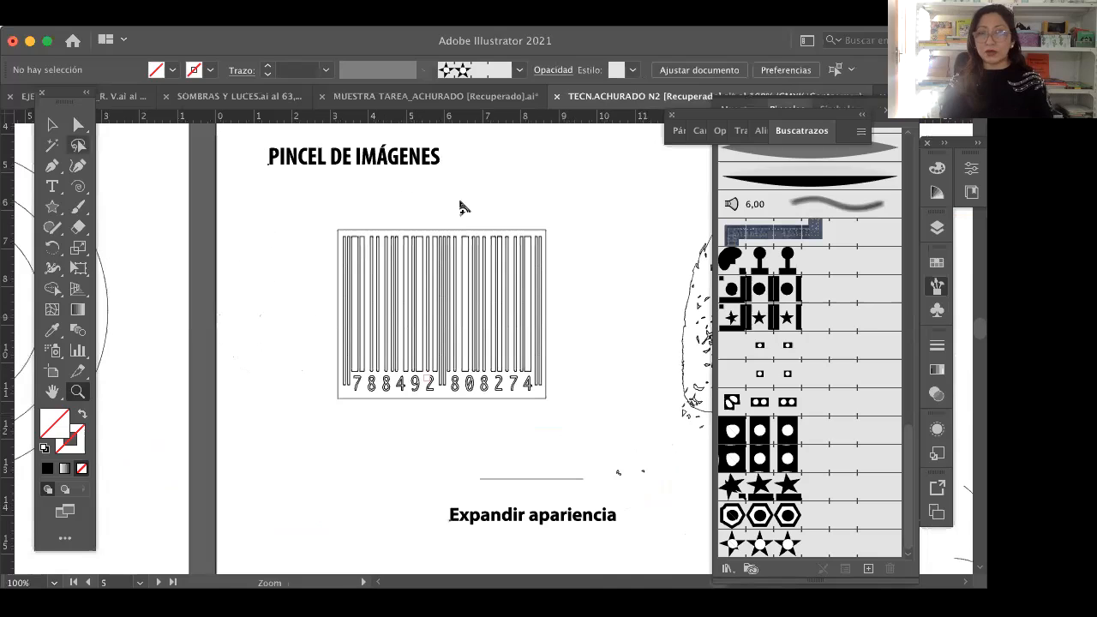
pyautogui.press('v')
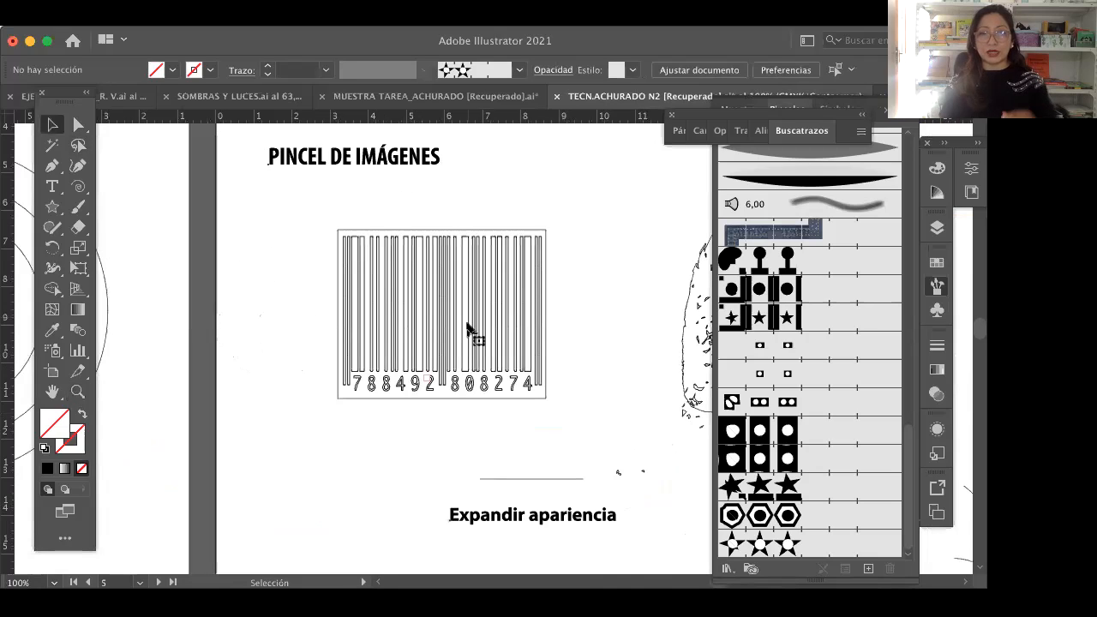
pyautogui.press('super+a')
pyautogui.press('a')
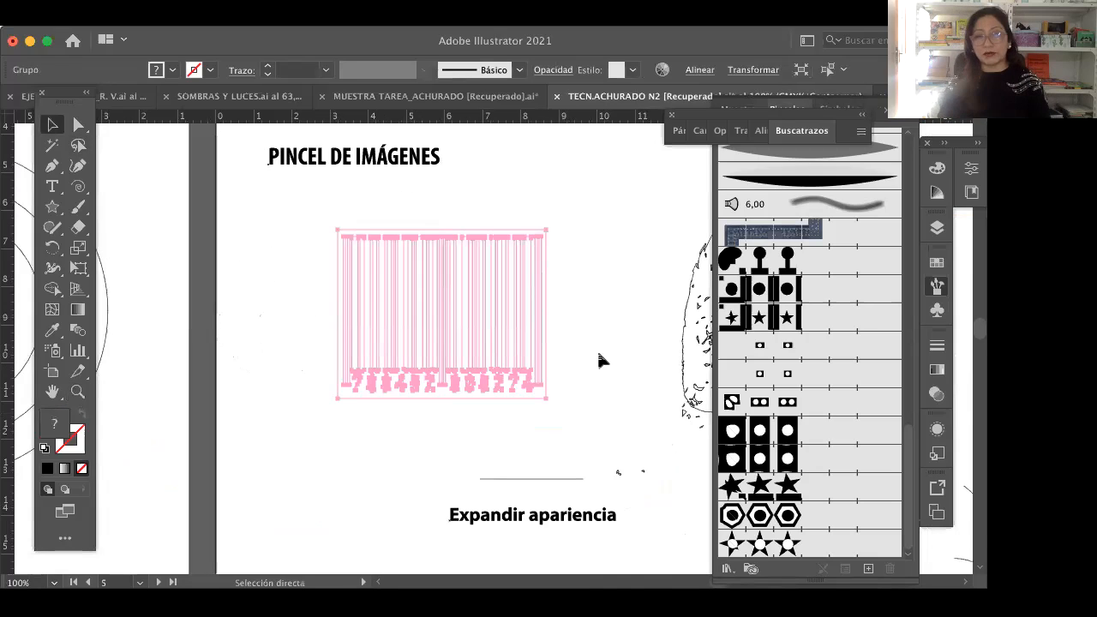
pyautogui.press('super+y')
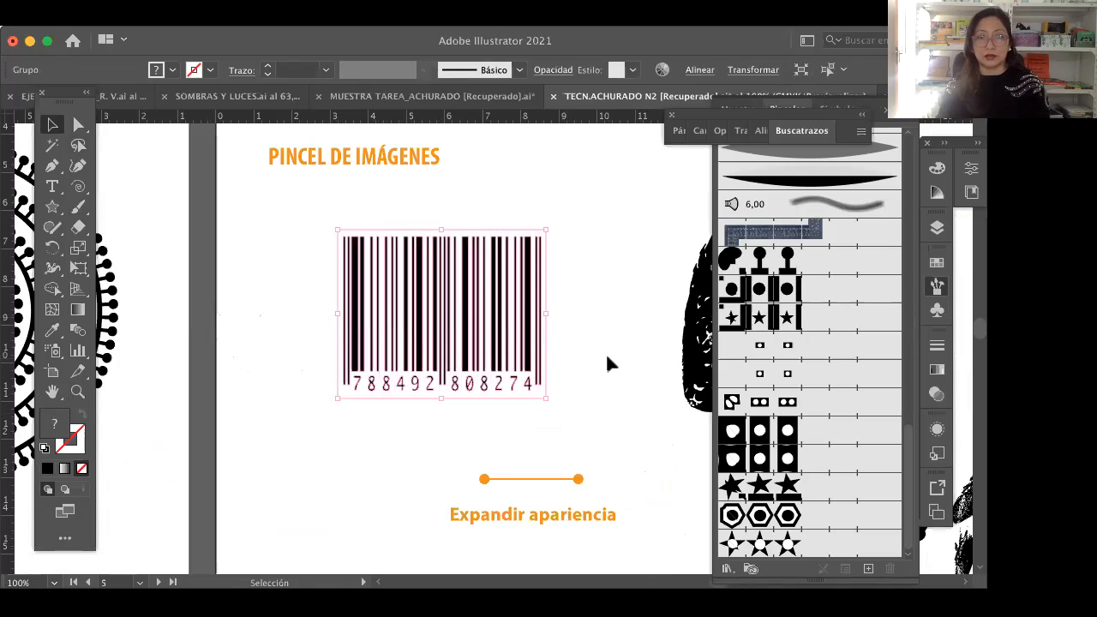
# Step: Shift the expanded barcode group slightly on the artboard and ungroup its shapes
pyautogui.press('super+shift+a')
pyautogui.press('super+a')
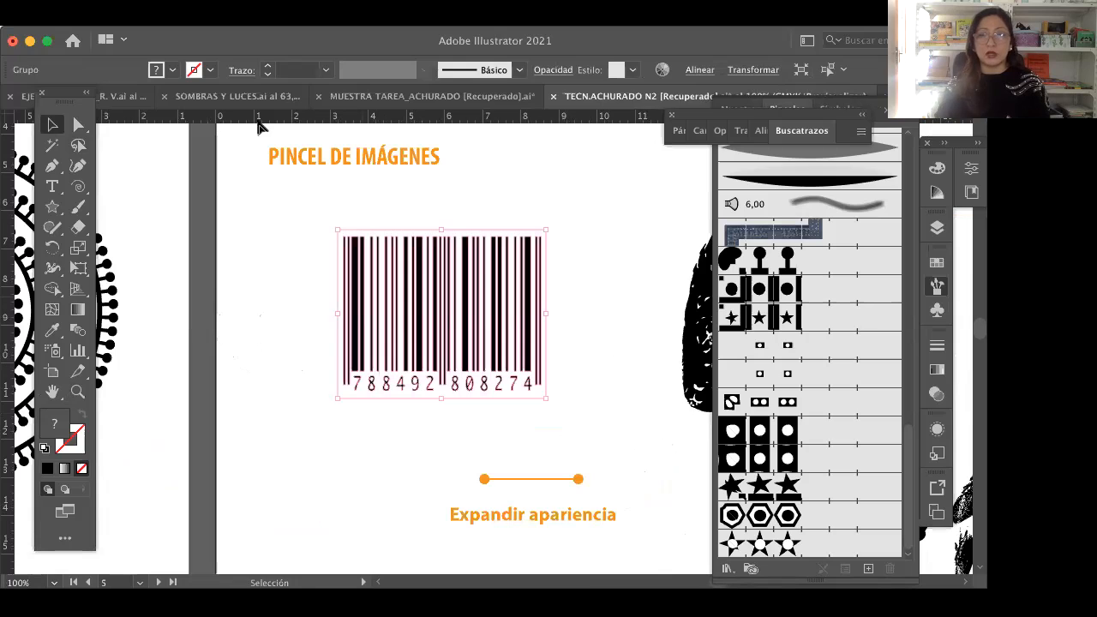
pyautogui.click(248, 0)
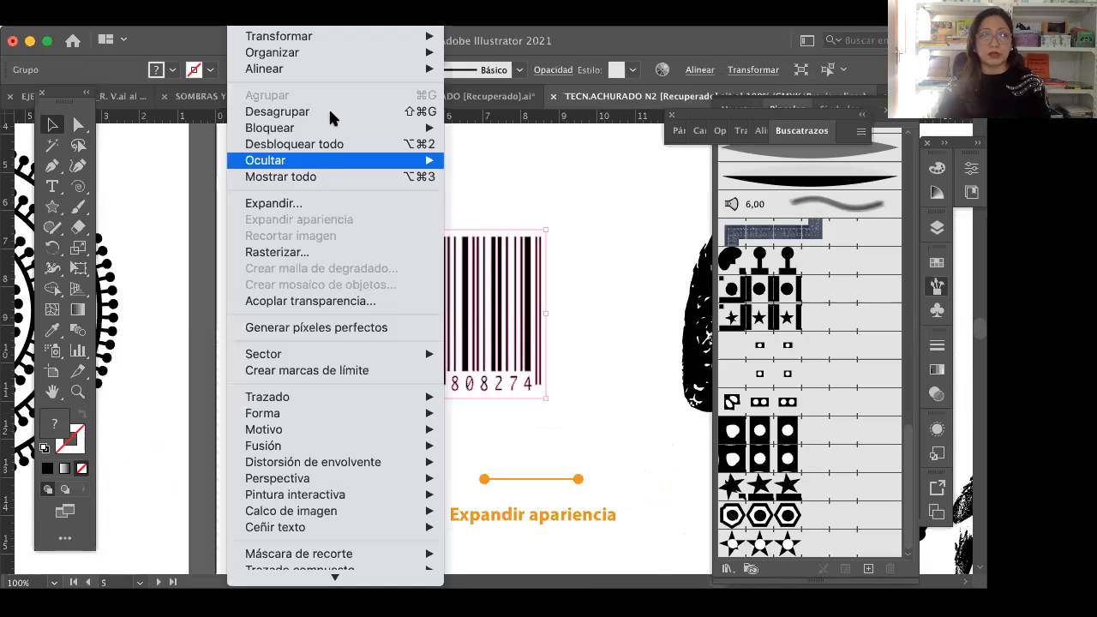
pyautogui.click(347, 127)
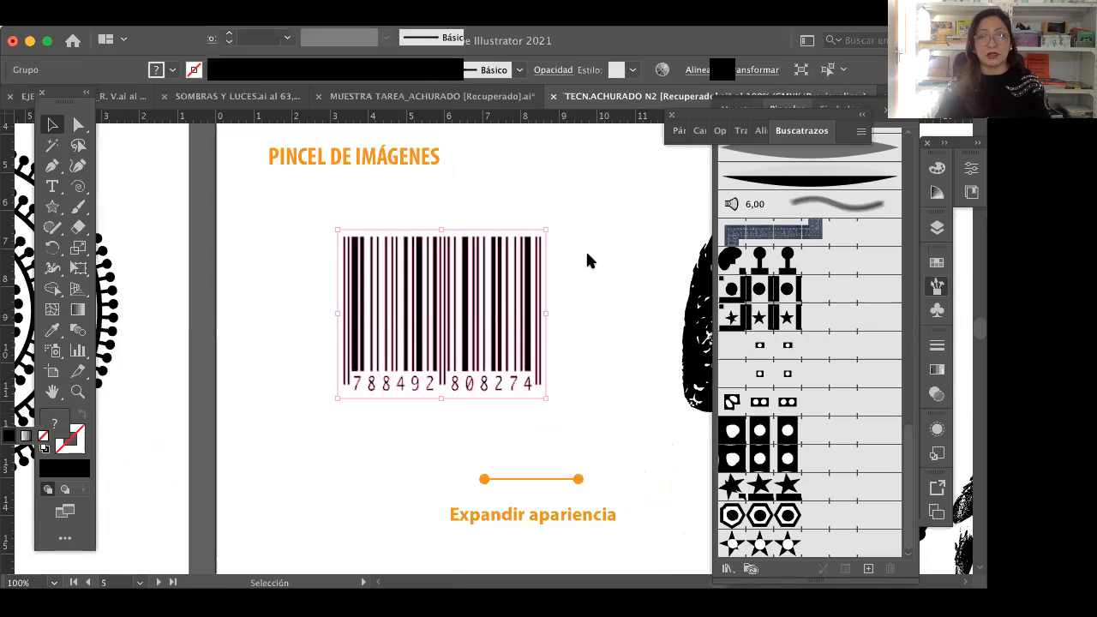
pyautogui.click(340, 241)
pyautogui.click(354, 237)
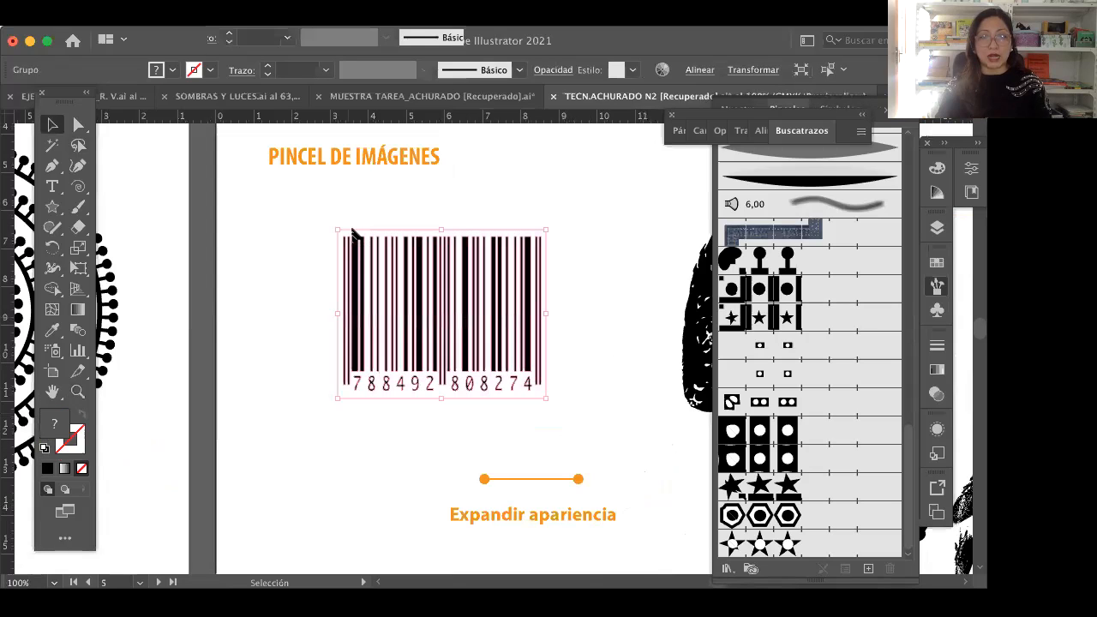
pyautogui.click(351, 233)
pyautogui.moveTo(378, 279); pyautogui.dragTo(370, 291)
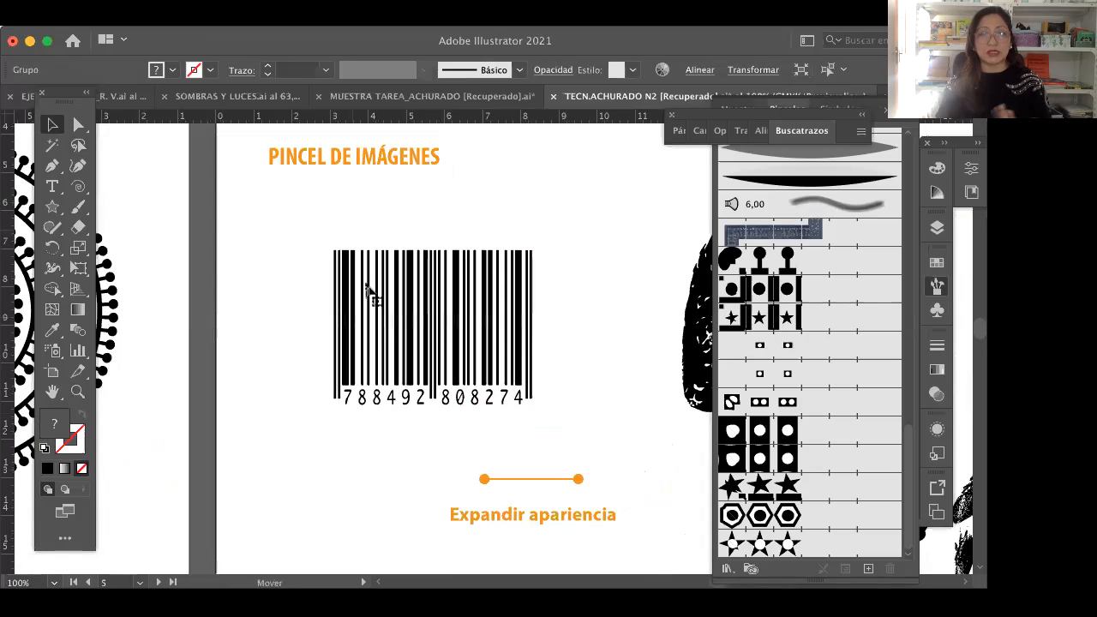
pyautogui.click(298, 113)
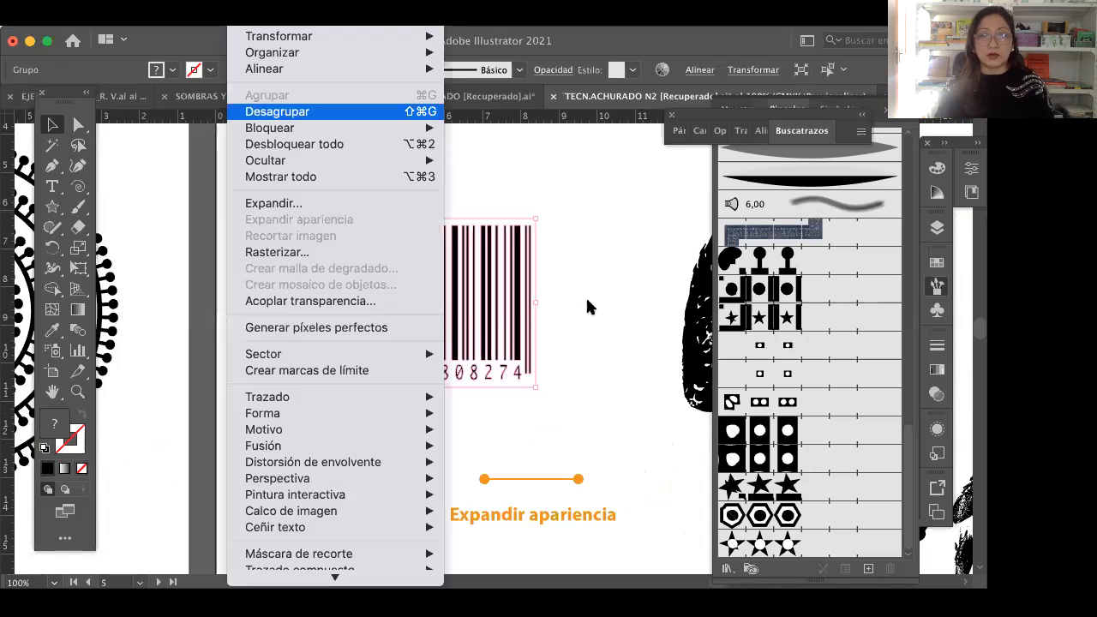
pyautogui.click(278, 112)
pyautogui.click(370, 395)
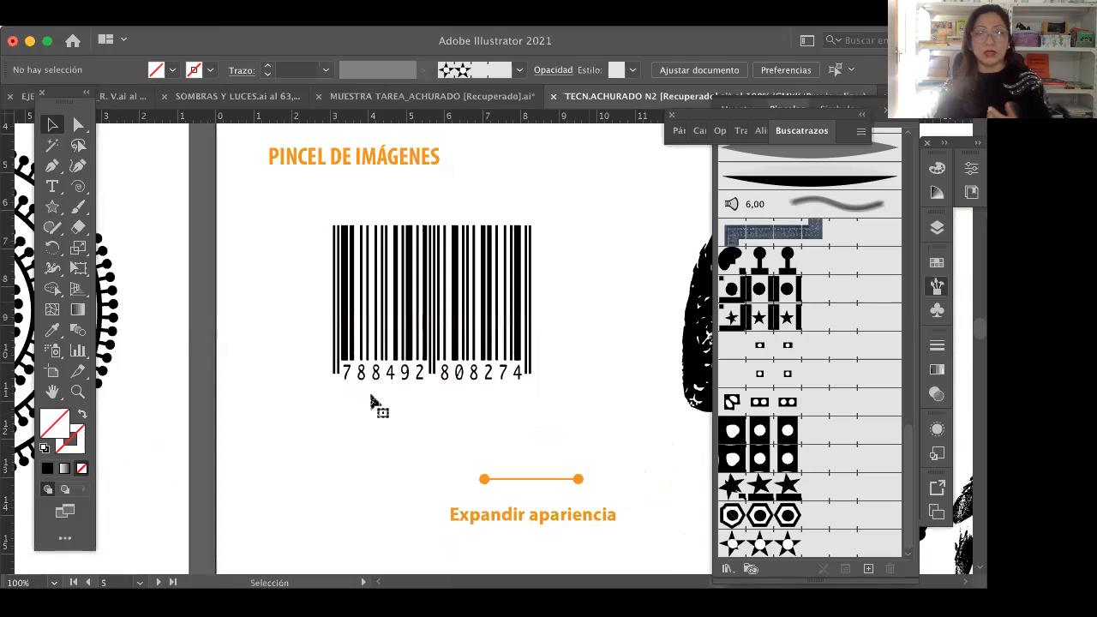
# Step: Pull the white background compound path away from the black barcode shapes and delete it
pyautogui.click(513, 385)
pyautogui.click(514, 387)
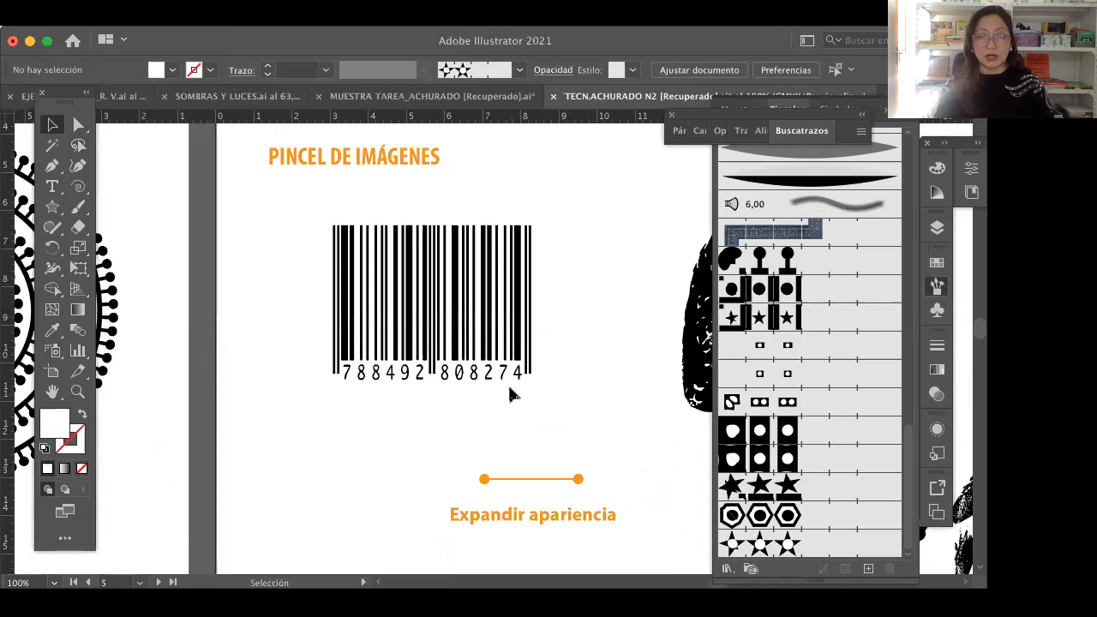
pyautogui.moveTo(326, 376); pyautogui.dragTo(321, 351)
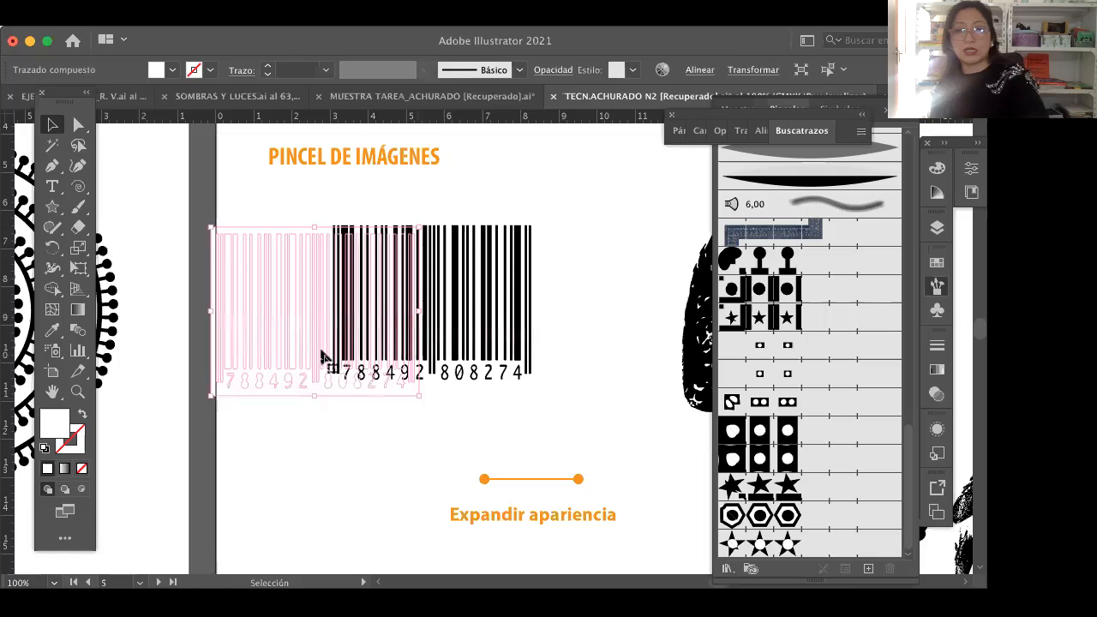
pyautogui.press('Delete')
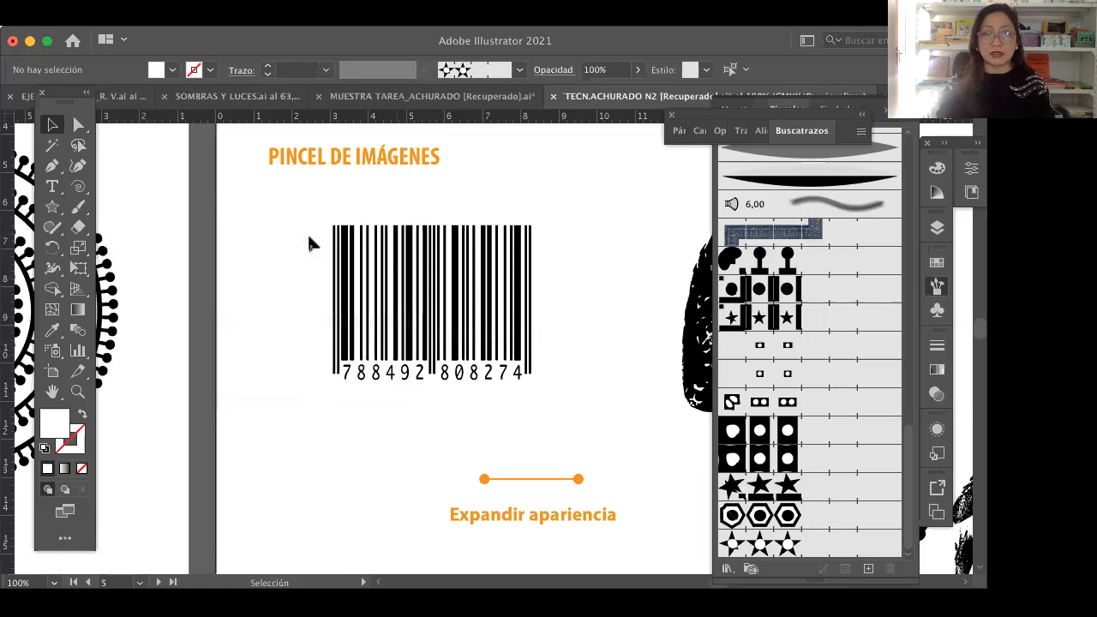
# Step: Check the remaining black barcode shapes by selecting them and viewing them as outlines
pyautogui.moveTo(526, 397); pyautogui.dragTo(555, 400)
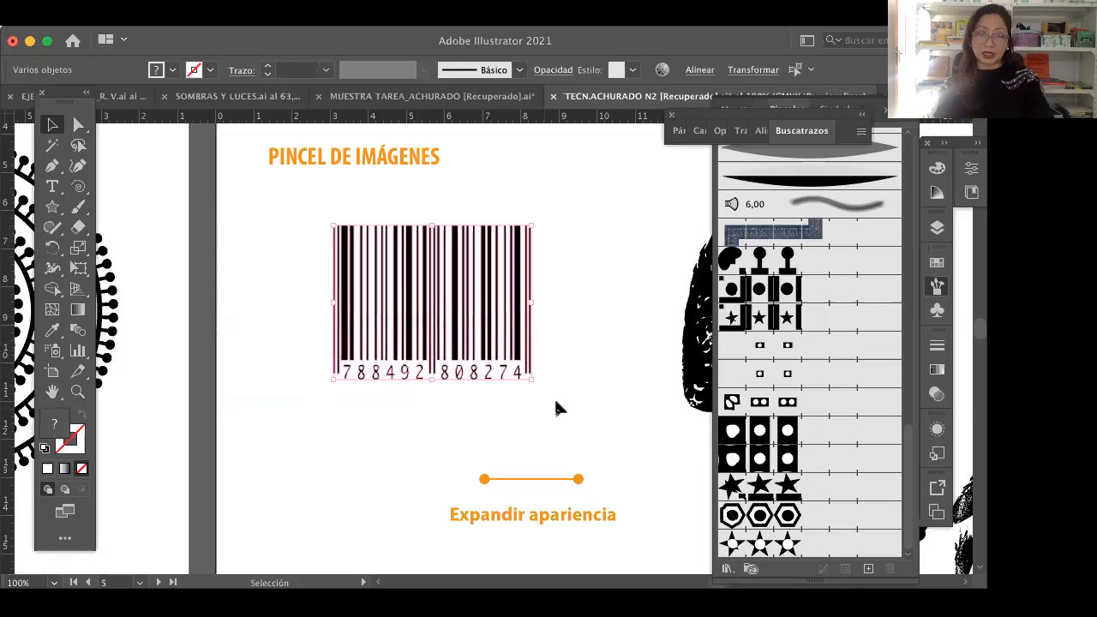
pyautogui.click(555, 400)
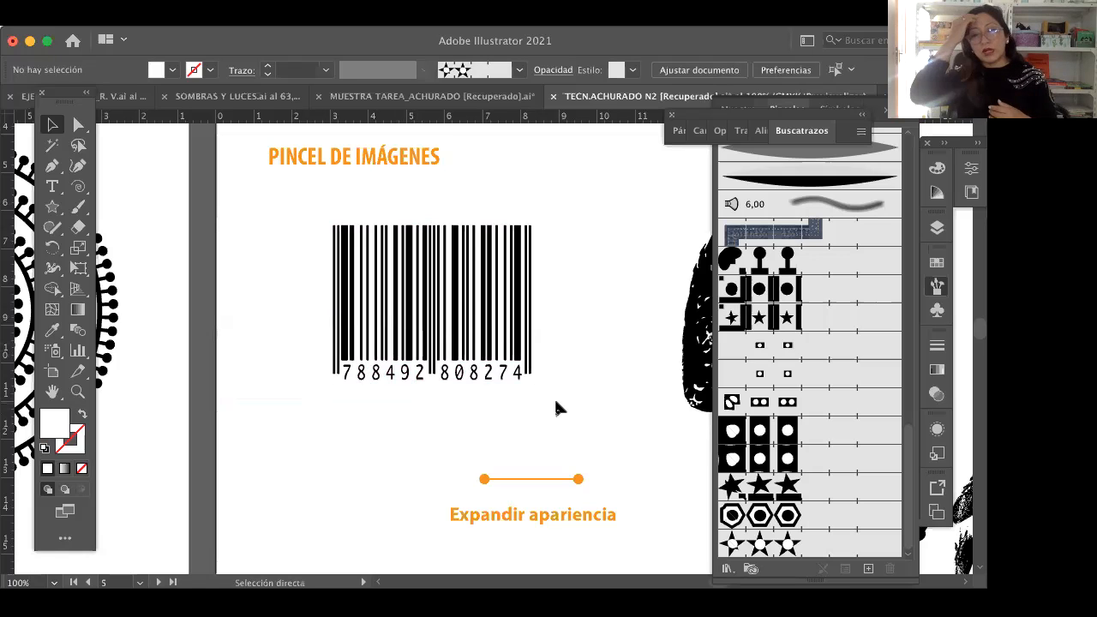
pyautogui.press('super+y')
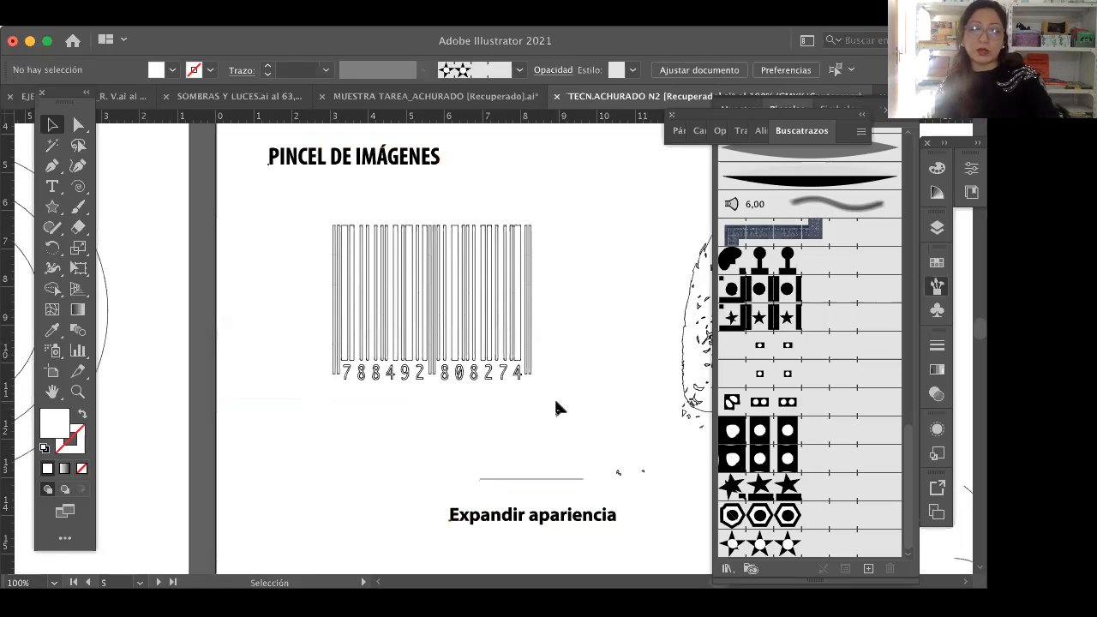
pyautogui.press('super+y')
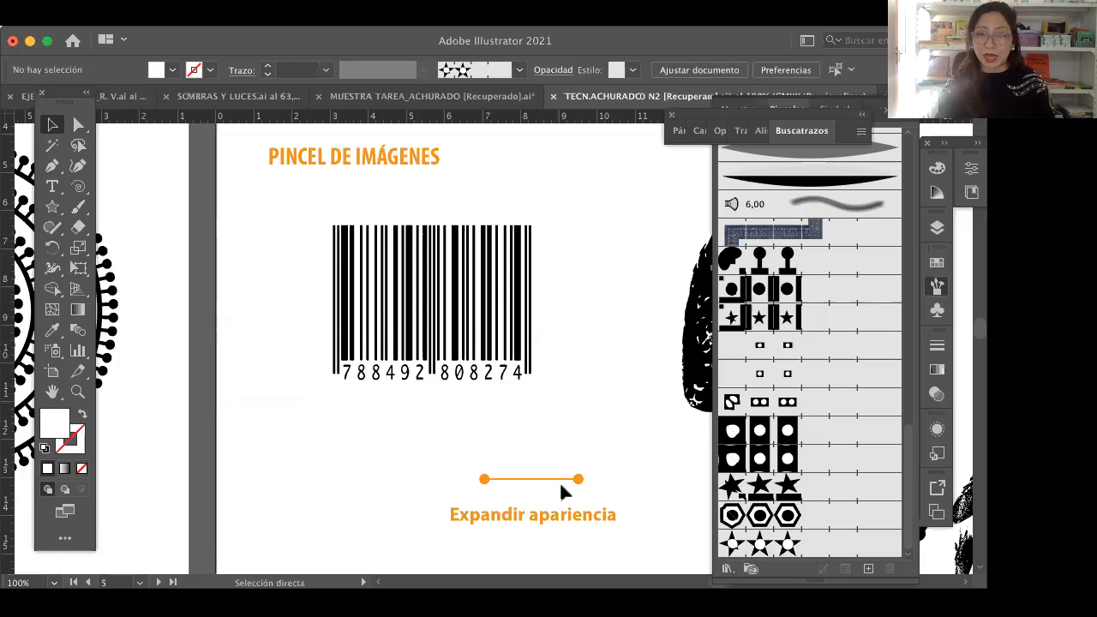
# Step: Compare the barcode and the strawberry on the PINCEL DE IMÁGENES artboard in outline view and return to preview
pyautogui.press('v')
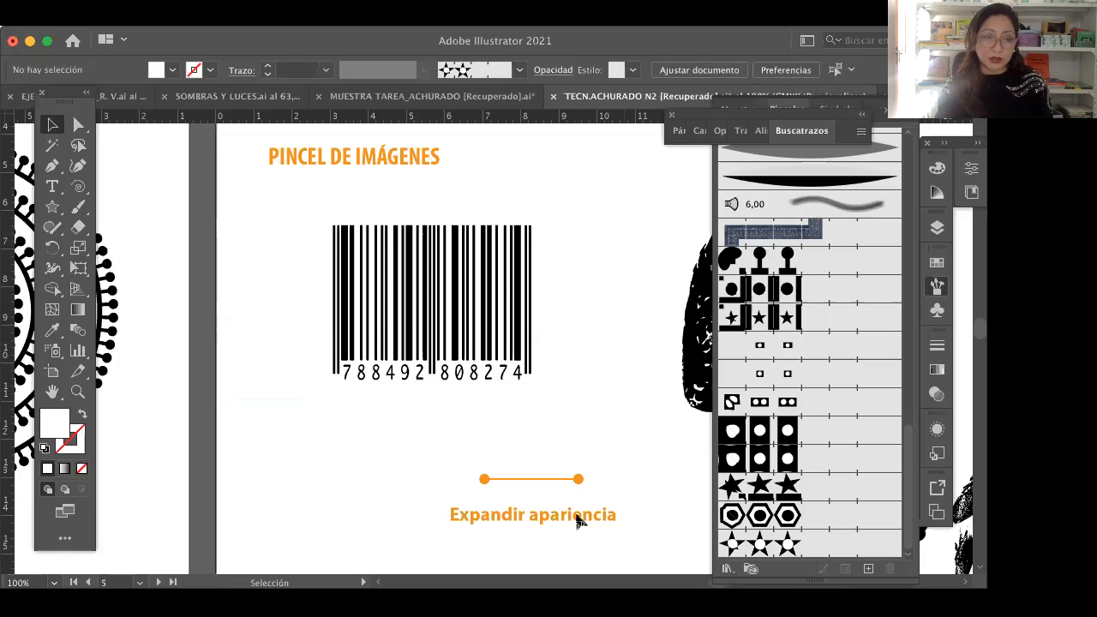
pyautogui.press('z')
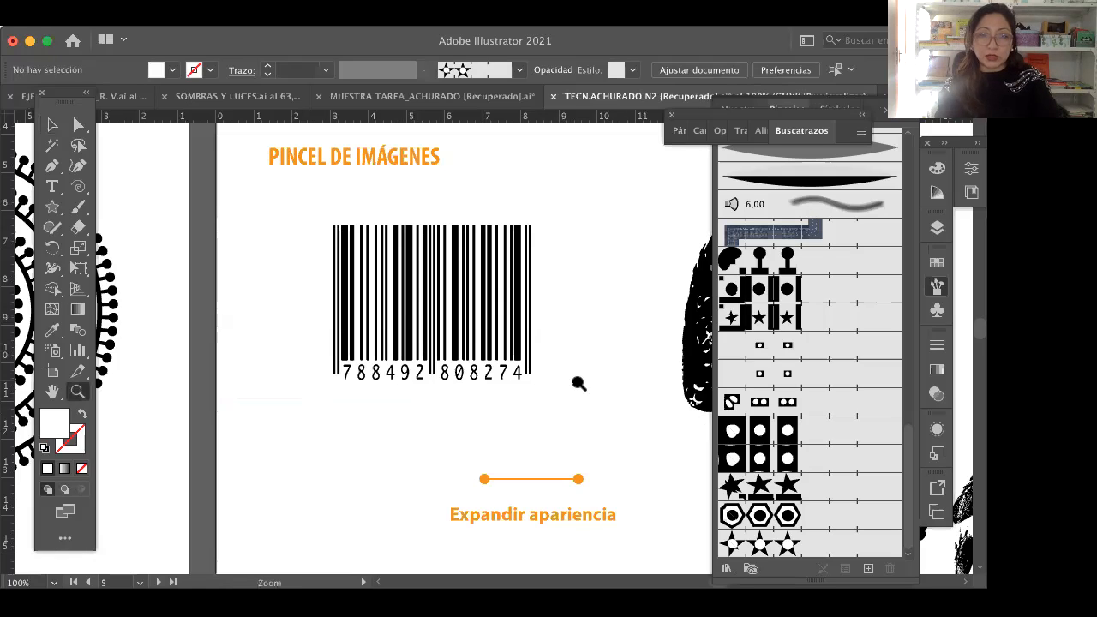
pyautogui.keyDown('alt'); pyautogui.click(298, 399); pyautogui.keyUp('alt')
pyautogui.press('h')
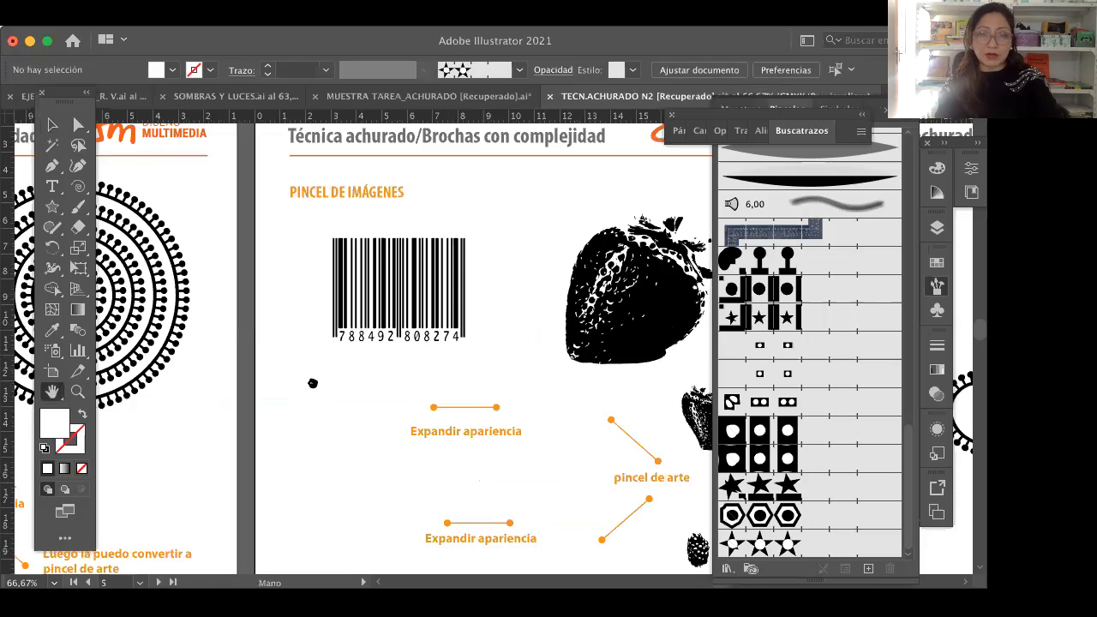
pyautogui.moveTo(424, 382); pyautogui.dragTo(313, 380)
pyautogui.press('v')
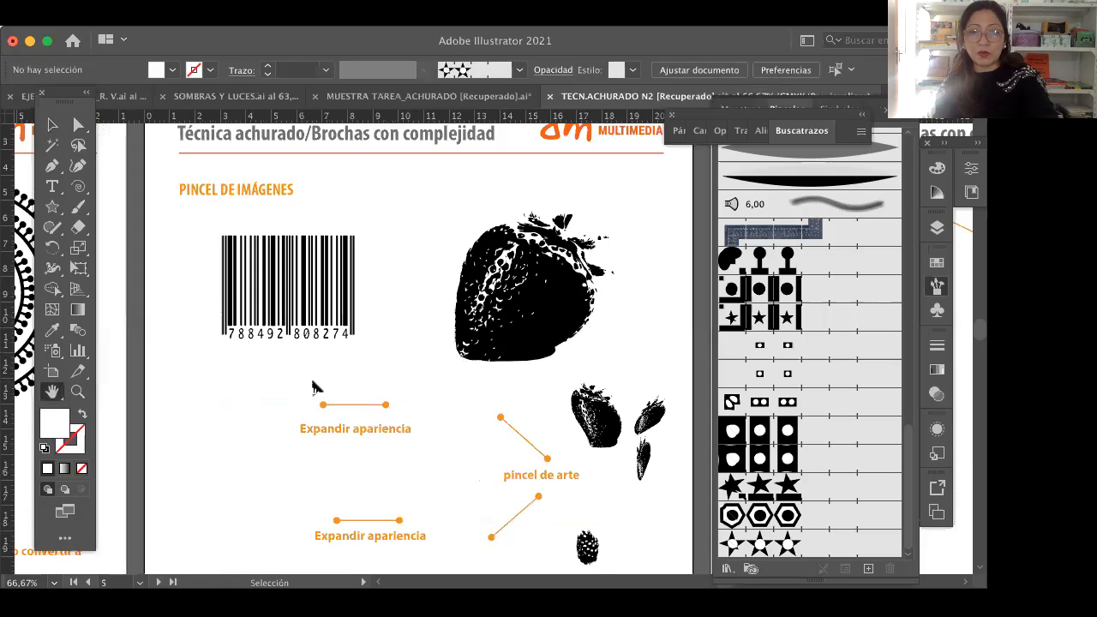
pyautogui.press('super+y')
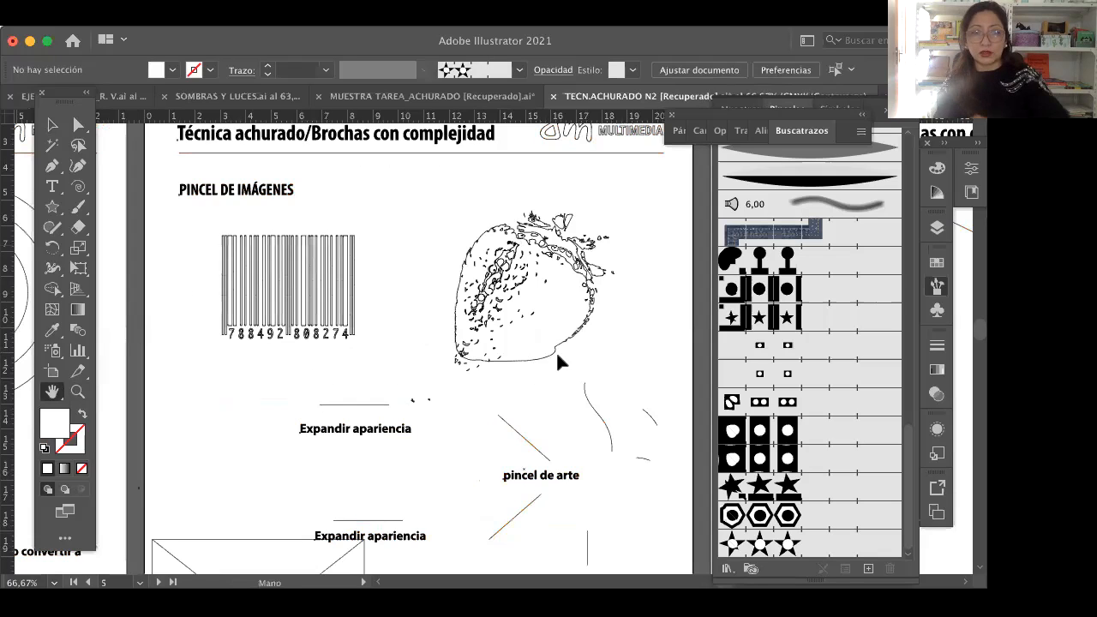
pyautogui.press('super+y')
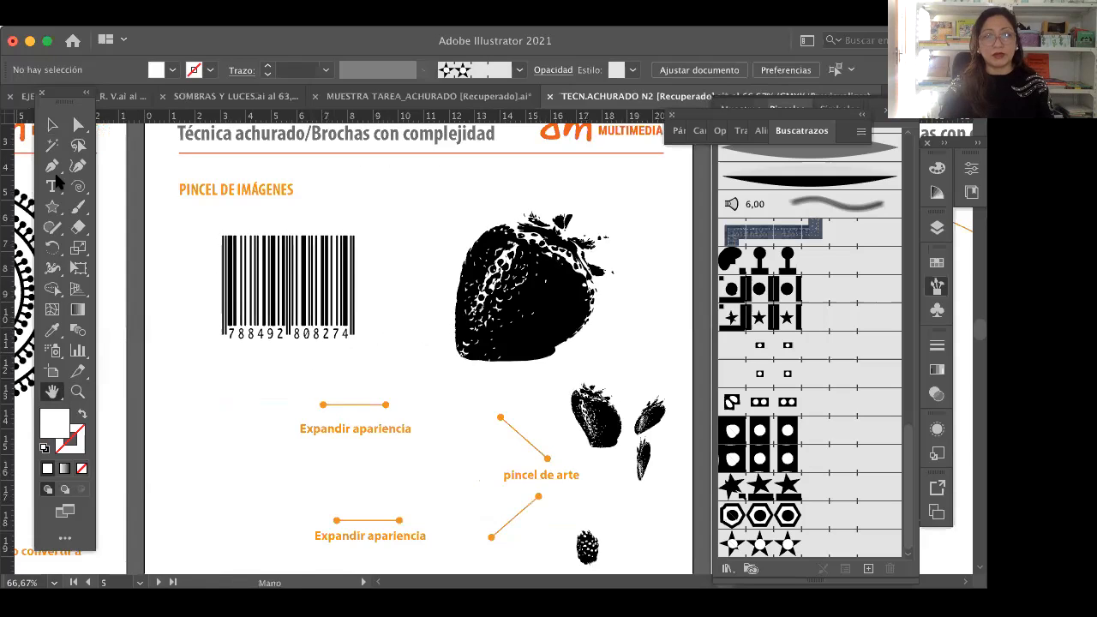
# Step: Try to make a new brush from all the black barcode shapes, viewing the available brush types
pyautogui.press('v')
pyautogui.click(357, 293)
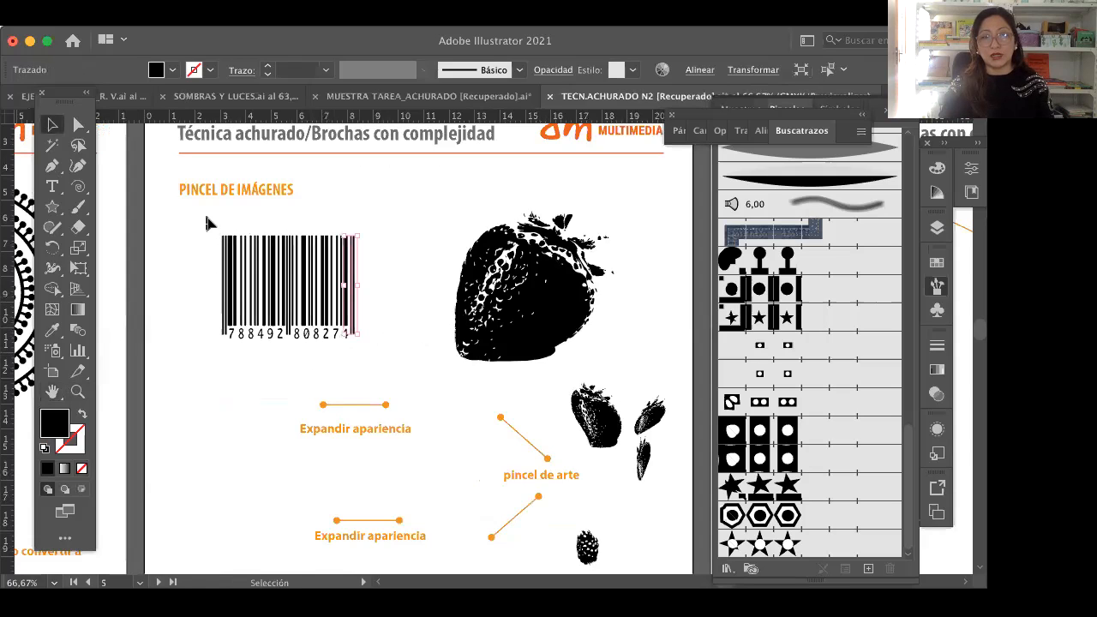
pyautogui.moveTo(401, 357); pyautogui.dragTo(208, 219)
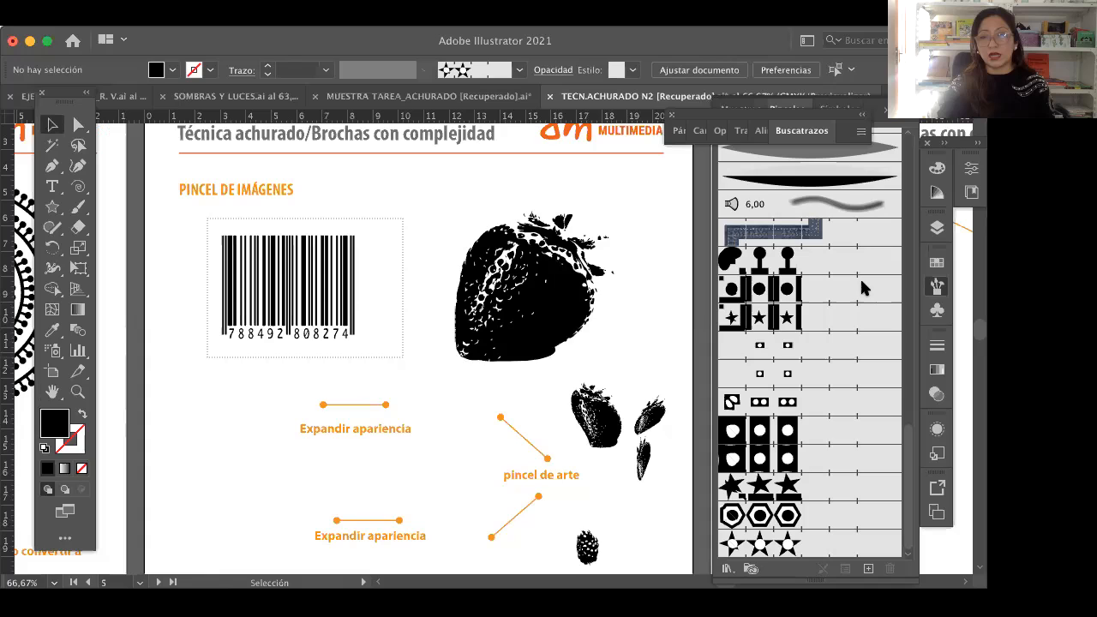
pyautogui.scroll(10, 818, 305)
pyautogui.scroll(5, 857, 202)
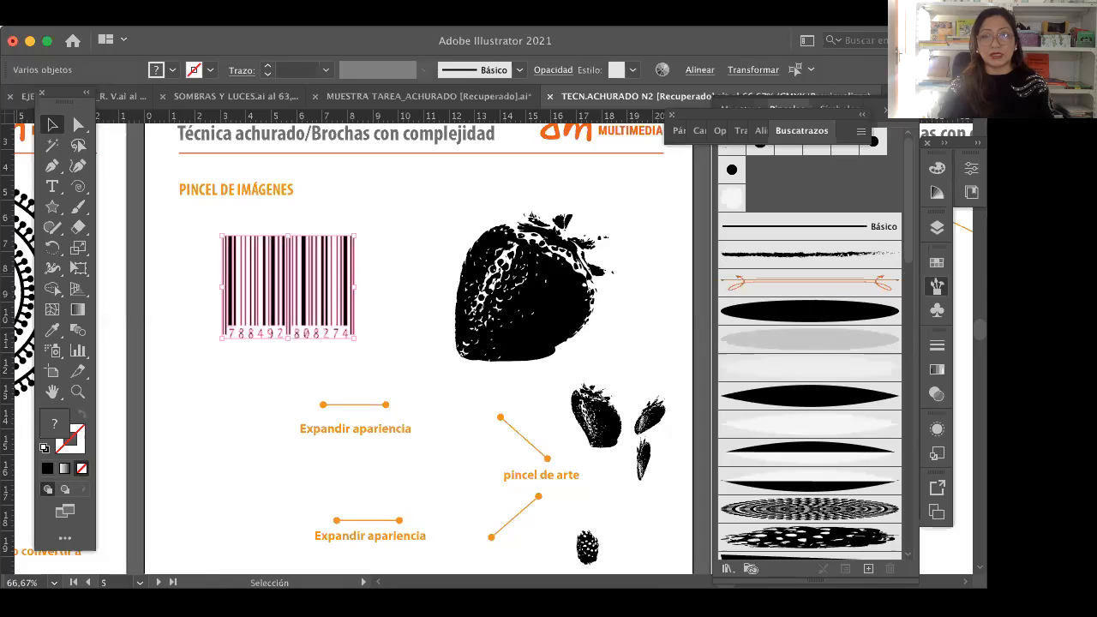
pyautogui.moveTo(856, 194); pyautogui.dragTo(836, 209)
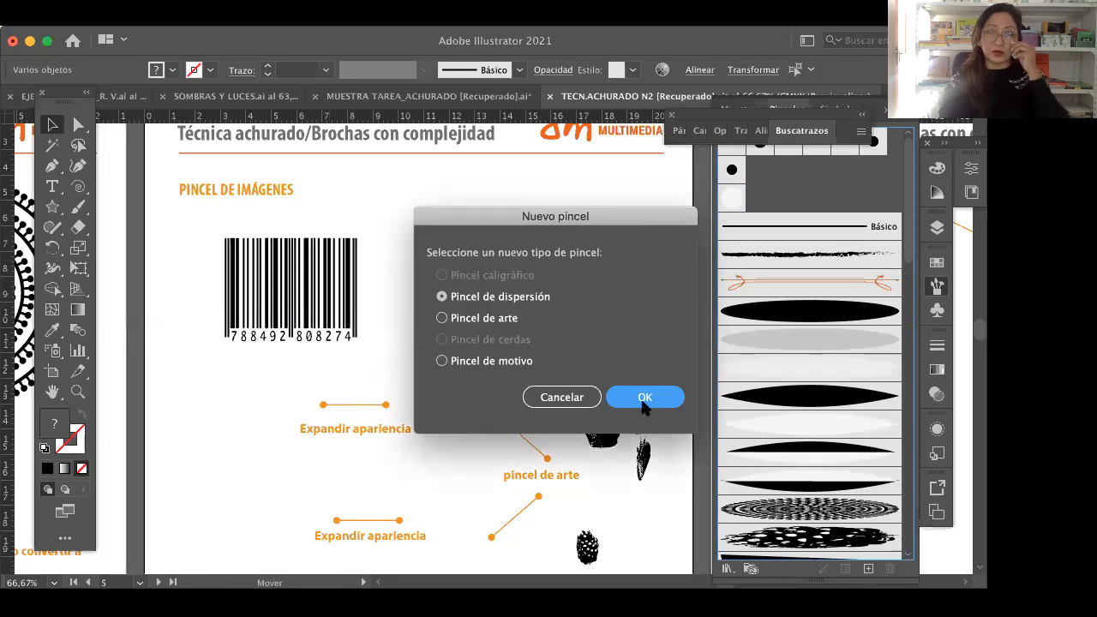
pyautogui.click(559, 397)
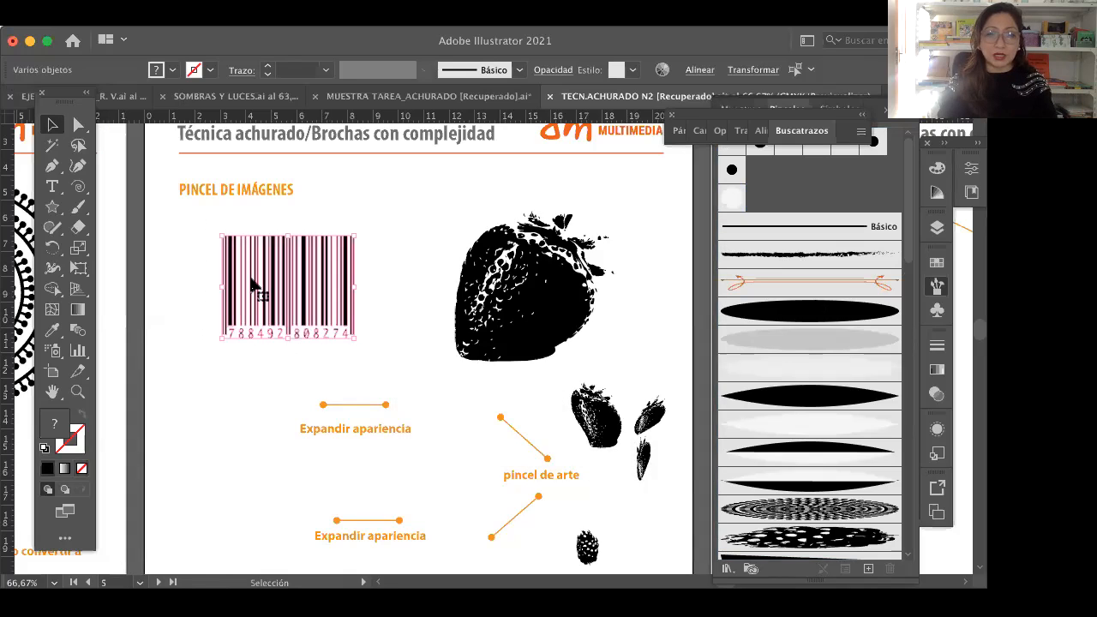
pyautogui.click(318, 351)
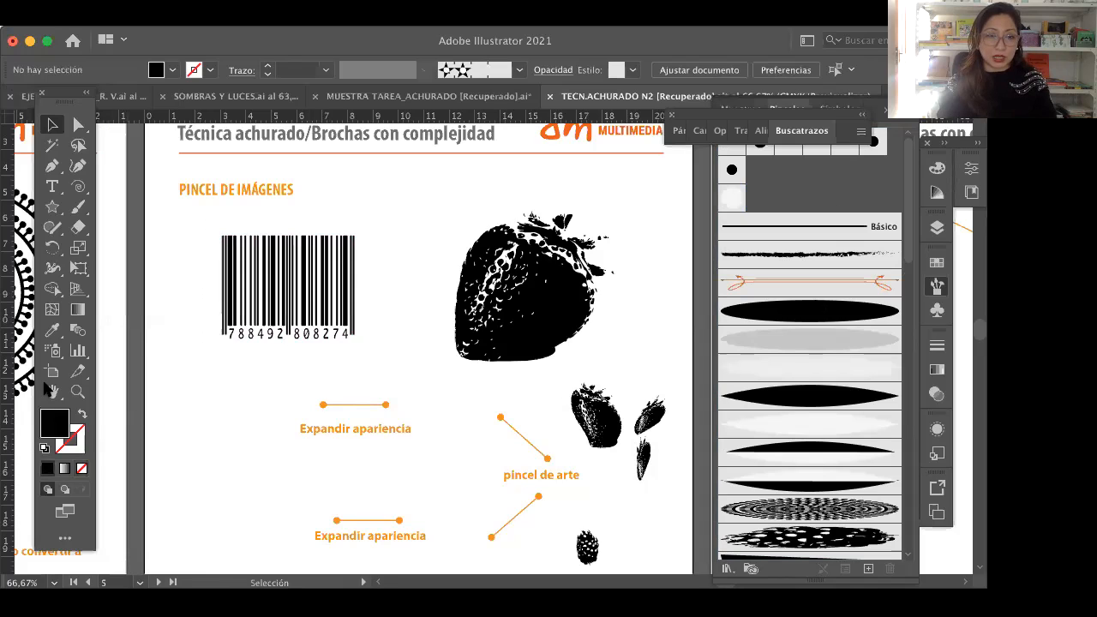
pyautogui.click(51, 391)
pyautogui.moveTo(342, 409); pyautogui.dragTo(343, 374)
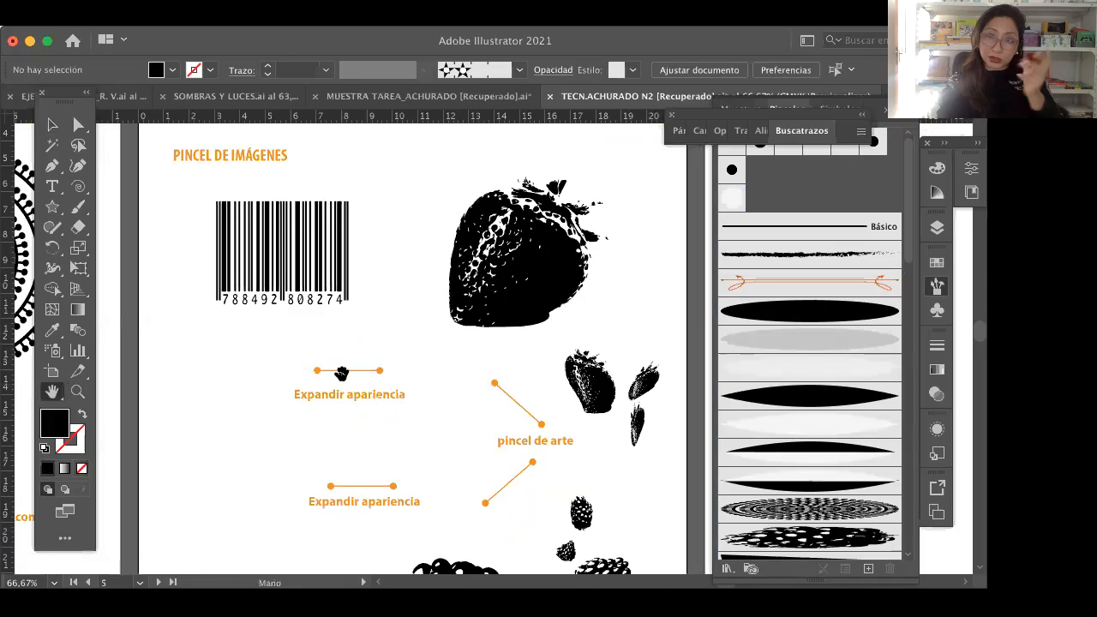
# Step: Review the strawberry and blackberry brush examples on the PINCEL DE IMÁGENES artboard and the spirals on the HERRAMIENTA DE ANCHURA artboard
pyautogui.scroll(-3, 392, 330)
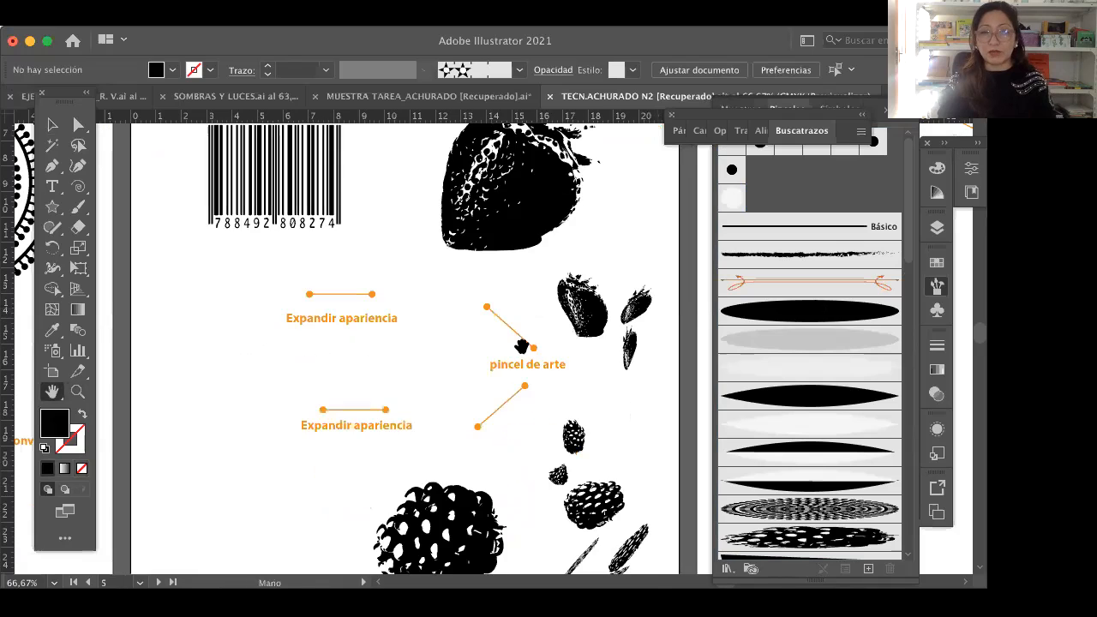
pyautogui.moveTo(556, 367); pyautogui.dragTo(556, 365)
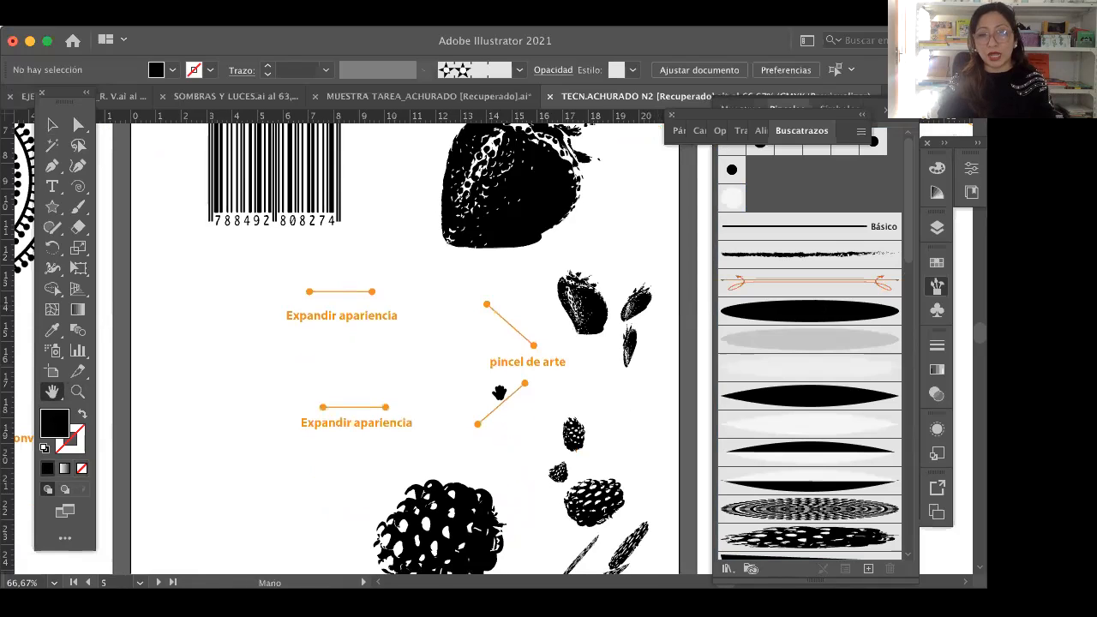
pyautogui.moveTo(499, 393); pyautogui.dragTo(496, 341)
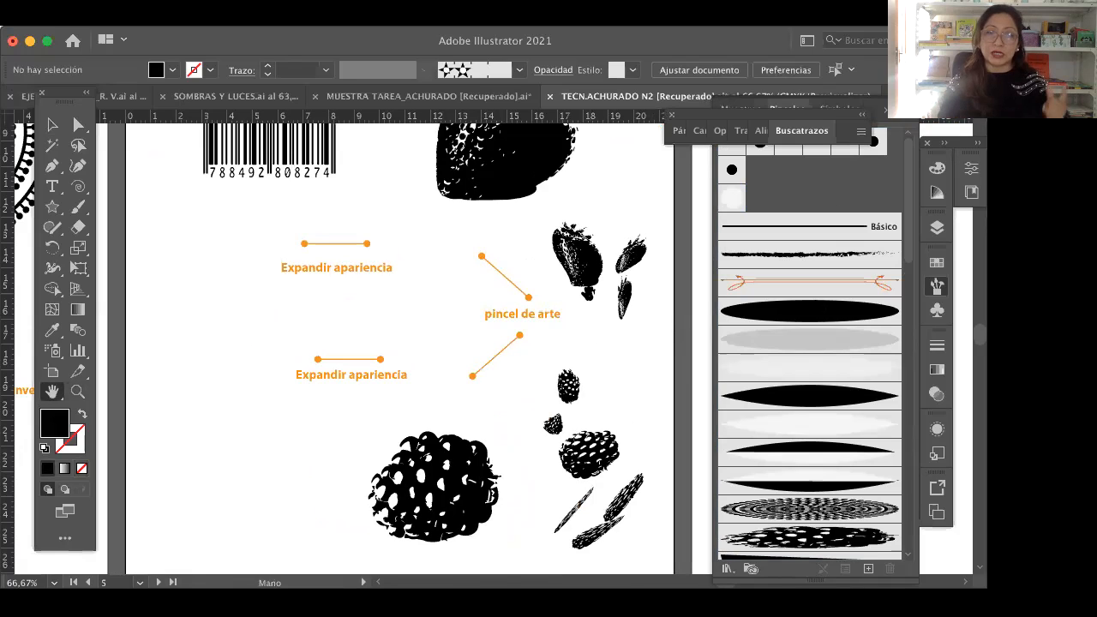
pyautogui.scroll(5, 570, 409)
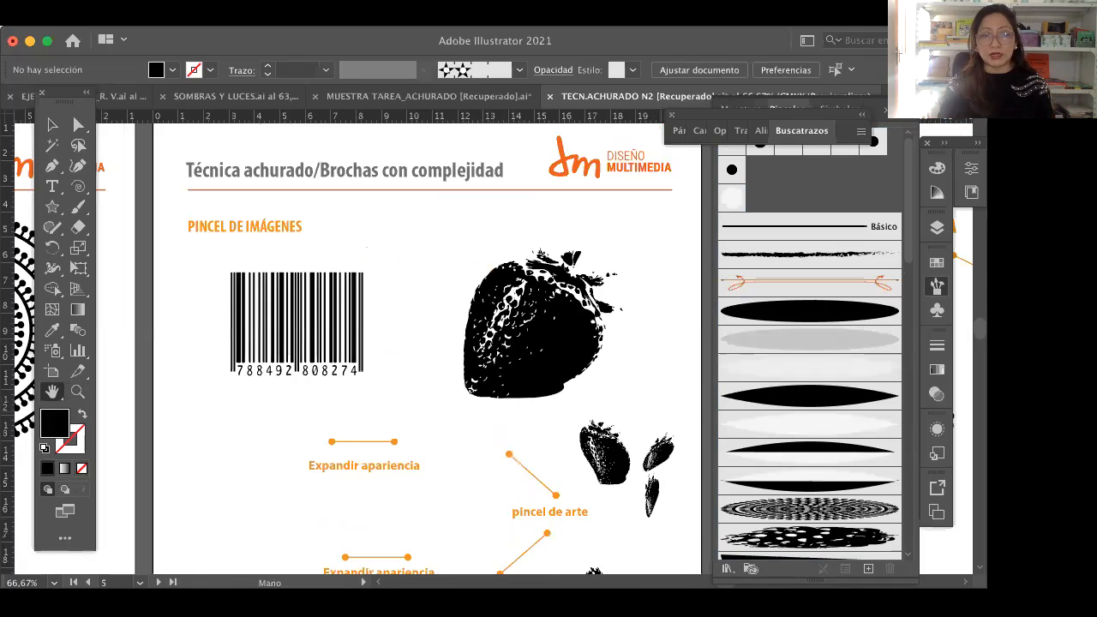
pyautogui.moveTo(542, 349); pyautogui.dragTo(568, 328)
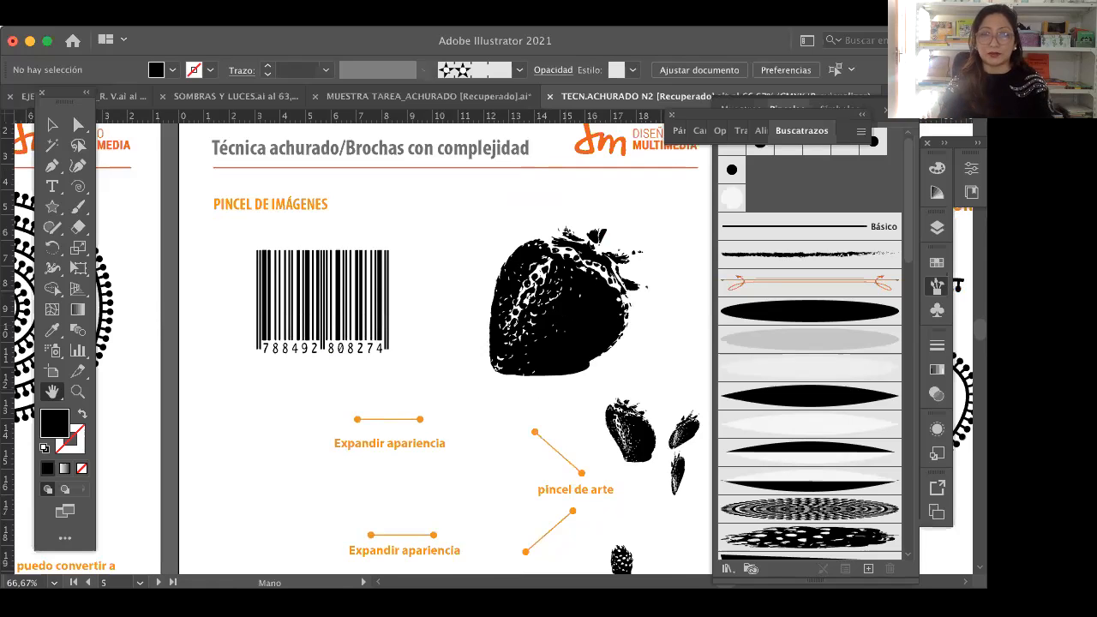
pyautogui.moveTo(489, 313); pyautogui.dragTo(222, 306)
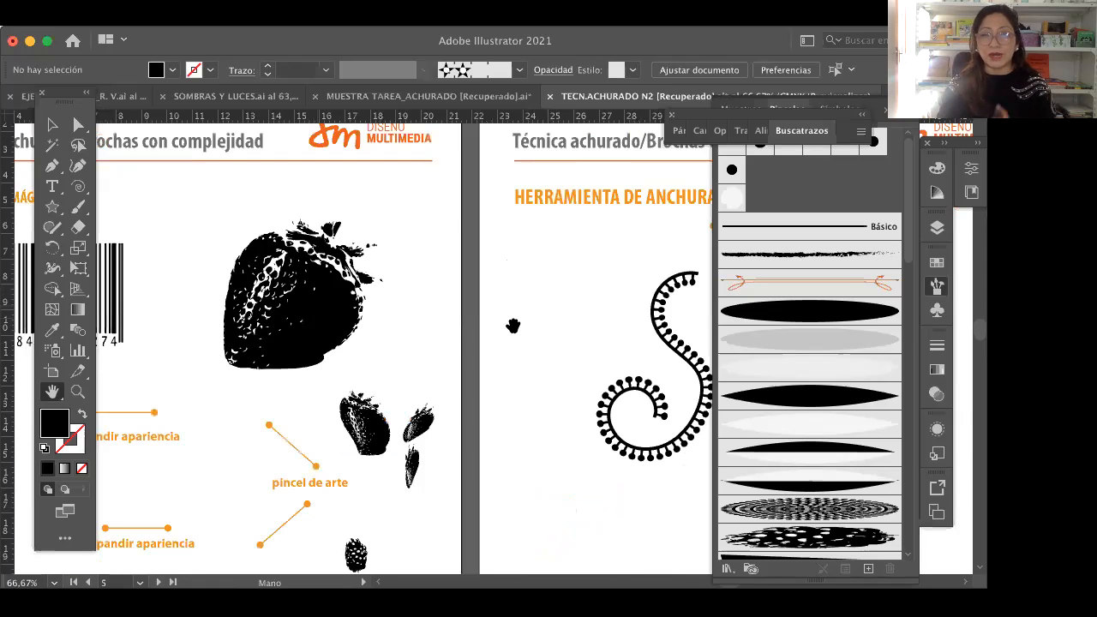
pyautogui.moveTo(514, 347); pyautogui.dragTo(248, 324)
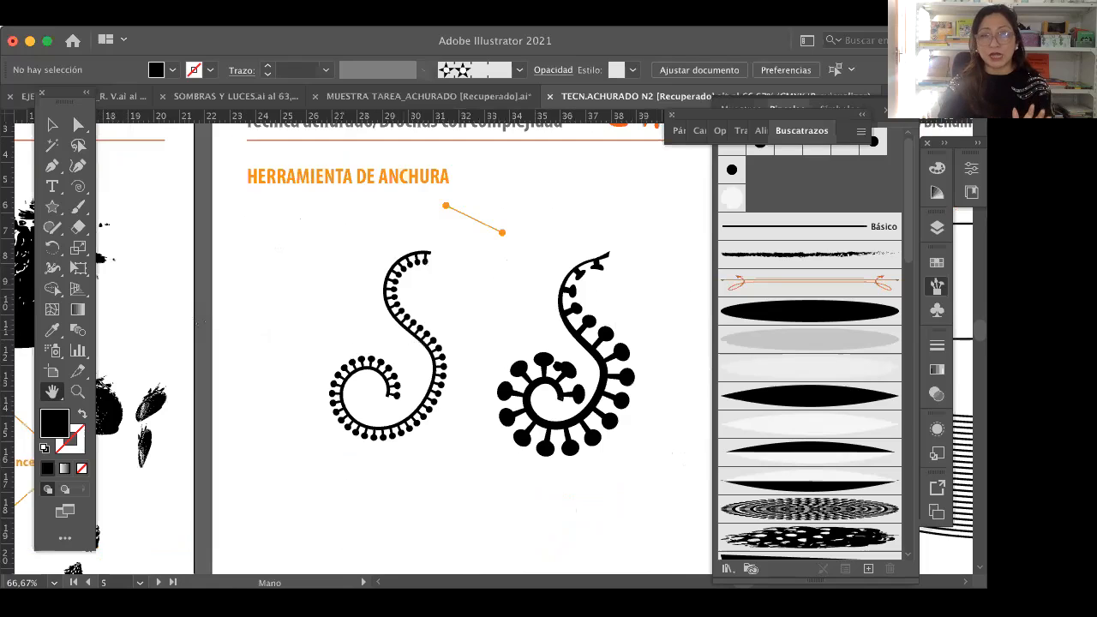
pyautogui.moveTo(558, 415); pyautogui.dragTo(576, 396)
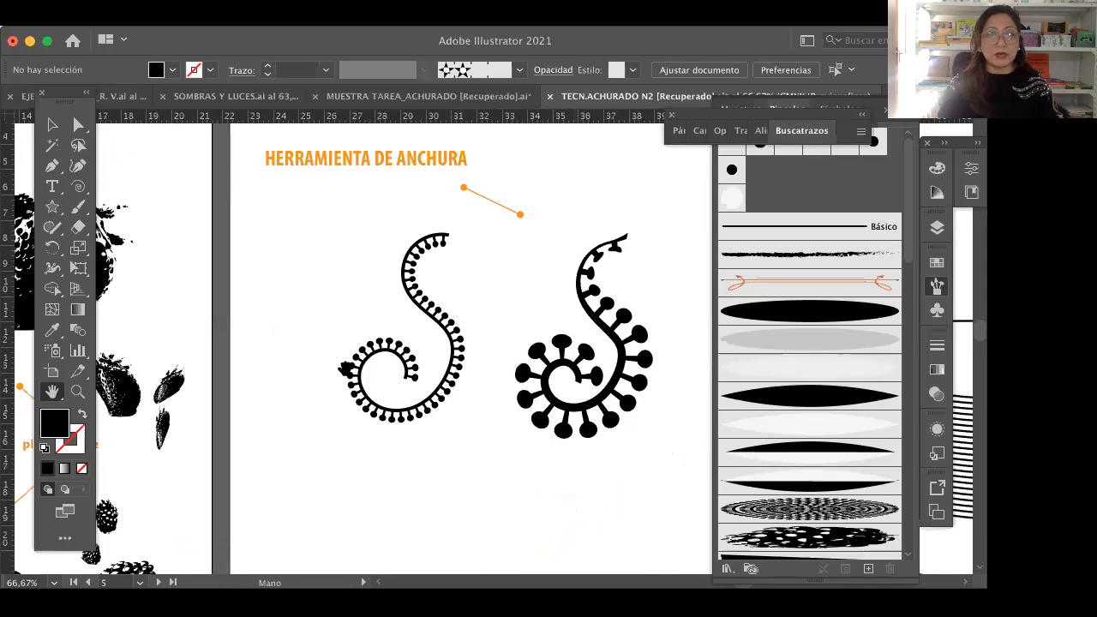
# Step: Draw a spiral in the empty area below the example curves and give it a black stroke without fill
pyautogui.moveTo(347, 369); pyautogui.dragTo(344, 301)
pyautogui.click(52, 124)
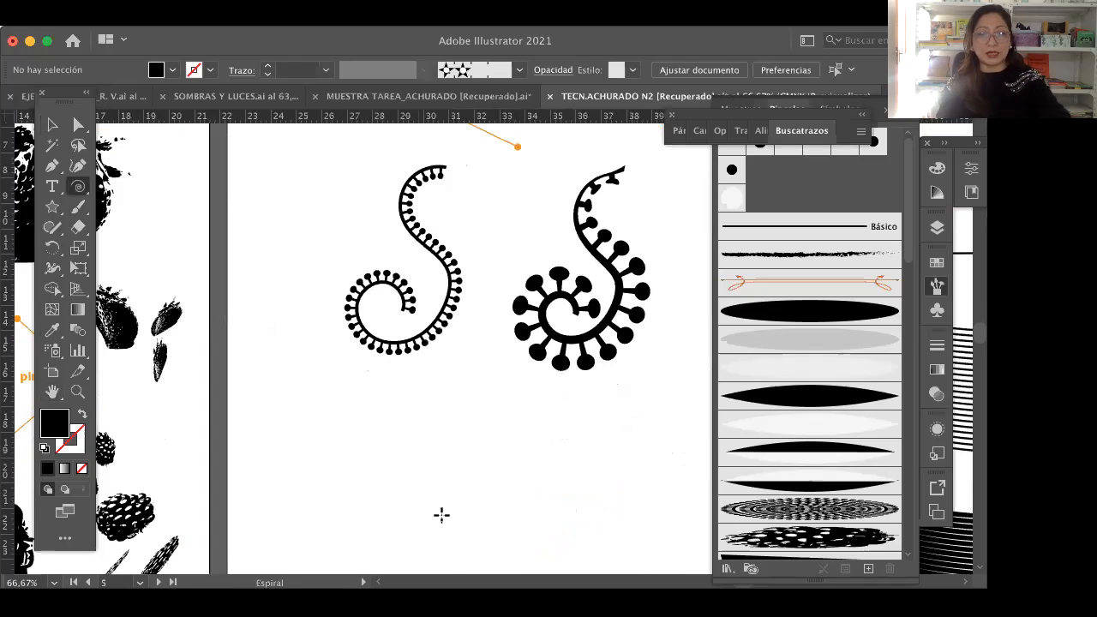
pyautogui.moveTo(392, 488); pyautogui.dragTo(481, 549)
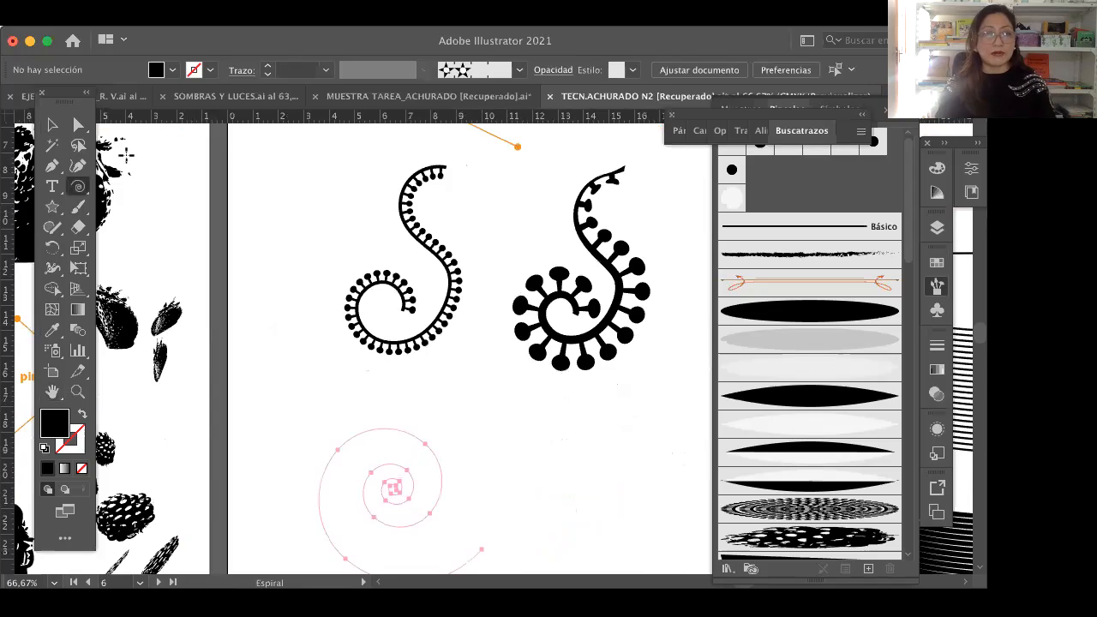
pyautogui.press('v')
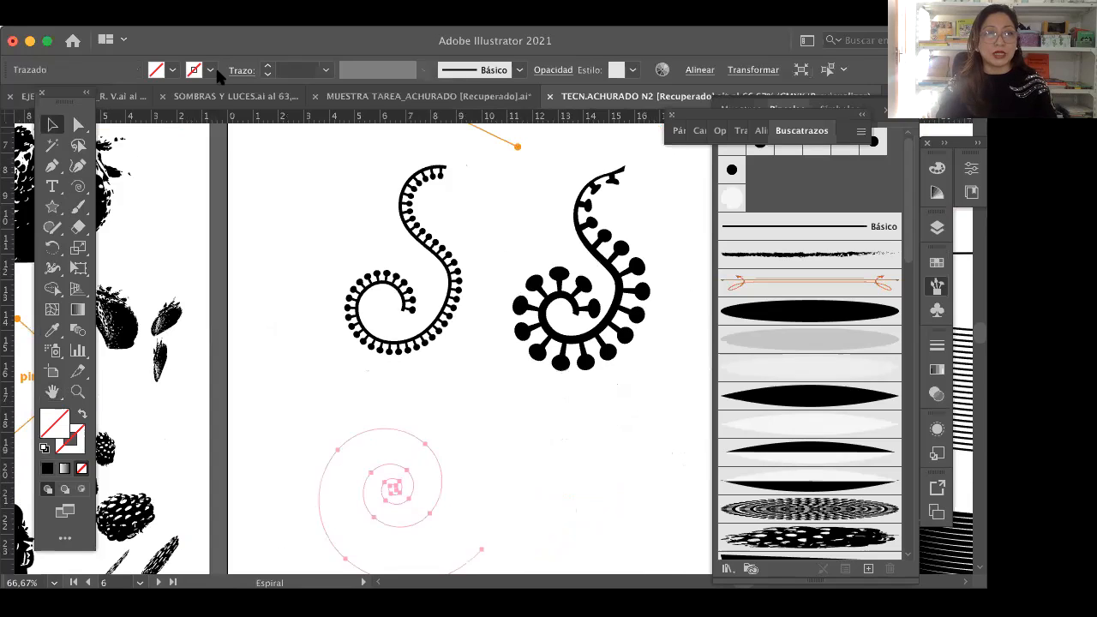
pyautogui.click(210, 69)
pyautogui.click(65, 101)
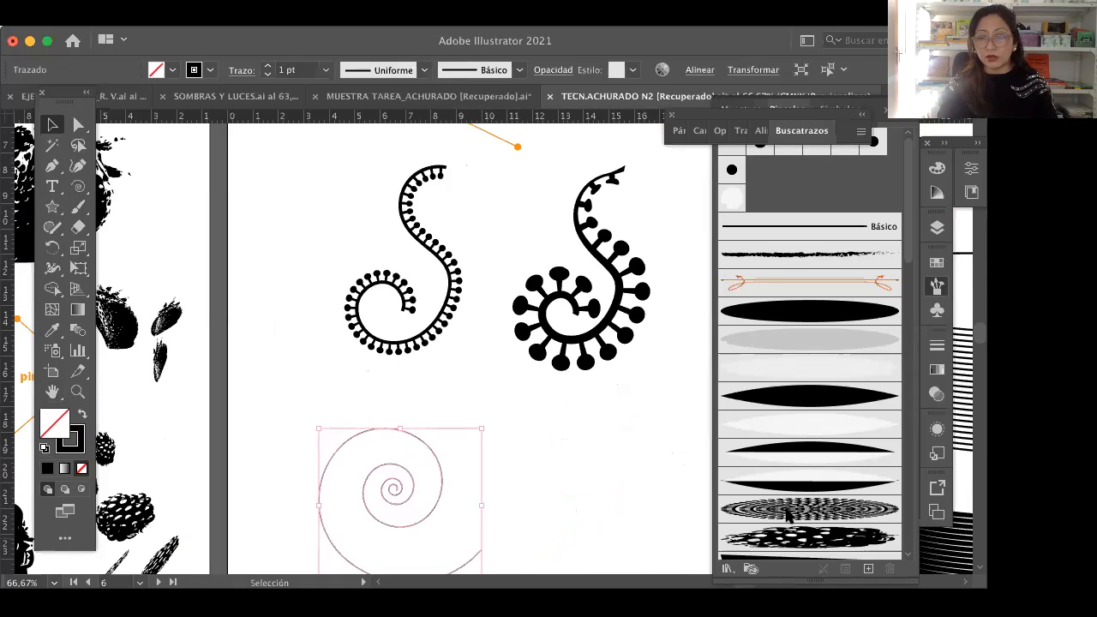
# Step: Try the pattern brush made of circles inside squares on the new spiral
pyautogui.scroll(-5, 776, 518)
pyautogui.scroll(-3, 792, 526)
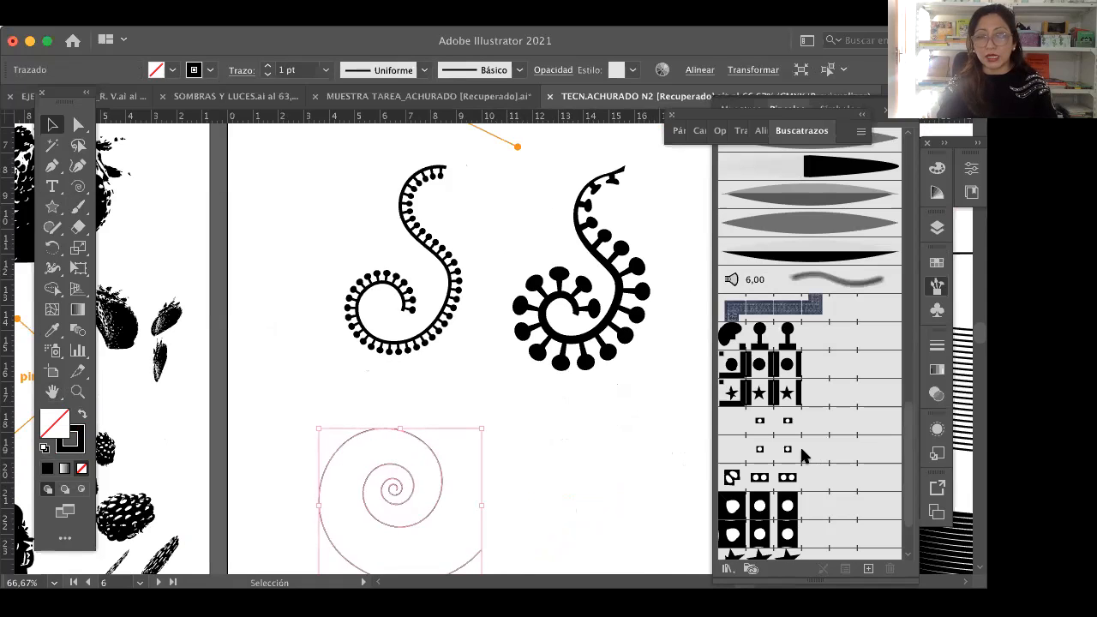
pyautogui.scroll(-1, 755, 340)
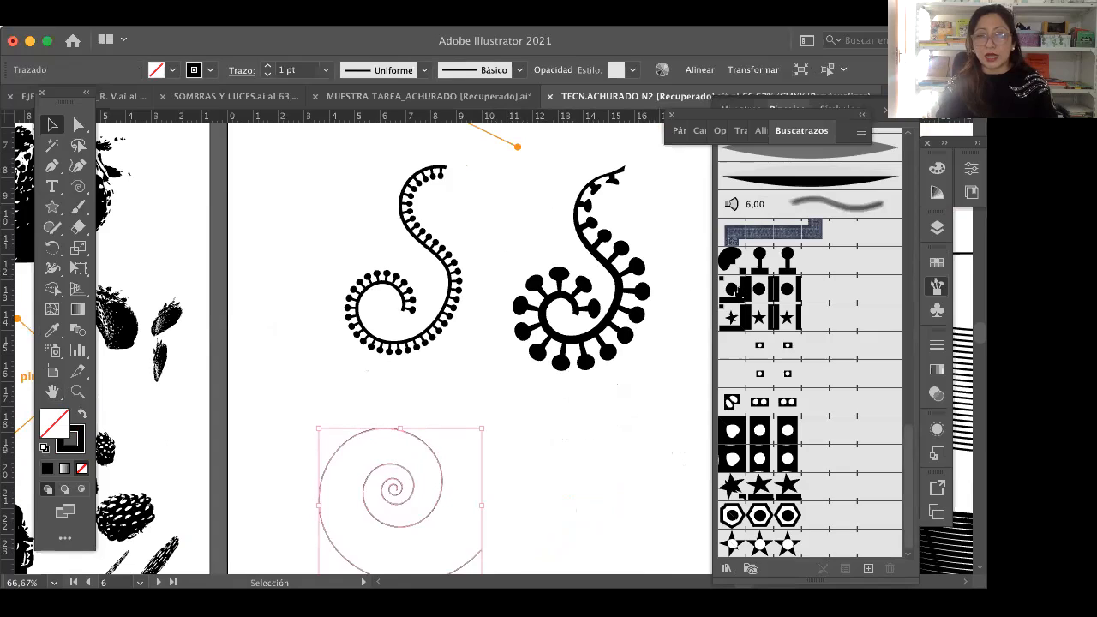
pyautogui.click(755, 291)
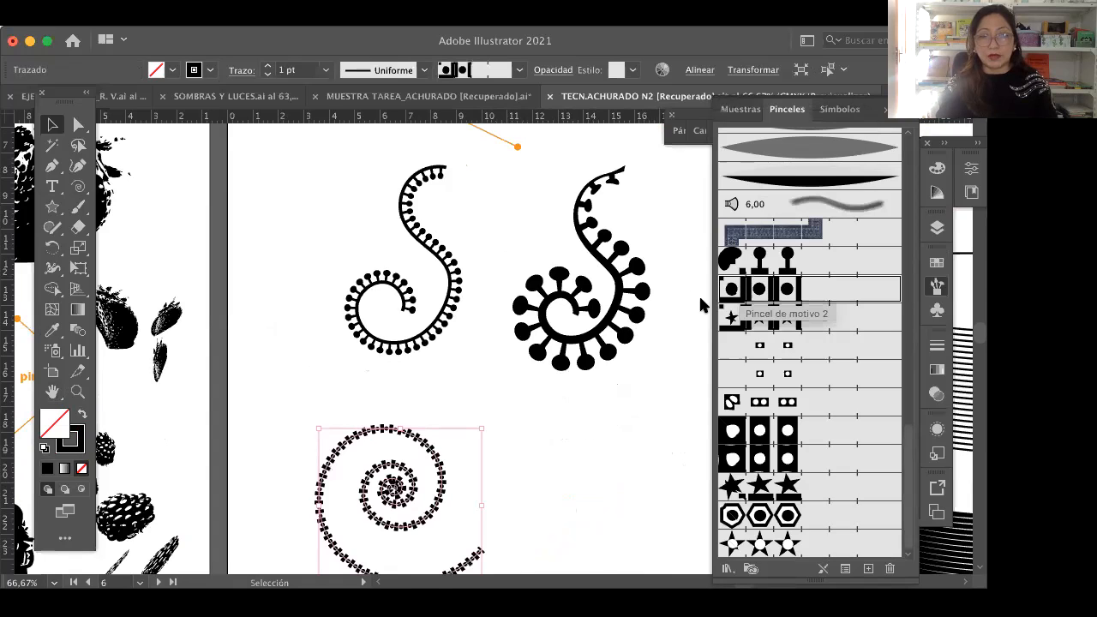
pyautogui.click(456, 470)
pyautogui.click(443, 486)
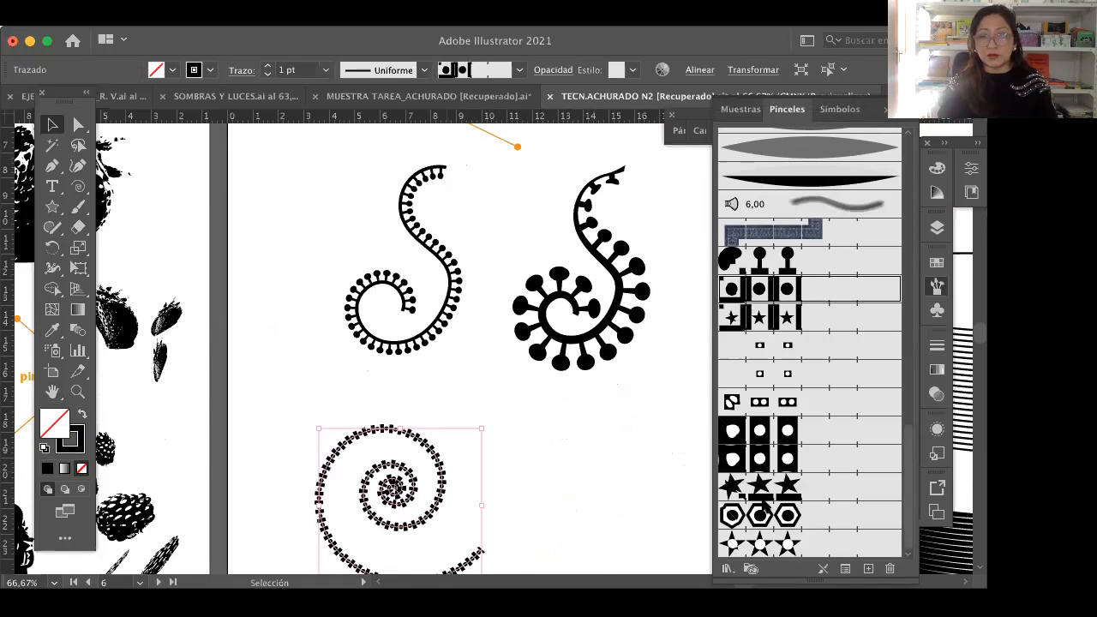
# Step: Apply the pattern brush with round-headed stems to the new spiral
pyautogui.scroll(4, 810, 343)
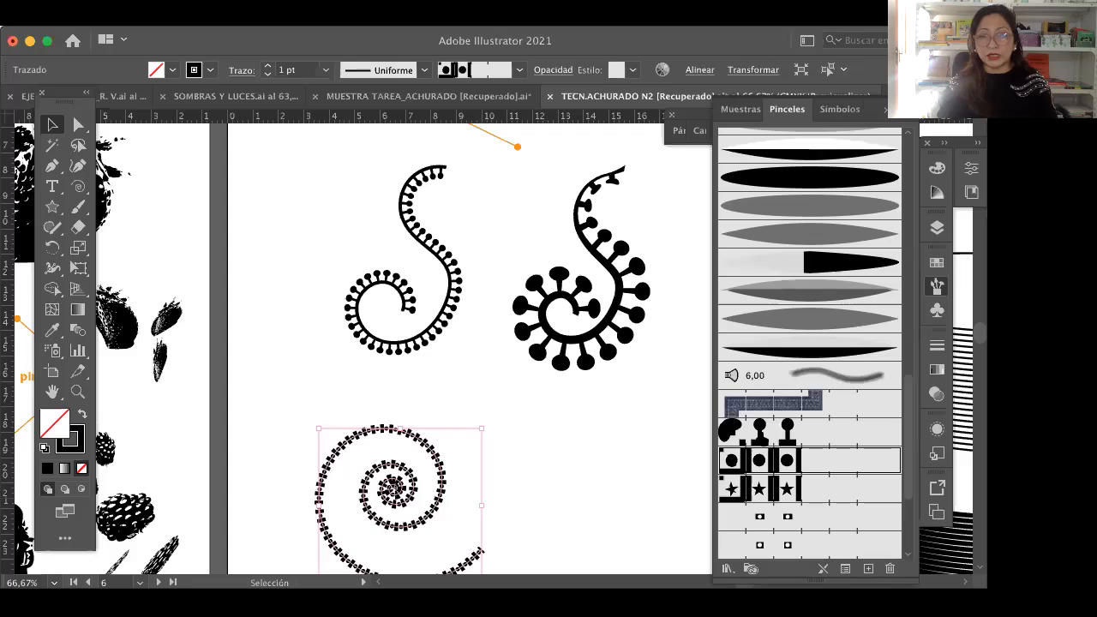
pyautogui.click(763, 432)
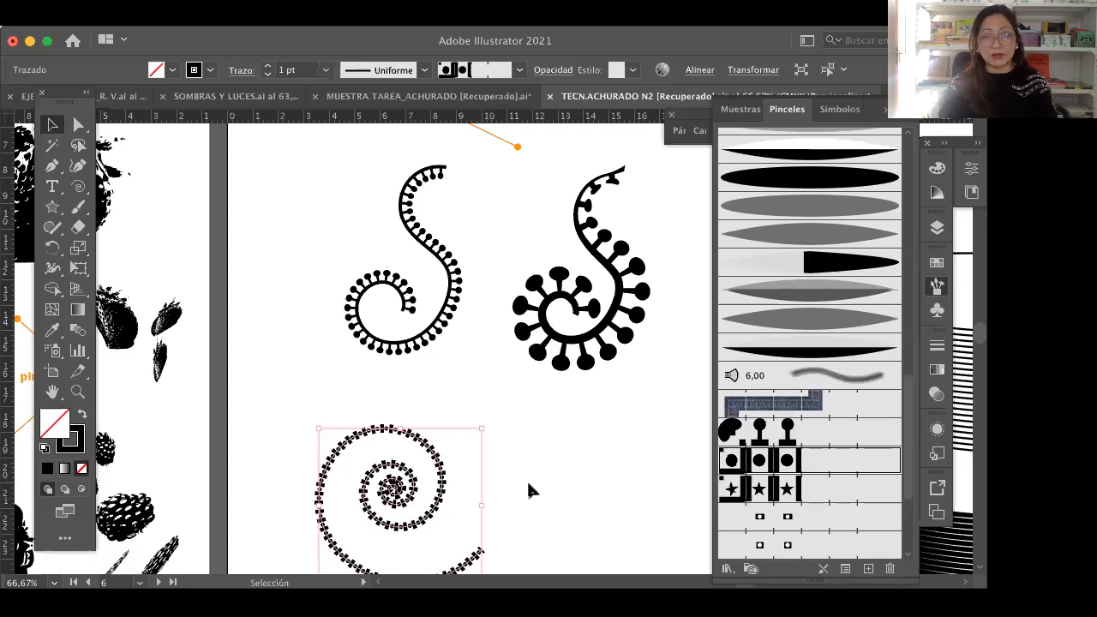
pyautogui.click(52, 390)
pyautogui.moveTo(303, 351); pyautogui.dragTo(308, 295)
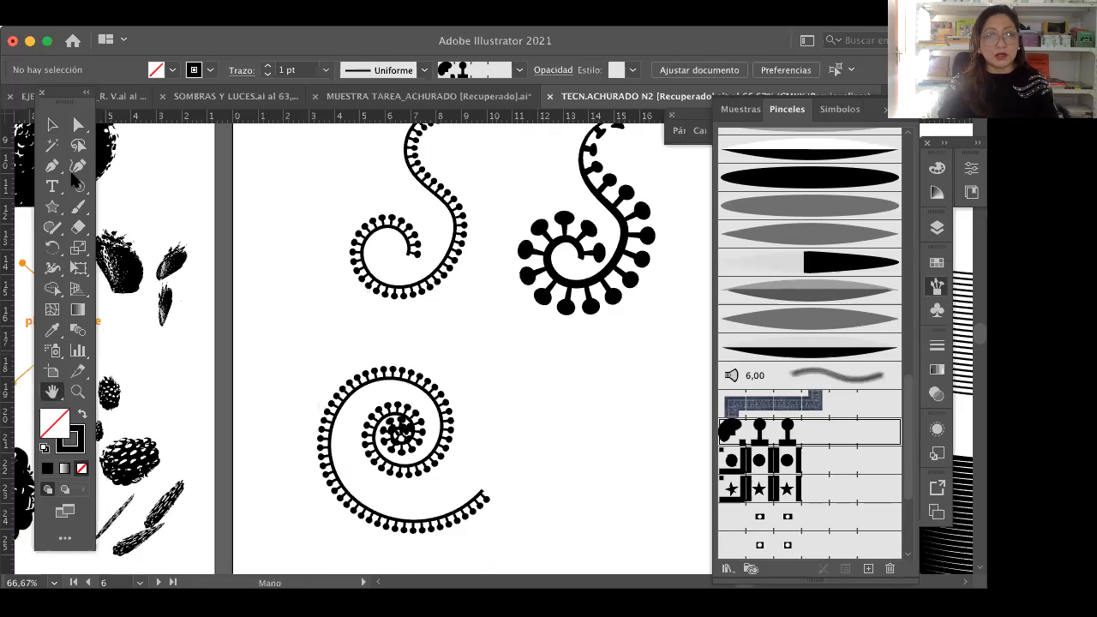
# Step: Try a 2 pt stroke weight on the spiral and set it back to 1 pt
pyautogui.press('v')
pyautogui.click(449, 375)
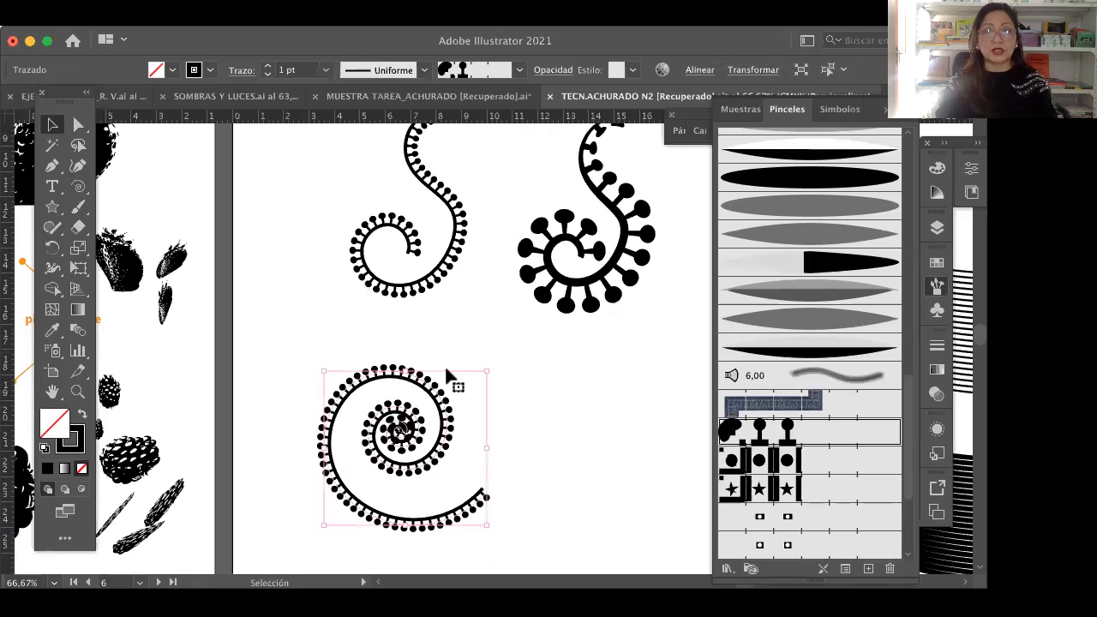
pyautogui.click(267, 66)
pyautogui.click(326, 70)
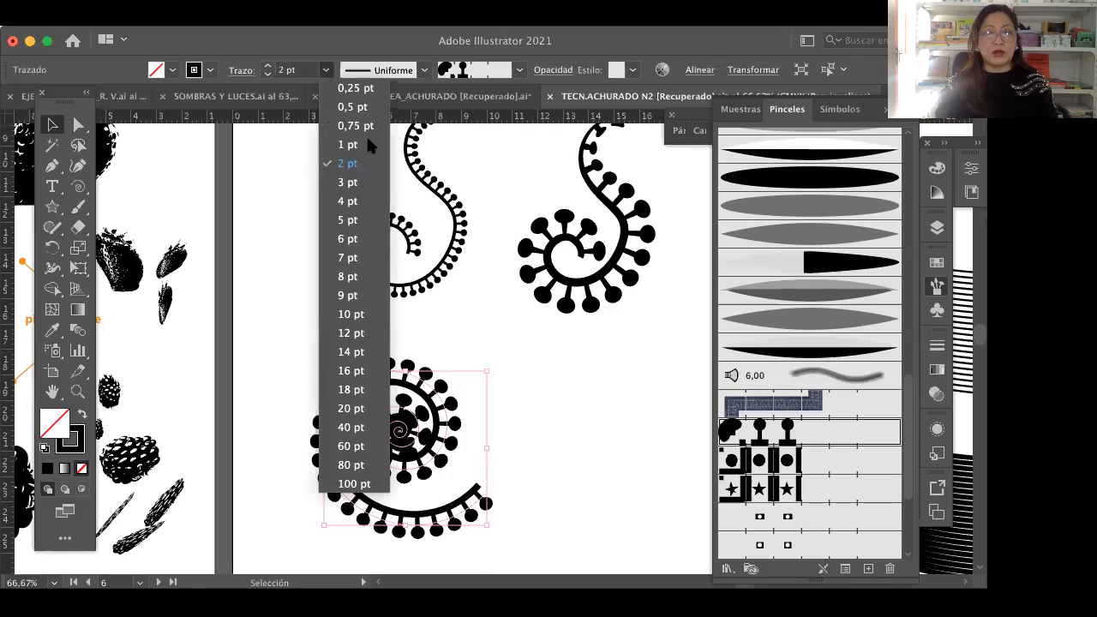
pyautogui.click(351, 145)
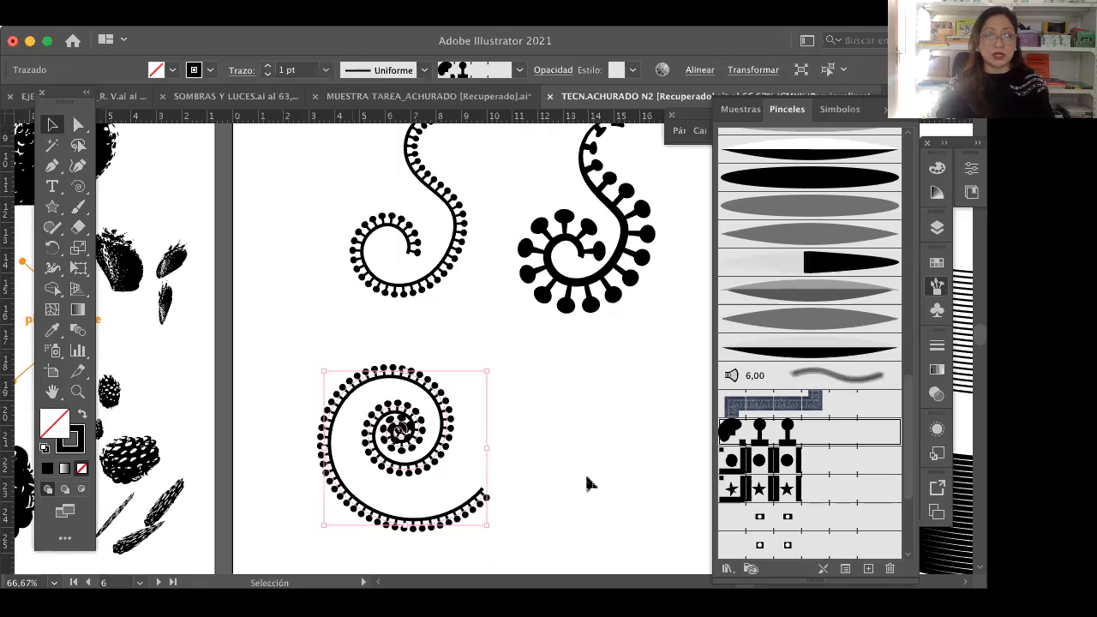
pyautogui.click(588, 482)
# Step: Select the brushed spiral at 100% zoom and activate the Width tool (Herramienta Anchura), viewing the other tools in its group
pyautogui.click(77, 391)
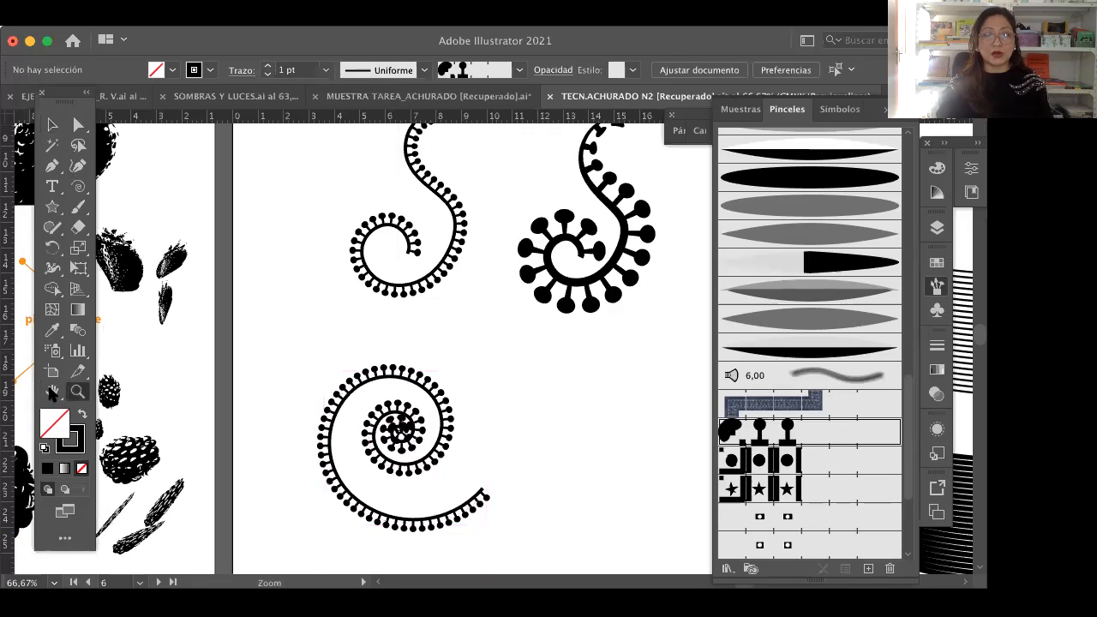
pyautogui.click(51, 390)
pyautogui.scroll(5, 370, 403)
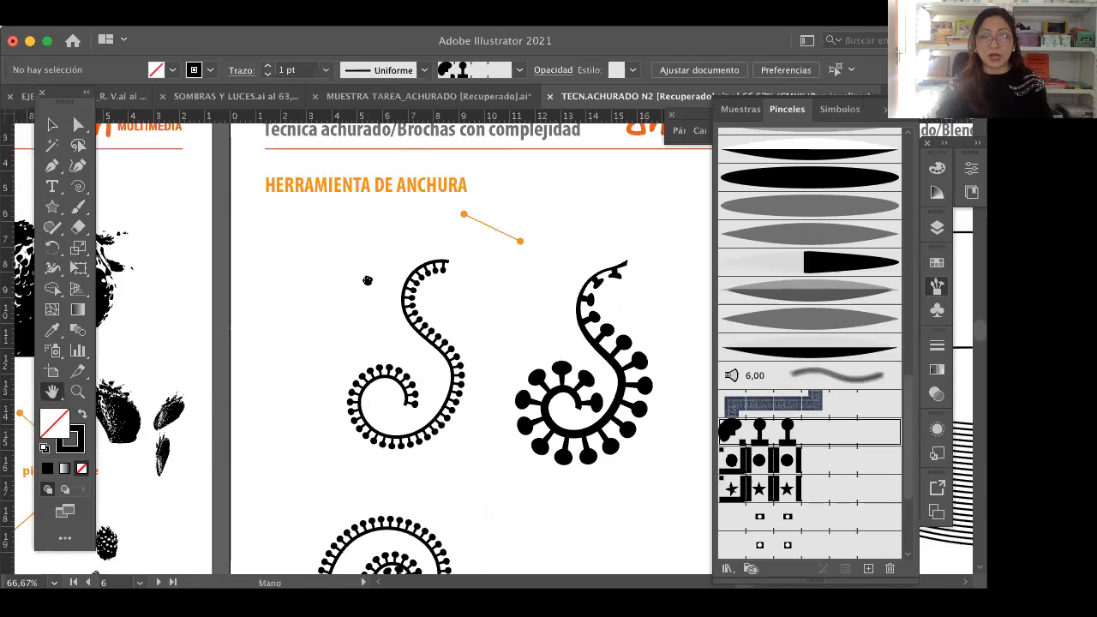
pyautogui.scroll(-5, 228, 324)
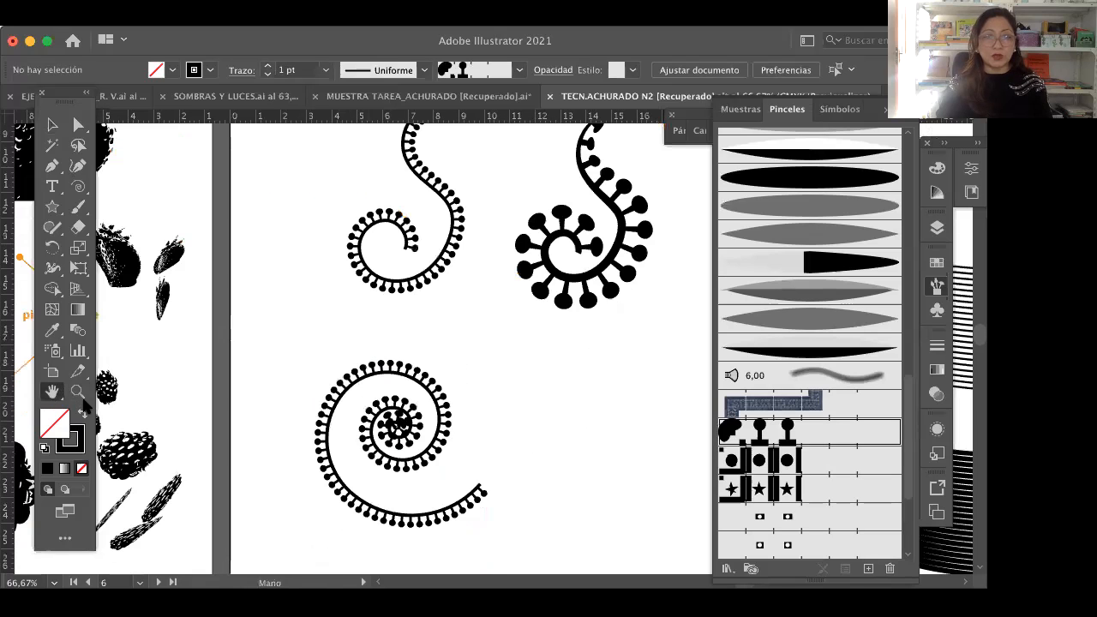
pyautogui.click(440, 444)
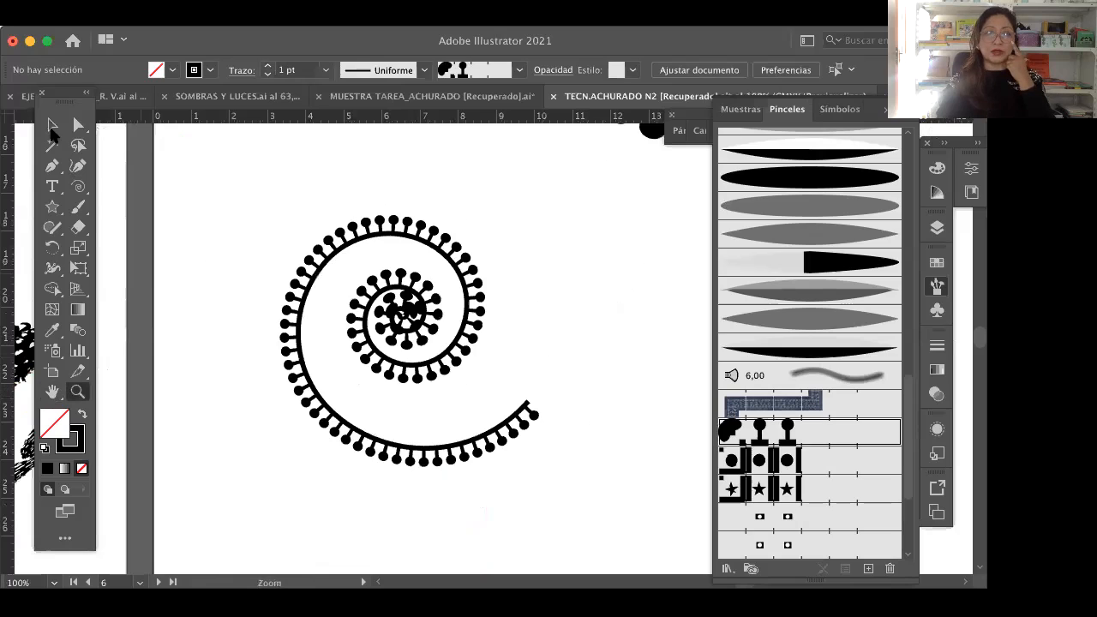
pyautogui.click(51, 125)
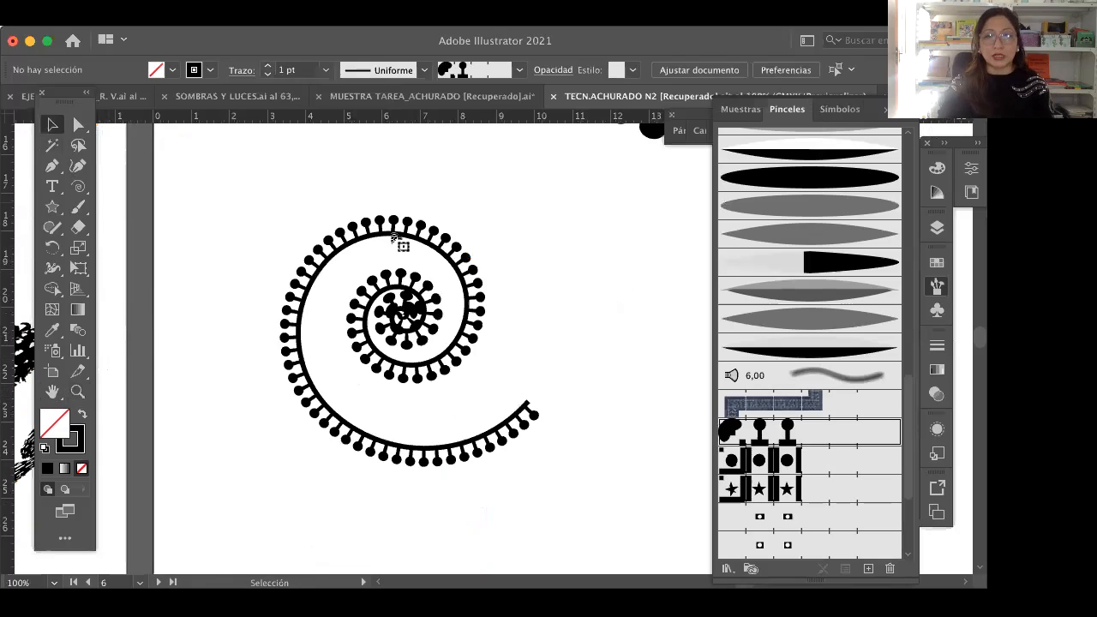
pyautogui.click(397, 242)
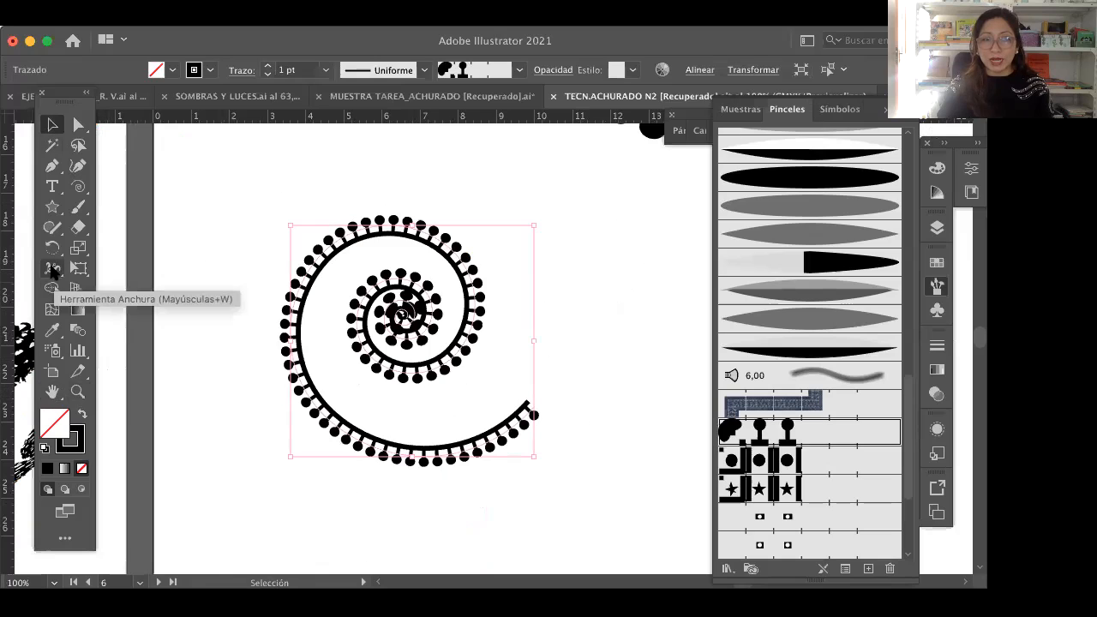
pyautogui.moveTo(51, 270); pyautogui.dragTo(144, 281)
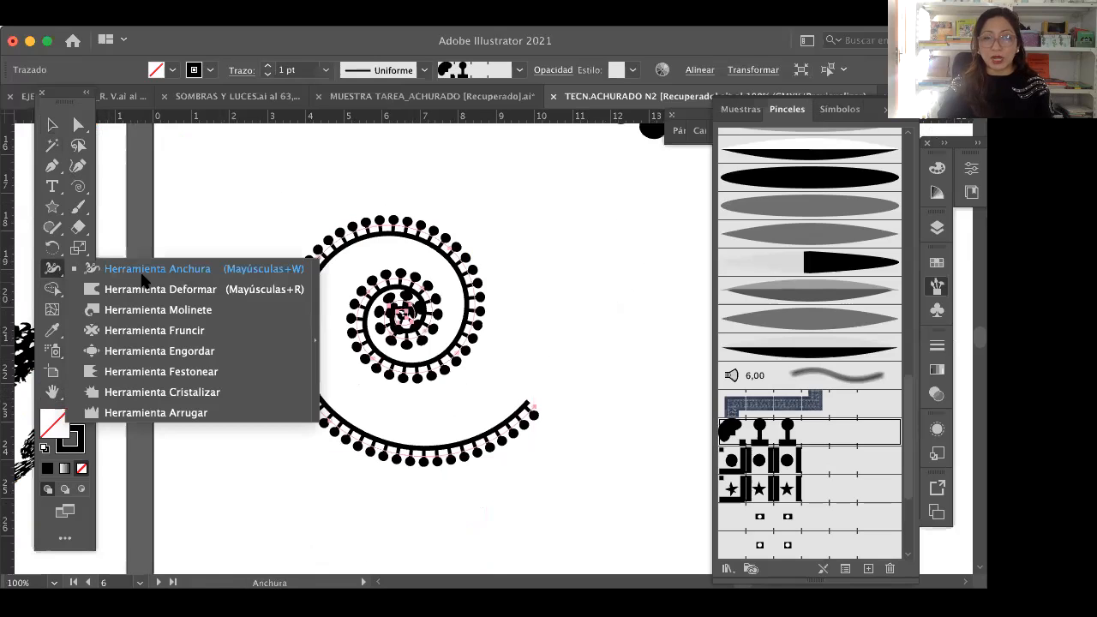
pyautogui.click(53, 271)
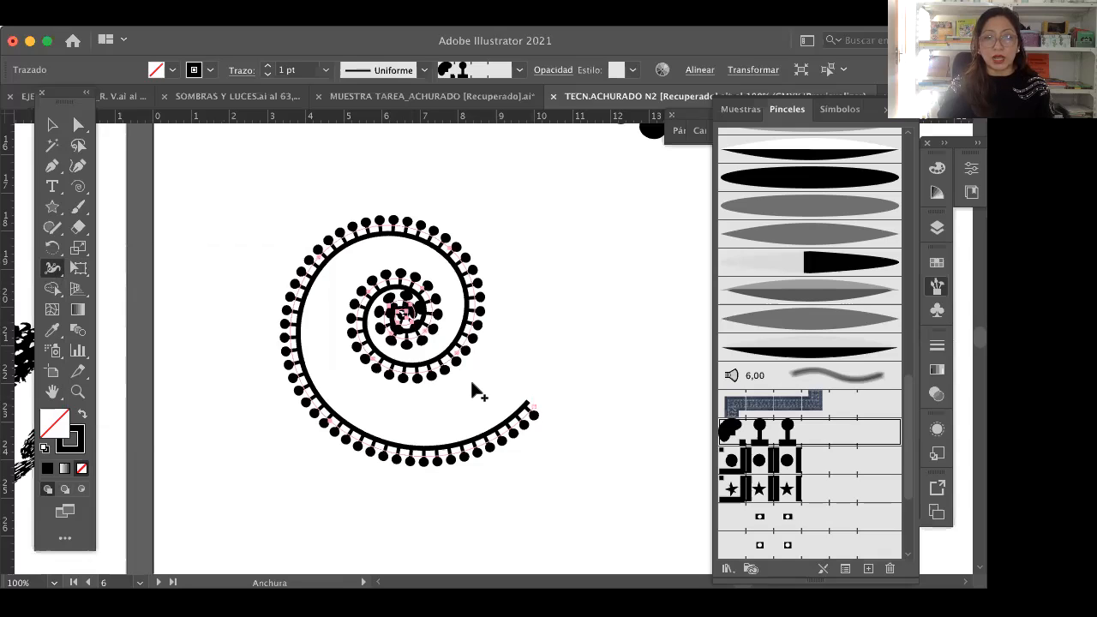
# Step: Widen the outer end of the spiral's stroke to about 2.64 pt with the Width tool, undoing the attempt to narrow it
pyautogui.moveTo(528, 403); pyautogui.dragTo(534, 417)
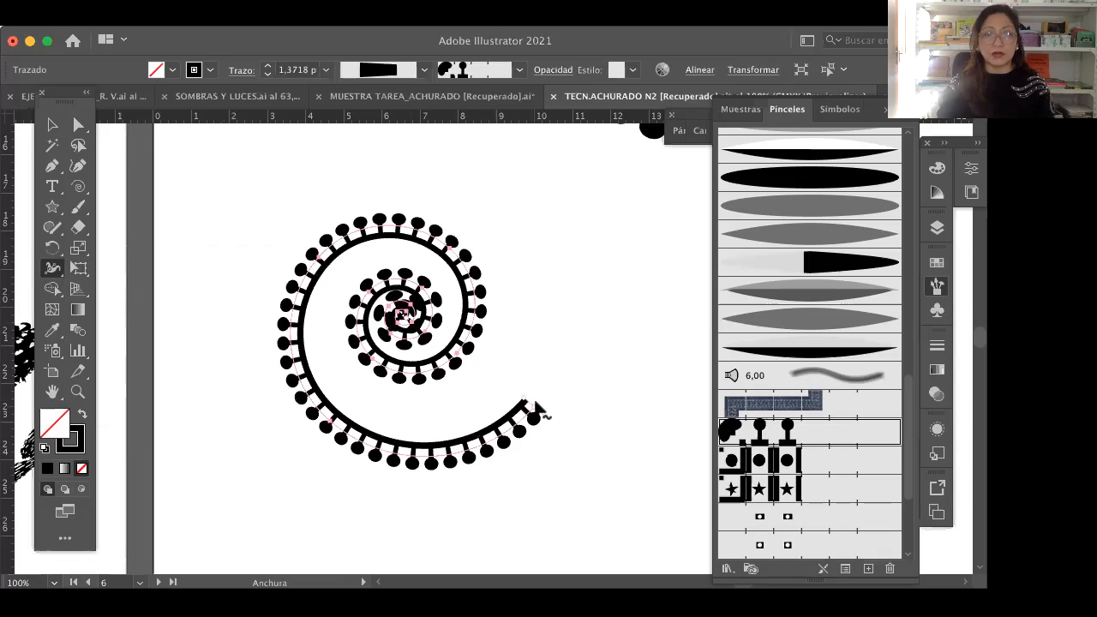
pyautogui.press('super+z')
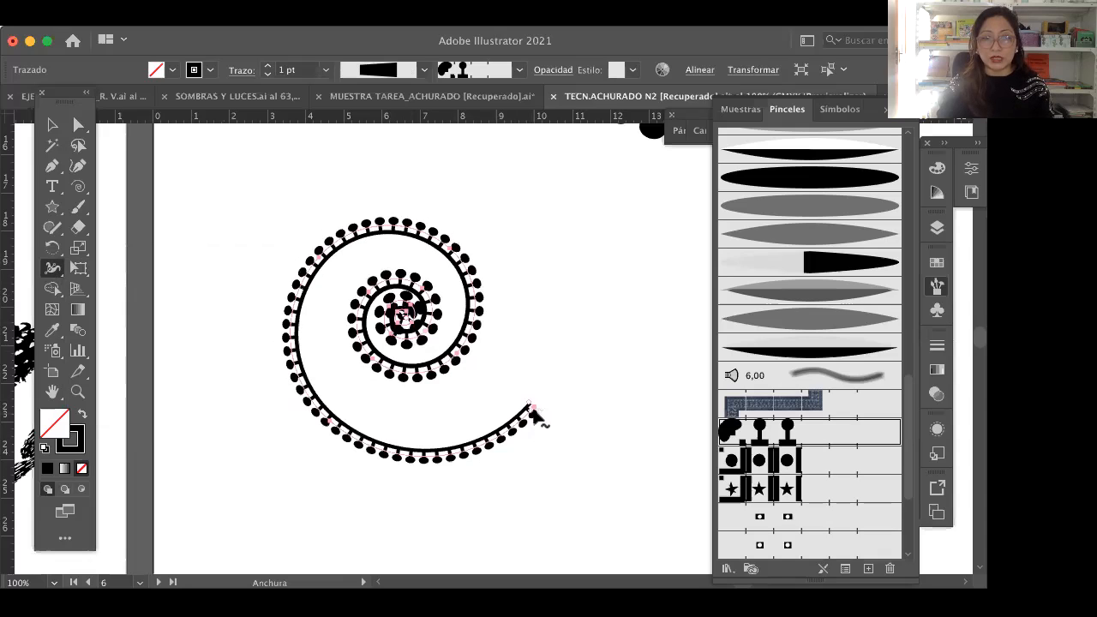
pyautogui.moveTo(532, 408)
pyautogui.mouseDown()
pyautogui.moveTo(563, 446)
pyautogui.moveTo(549, 430)
pyautogui.moveTo(547, 450)
pyautogui.mouseUp()
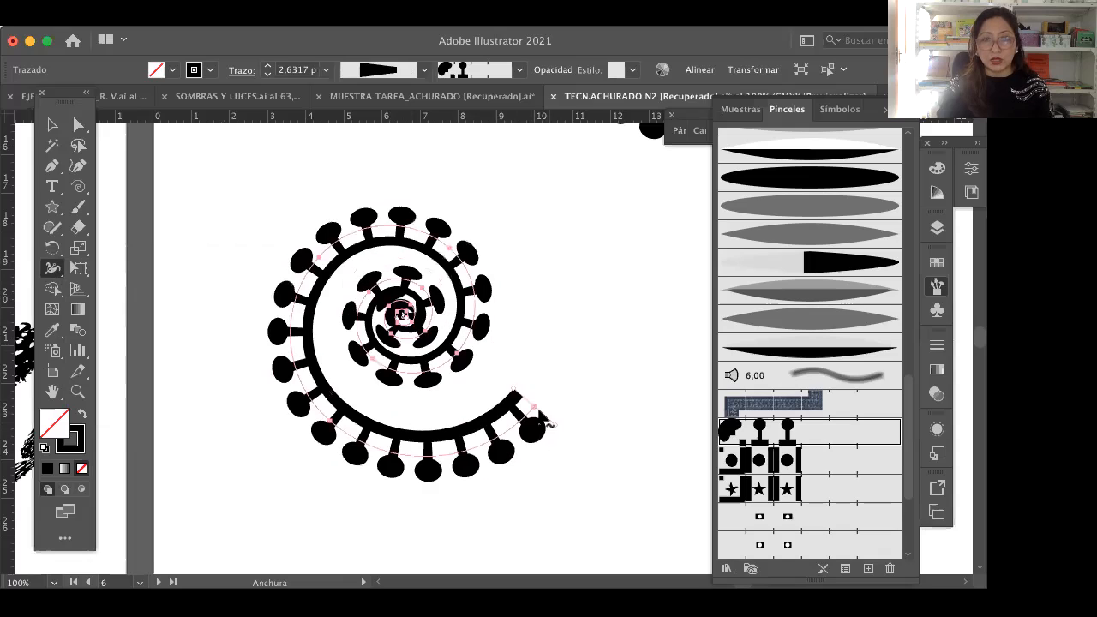
pyautogui.moveTo(538, 430); pyautogui.dragTo(534, 418)
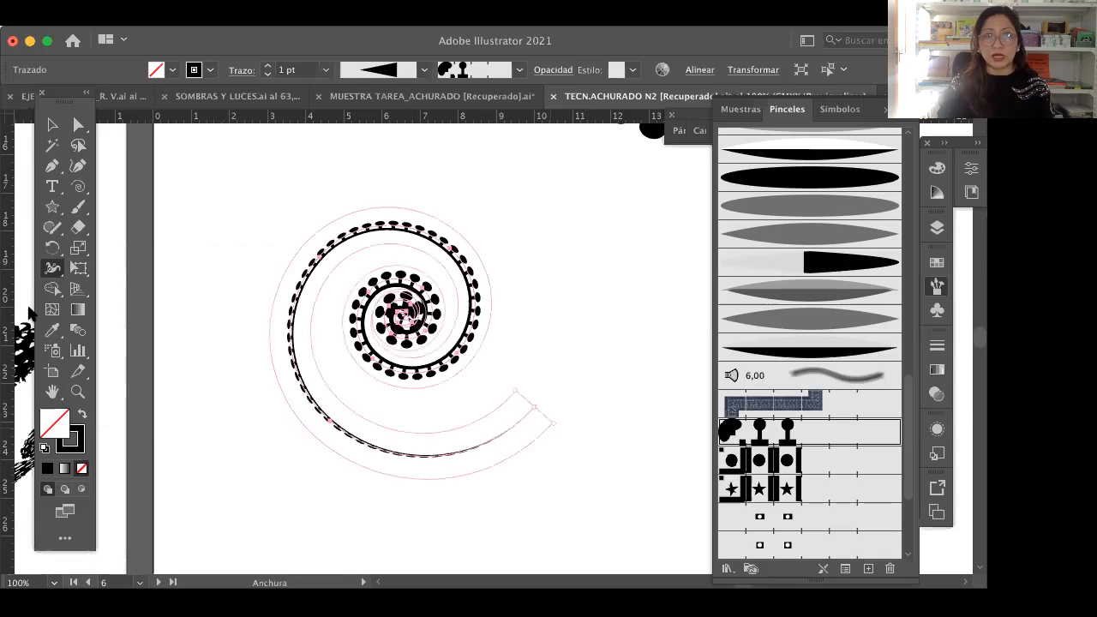
pyautogui.press('super+z')
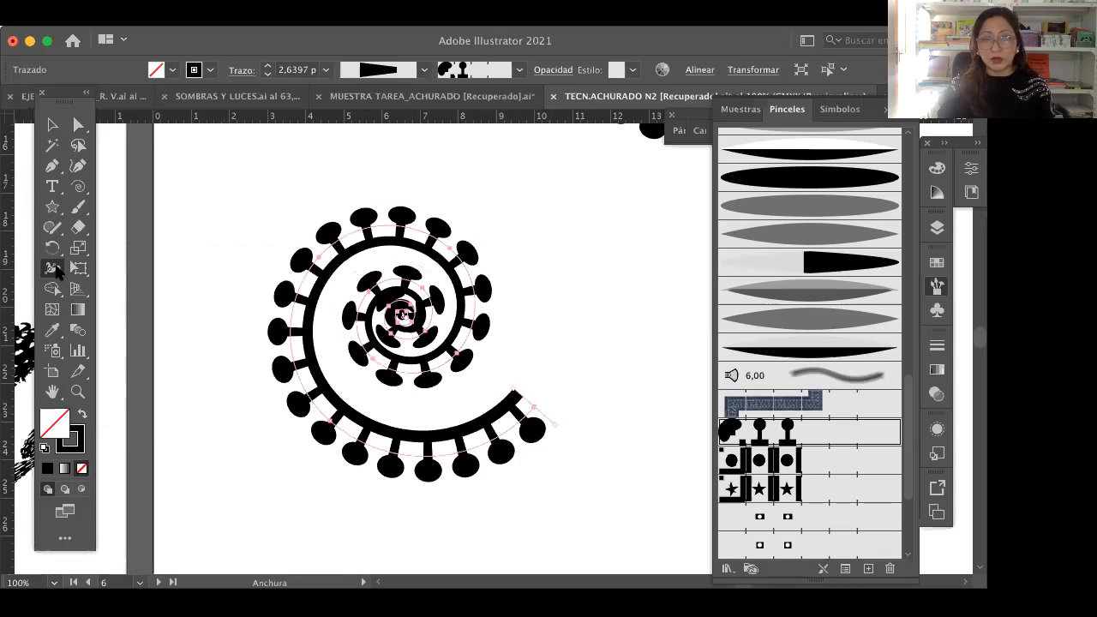
# Step: Using the Width tool, narrow the spiral's outer end to about 1.47 pt and widen its upper-left curve to about 2.72 pt
pyautogui.click(54, 270)
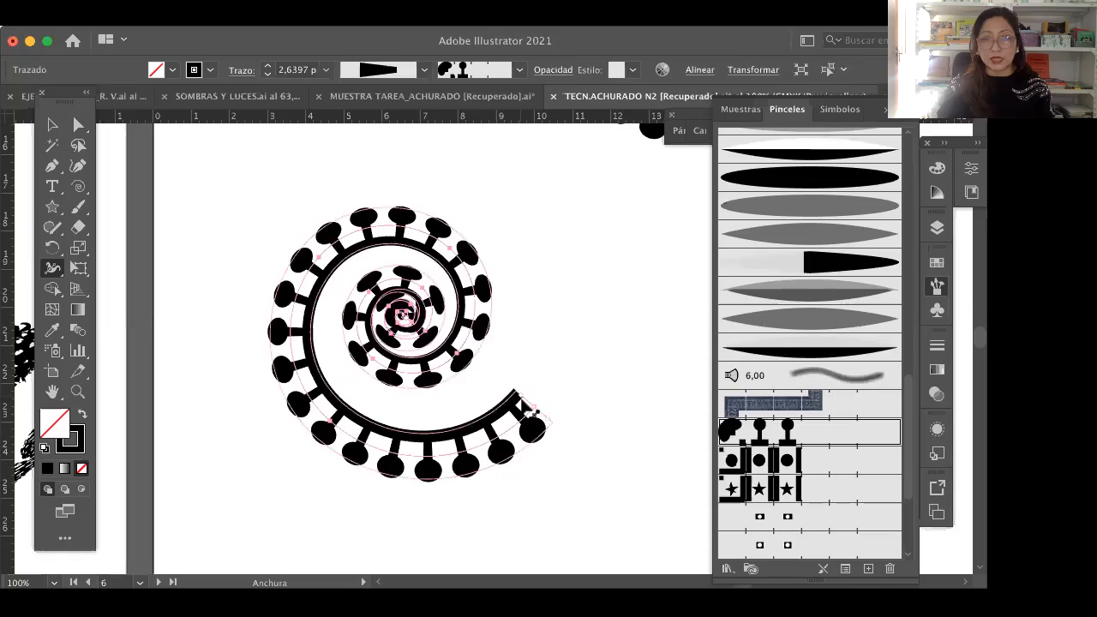
pyautogui.moveTo(528, 412); pyautogui.dragTo(521, 402)
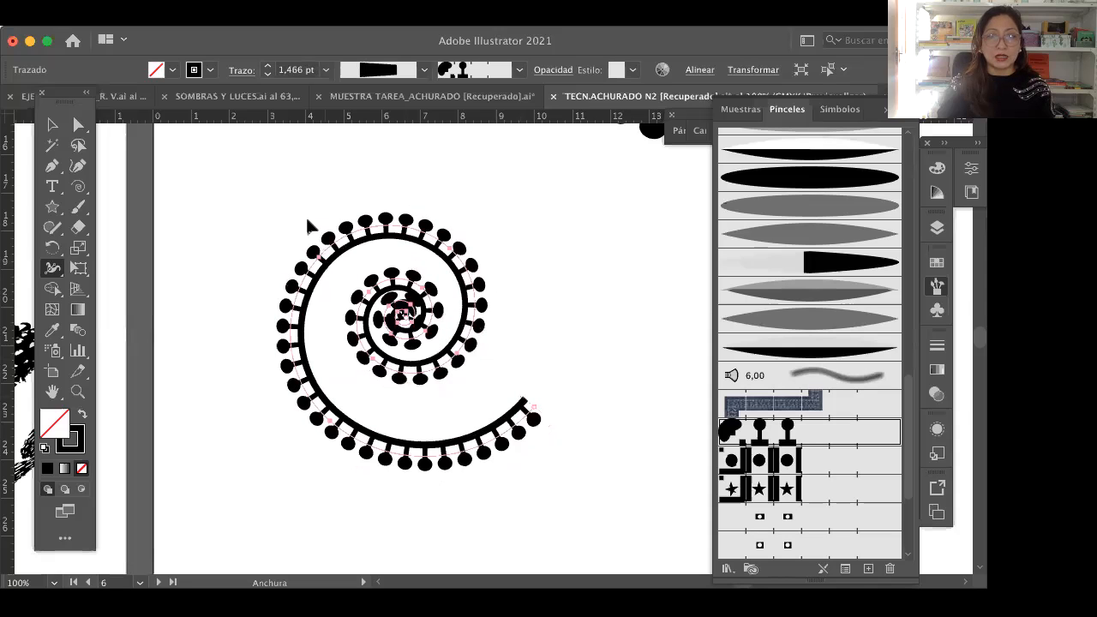
pyautogui.moveTo(323, 251); pyautogui.dragTo(309, 226)
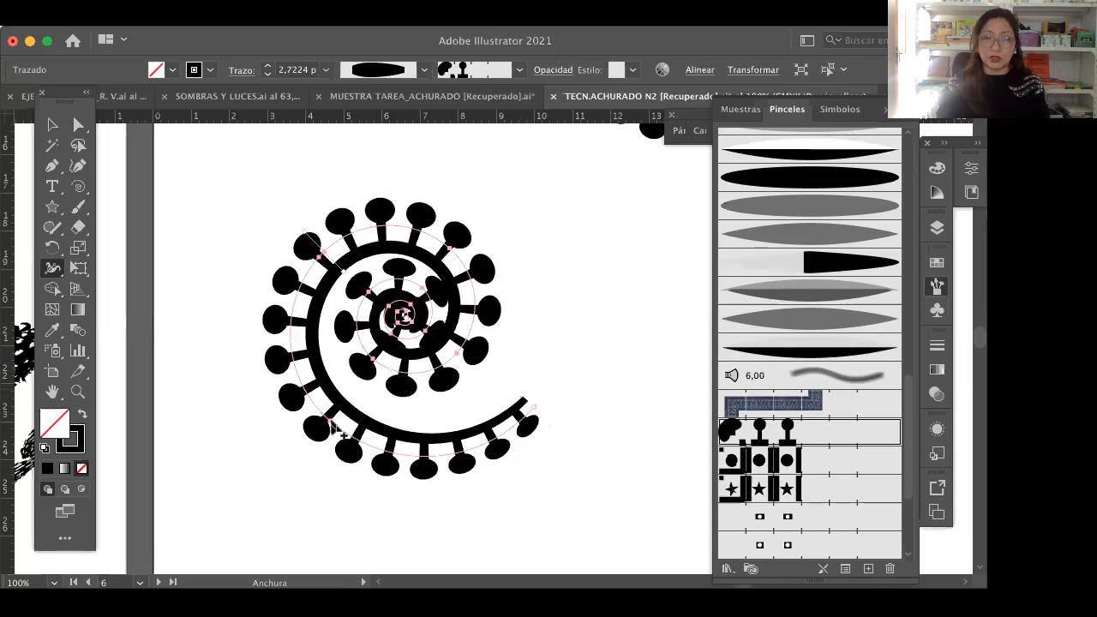
# Step: Narrow the spiral's stroke along its lower-left curve and at its upper-right curve with the Width tool
pyautogui.moveTo(343, 433); pyautogui.dragTo(342, 410)
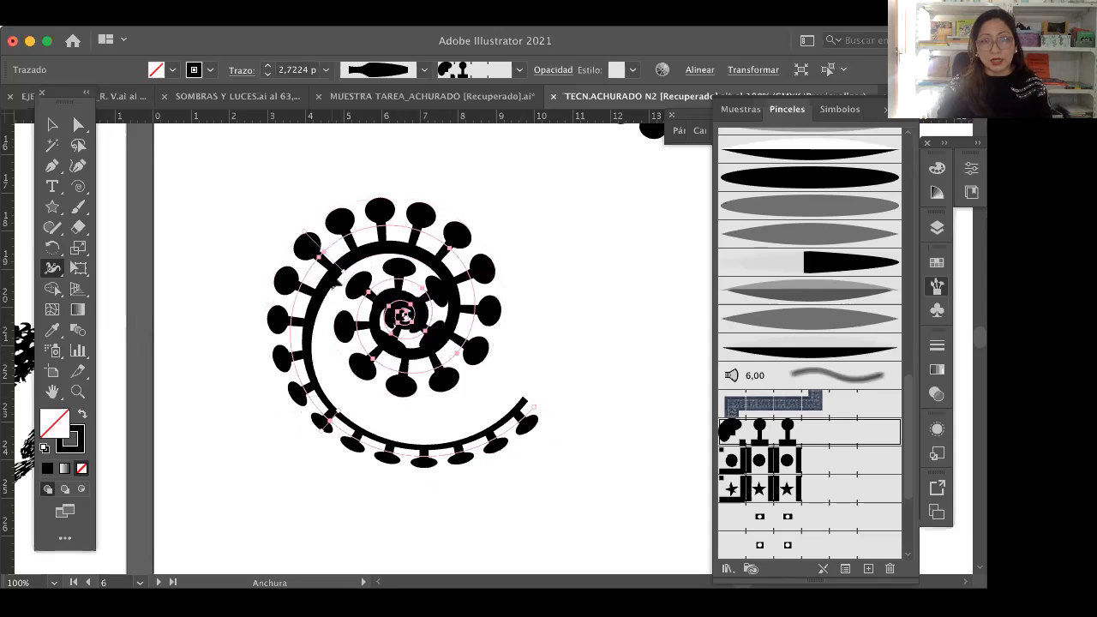
pyautogui.moveTo(332, 272); pyautogui.dragTo(329, 266)
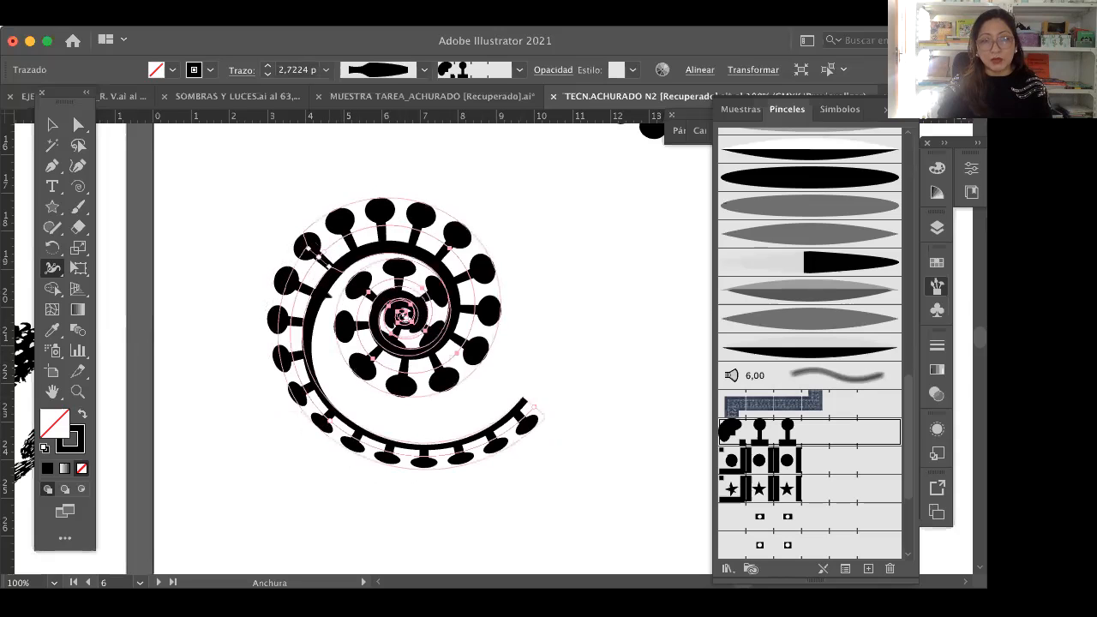
pyautogui.moveTo(448, 249)
pyautogui.mouseDown()
pyautogui.moveTo(439, 267)
pyautogui.moveTo(445, 254)
pyautogui.mouseUp()
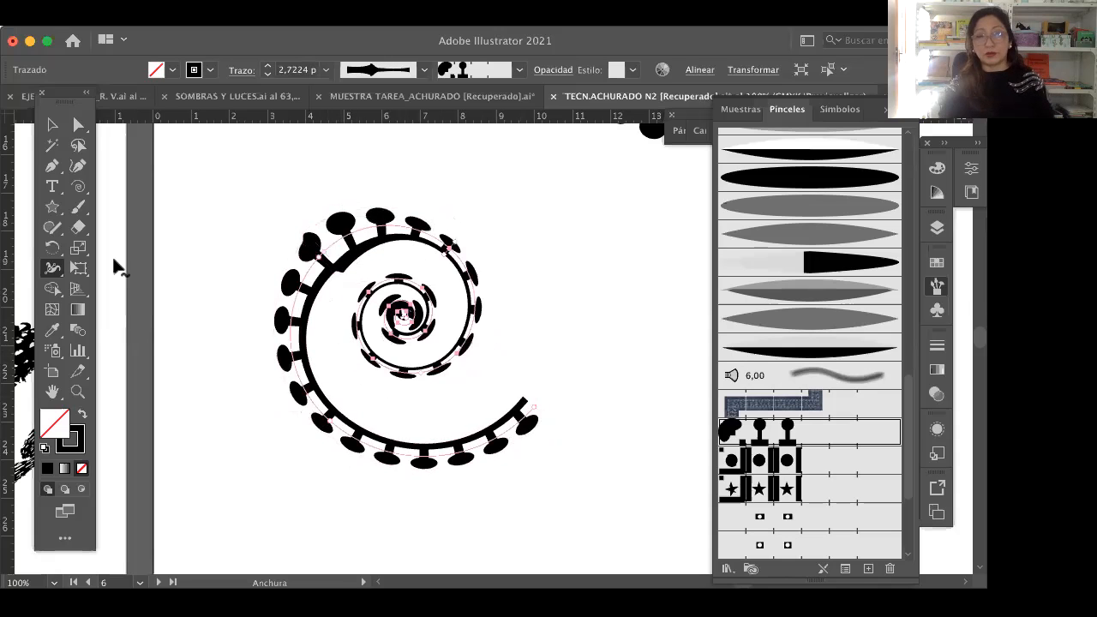
# Step: Select the left S-shaped brushed curve above the spiral at 66.67% zoom
pyautogui.click(76, 394)
pyautogui.press('super+minus')
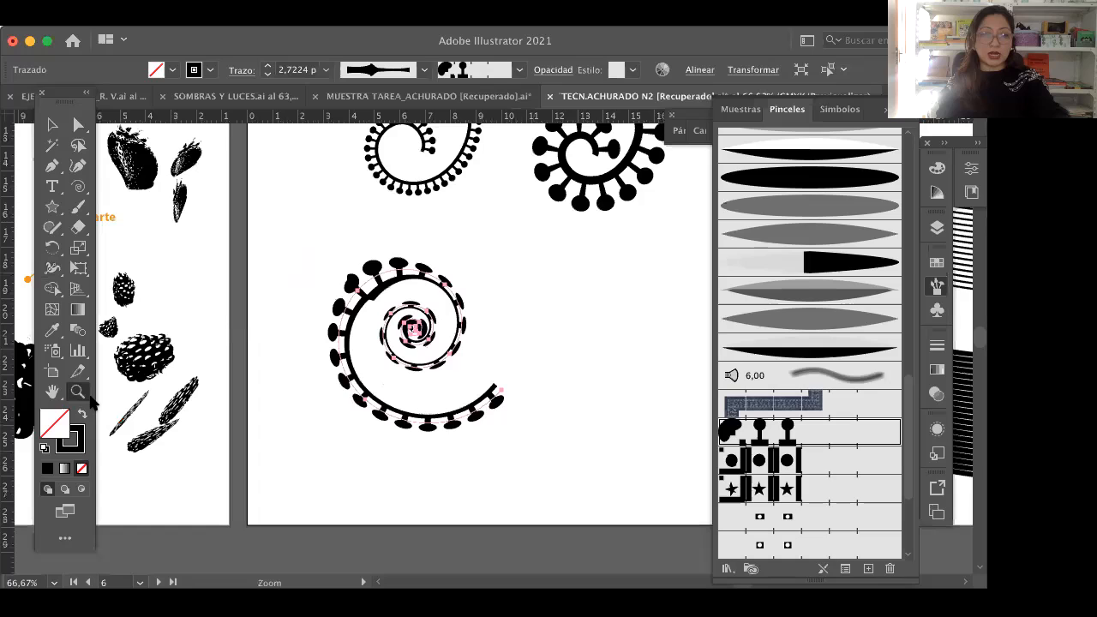
pyautogui.click(53, 391)
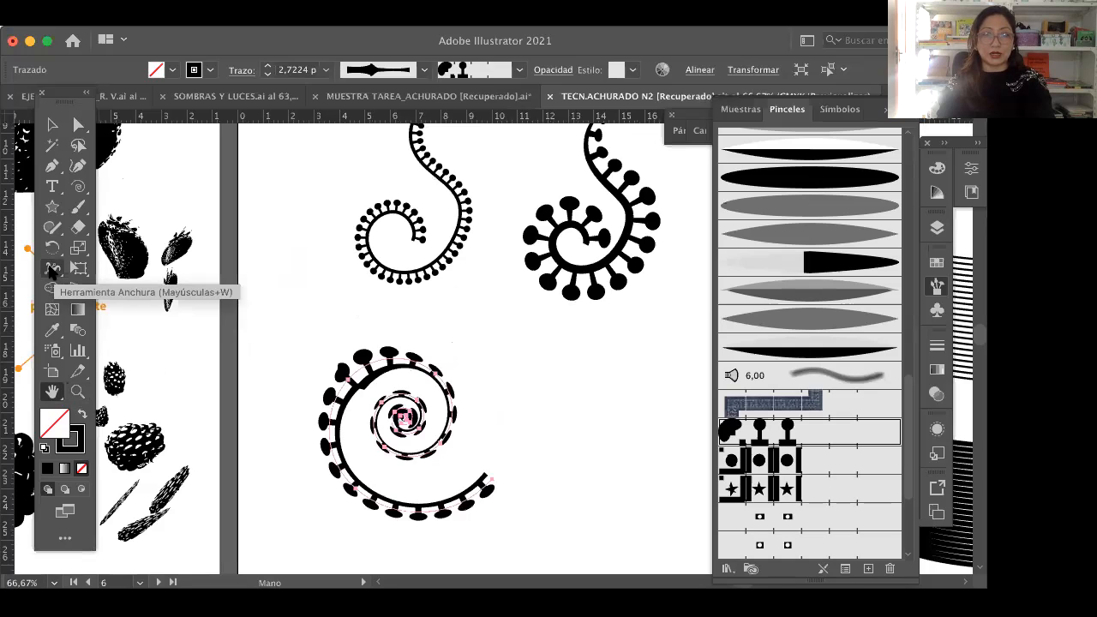
pyautogui.click(52, 270)
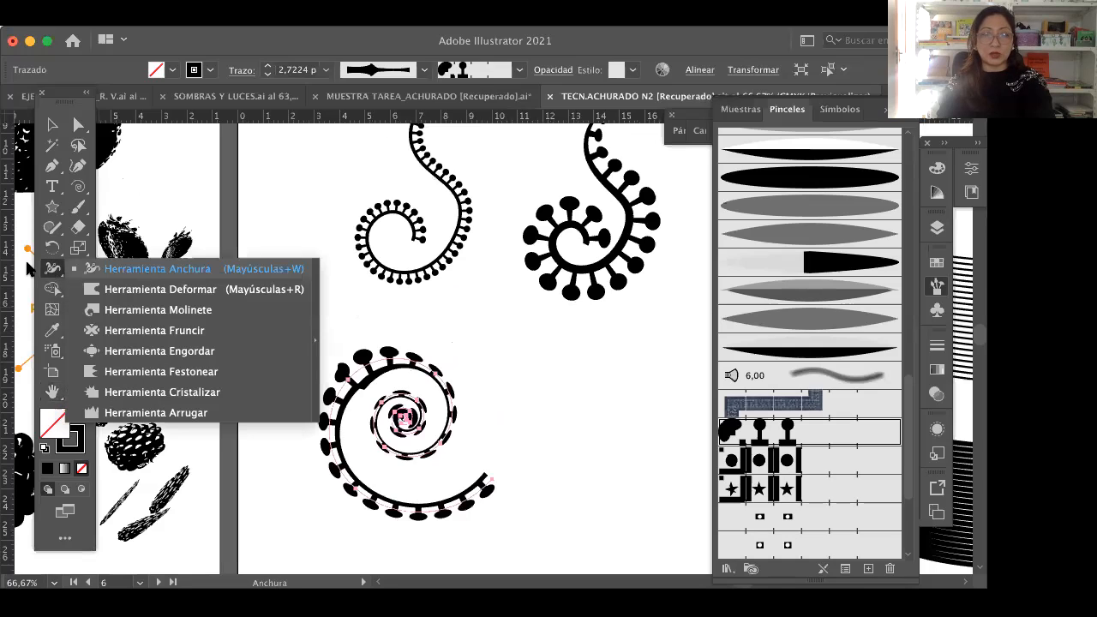
pyautogui.click(52, 126)
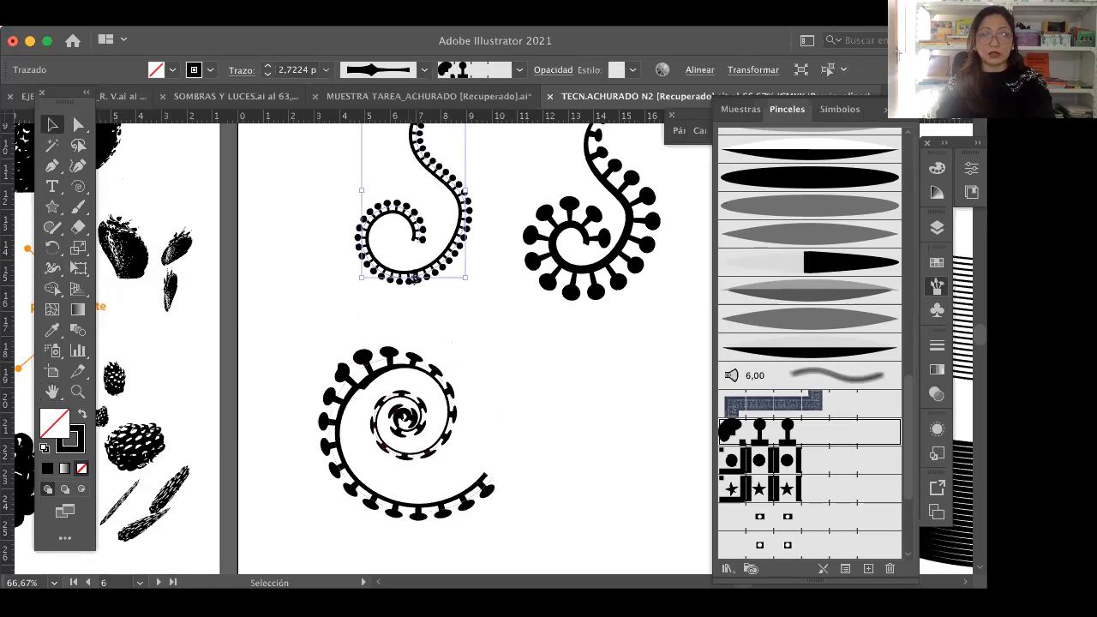
pyautogui.press('super+z')
pyautogui.press('space')
pyautogui.moveTo(269, 272); pyautogui.dragTo(241, 339)
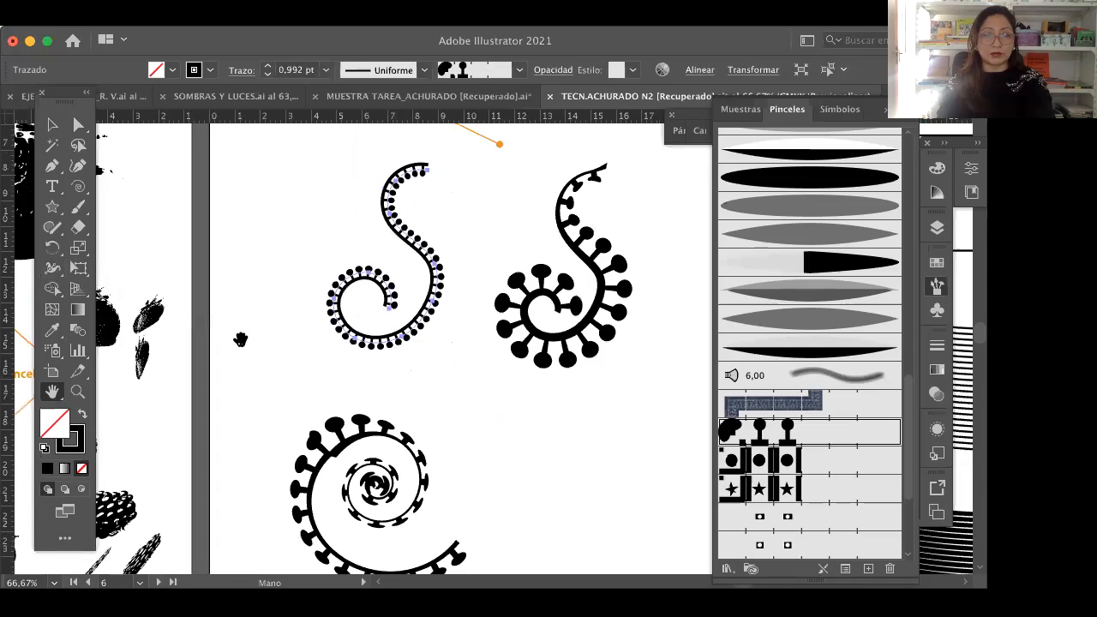
pyautogui.click(57, 293)
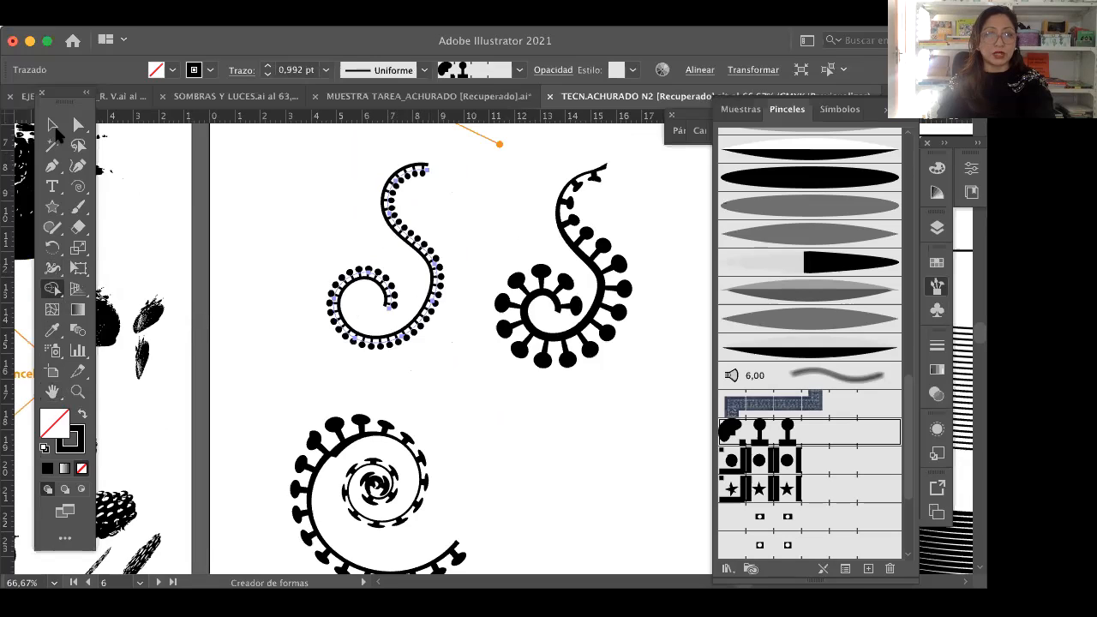
pyautogui.press('v')
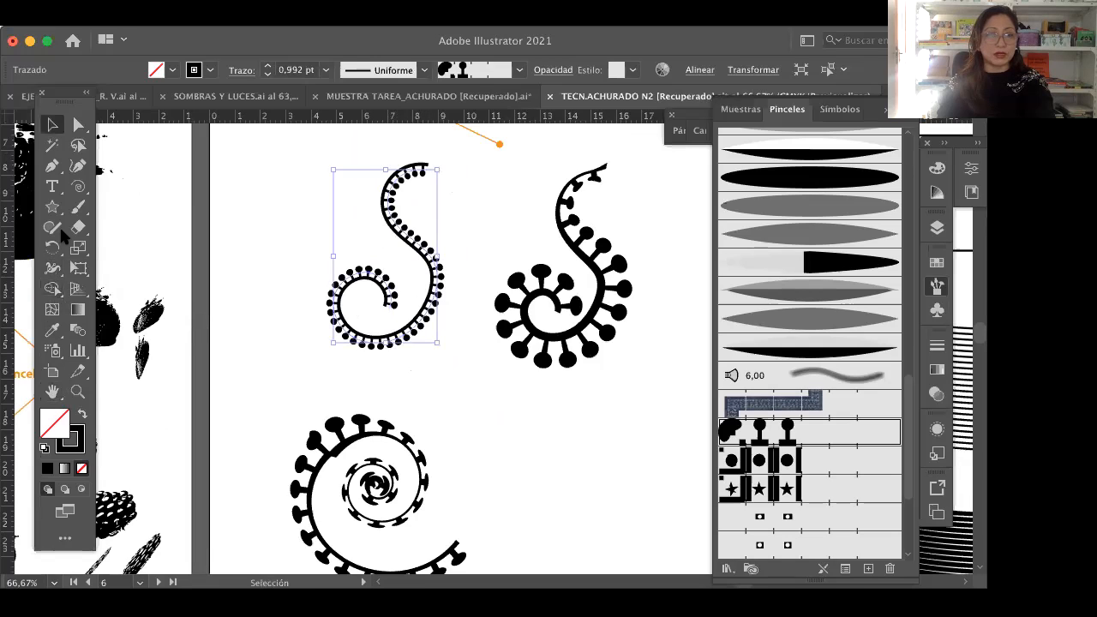
# Step: Widen the S-shaped curve's coiled end to about 1.9 pt and its upper bend to about 2.21 pt with the Width tool
pyautogui.click(52, 270)
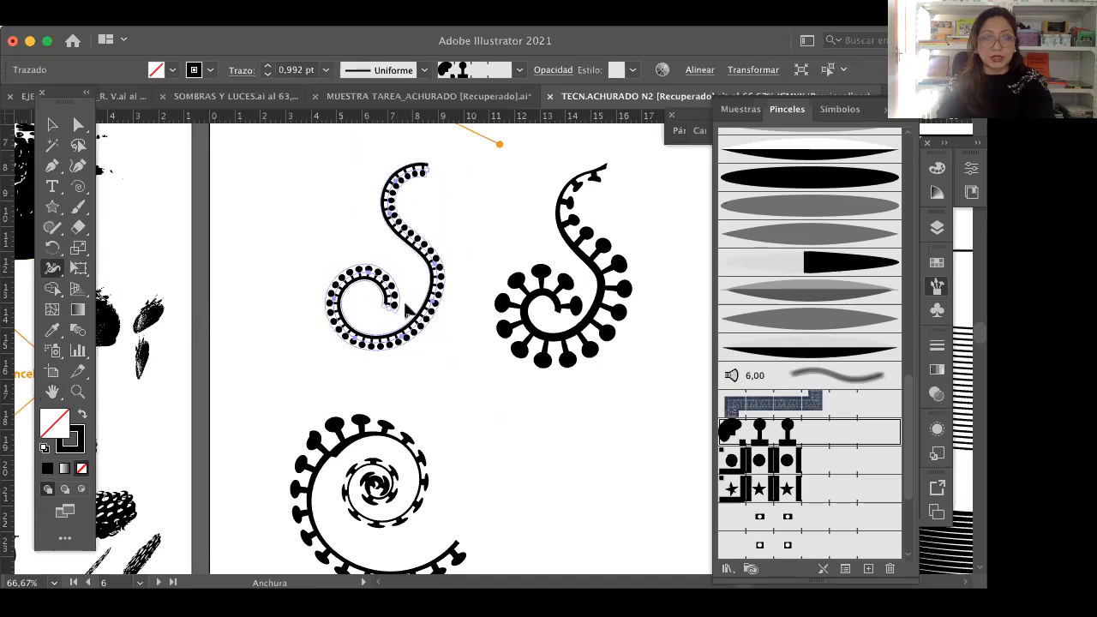
pyautogui.moveTo(394, 315); pyautogui.dragTo(385, 342)
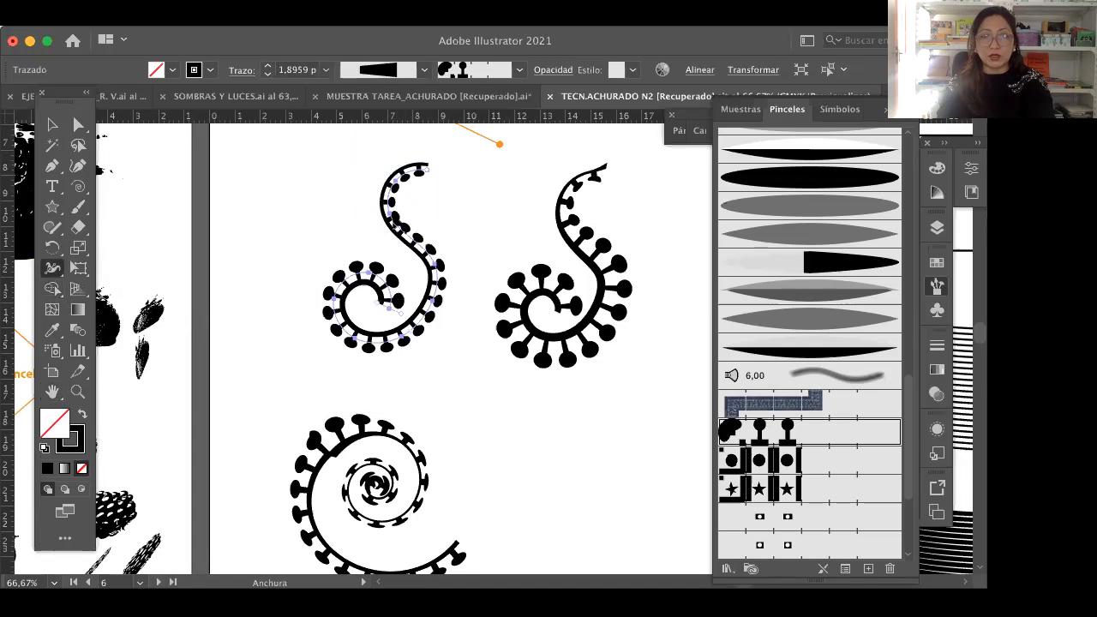
pyautogui.moveTo(397, 212)
pyautogui.mouseDown()
pyautogui.moveTo(418, 210)
pyautogui.moveTo(408, 218)
pyautogui.mouseUp()
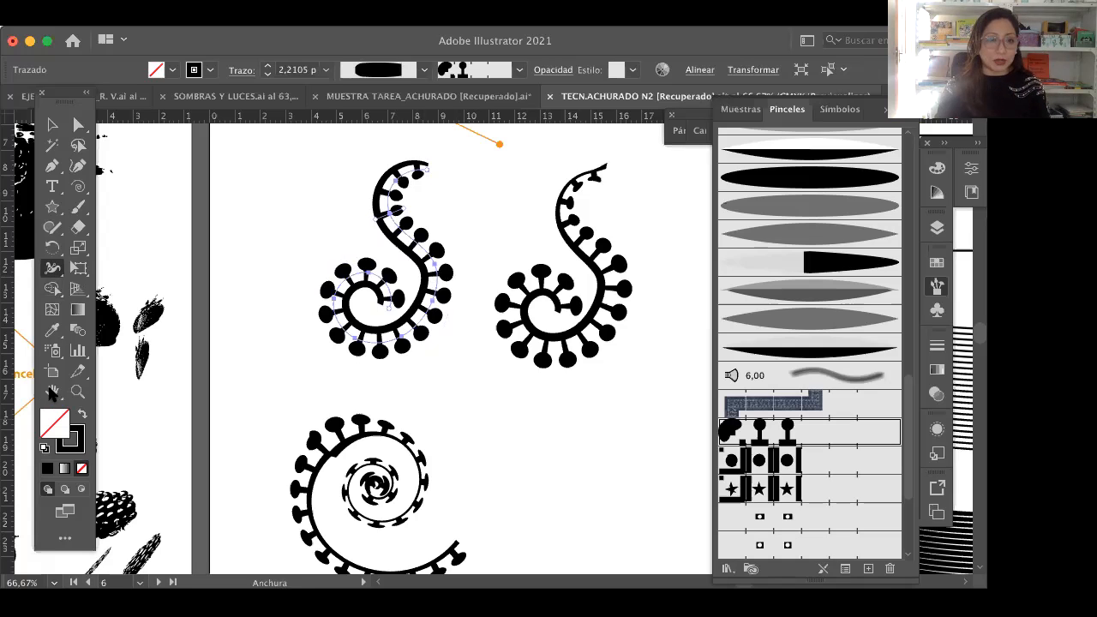
# Step: Look over the Herramienta de fusión artboard, return to the Herramienta de anchura artboard, and deselect the S-shaped curve
pyautogui.press('v')
pyautogui.scroll(3, 506, 414)
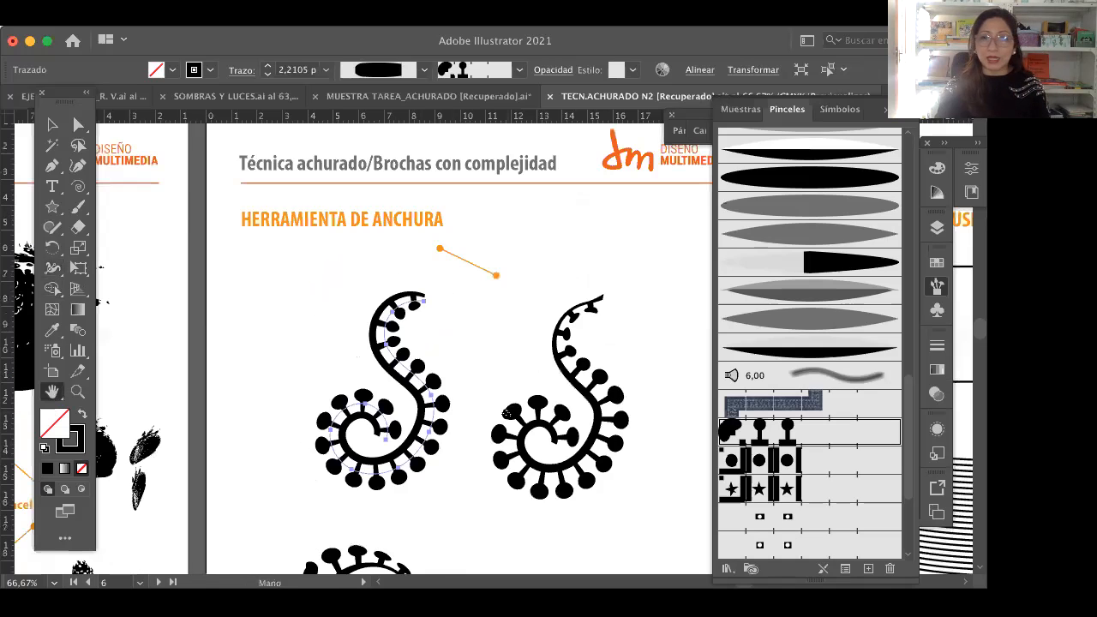
pyautogui.moveTo(561, 398); pyautogui.dragTo(361, 373)
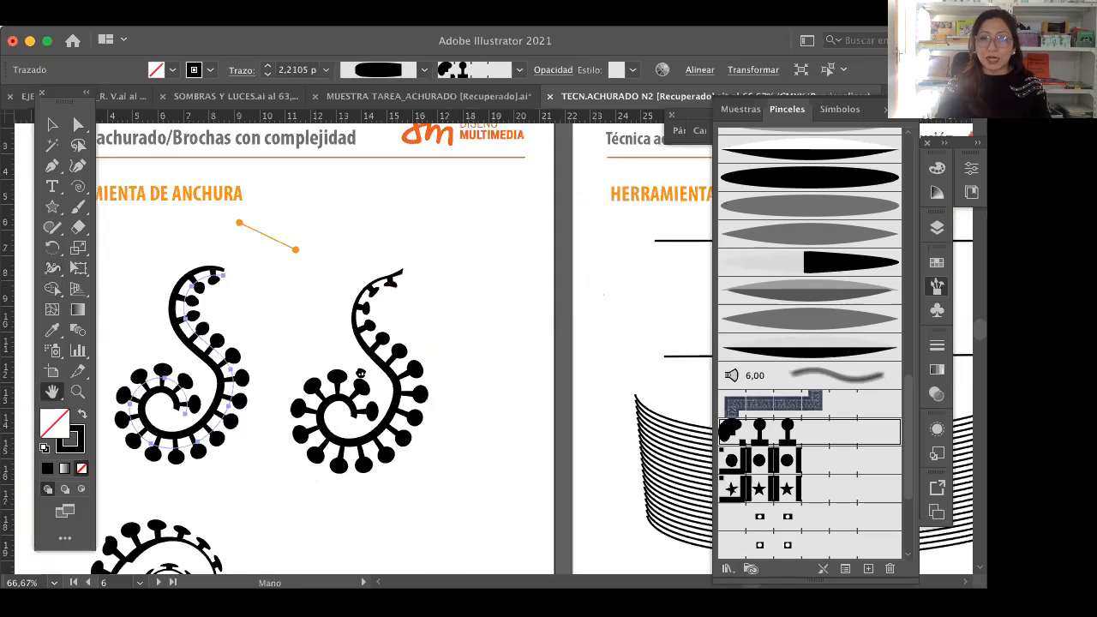
pyautogui.moveTo(658, 366); pyautogui.dragTo(457, 354)
pyautogui.moveTo(710, 334); pyautogui.dragTo(530, 329)
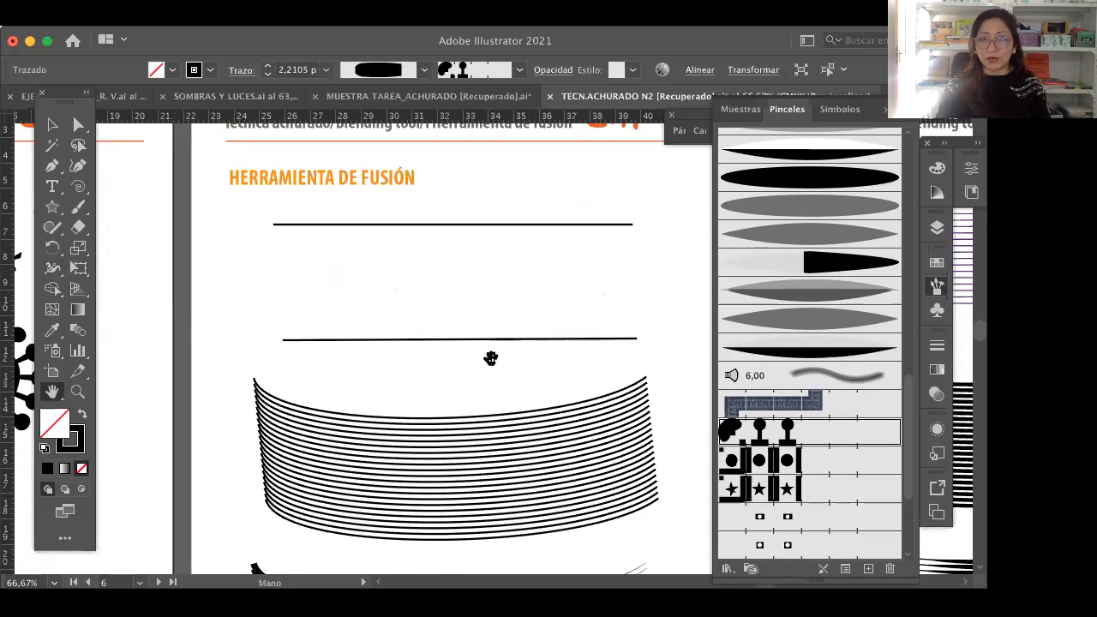
pyautogui.click(55, 126)
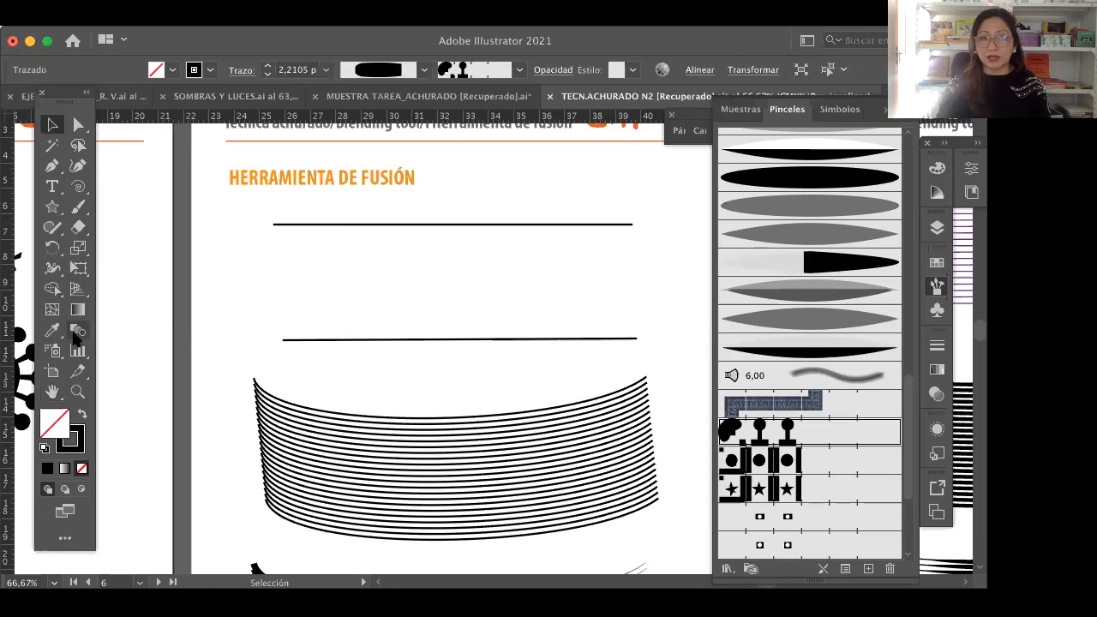
pyautogui.click(52, 391)
pyautogui.hscroll(-5, 515, 351)
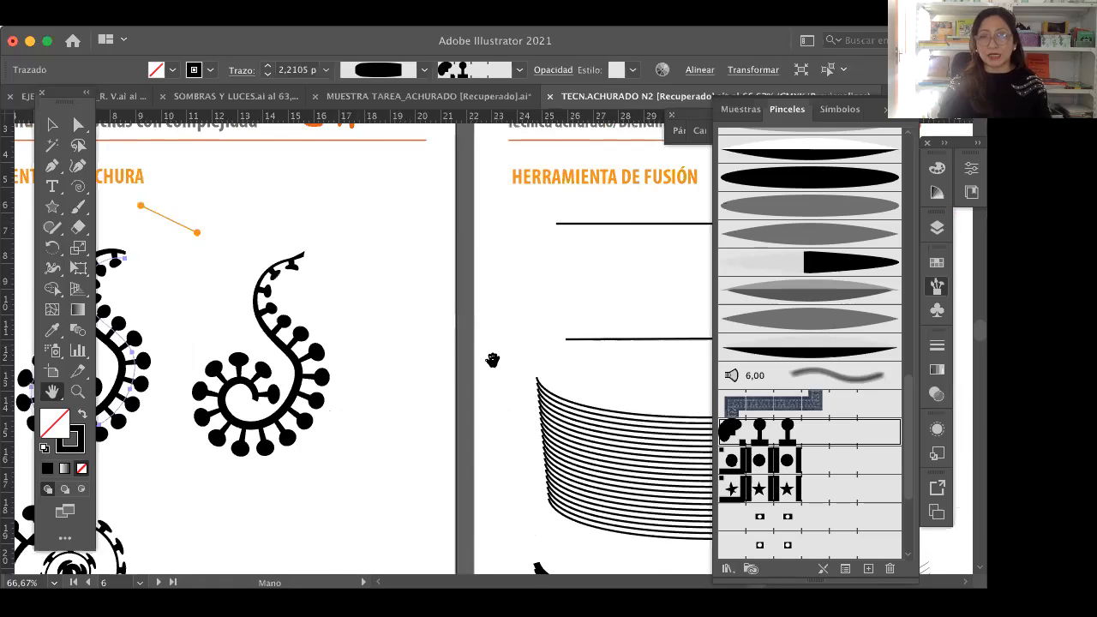
pyautogui.hscroll(-5, 489, 360)
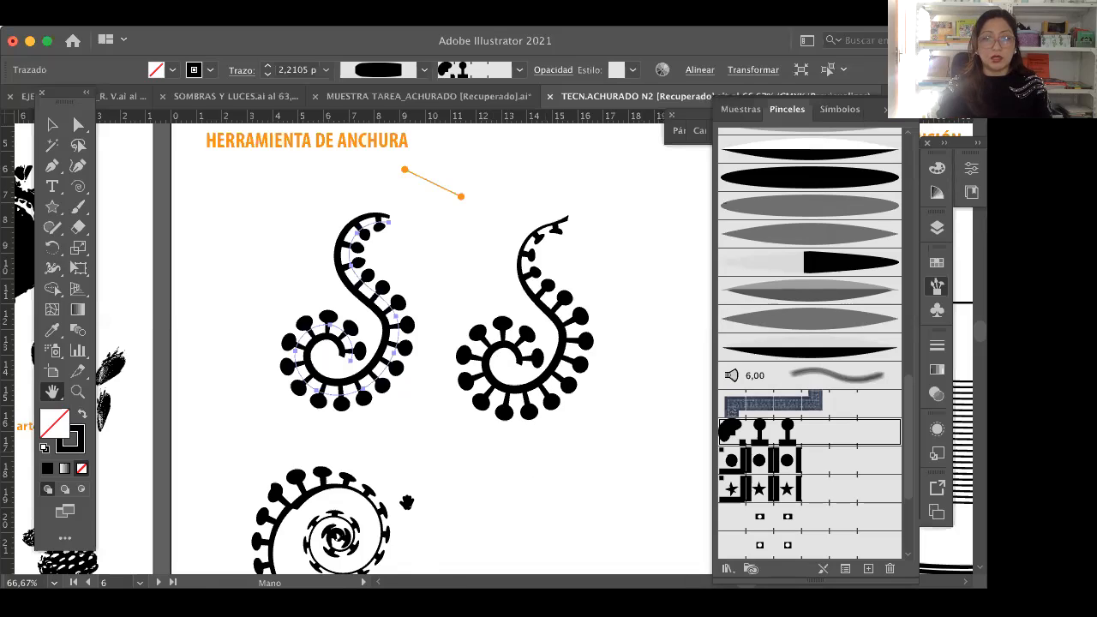
pyautogui.click(51, 125)
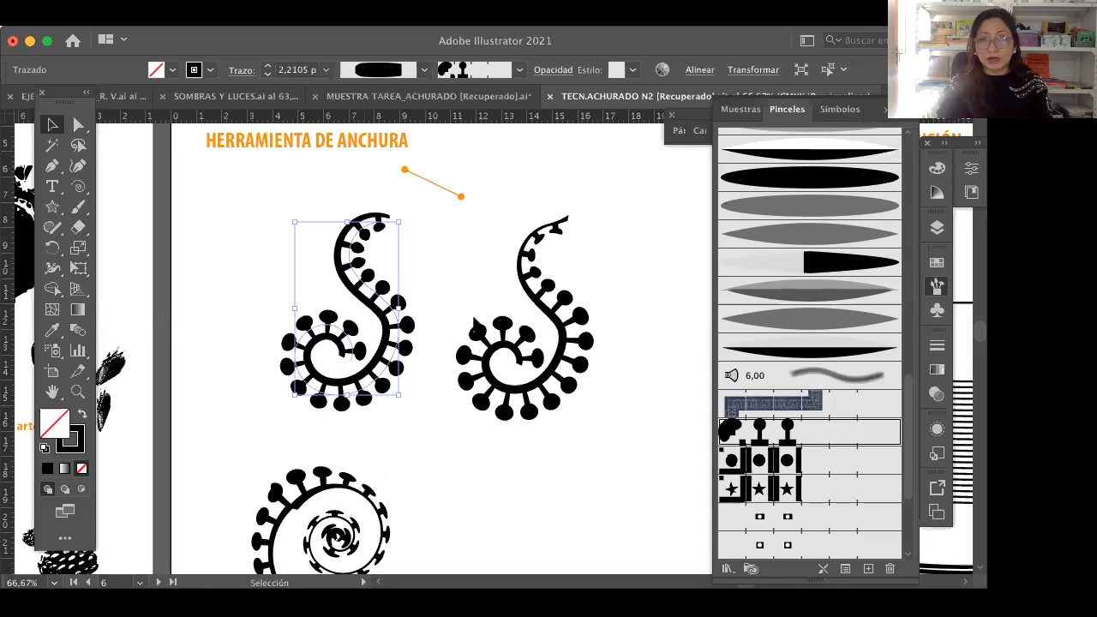
pyautogui.click(260, 364)
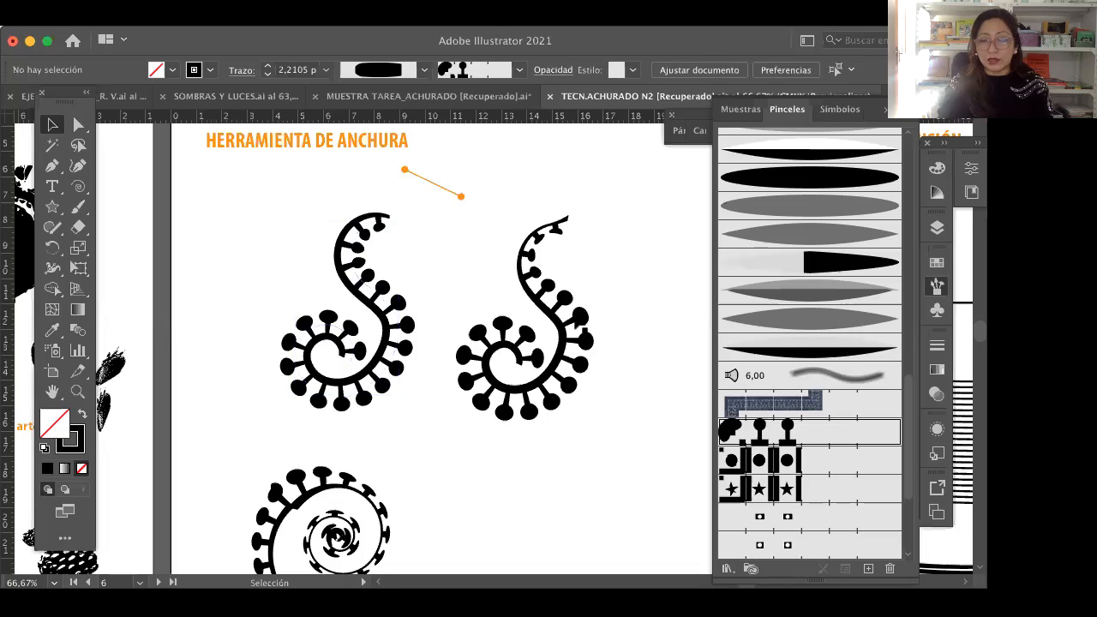